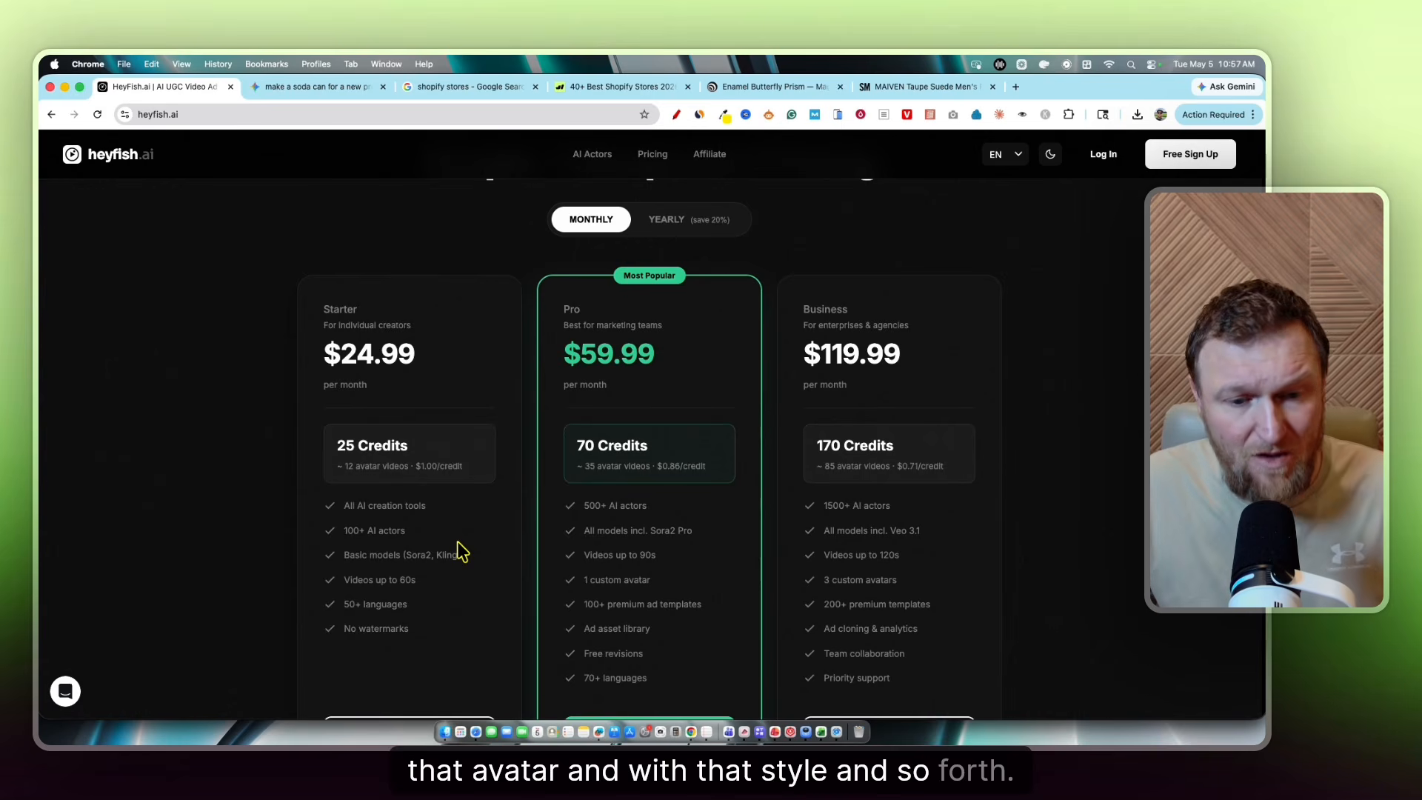
Show the HeyFish.ai plan prices for yearly billing
scroll(667, 607, "down", 3)
scroll(371, 370, "up", 5)
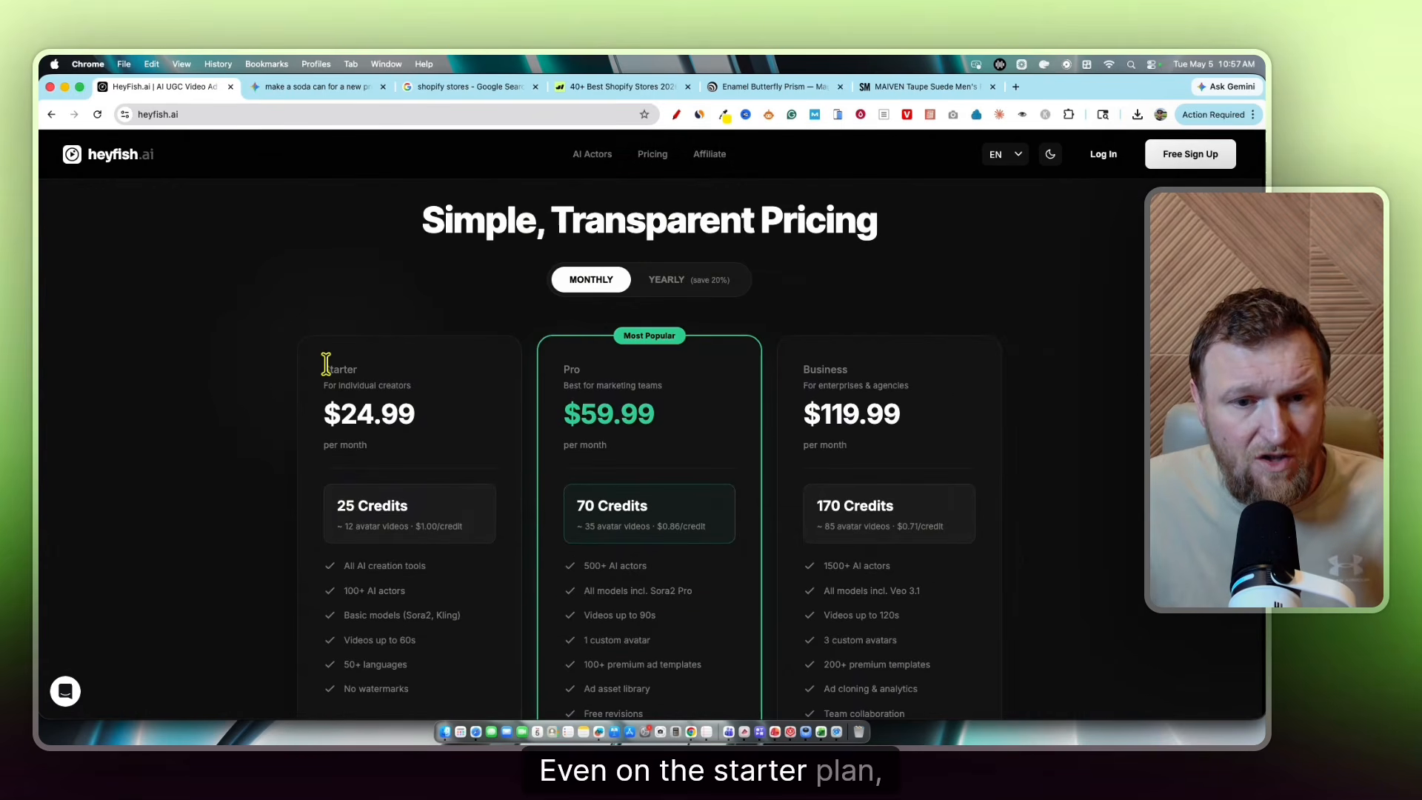
left_click_drag(326, 363, 439, 626)
scroll(689, 321, "up", 1)
left_click(694, 326)
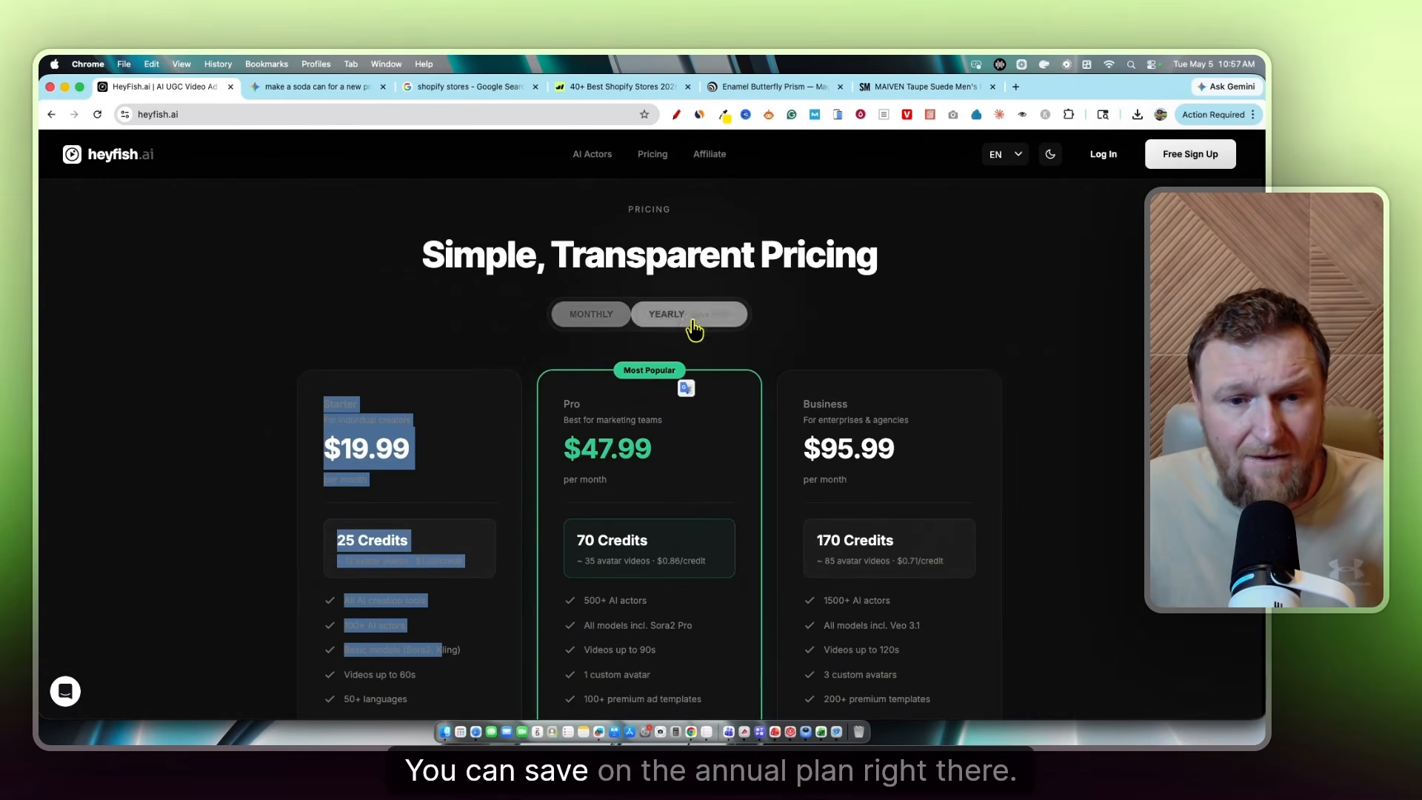
Clear the stray selection and switch the site to light mode, then back to dark
left_click(856, 324)
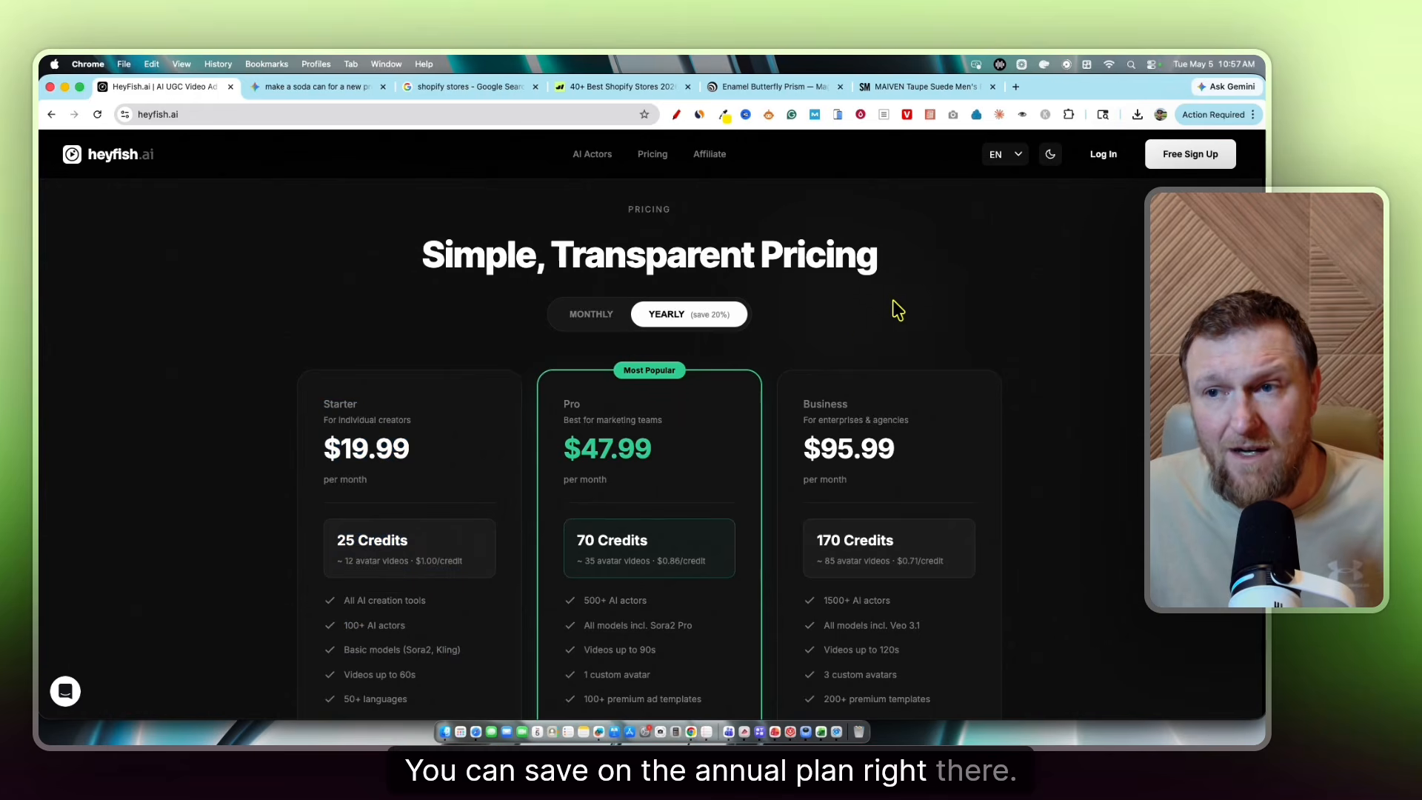
left_click(1050, 155)
left_click(1050, 155)
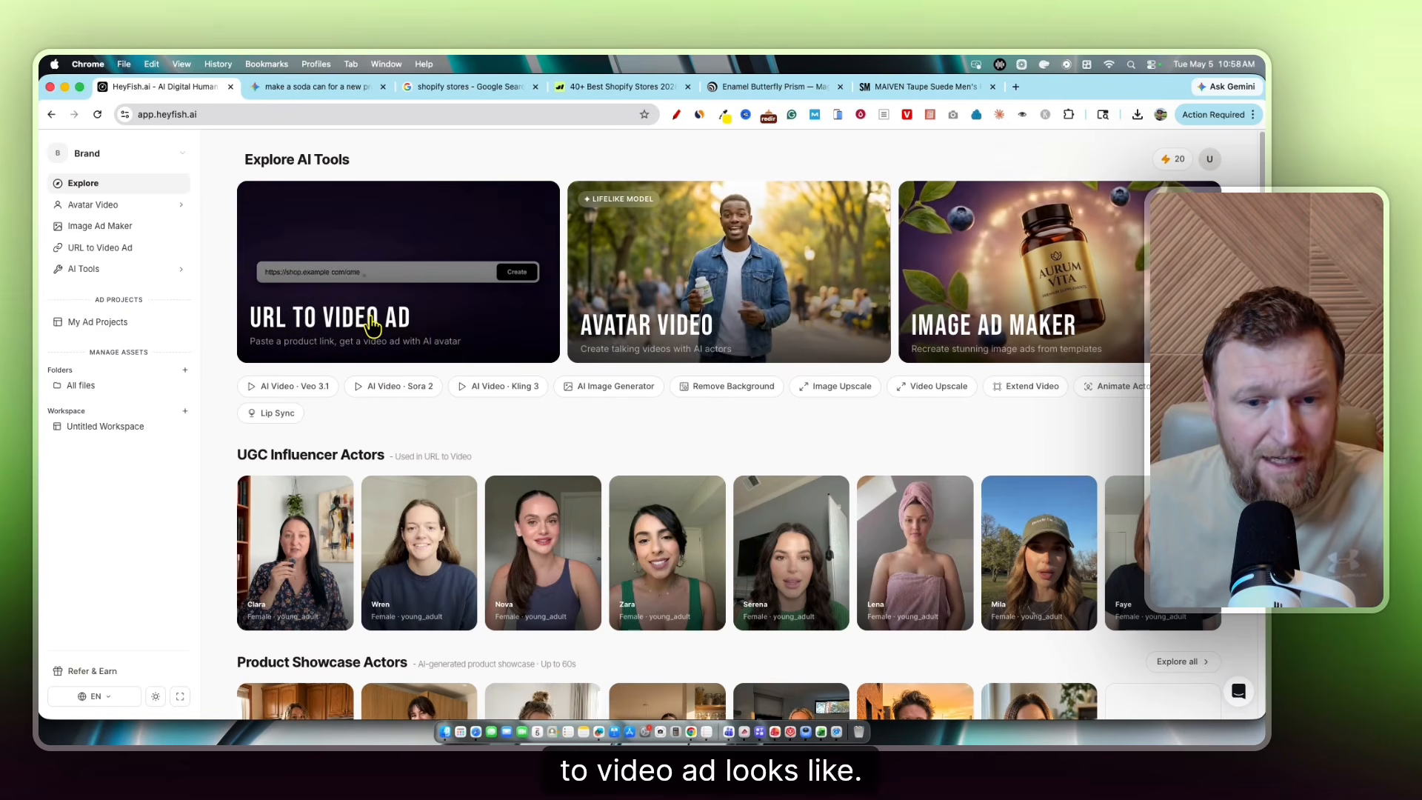
scroll(392, 485, "down", 1)
scroll(389, 415, "down", 2)
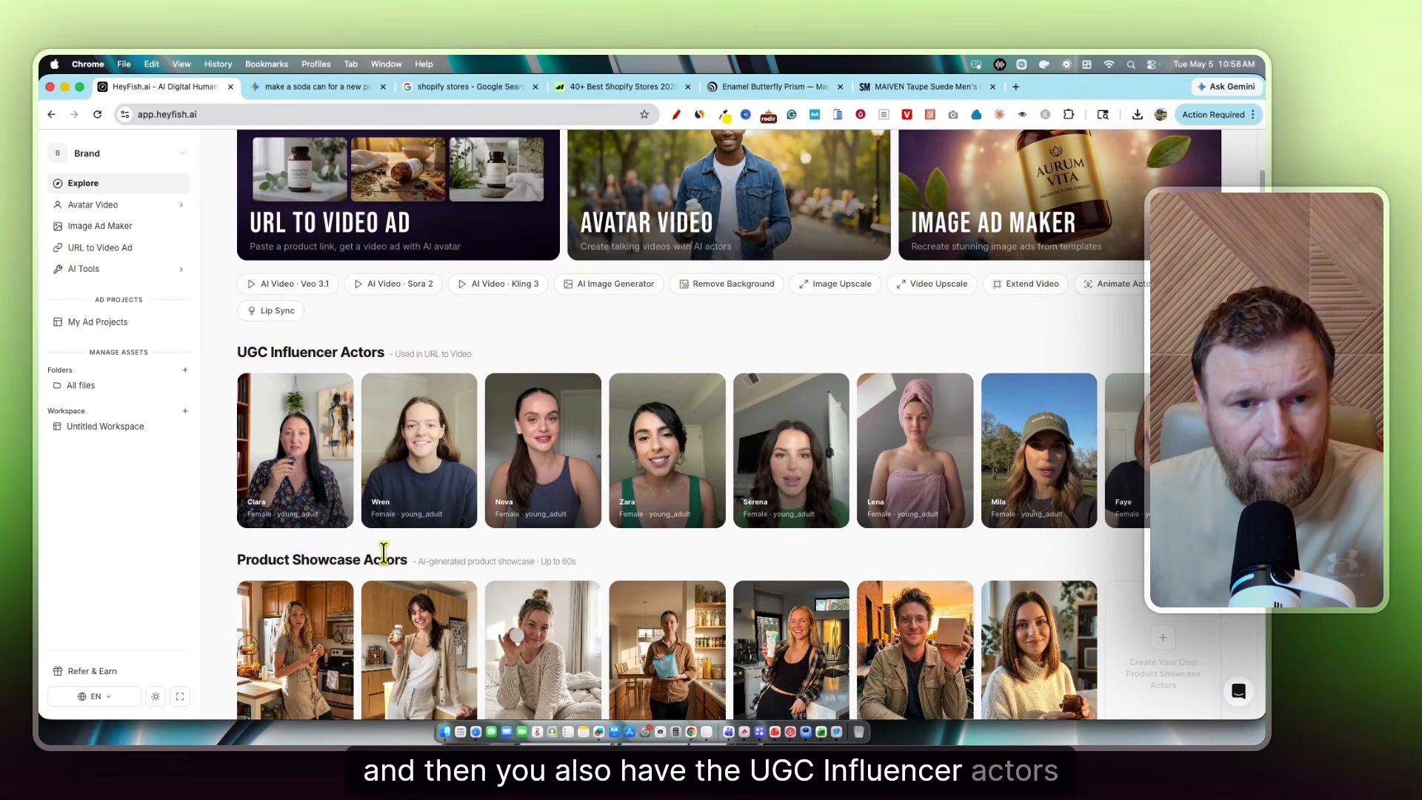
scroll(384, 552, "down", 5)
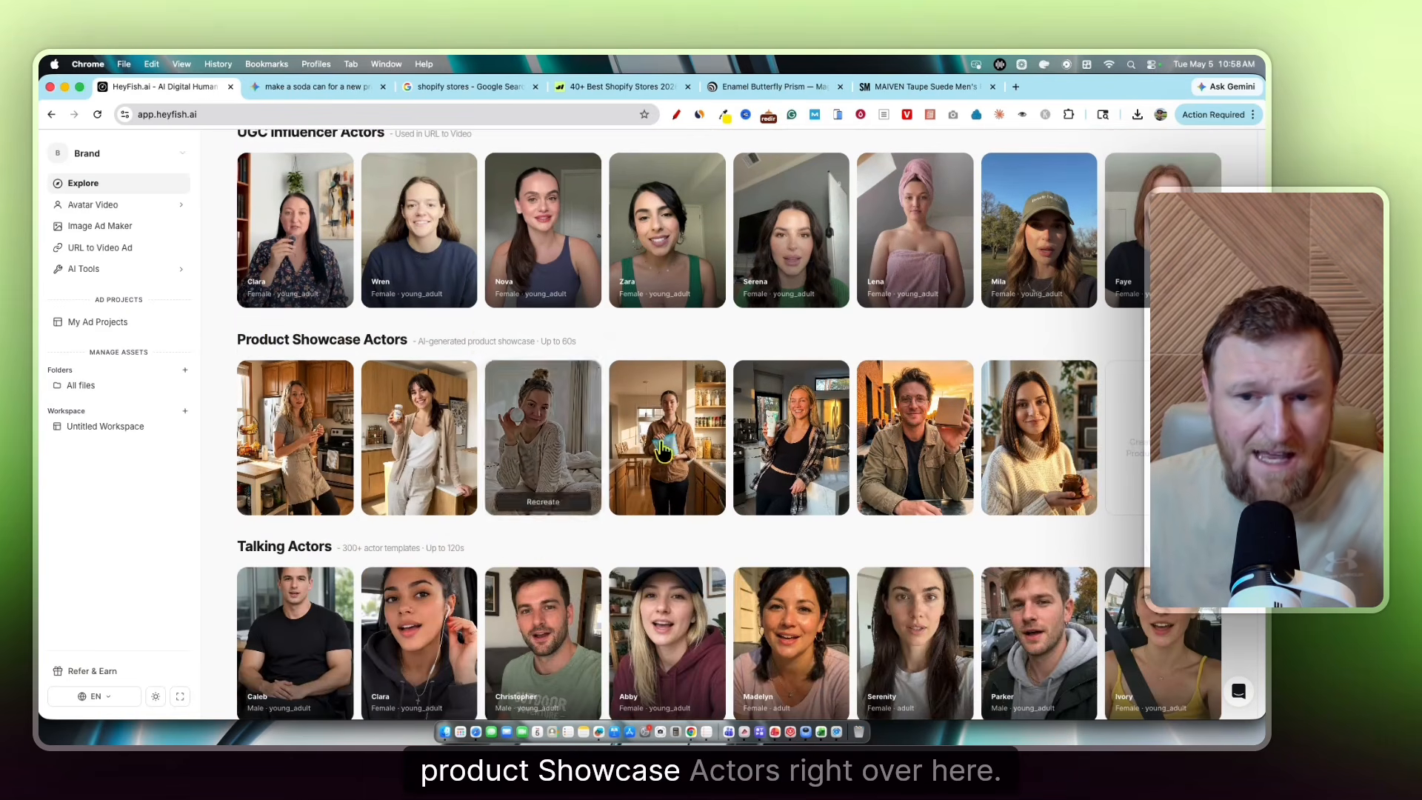
scroll(465, 491, "down", 2)
scroll(389, 456, "down", 5)
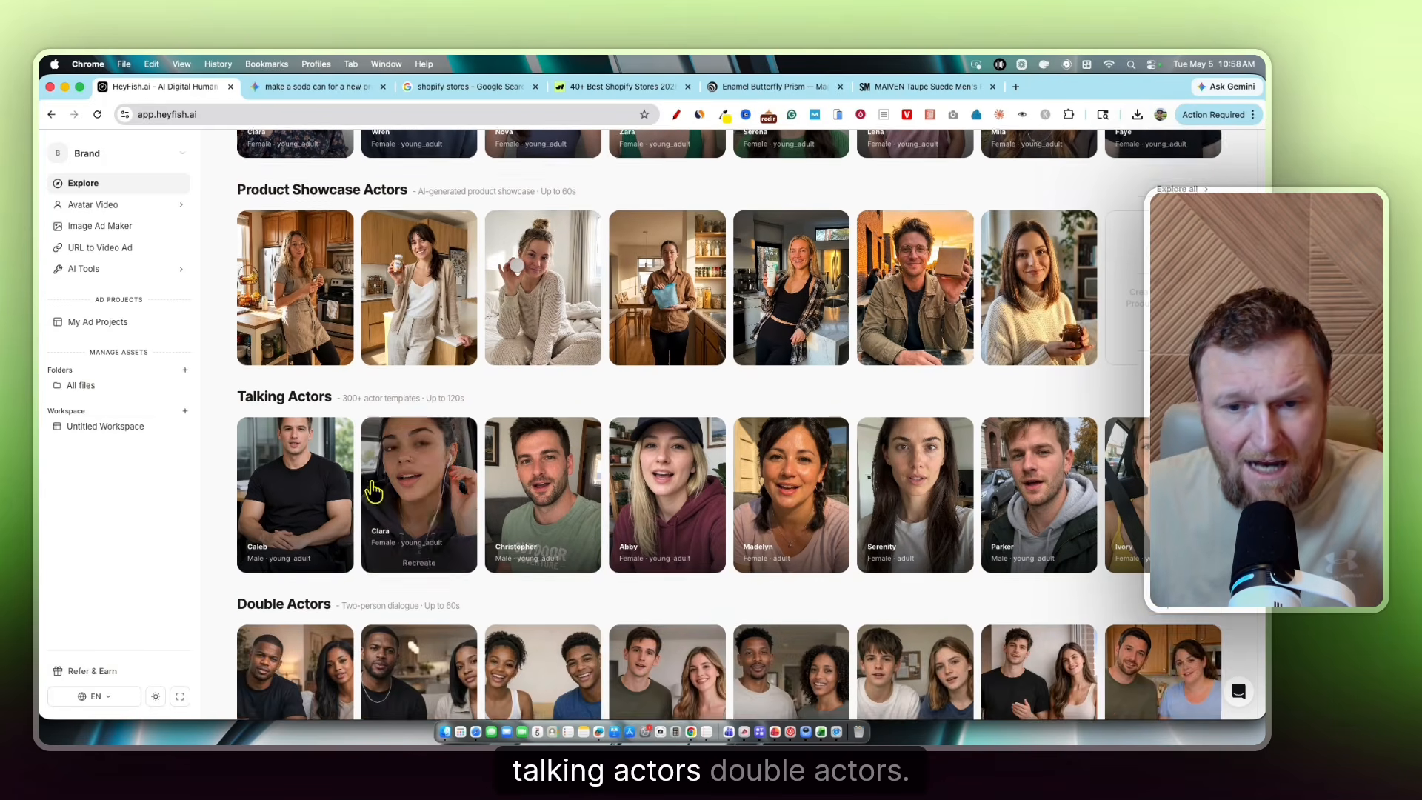
scroll(1000, 541, "down", 1)
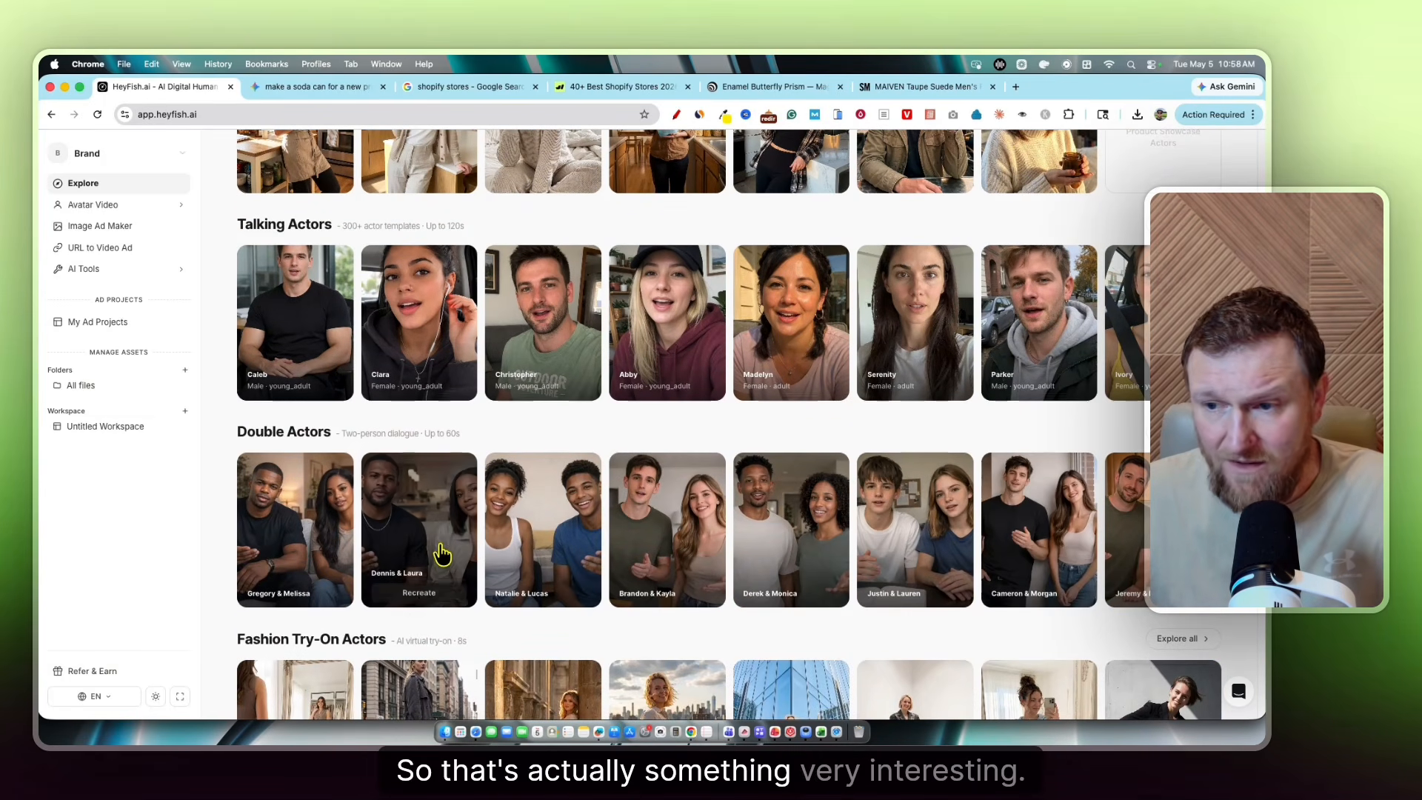
scroll(412, 554, "down", 1)
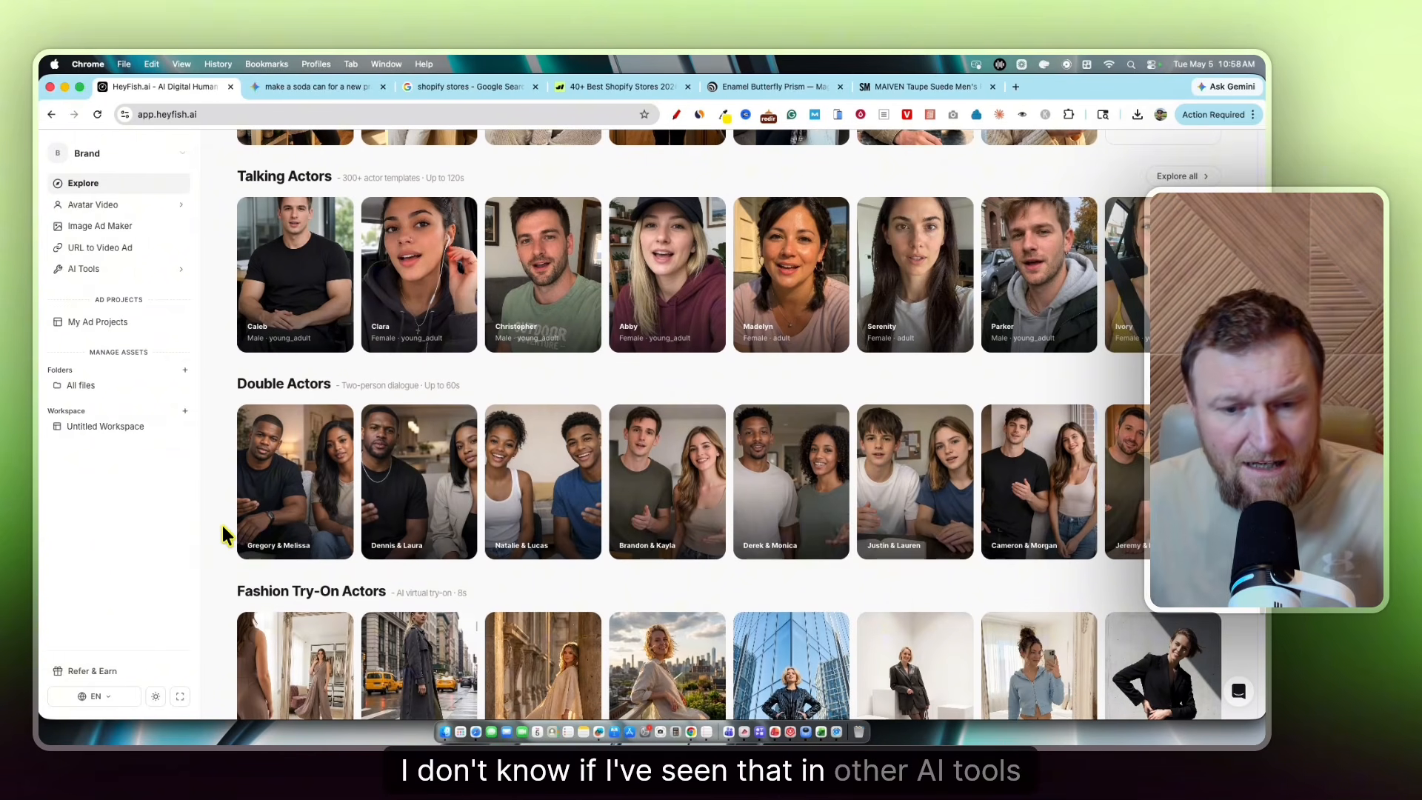
mouse_move(282, 548)
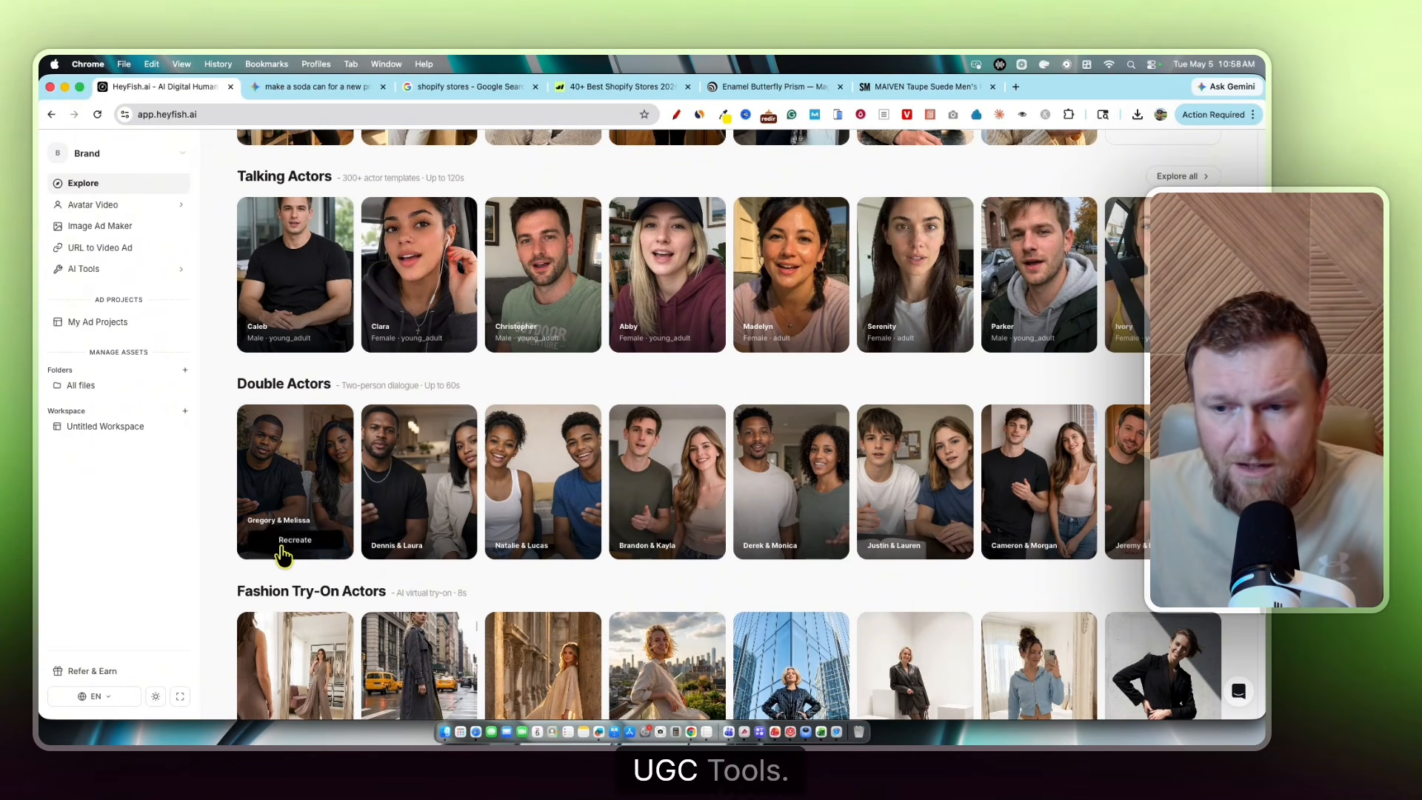
scroll(185, 522, "down", 2)
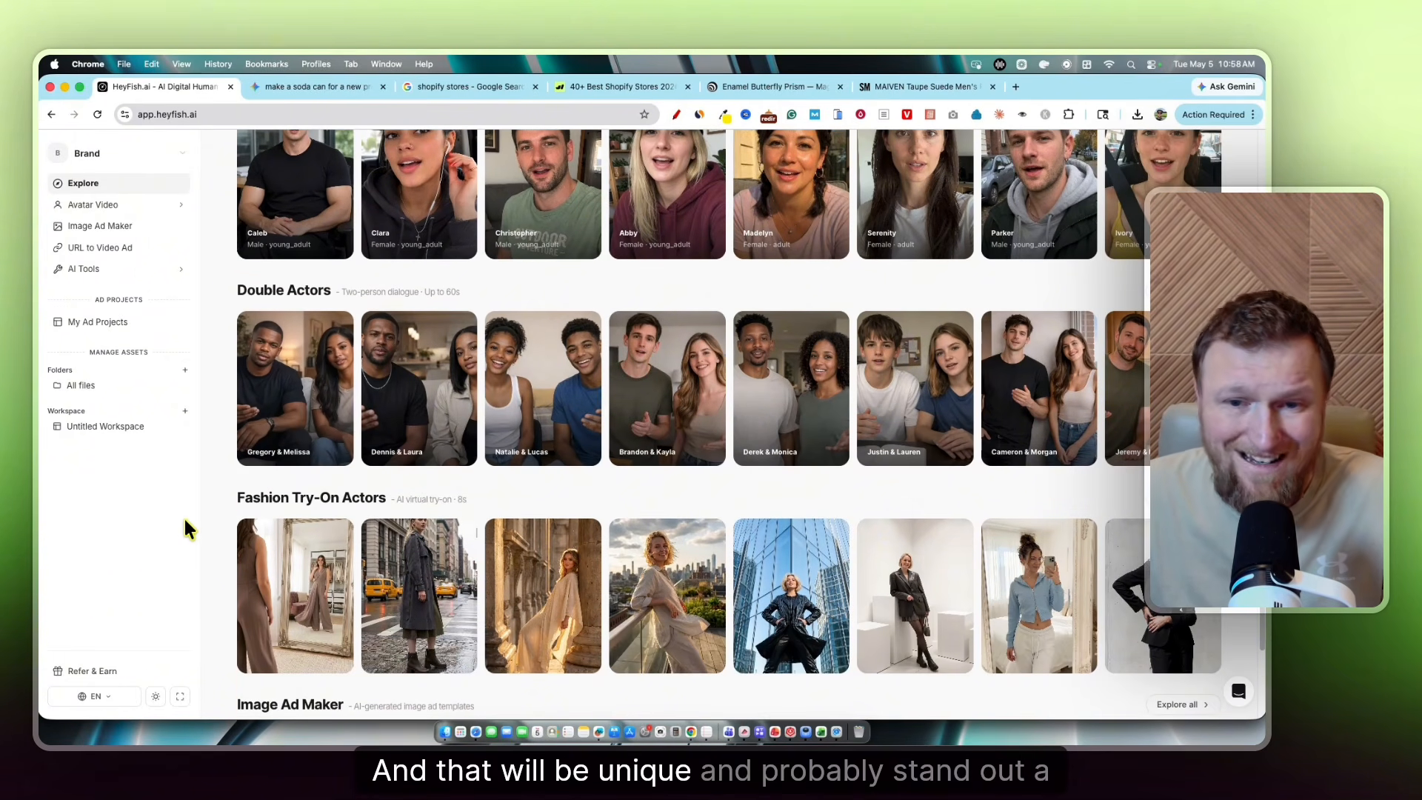
scroll(185, 528, "down", 2)
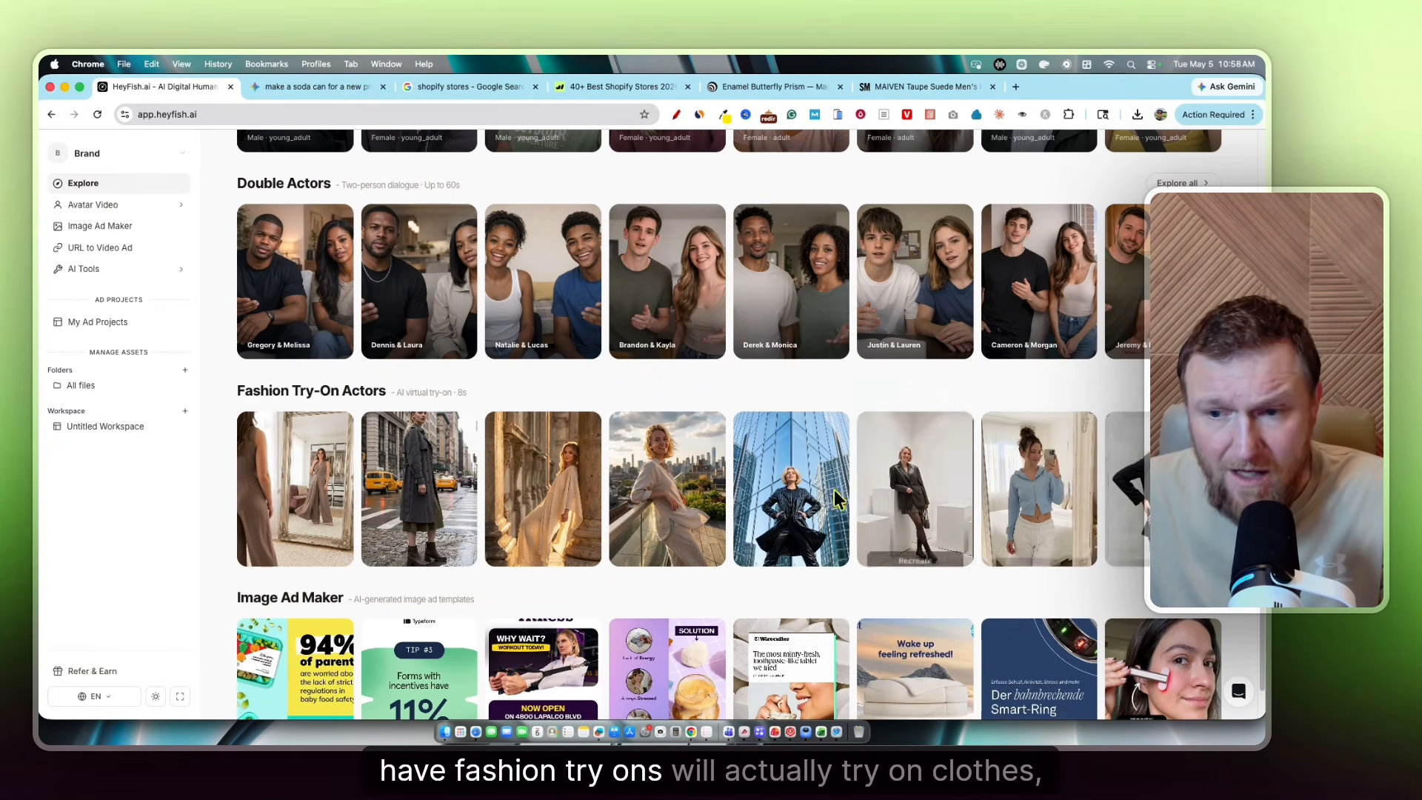
scroll(180, 593, "down", 1)
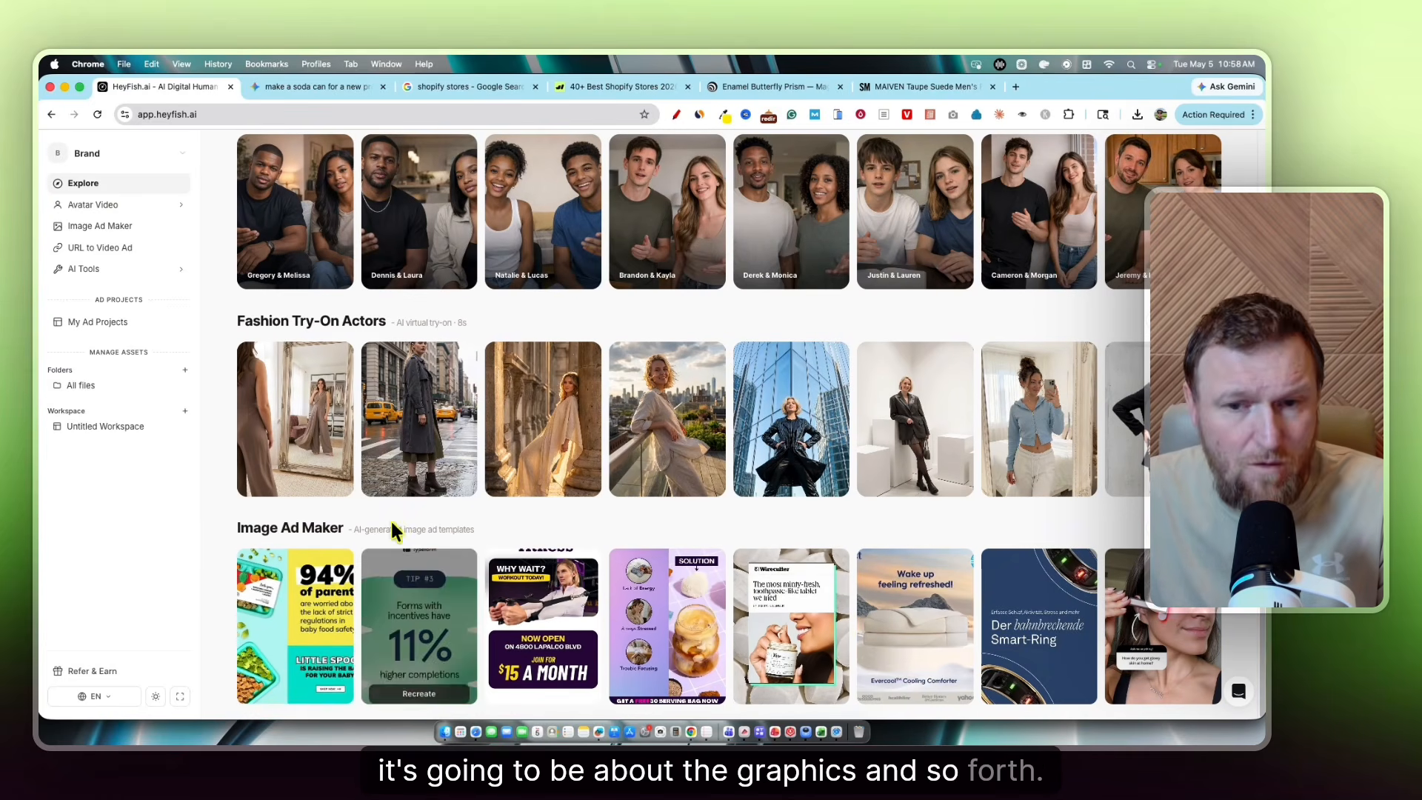
scroll(401, 530, "up", 10)
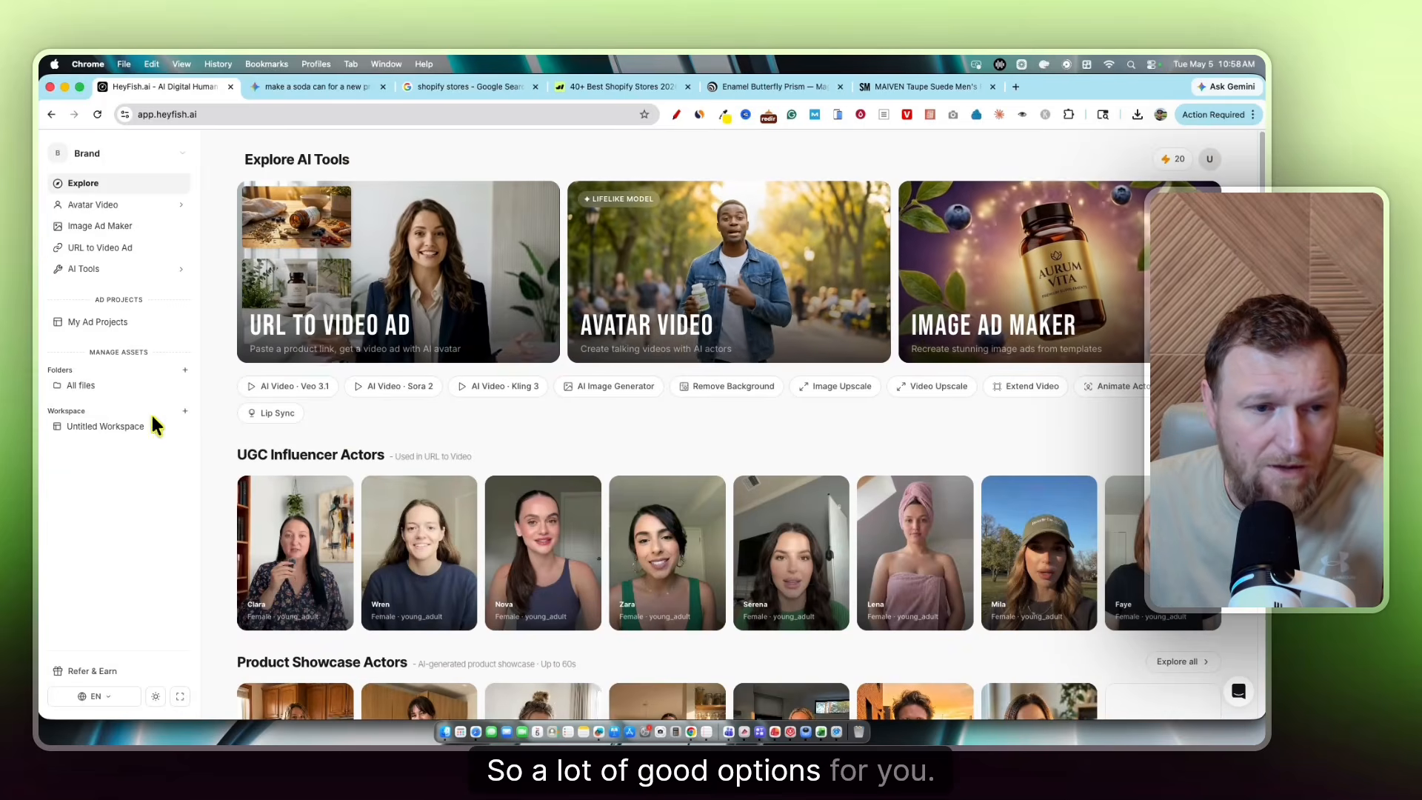
left_click(177, 272)
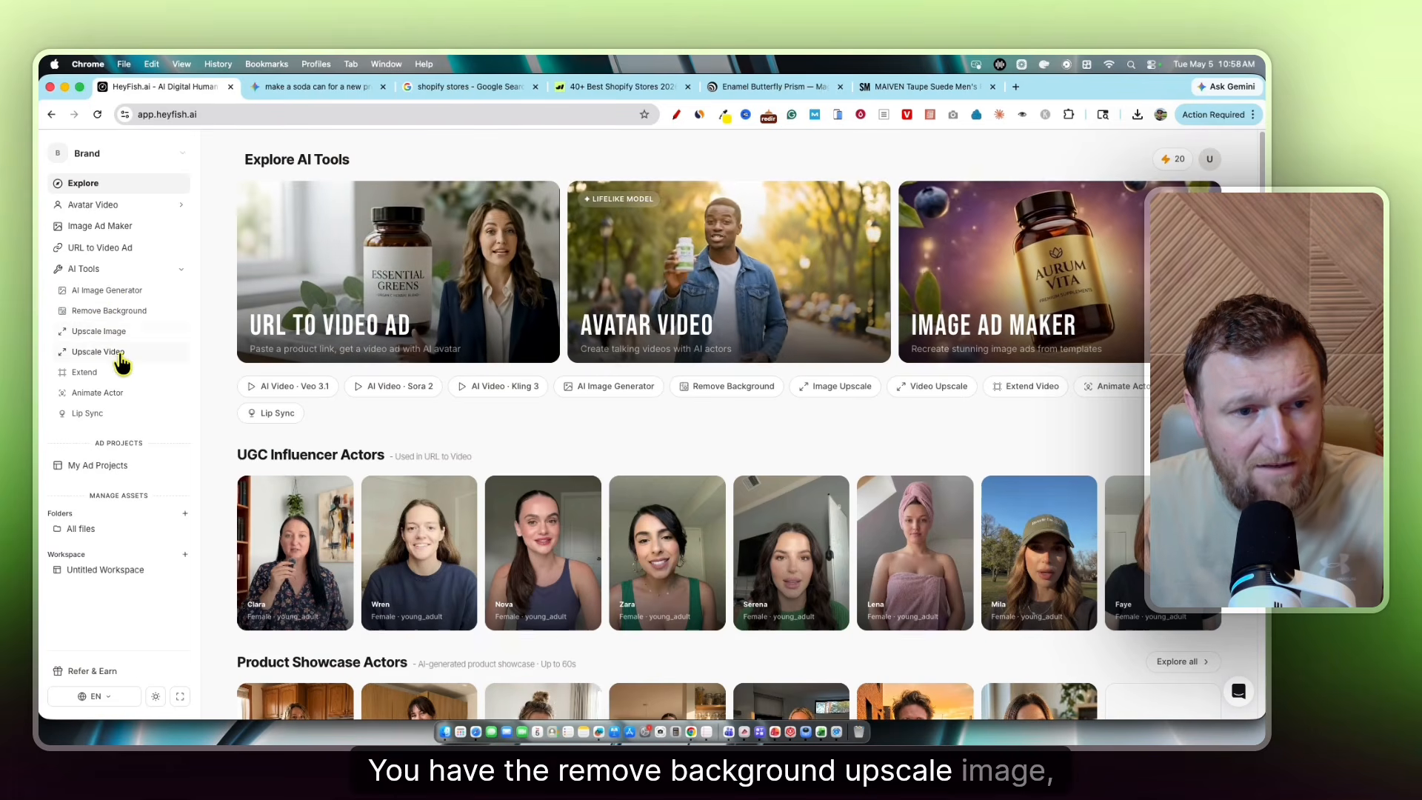
left_click(111, 397)
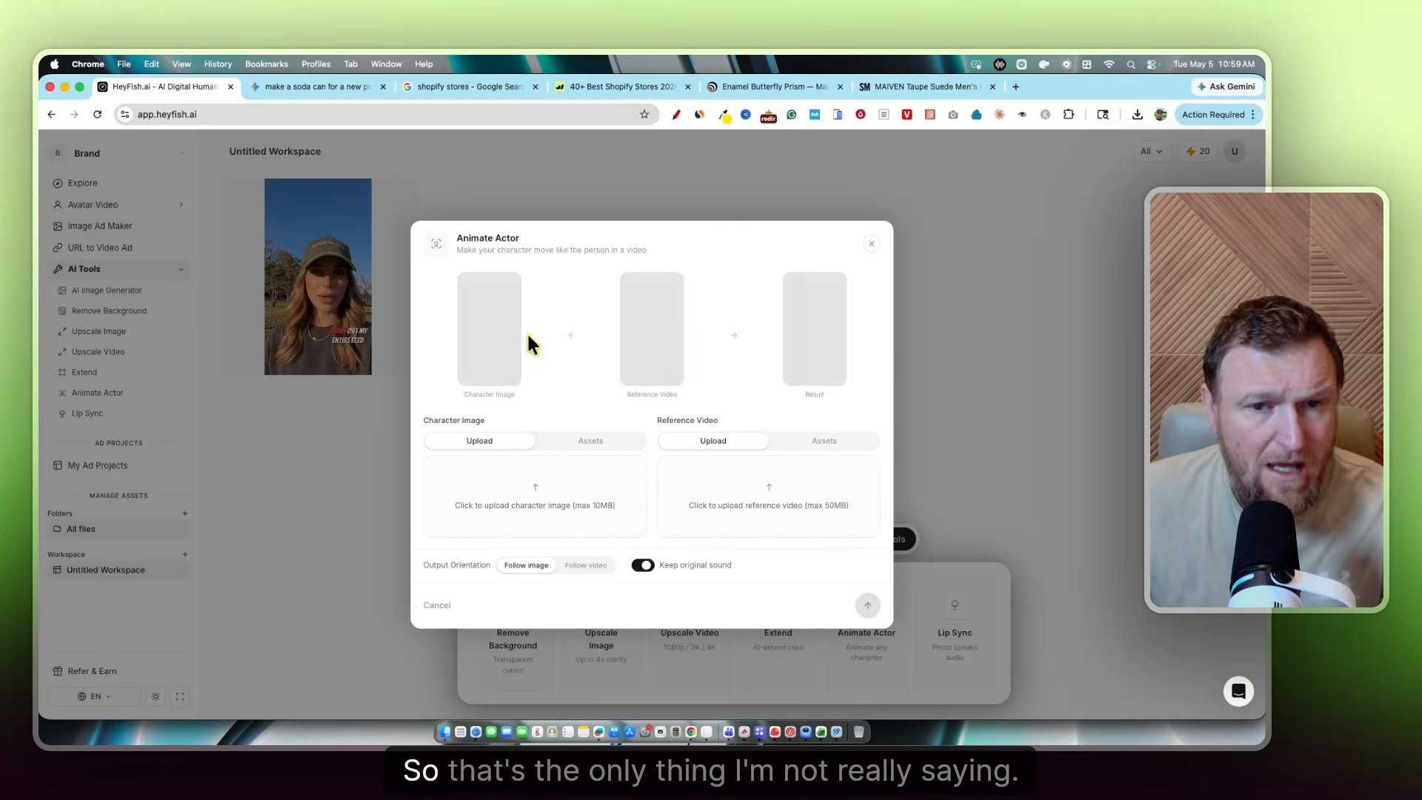
left_click(871, 244)
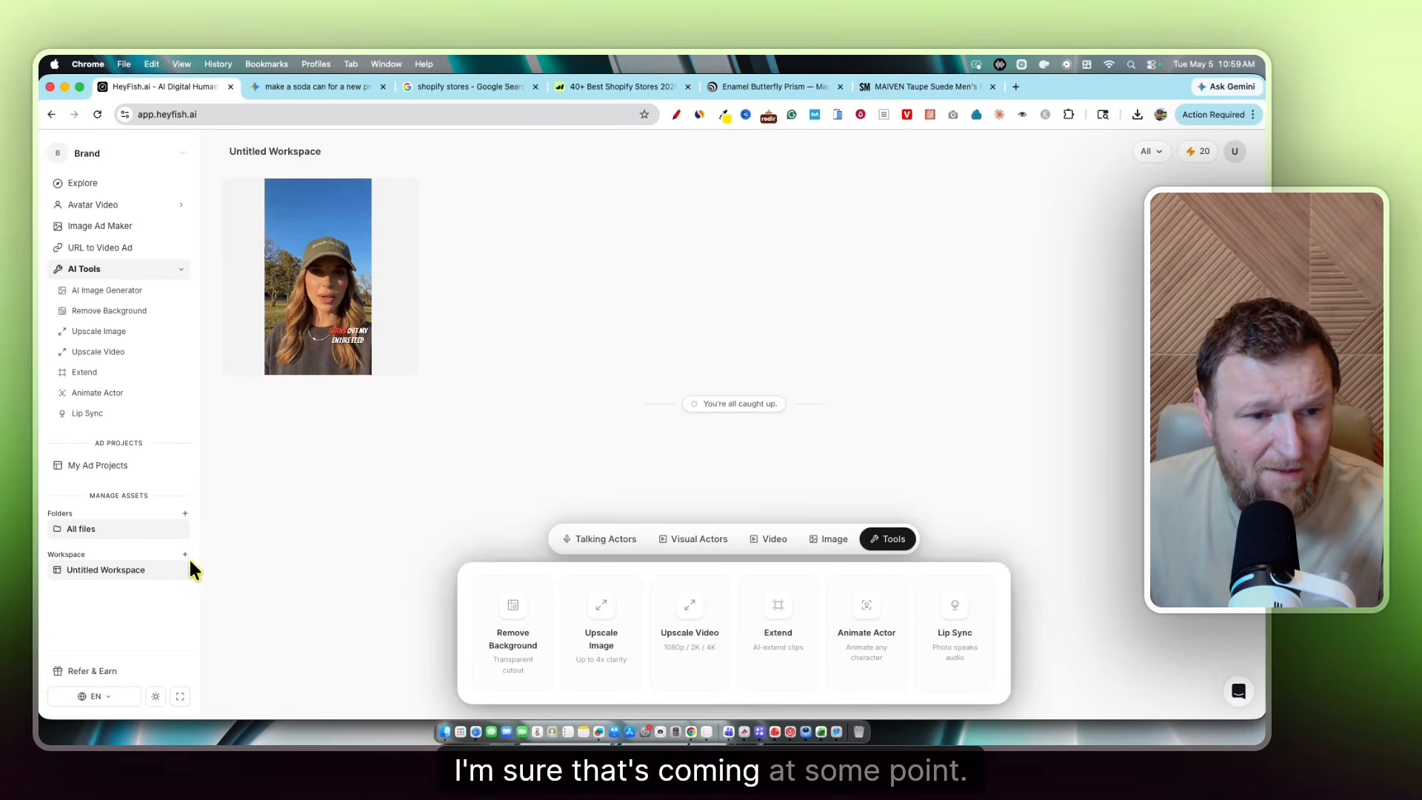
left_click(128, 412)
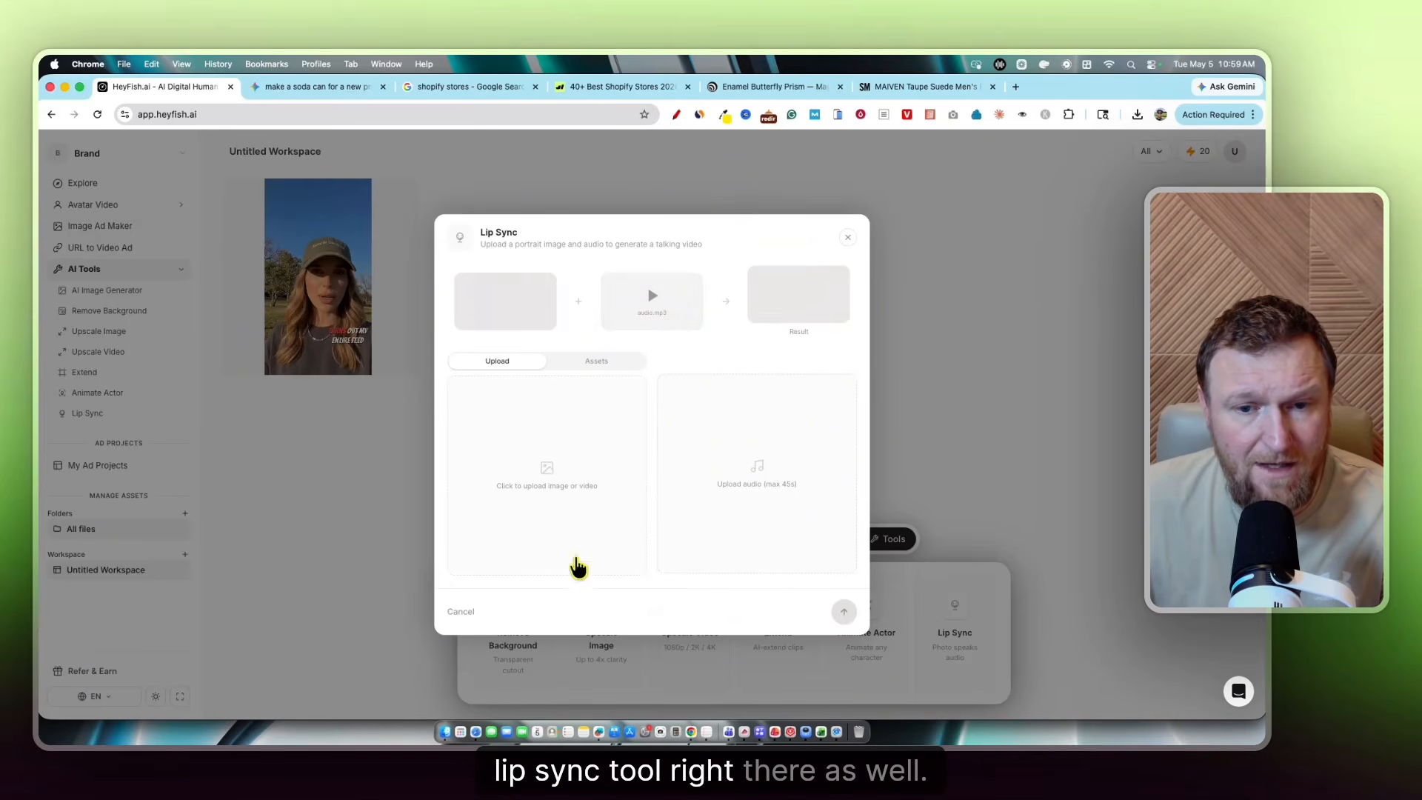
left_click(848, 237)
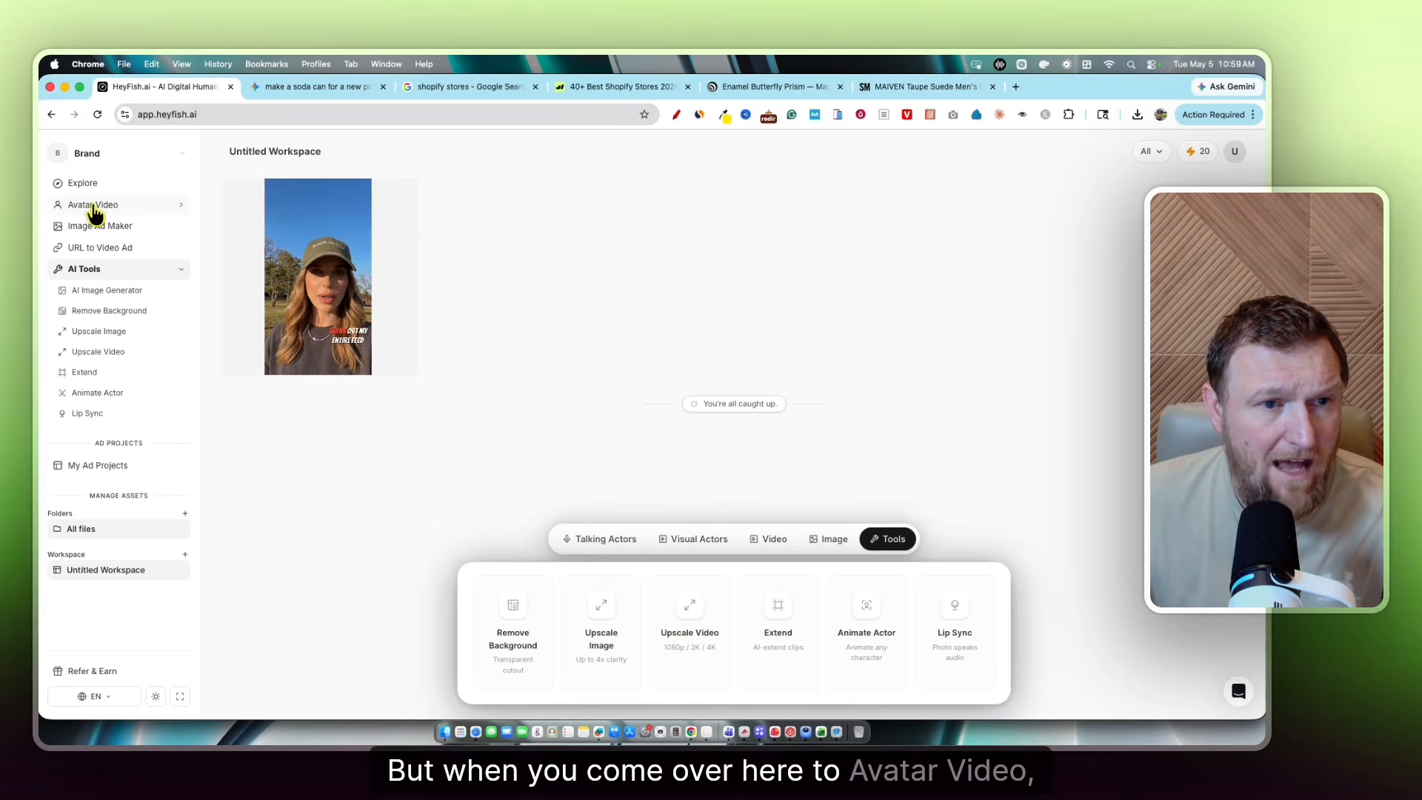
left_click(94, 208)
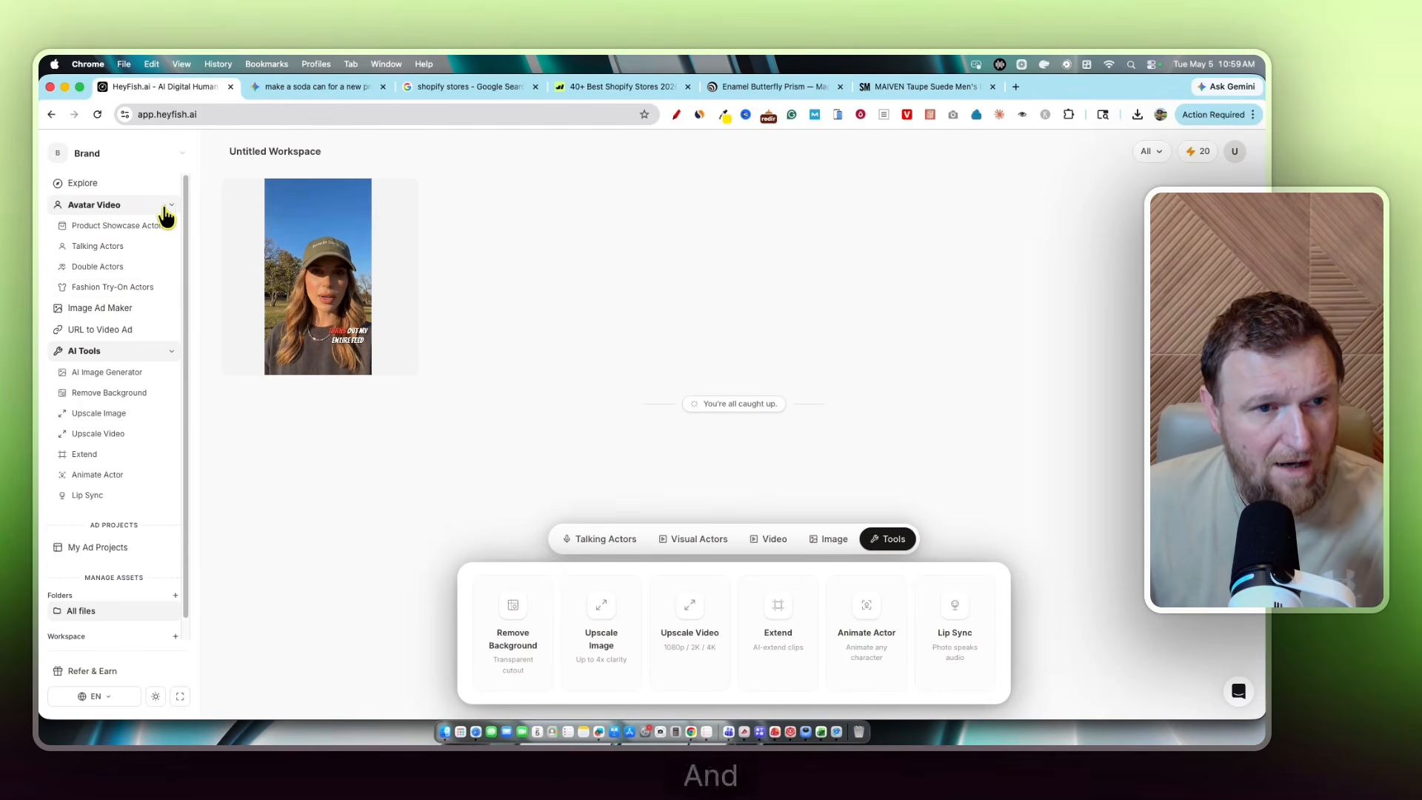
left_click(82, 183)
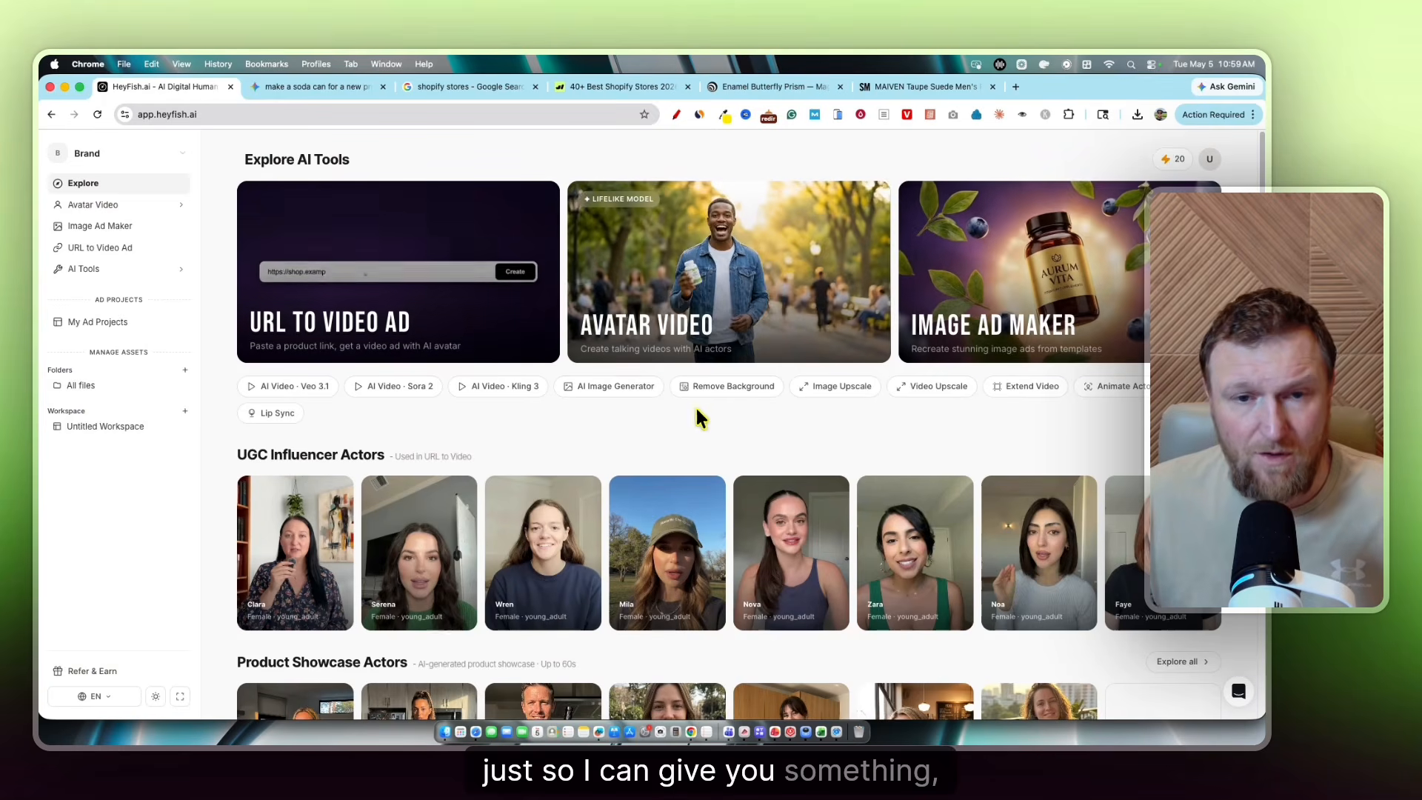
Open URL to Video Ad and copy the Steve Madden sandal page's web address
left_click(332, 331)
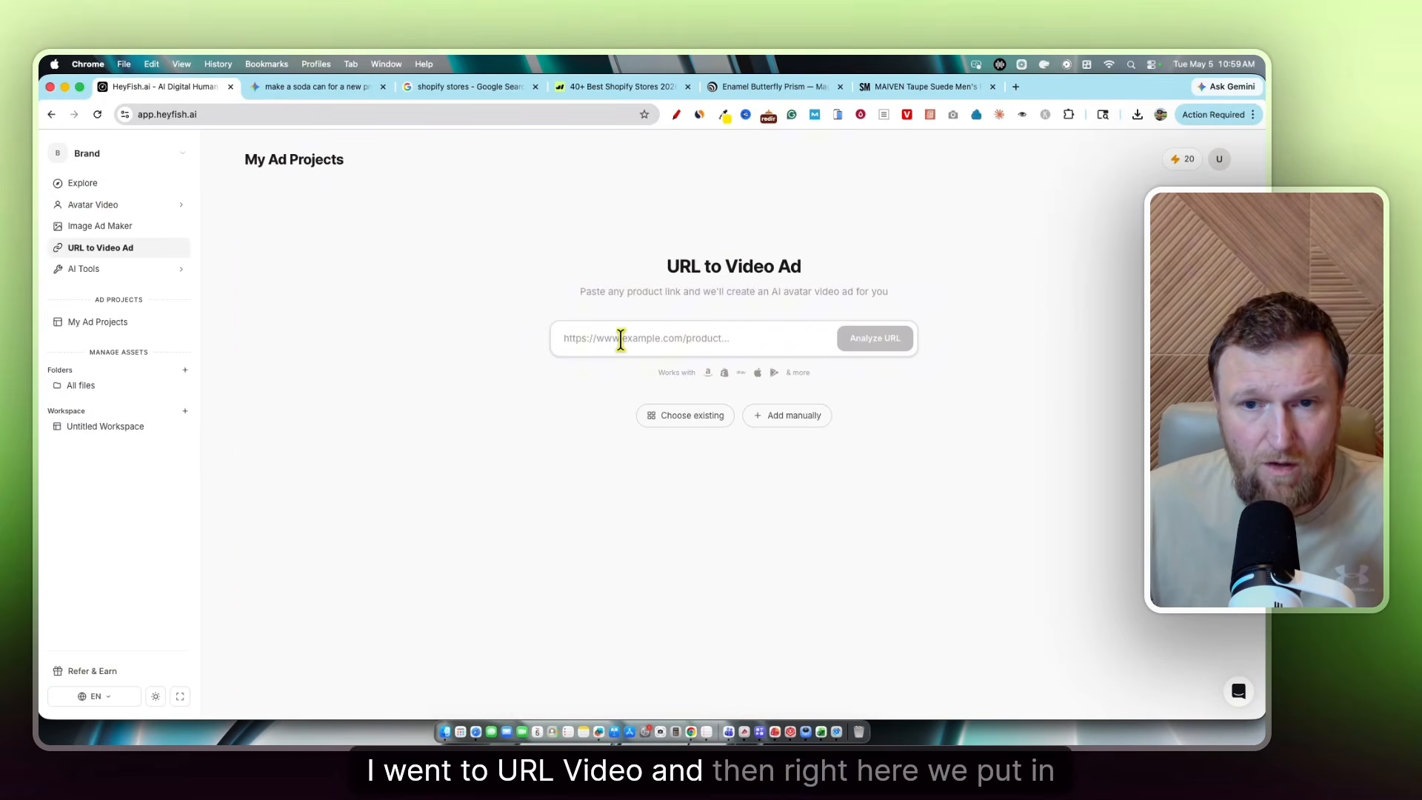
left_click(919, 86)
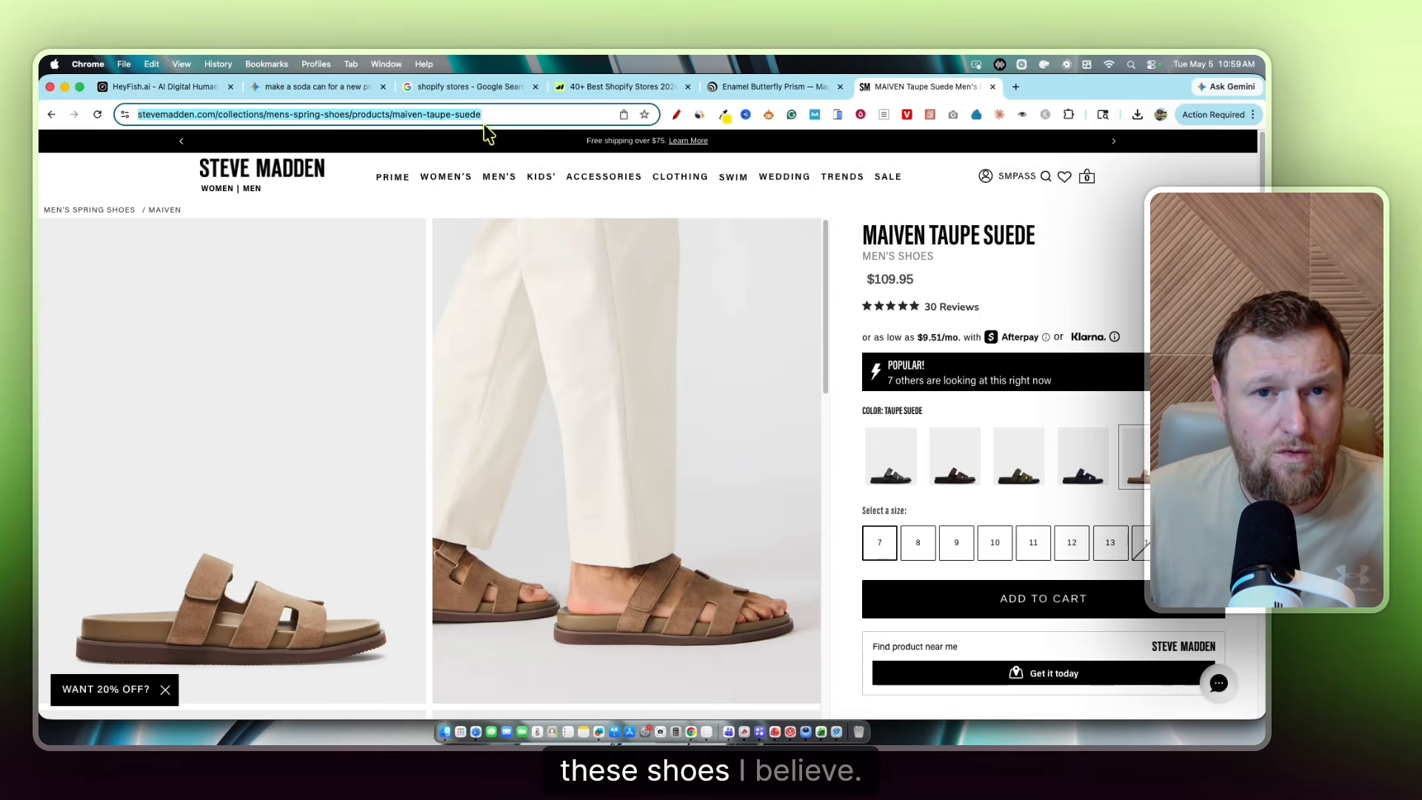
left_click_drag(535, 114, 66, 116)
key("super+c")
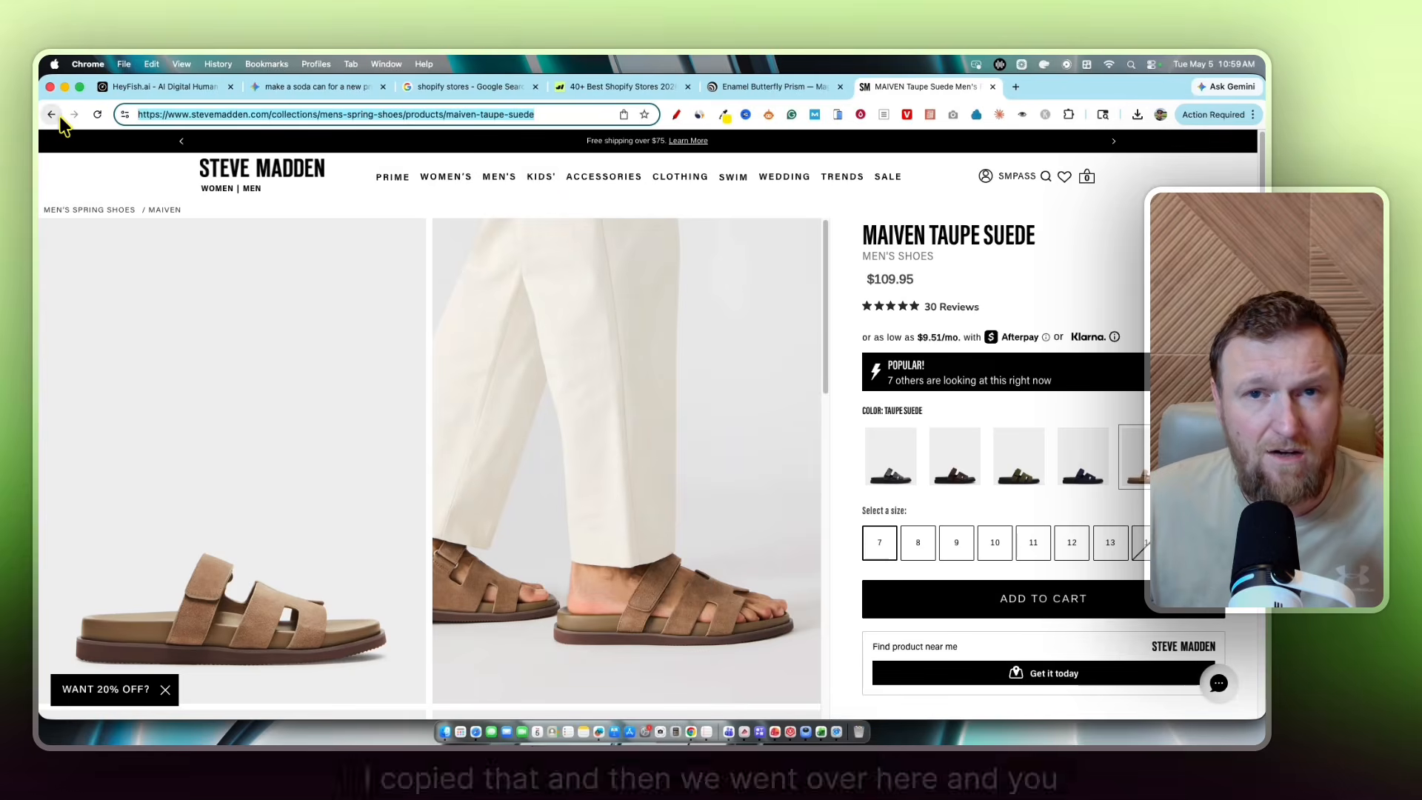
Replace the wrong link in the product URL field with the Steve Madden link, then open Untitled Workspace
left_click(178, 88)
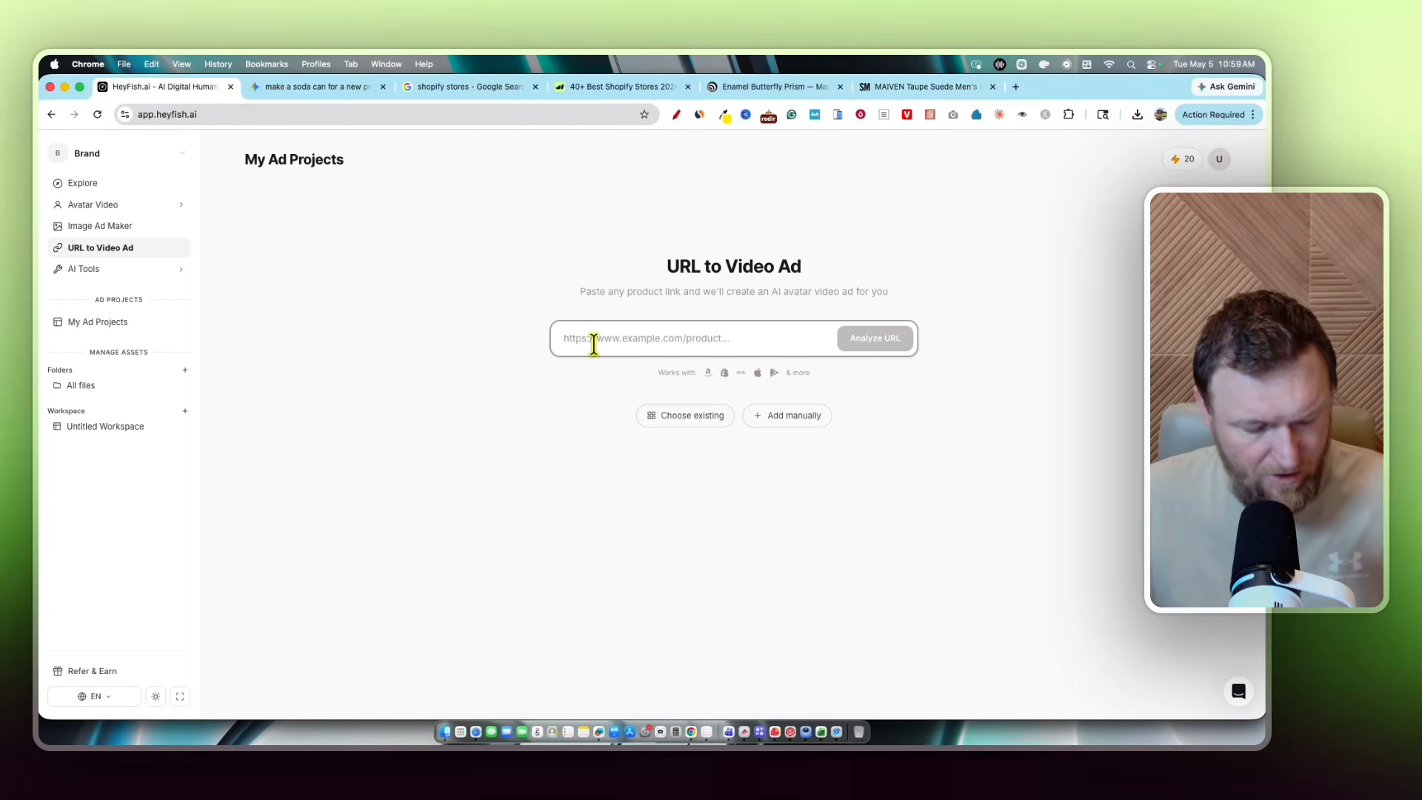
key("super+v")
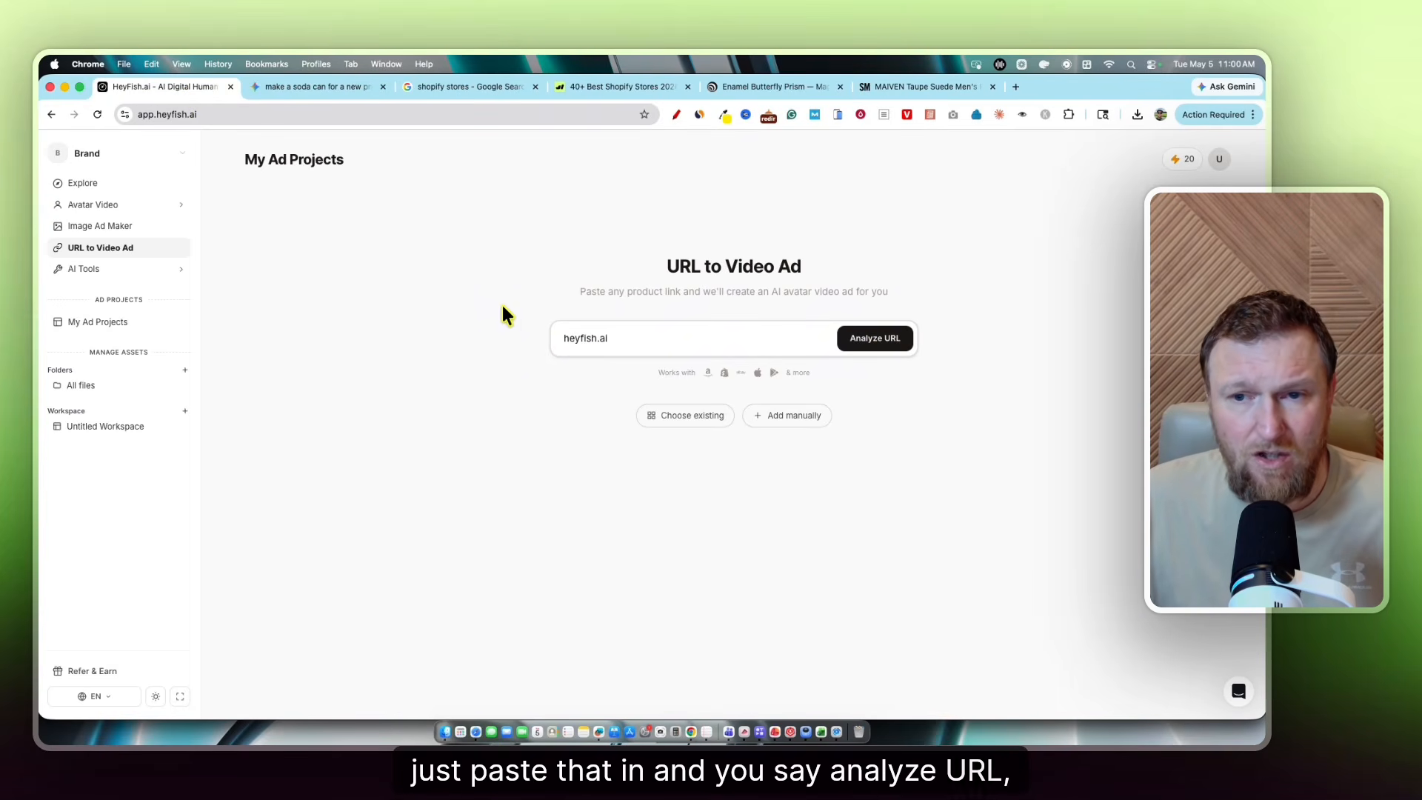
key("super+a")
key("super+v")
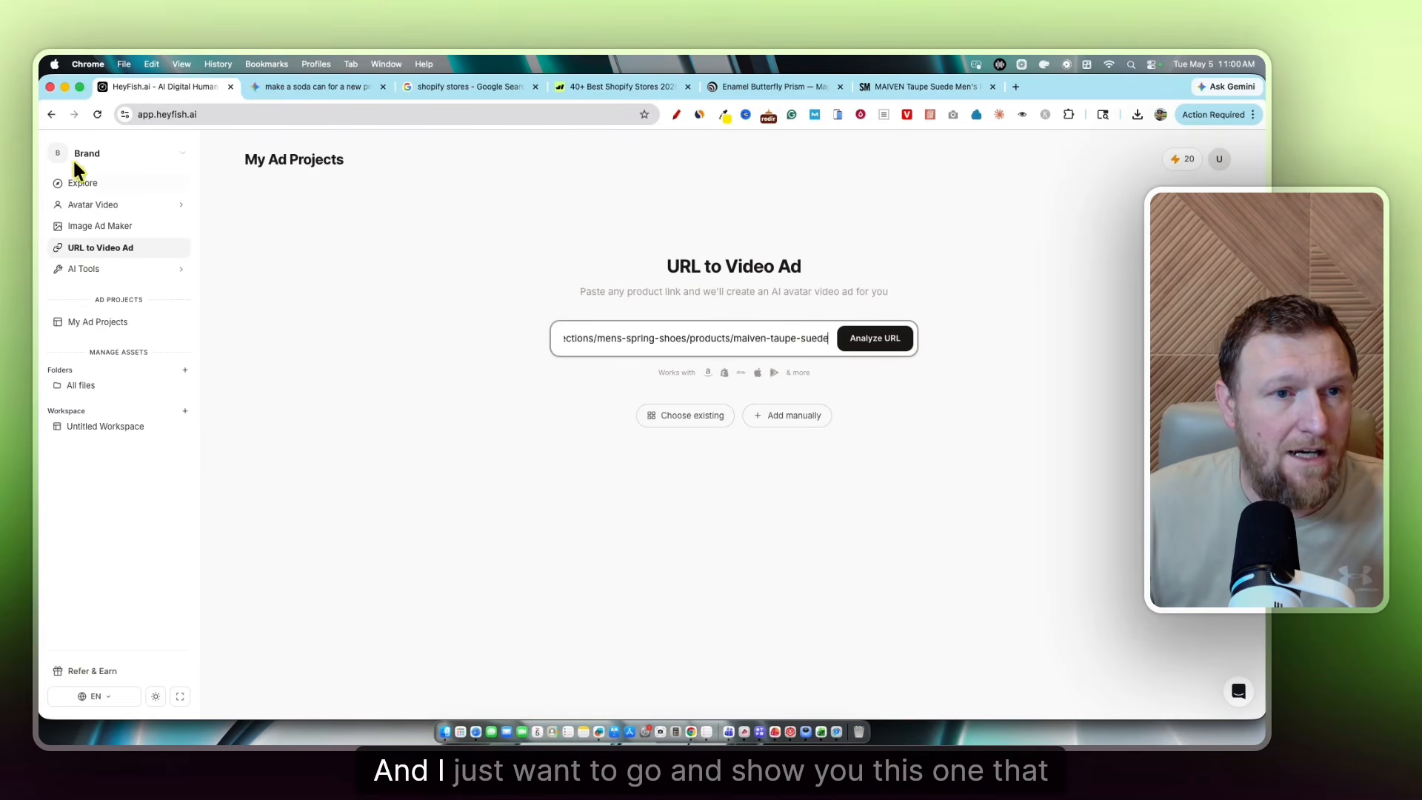
left_click(84, 428)
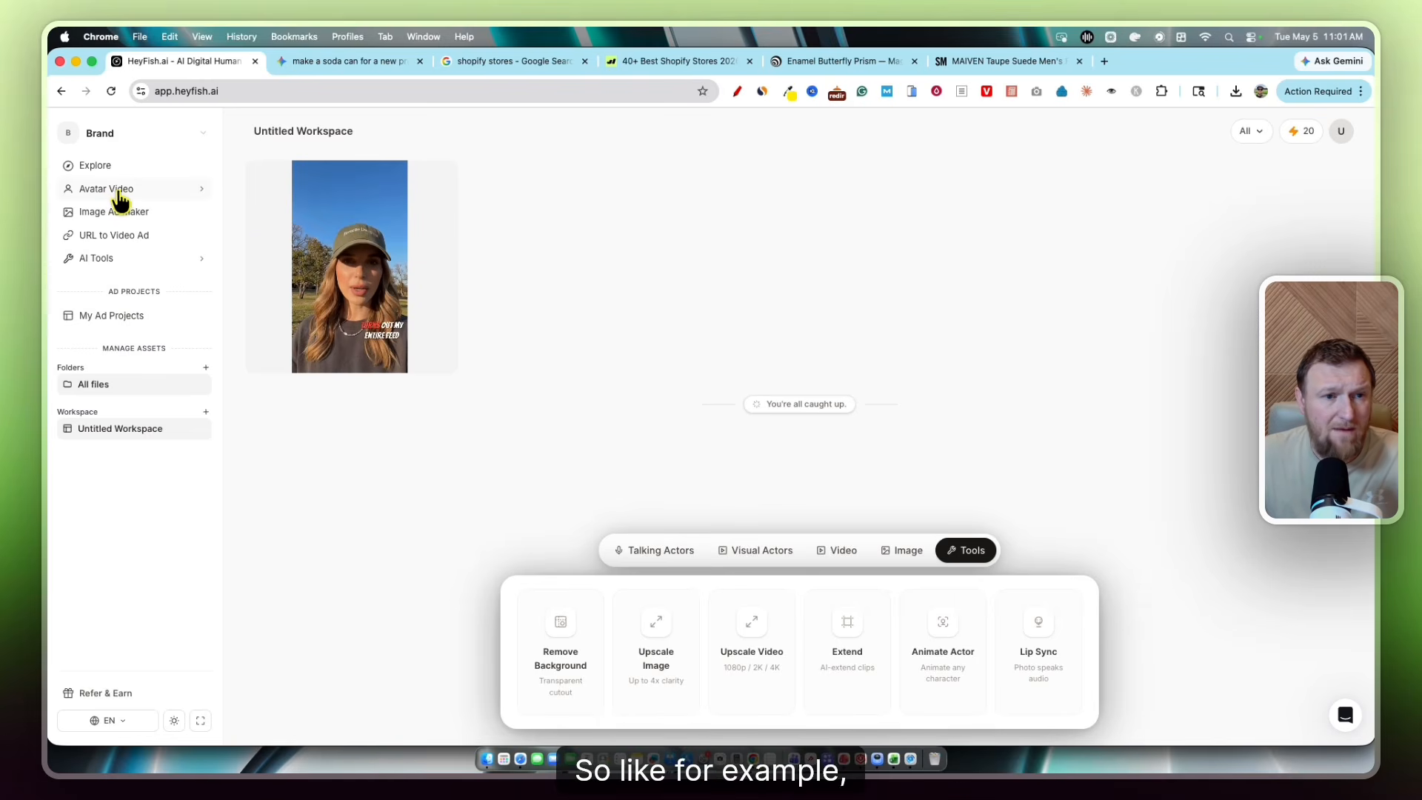
Open URL to Video Ad and copy the Enamel Butterfly Prism PopSockets page address, closing its discount pop-up
left_click(125, 241)
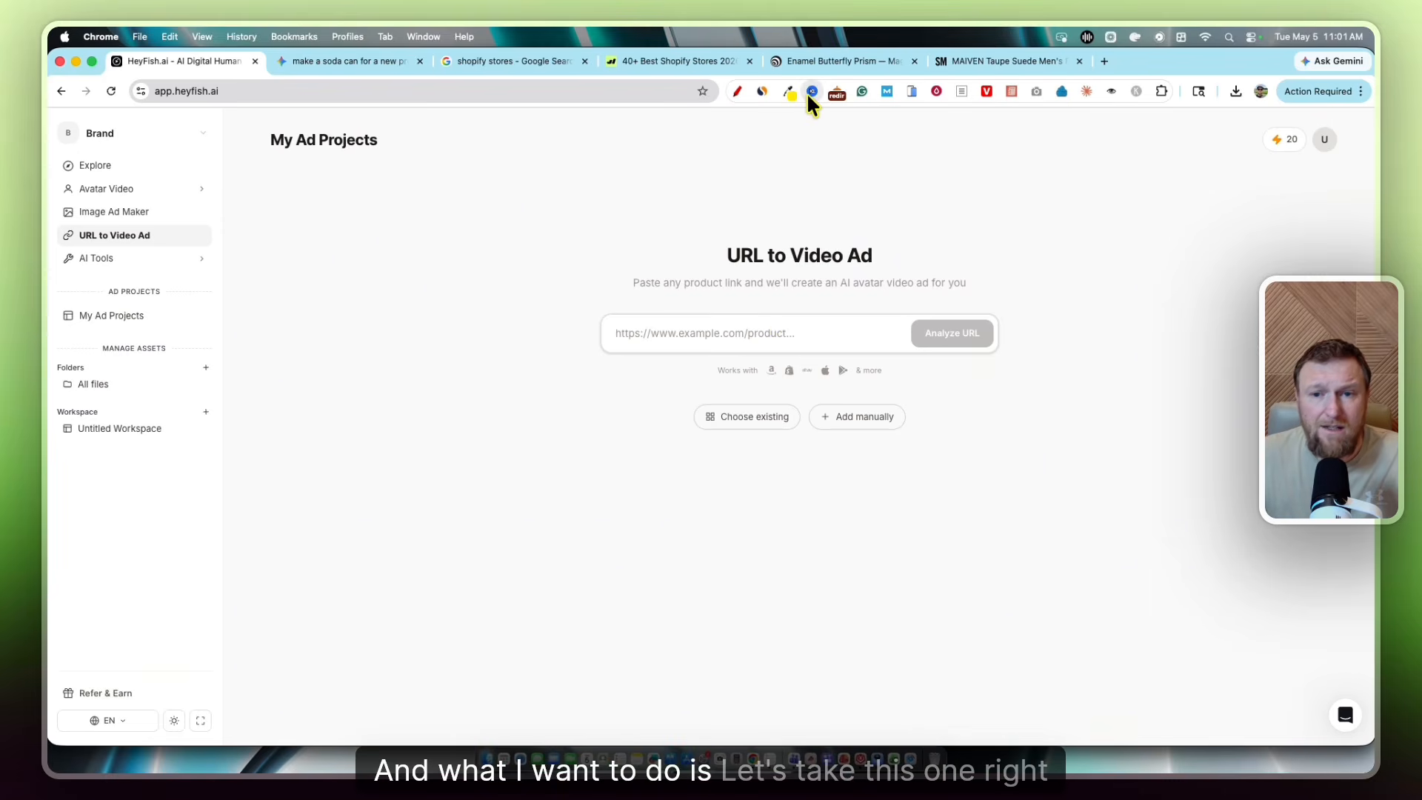
left_click(837, 61)
left_click(414, 91)
left_click(451, 91)
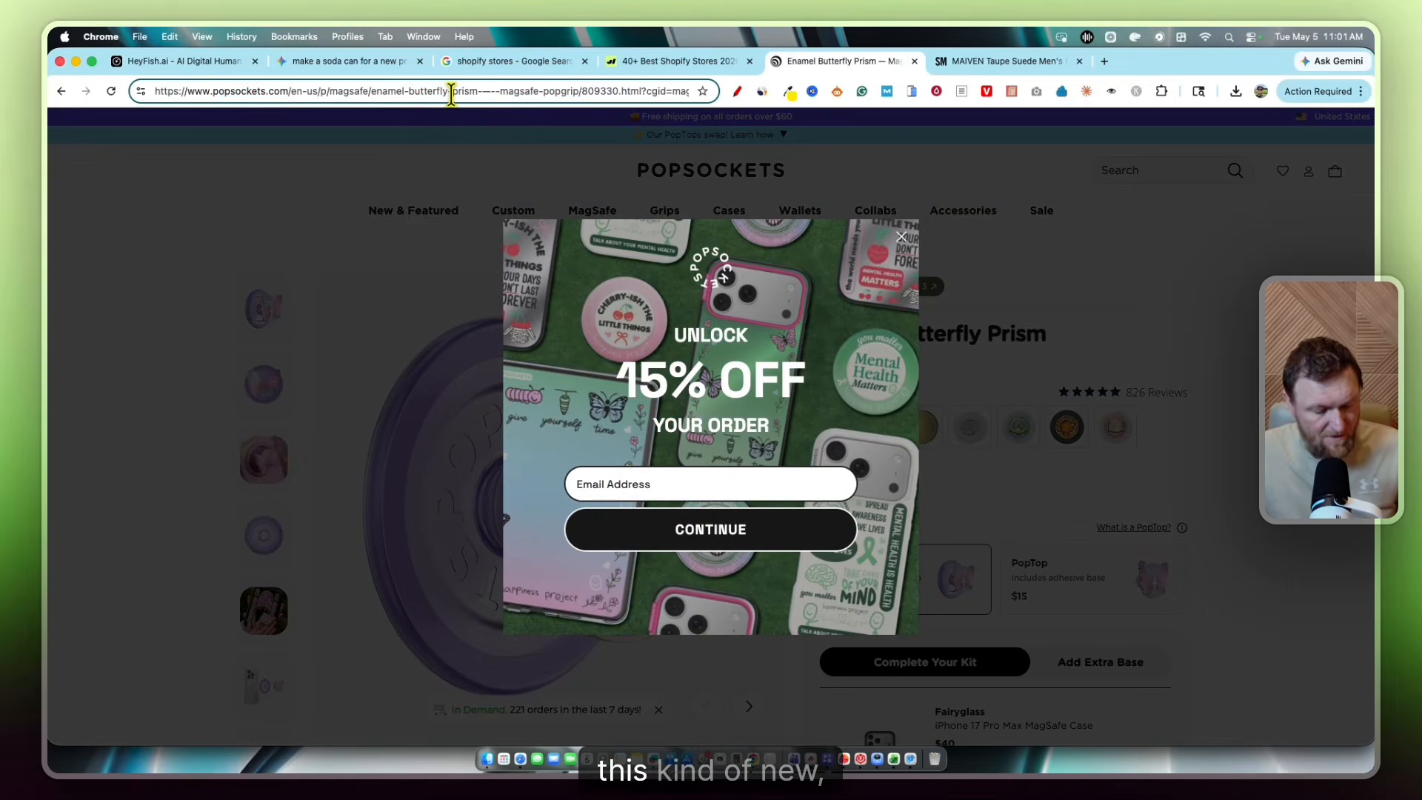
left_click(901, 237)
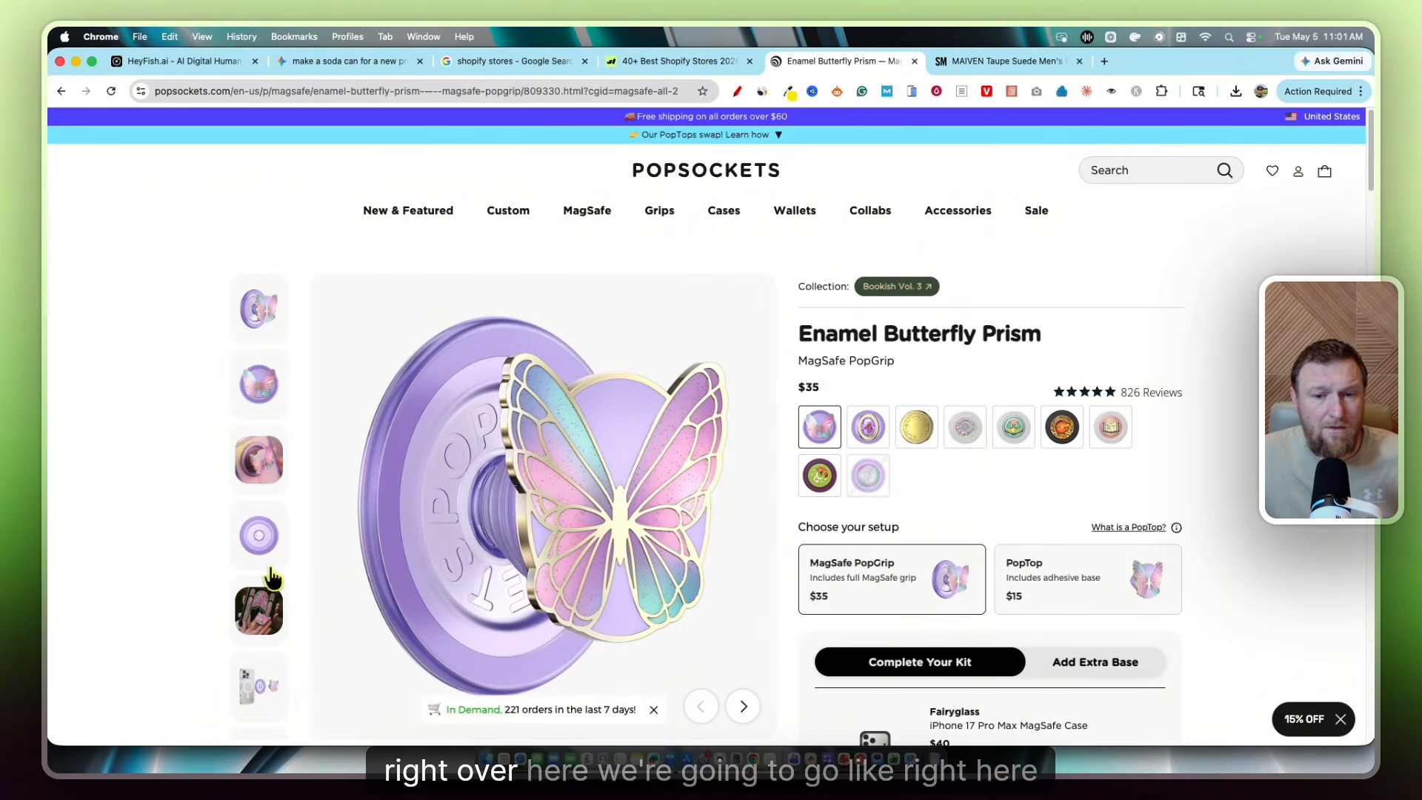
left_click(401, 91)
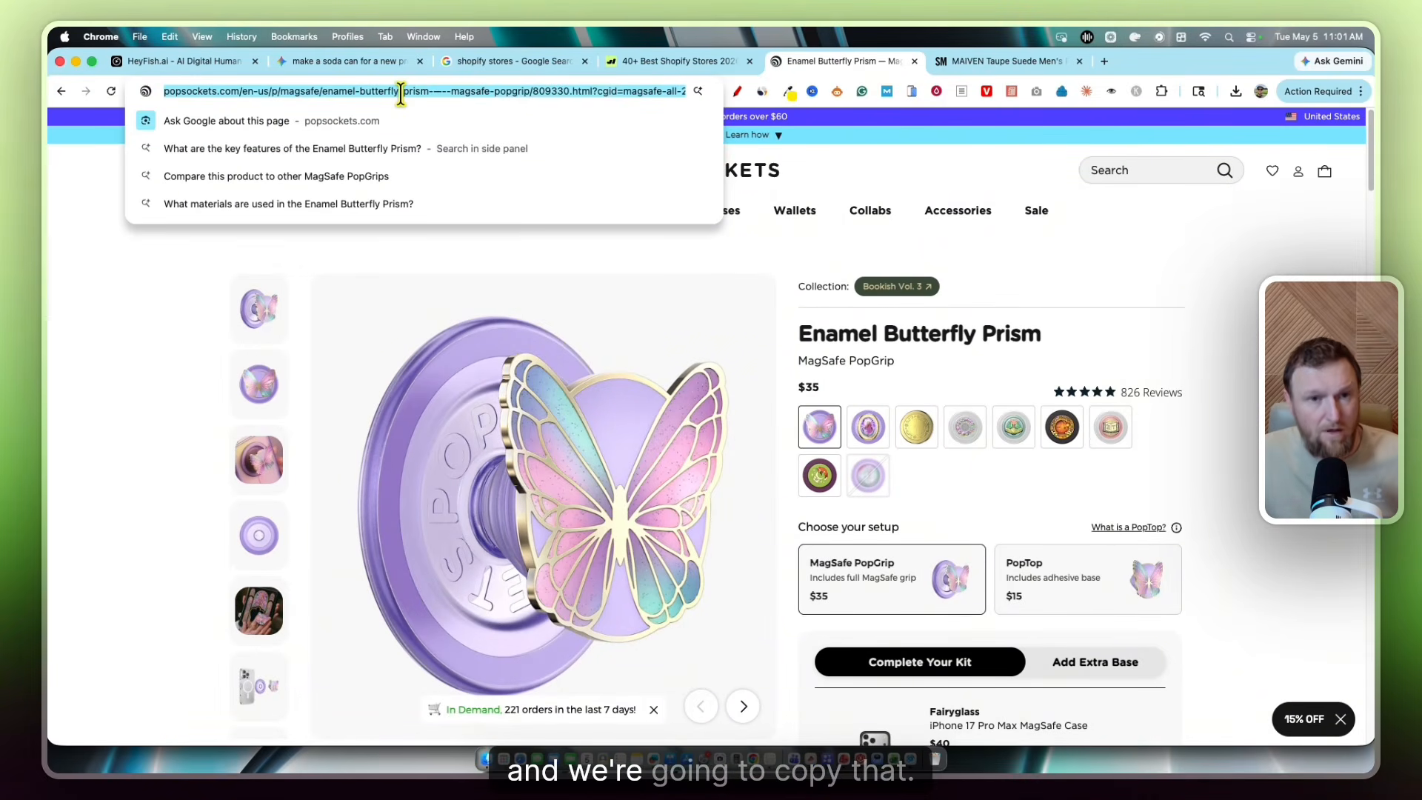
Paste the PopSockets link into HeyFish.ai's product link field and analyze it
left_click(207, 63)
left_click(706, 328)
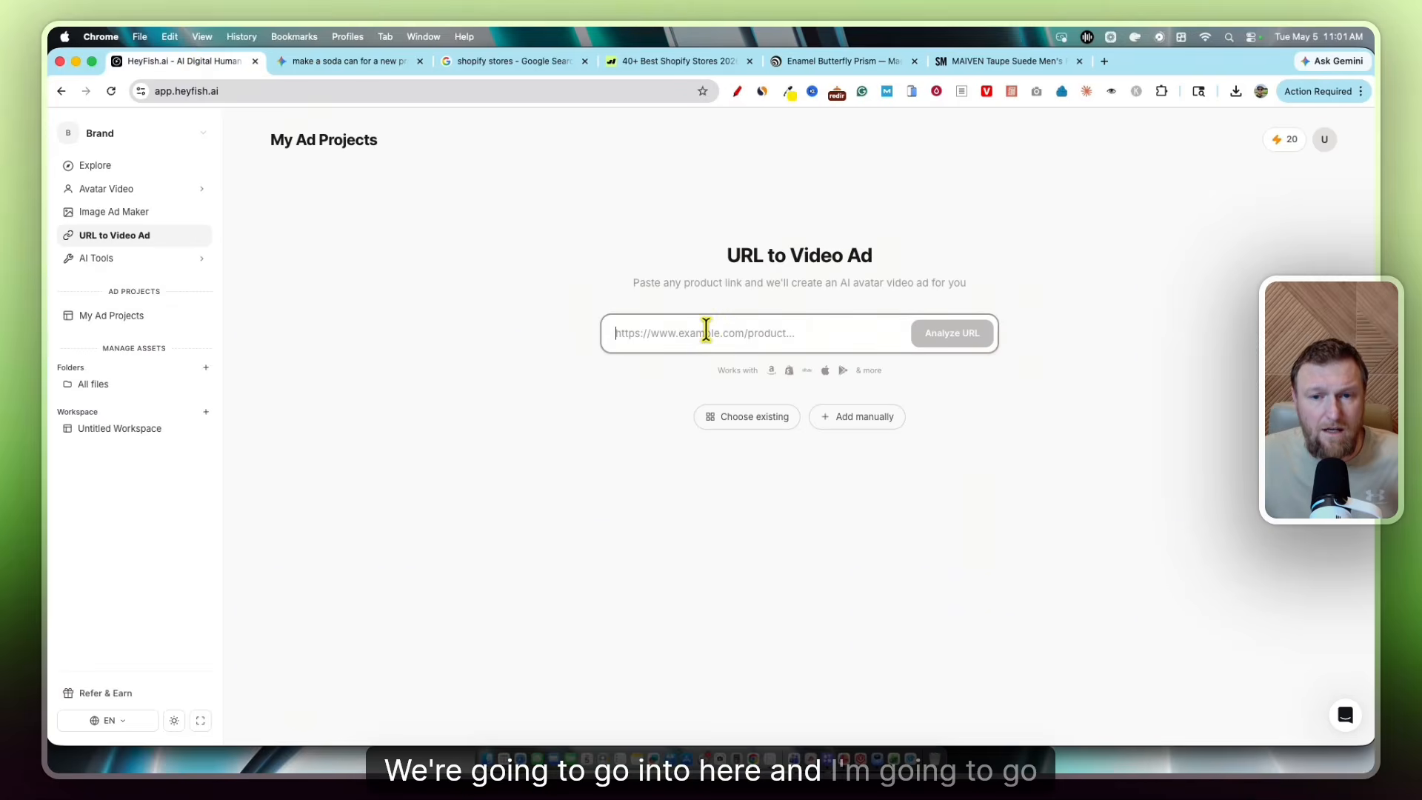
key("super+v")
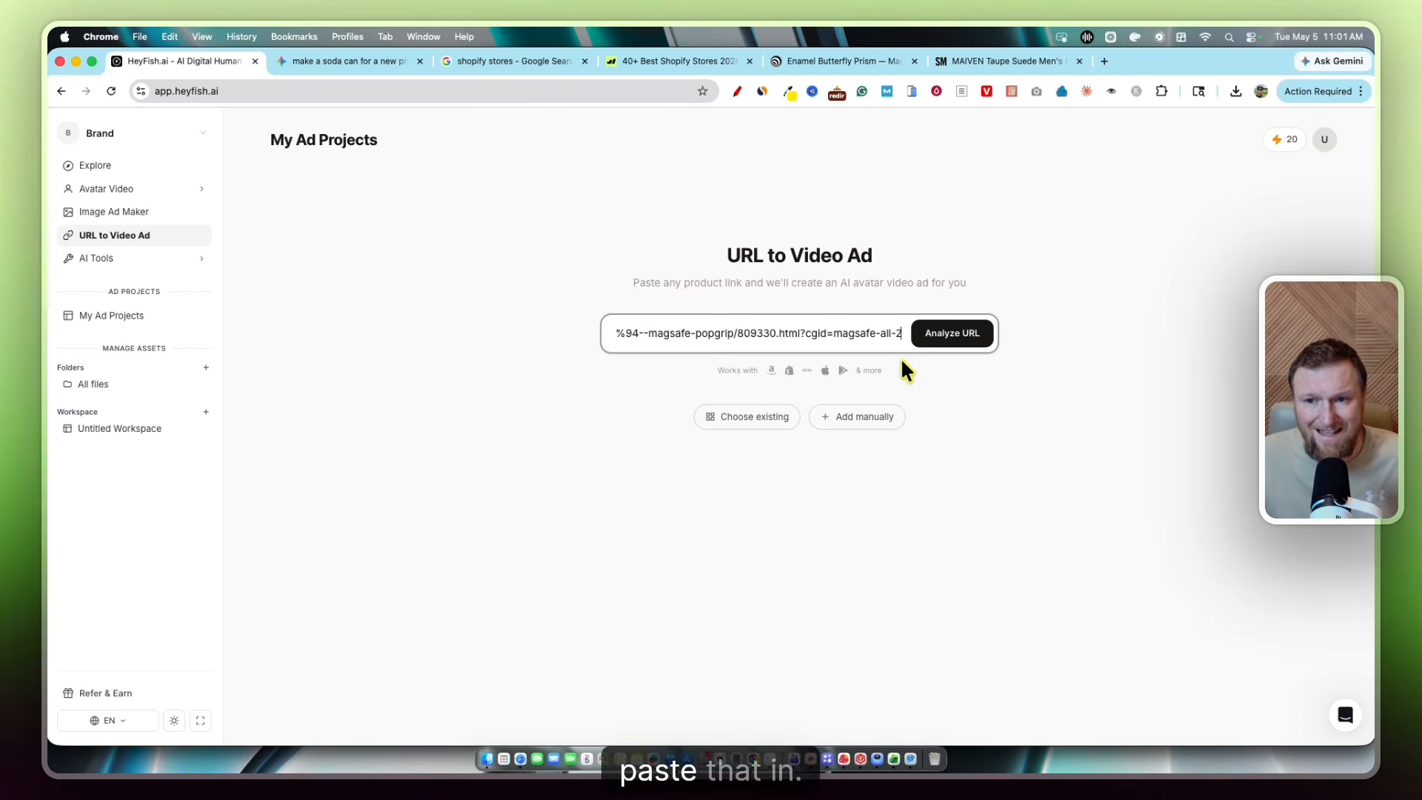
left_click(949, 337)
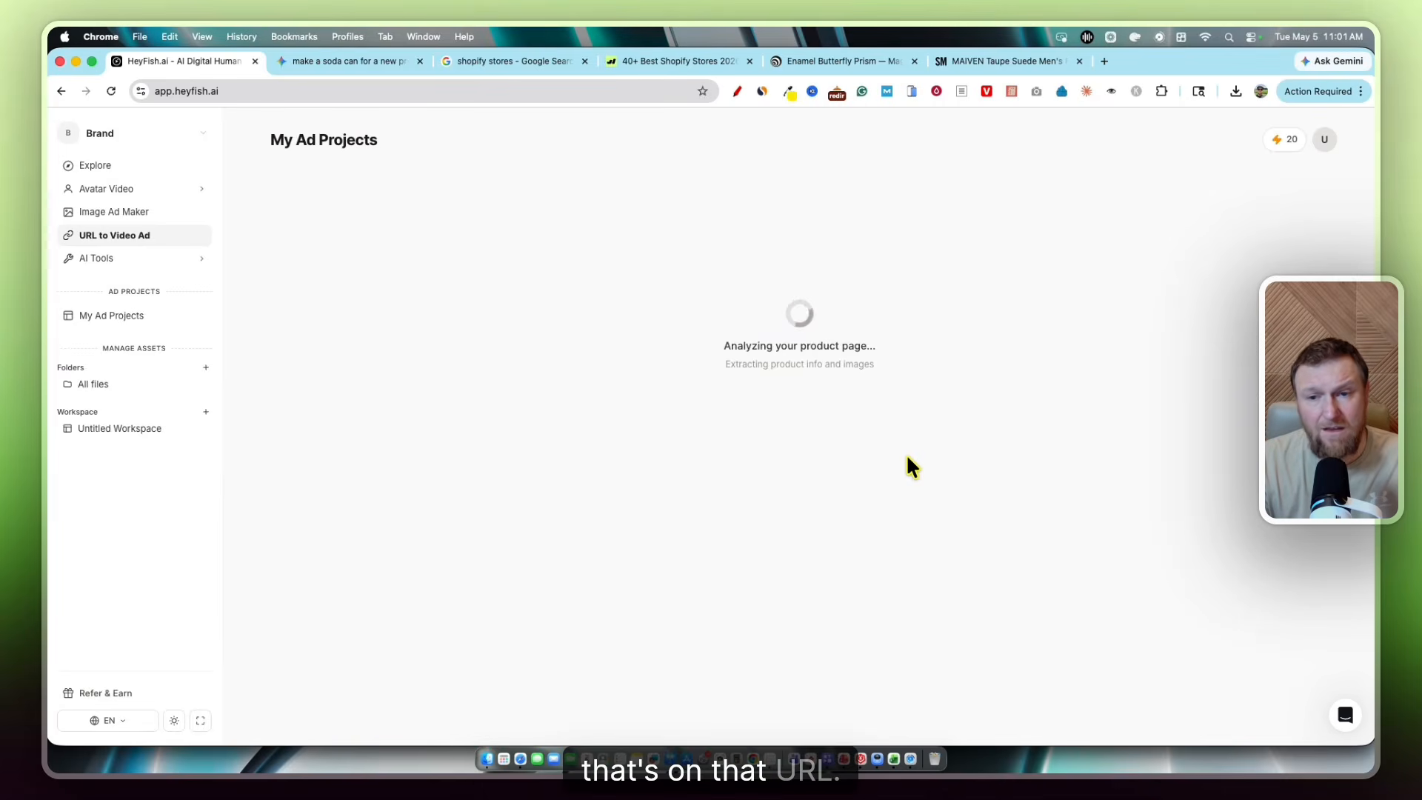
Review the Enamel Butterfly Prism name, description and images, enable Promotional info, and continue to Video Settings
scroll(734, 519, "down", 5)
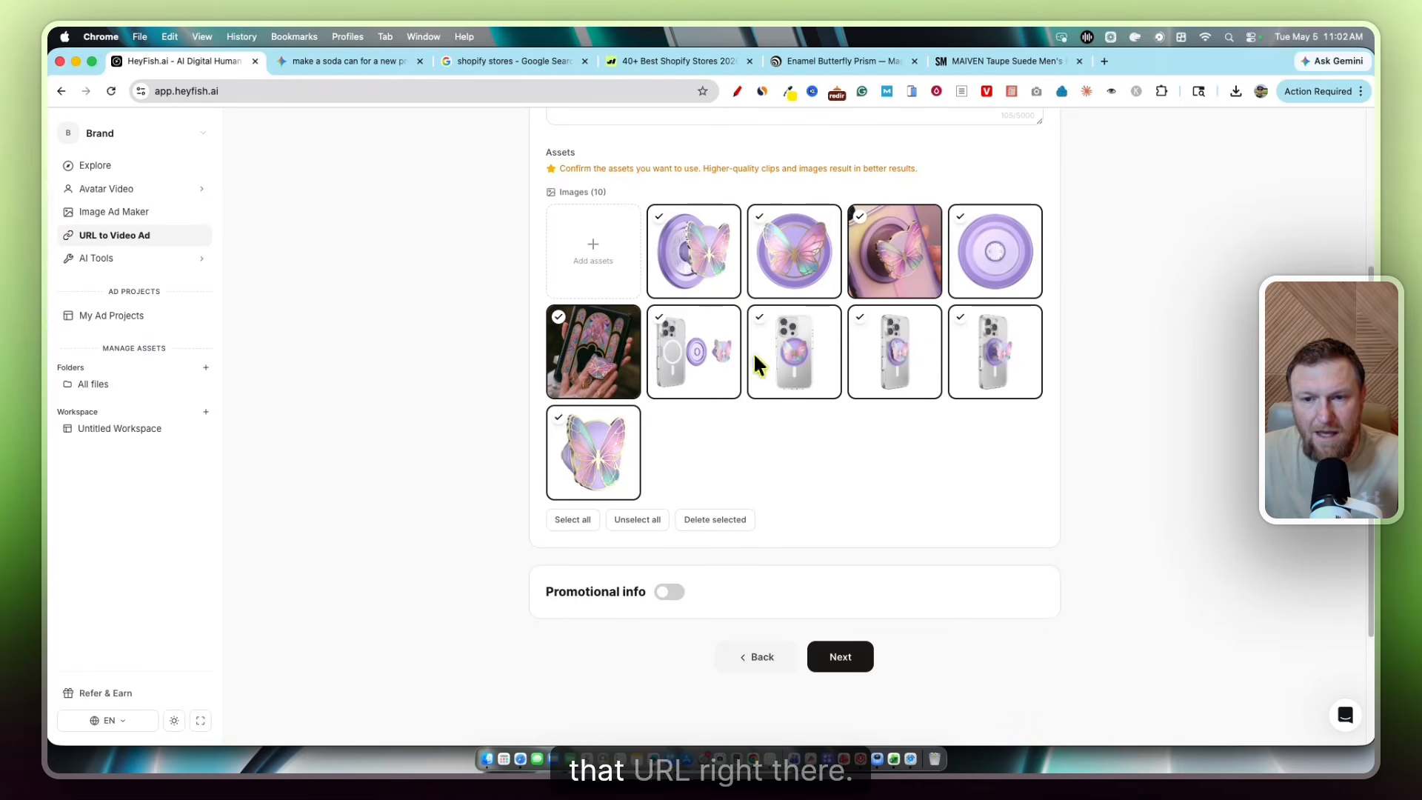
scroll(678, 333, "up", 4)
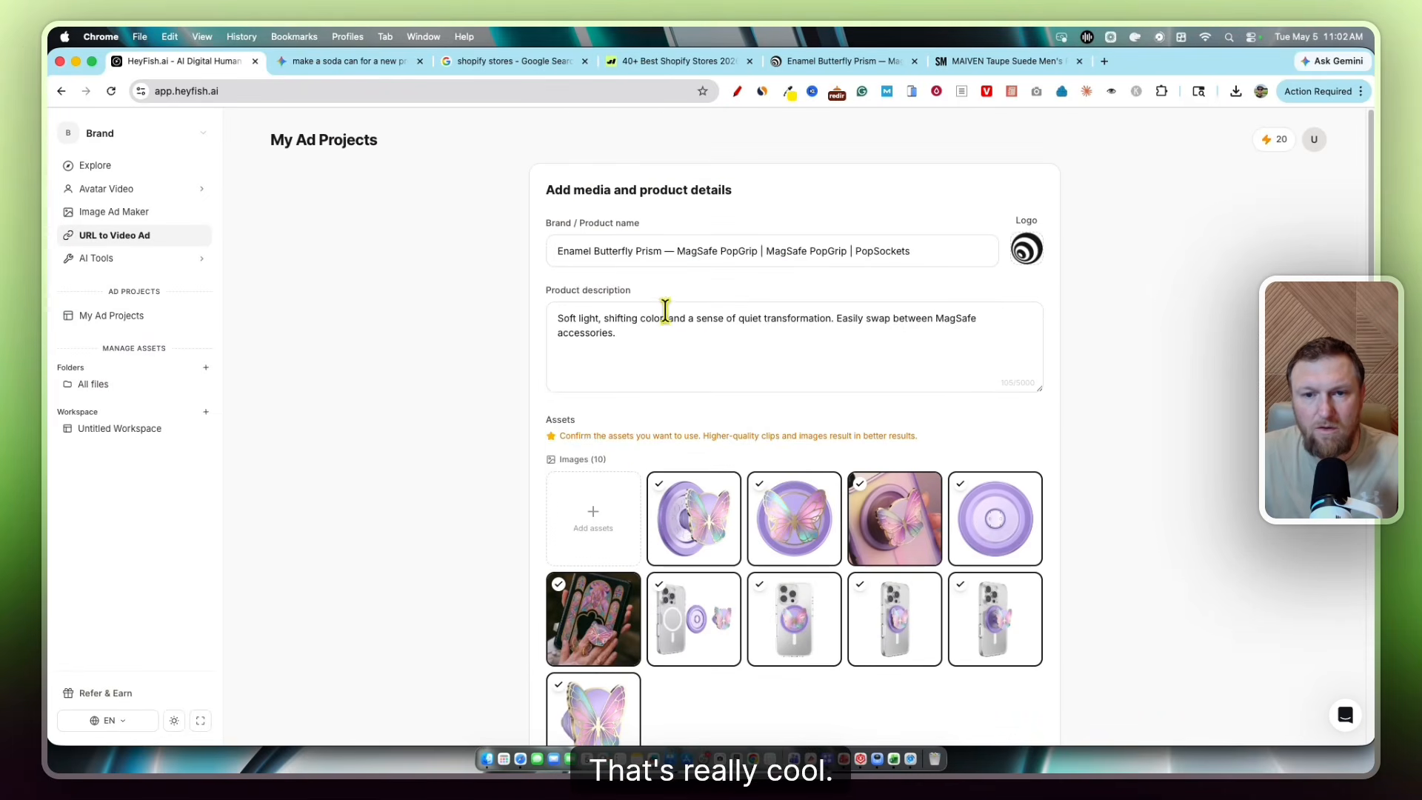
left_click_drag(554, 251, 911, 250)
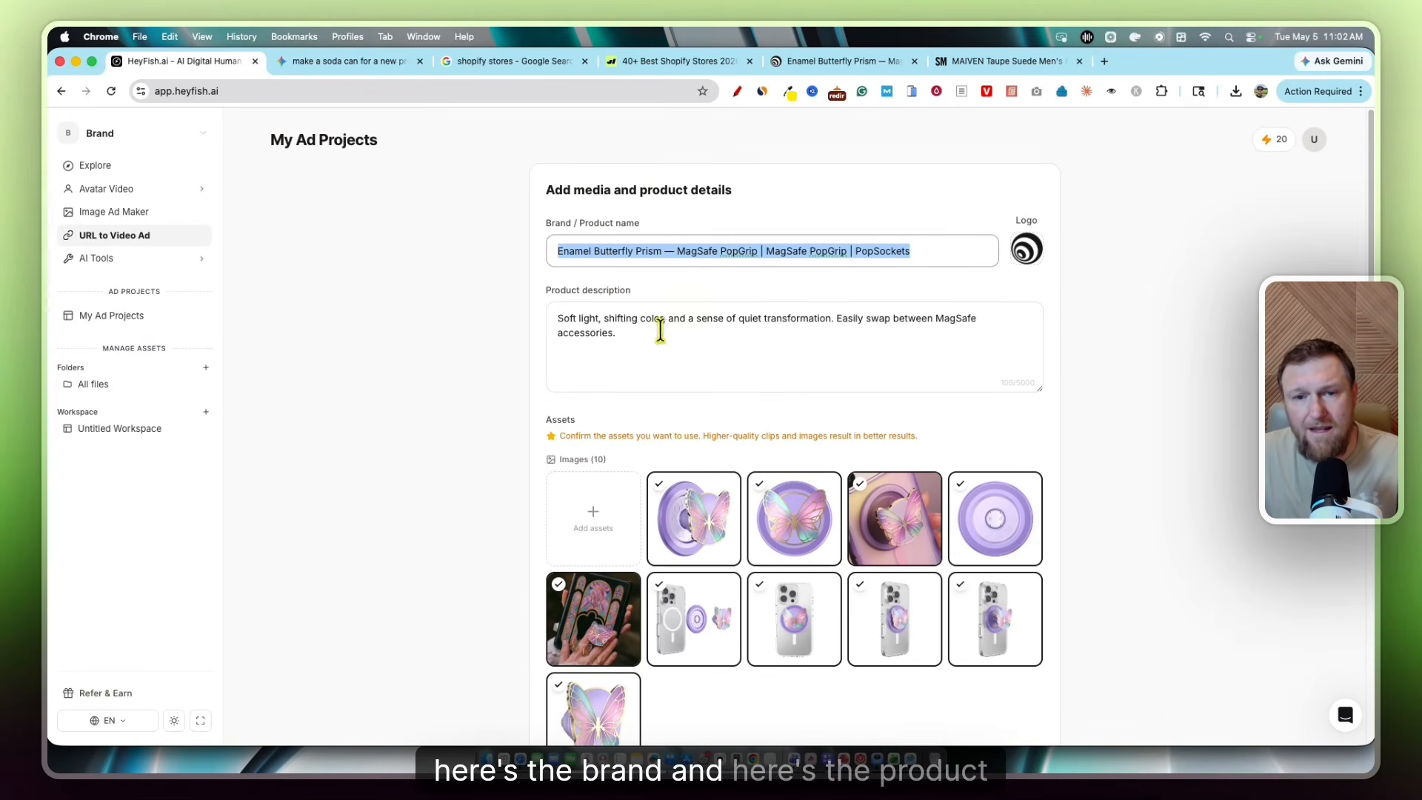
left_click(552, 326)
scroll(711, 459, "down", 5)
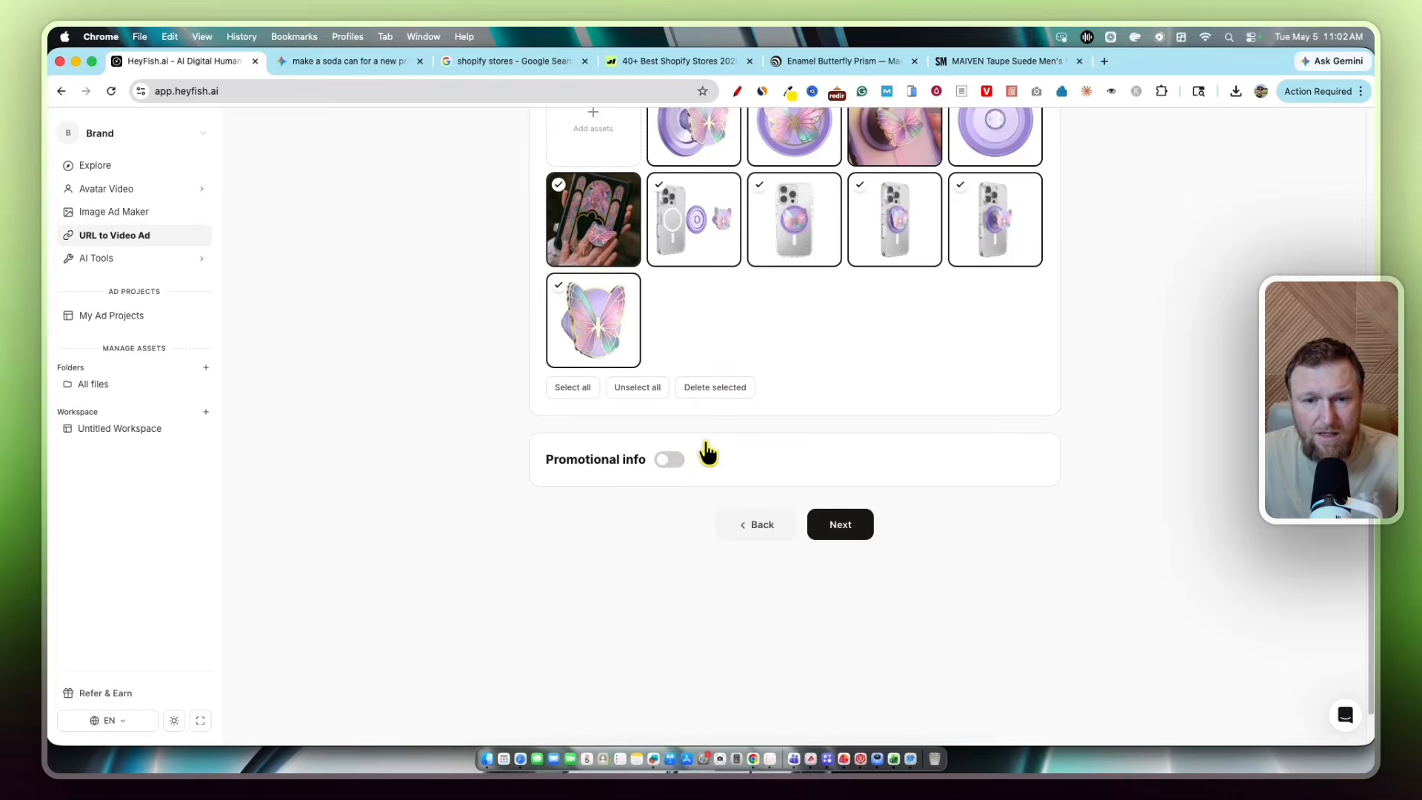
left_click(670, 460)
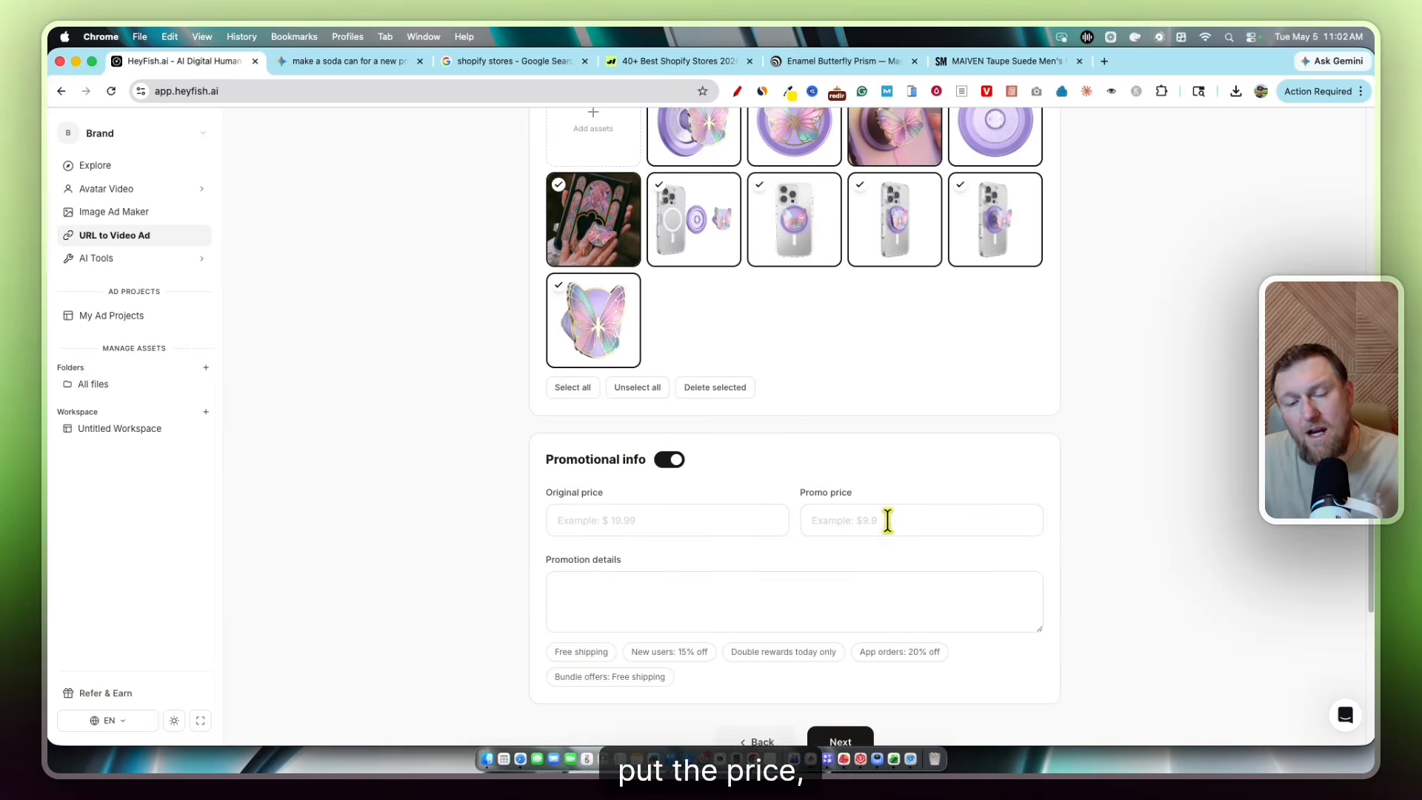
scroll(690, 481, "down", 3)
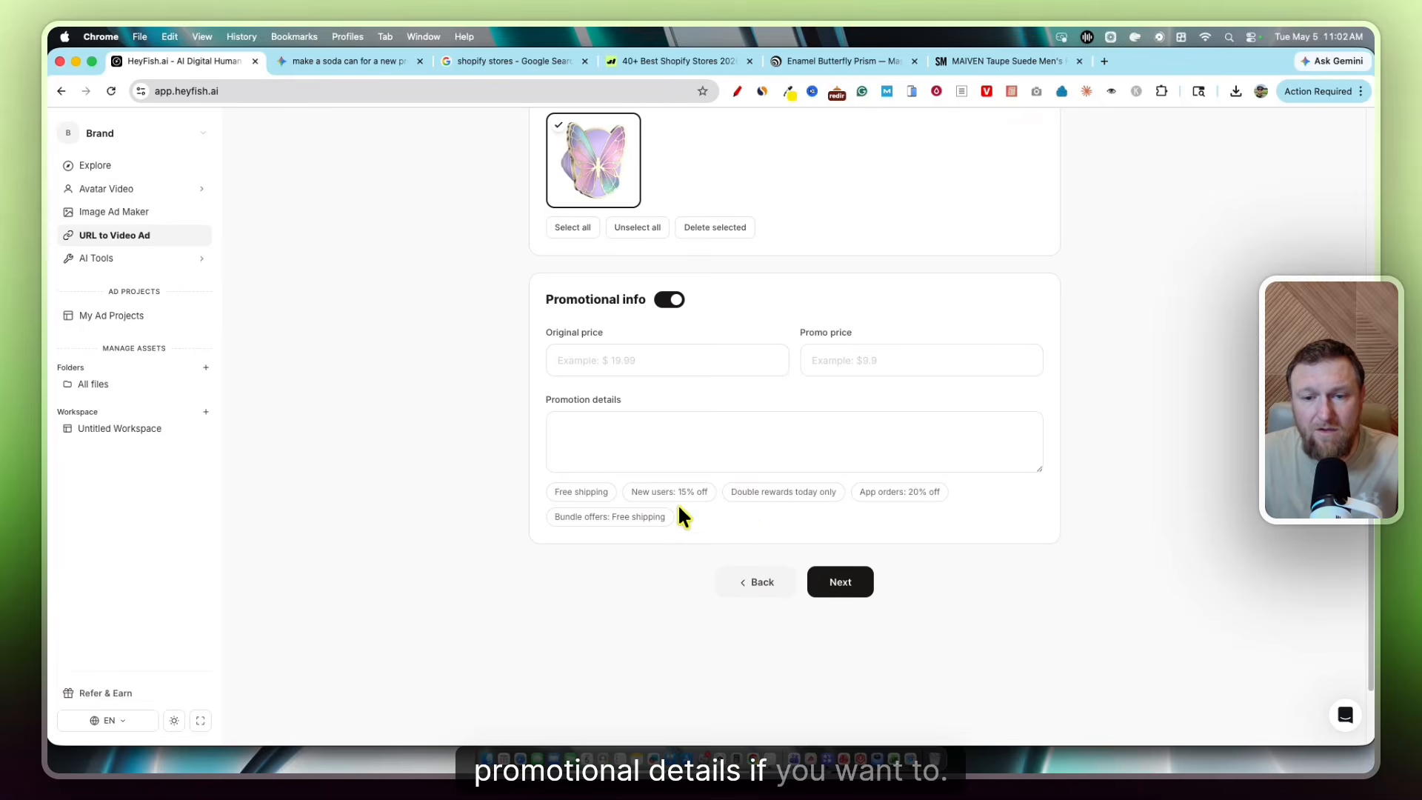
left_click(844, 585)
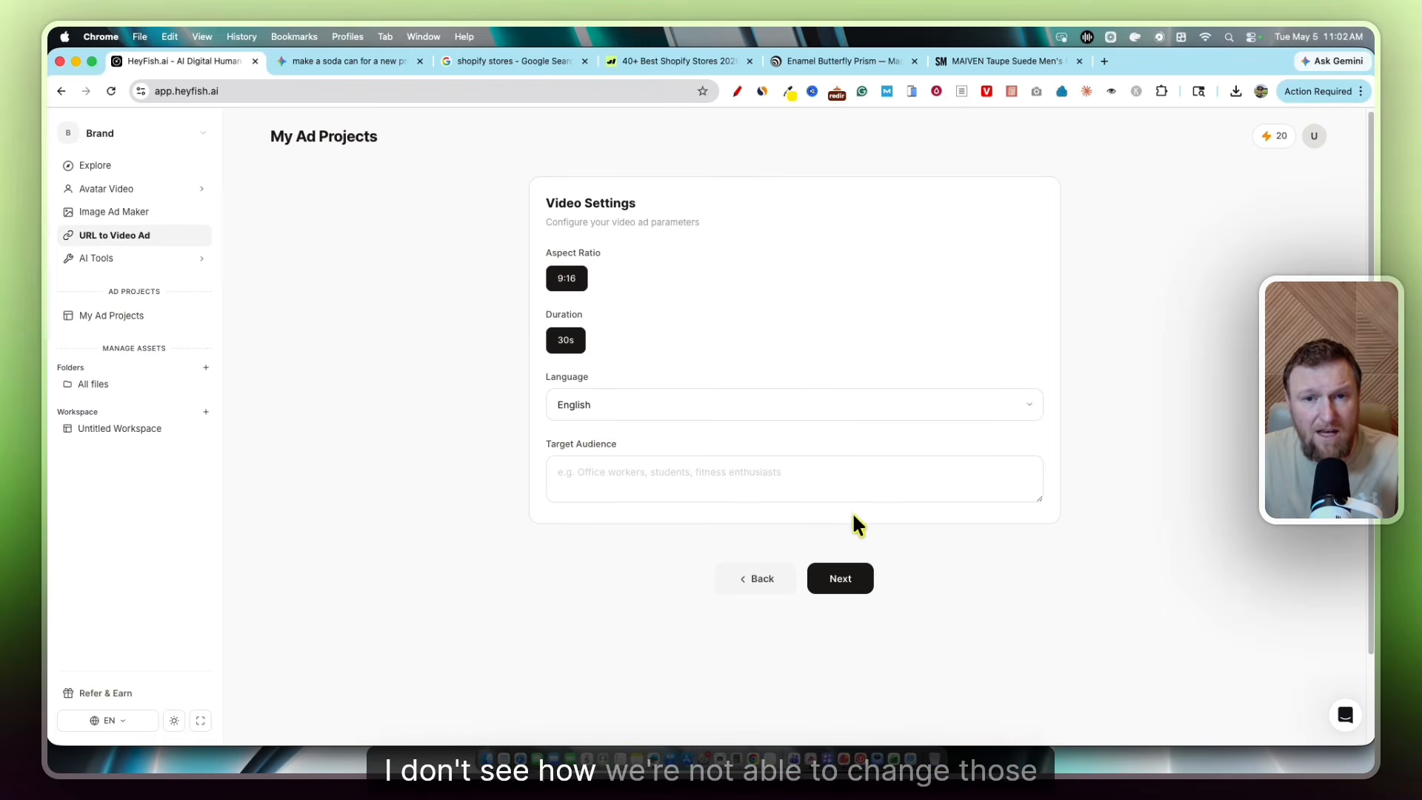
Continue from Video Settings to script generation, which ends in 'Failed to extract product info'
left_click(841, 579)
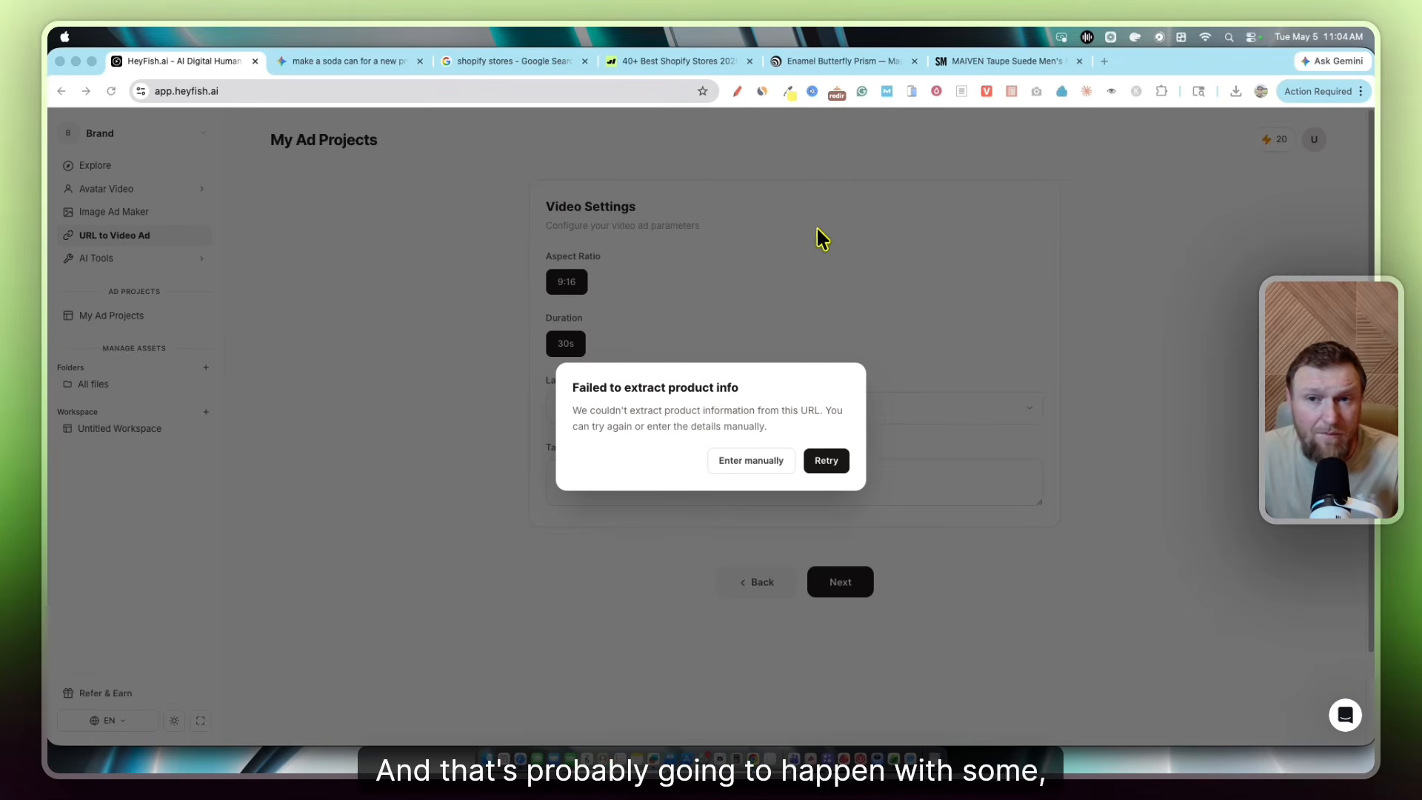
Choose Enter manually, focus the blank Brand / Product name field, and switch to the Crazy Soda Gemini chat
left_click(757, 463)
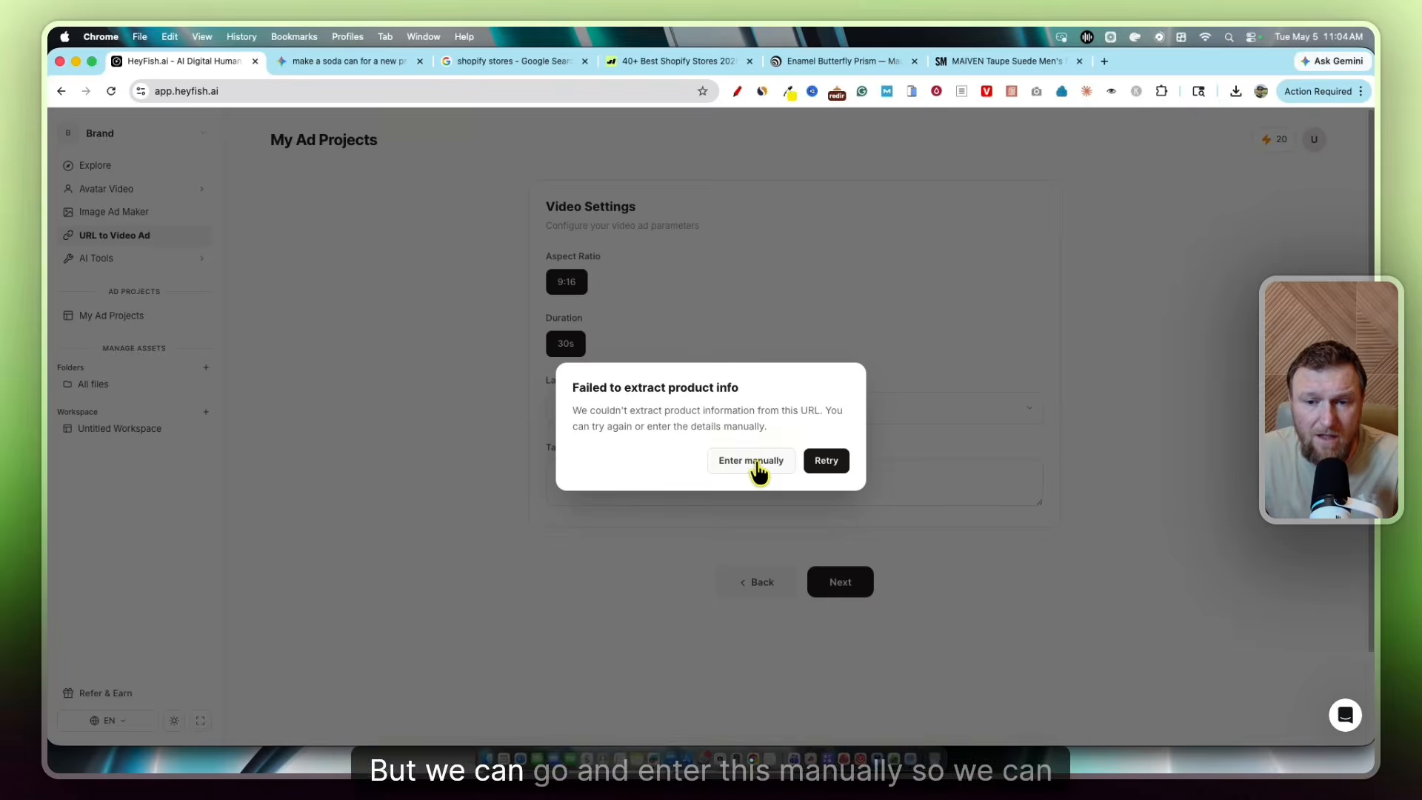
left_click(757, 465)
left_click(599, 247)
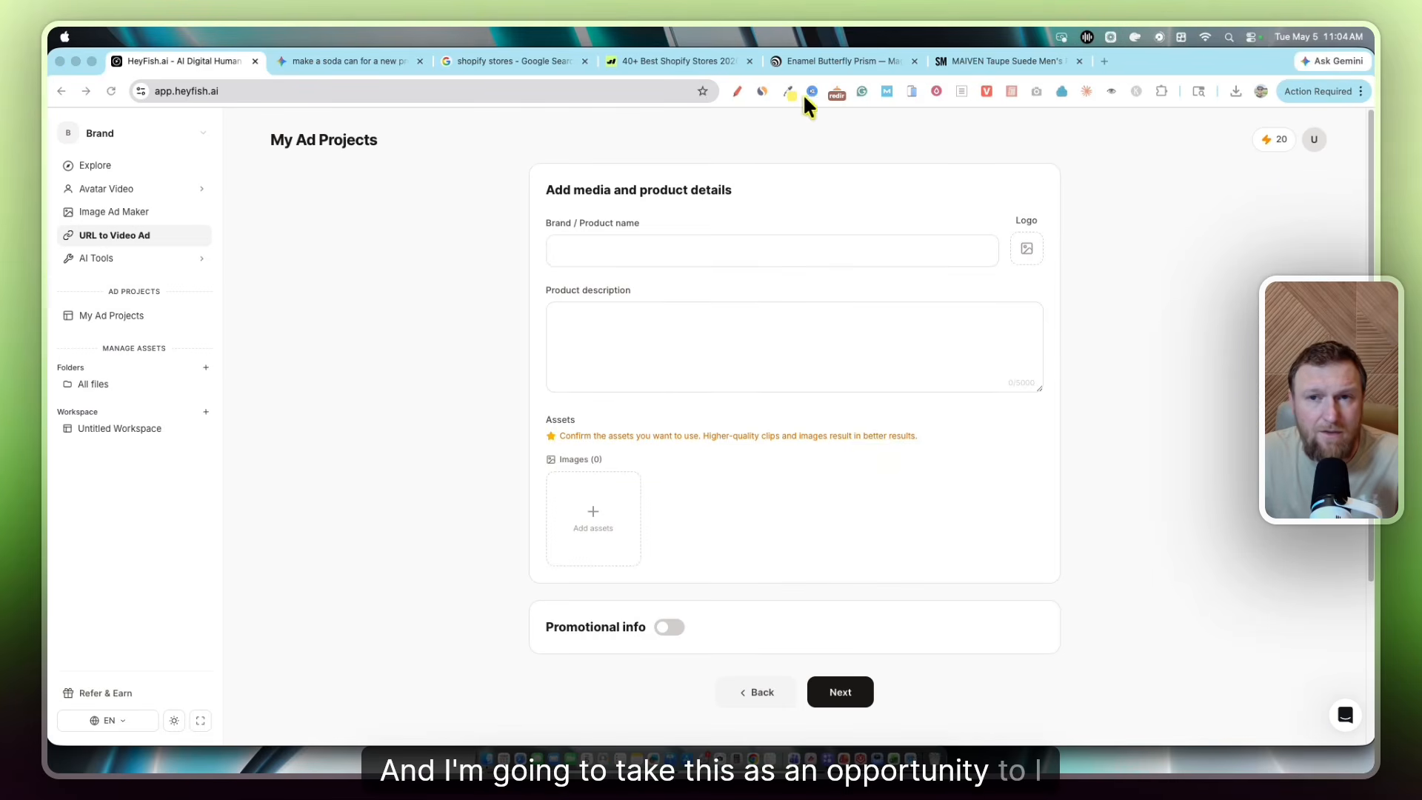
left_click(357, 59)
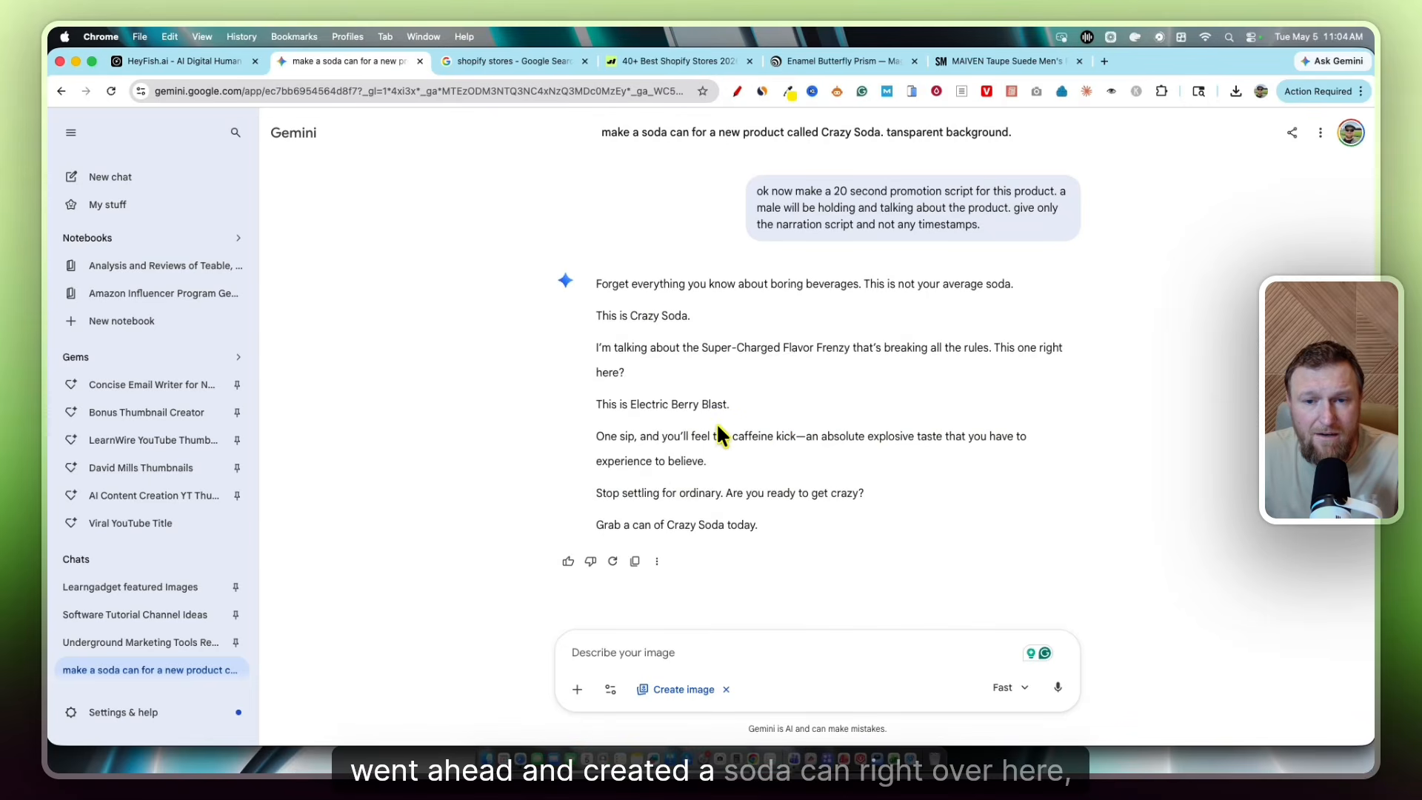
scroll(731, 450, "up", 5)
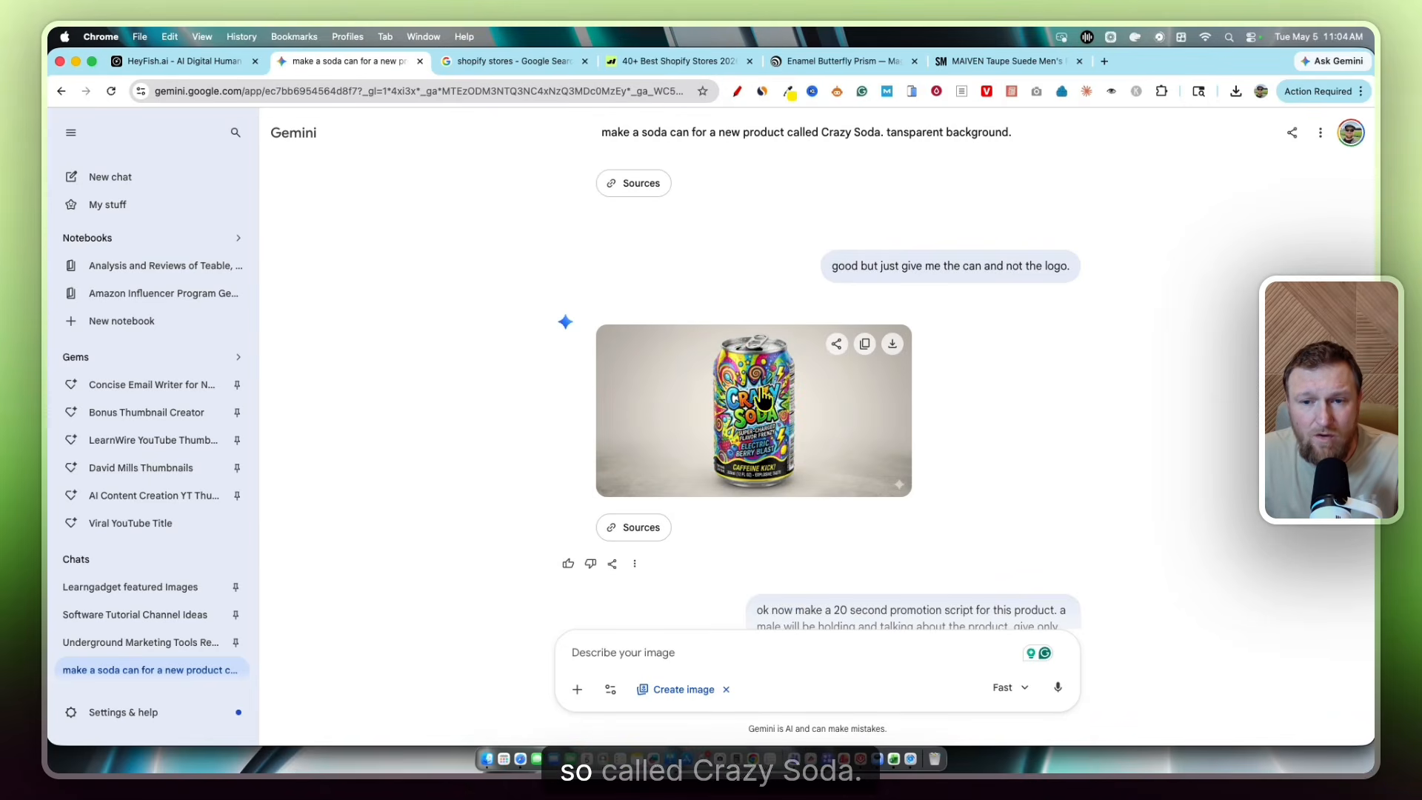
Copy the Crazy Soda promotion script from Gemini and return to HeyFish.ai's manual form
scroll(776, 466, "down", 5)
left_click_drag(763, 517, 594, 273)
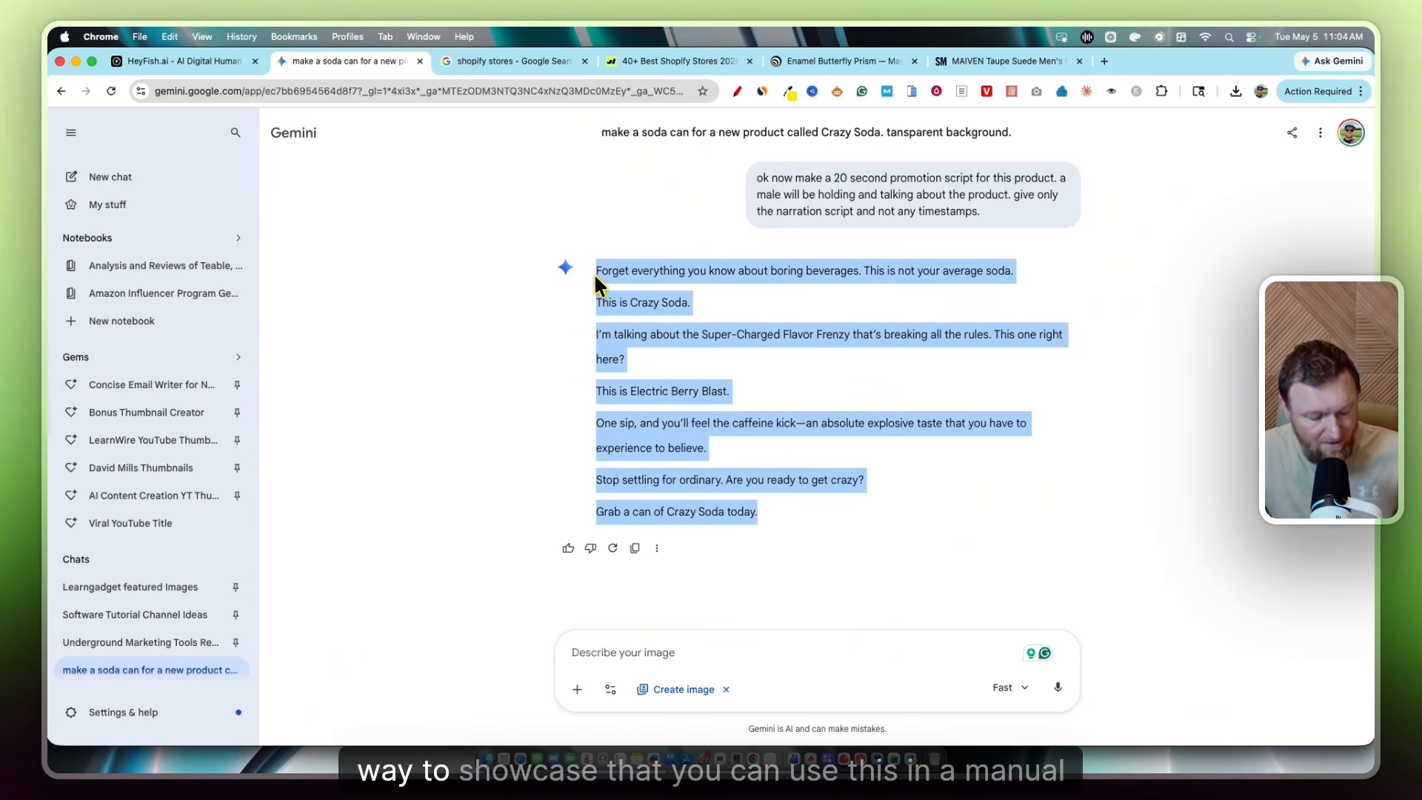
left_click(194, 61)
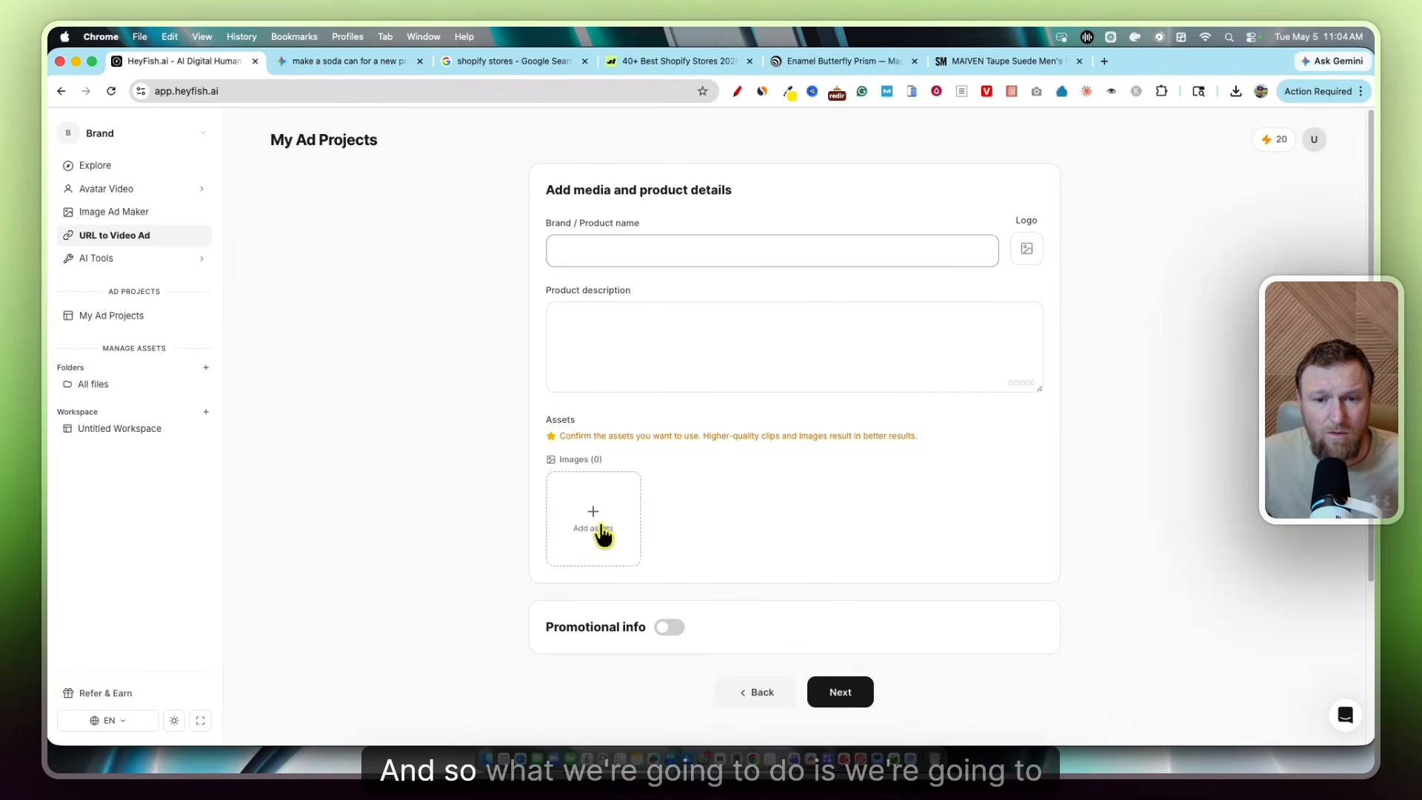
Paste the soda script as the product description and enter 'Crazy Soda' as the product name
left_click(595, 339)
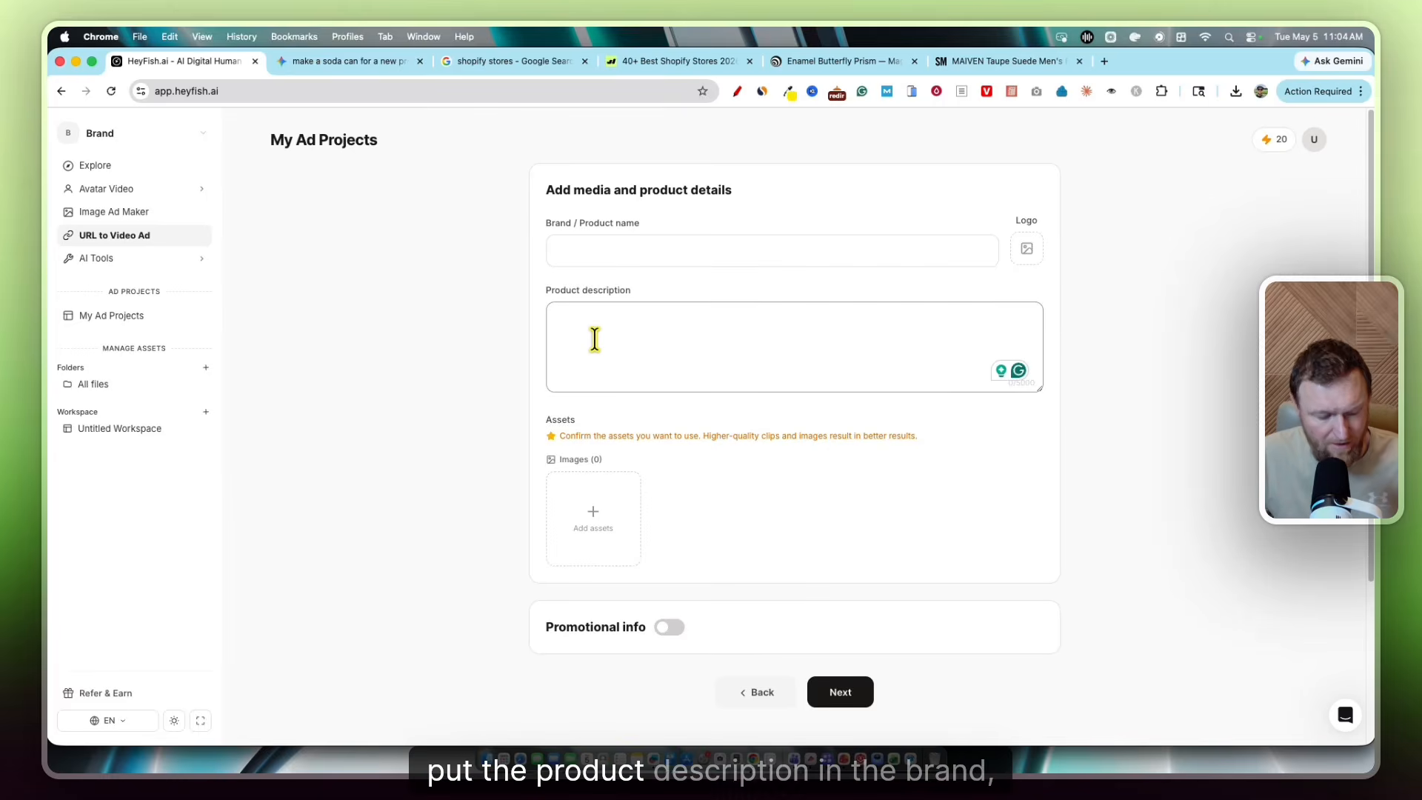
key("super+v")
left_click(651, 248)
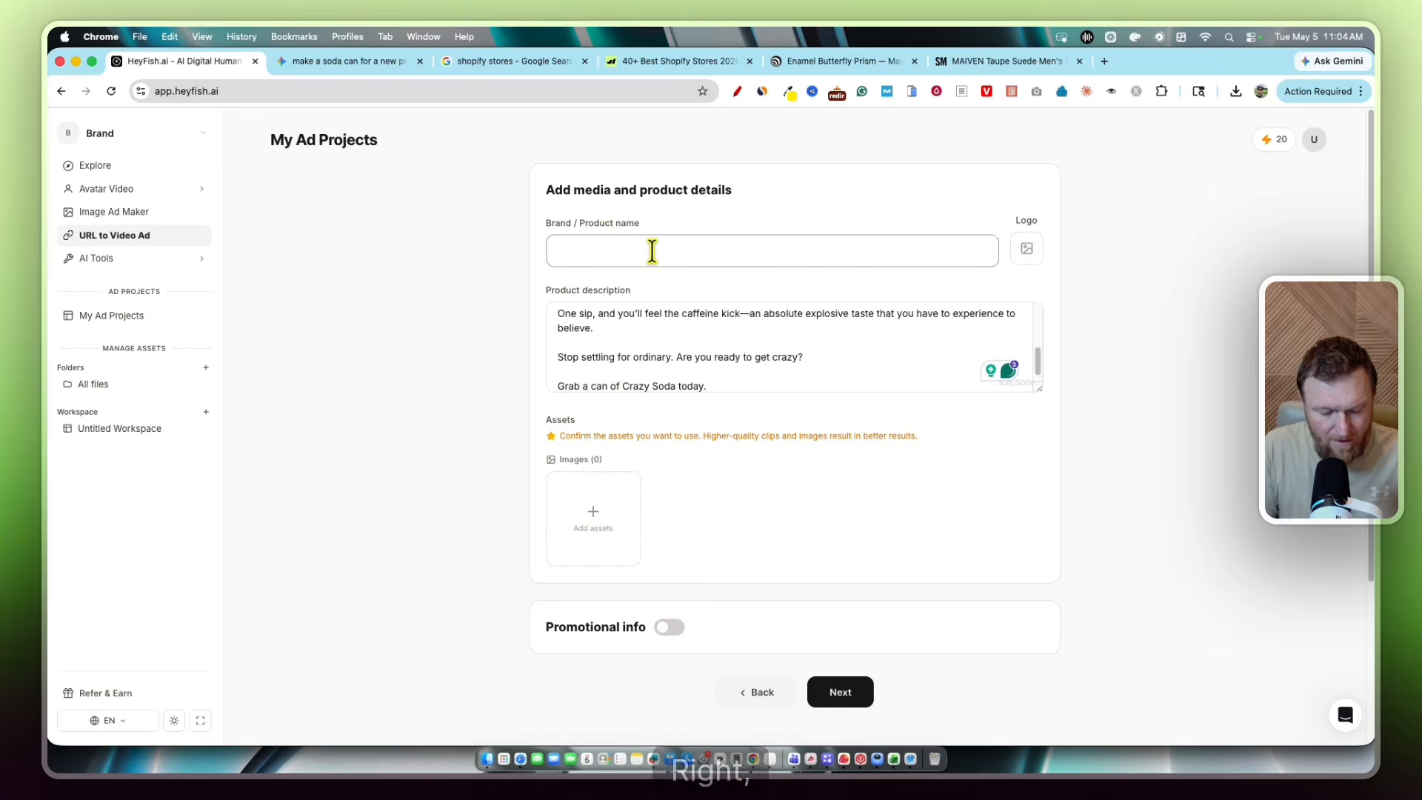
type("Crazy Soda")
Add the generated Crazy Soda can image from Downloads as an asset and try to continue
scroll(733, 435, "down", 1)
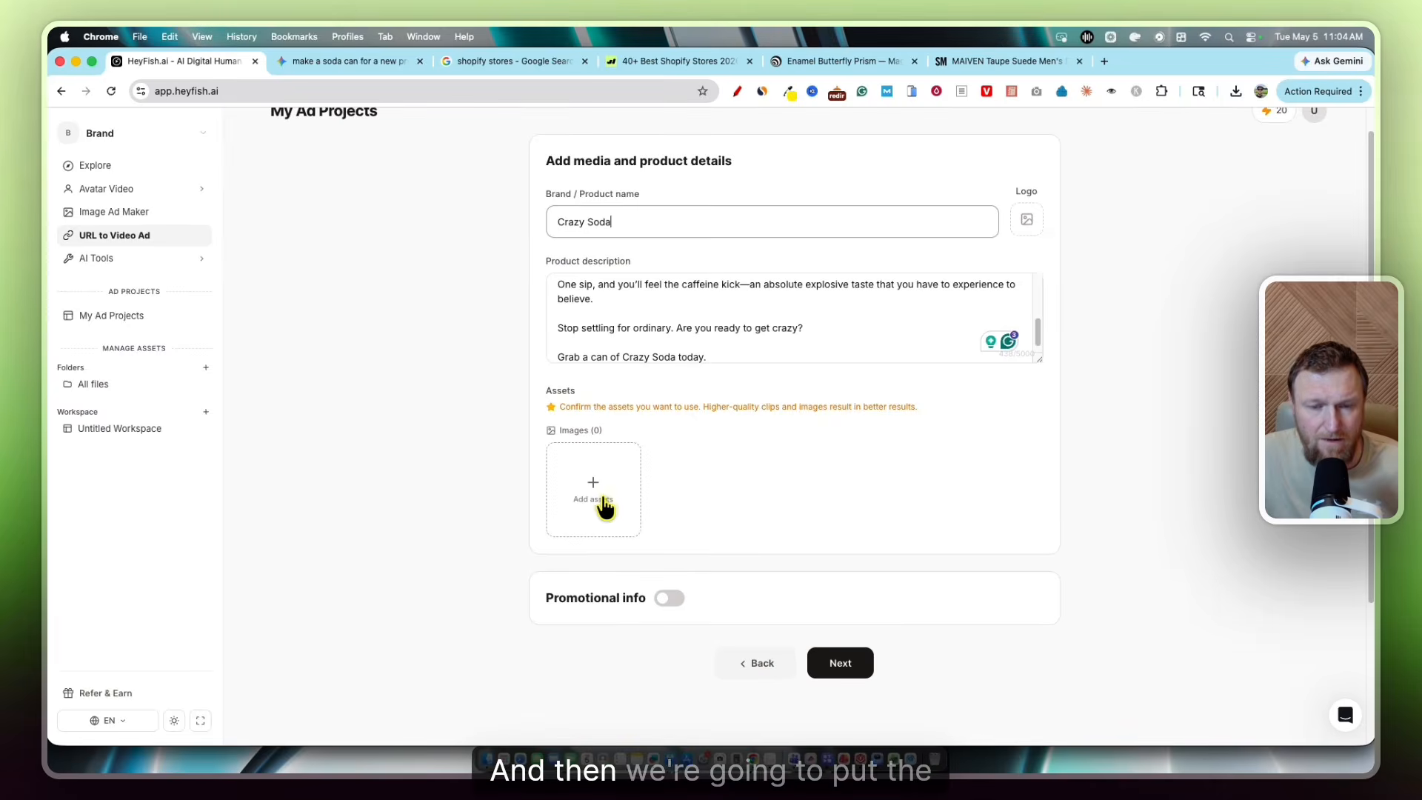
left_click(597, 492)
left_click(480, 214)
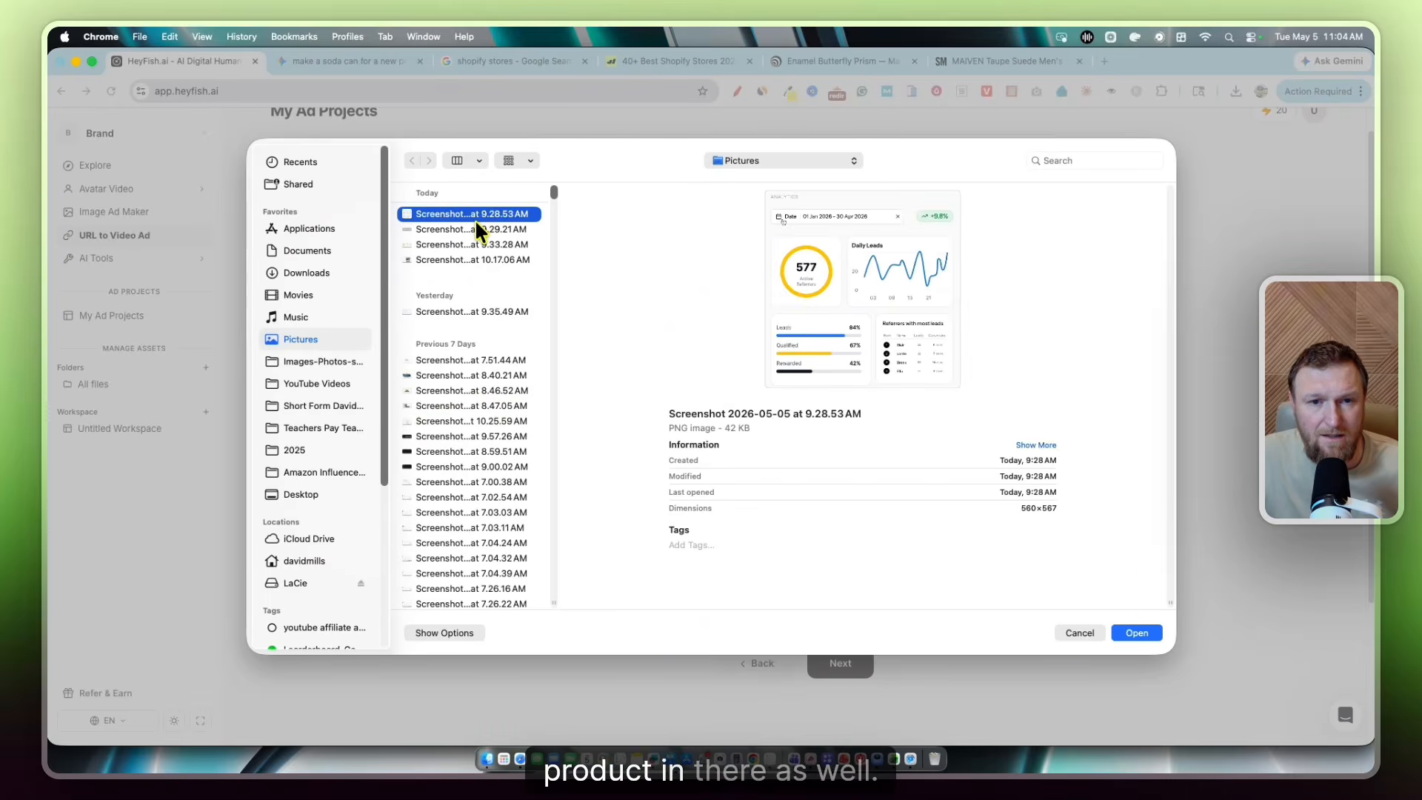
left_click(348, 271)
left_click(475, 230)
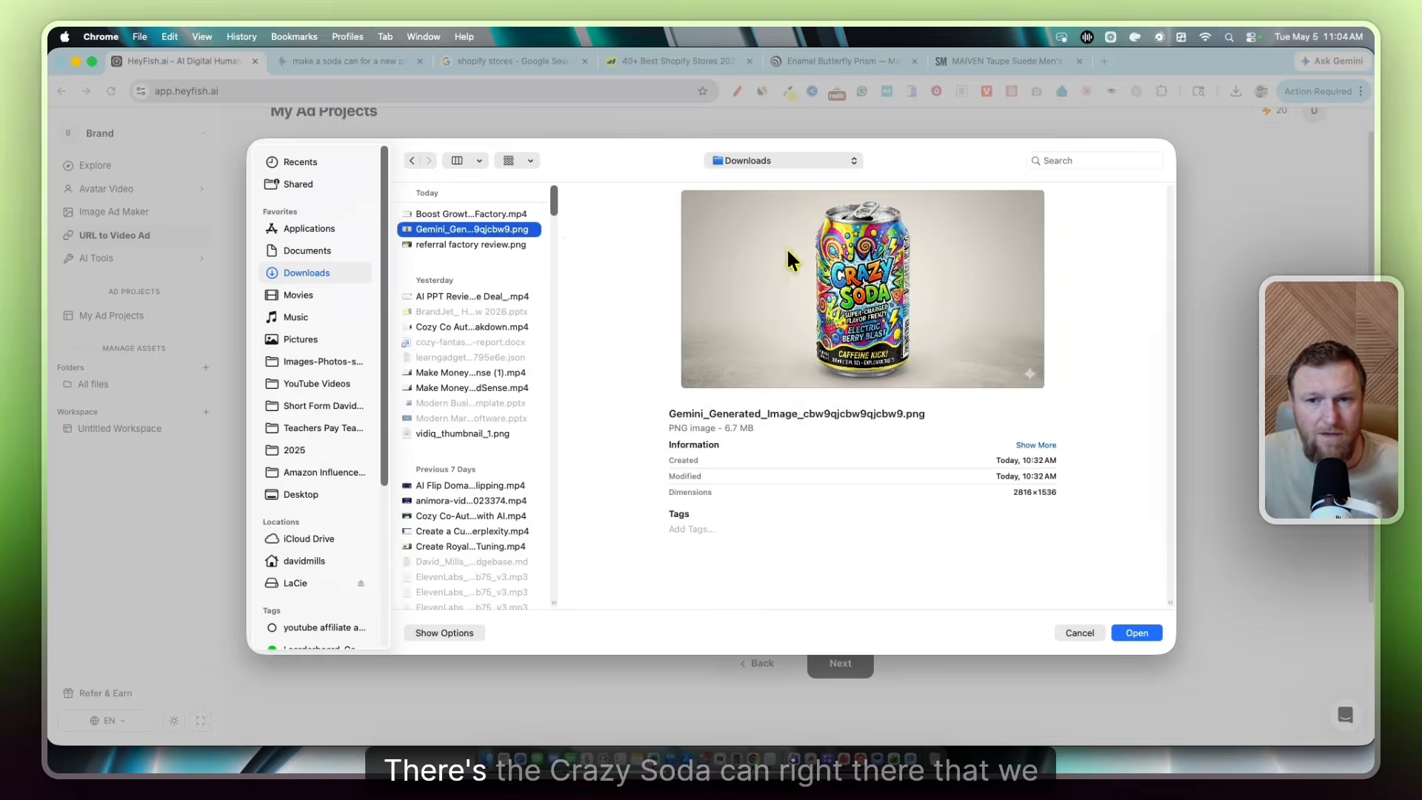
left_click(1131, 634)
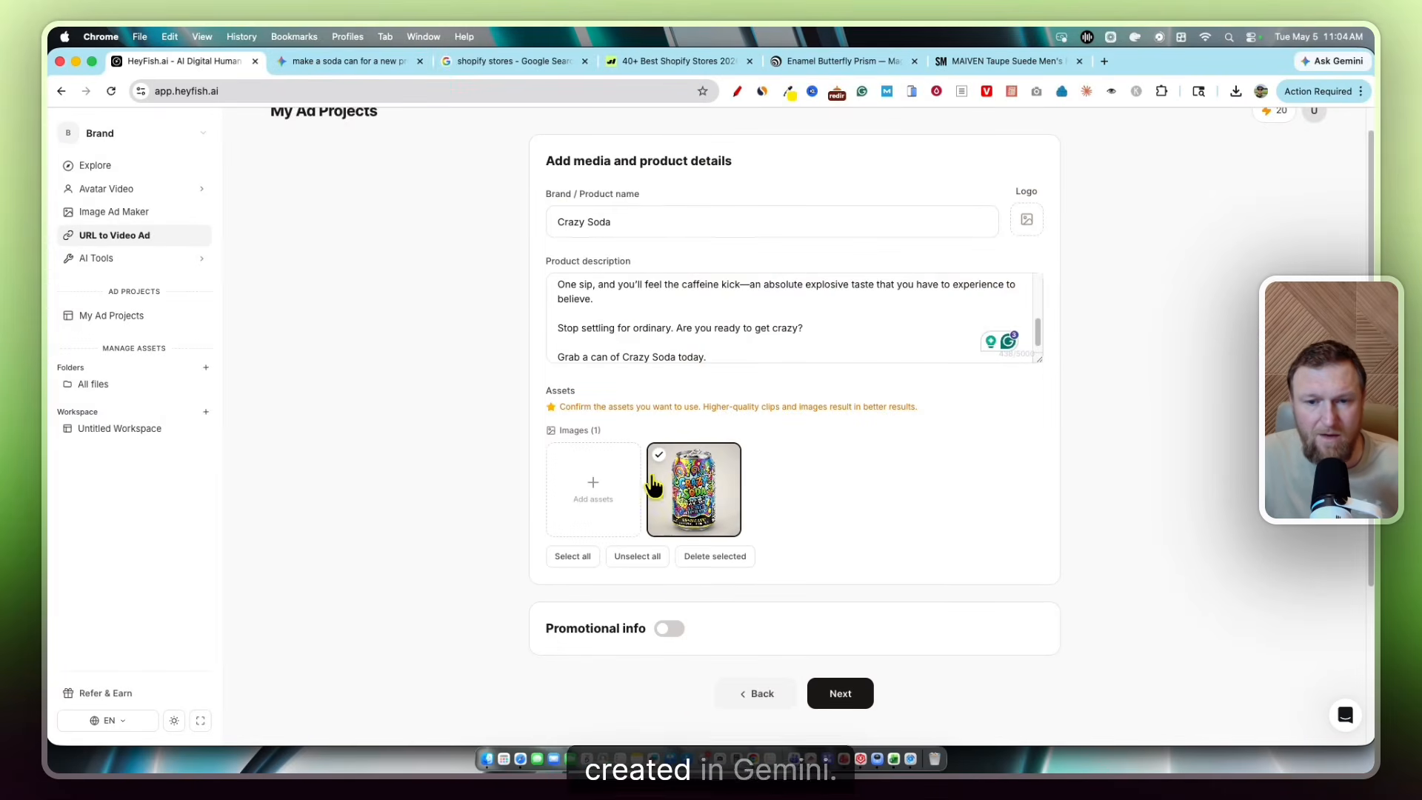
scroll(666, 548, "down", 3)
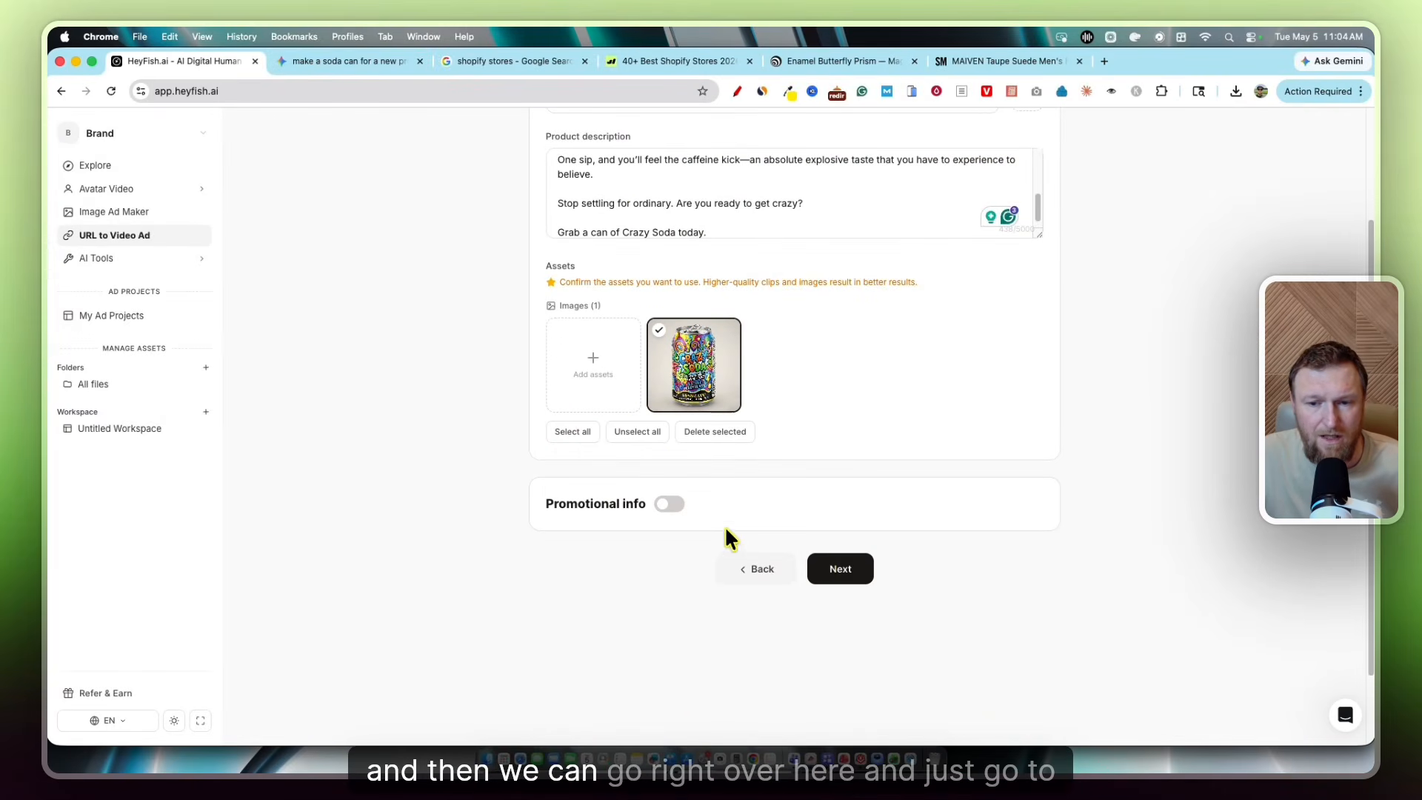
left_click(839, 570)
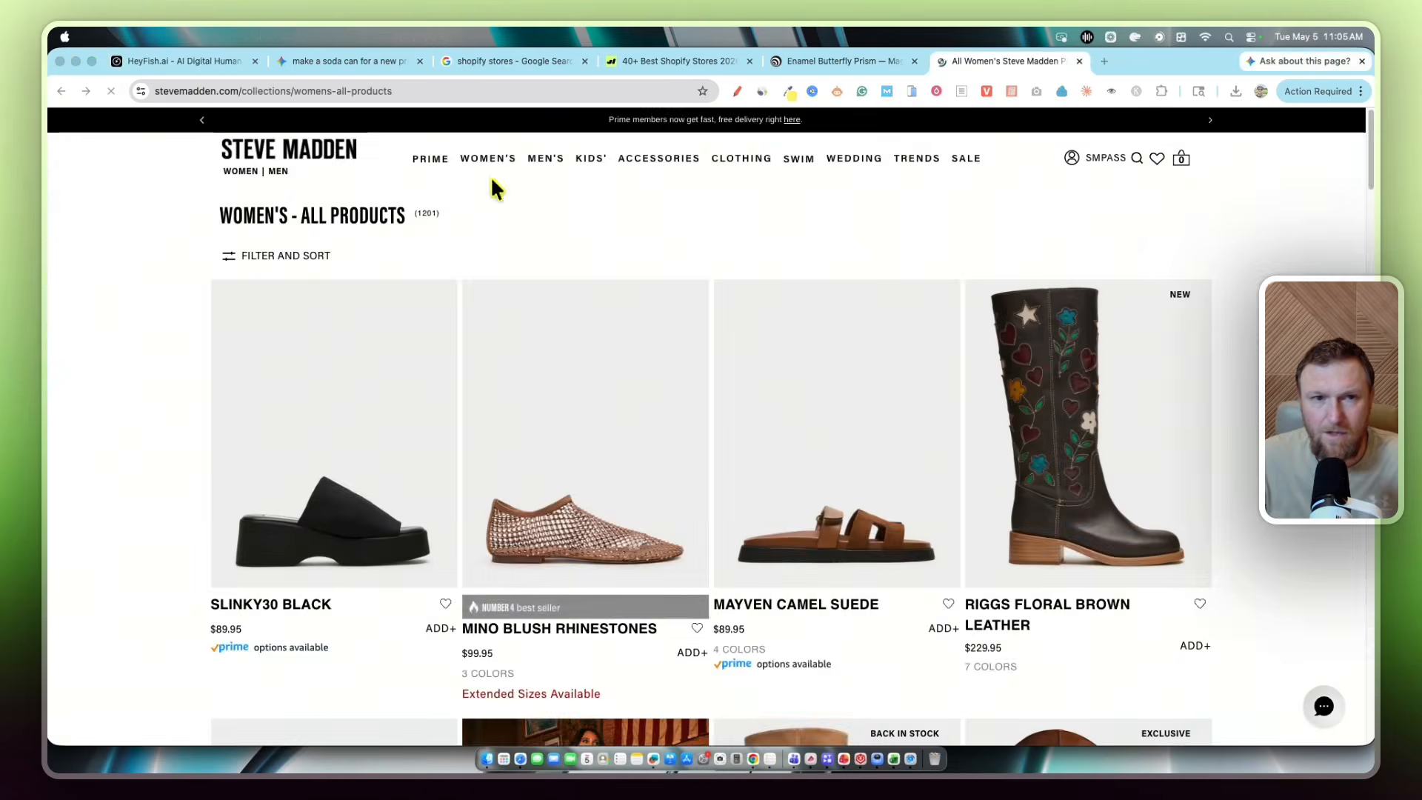
Open the Riggs Floral Brown Leather boot page from the Steve Madden listing
left_click(206, 60)
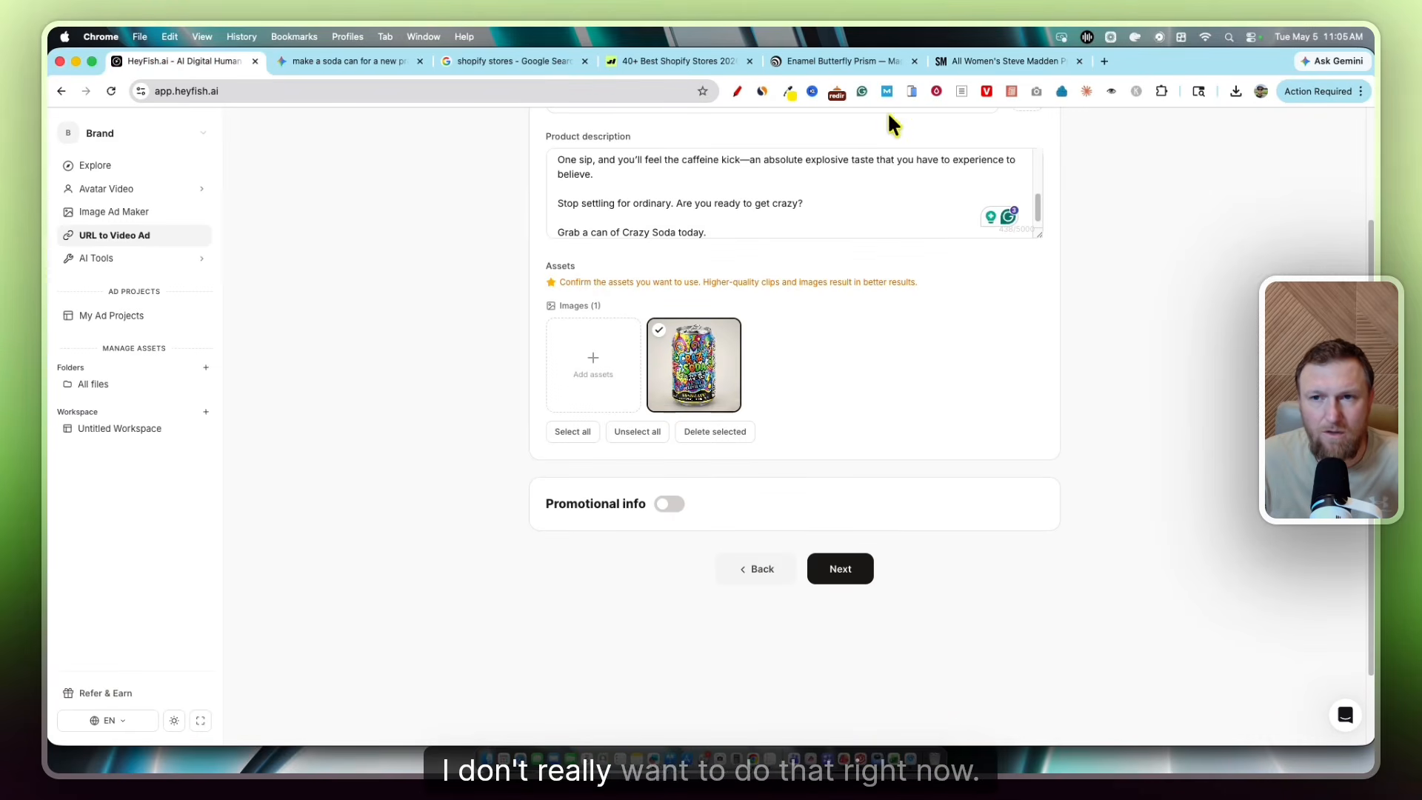
left_click(953, 65)
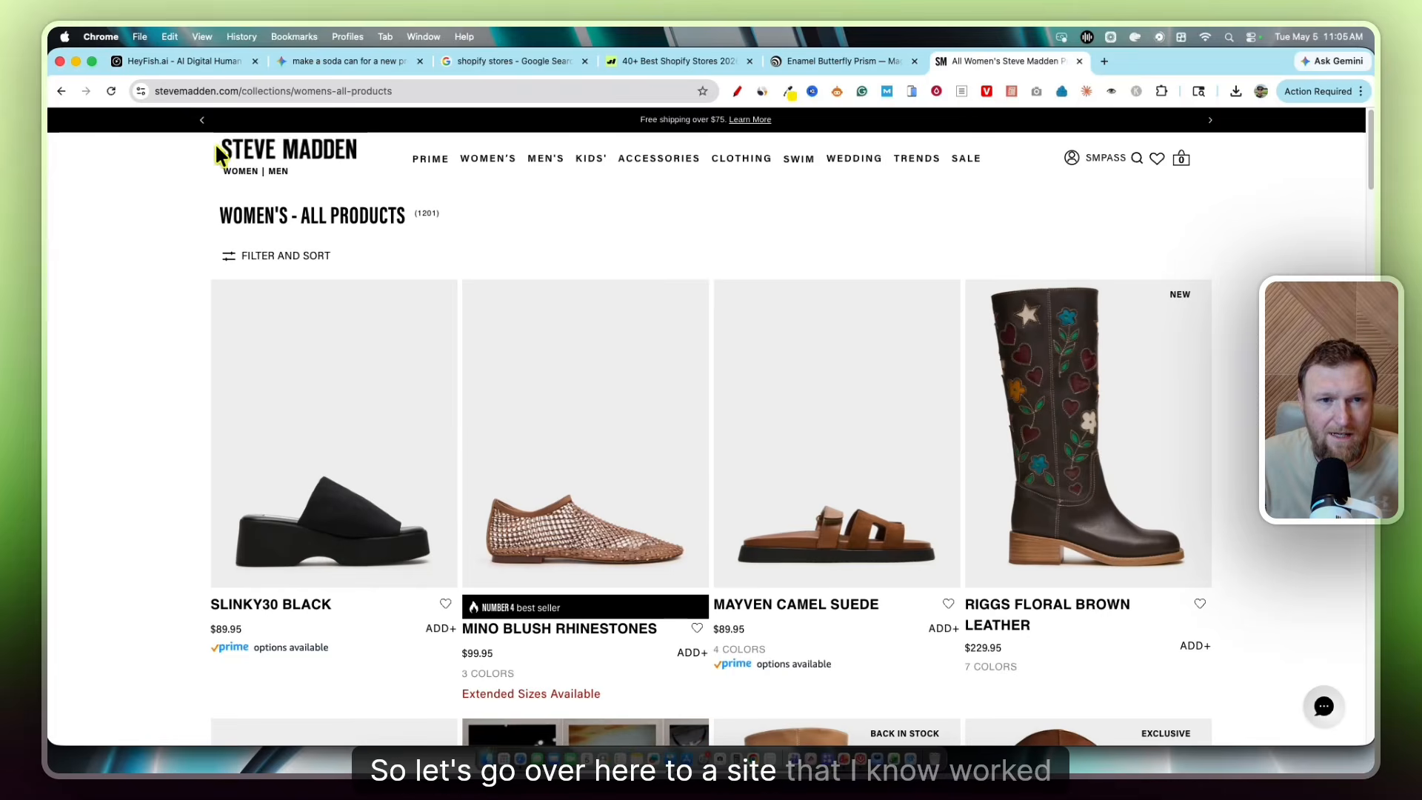
scroll(473, 442, "down", 3)
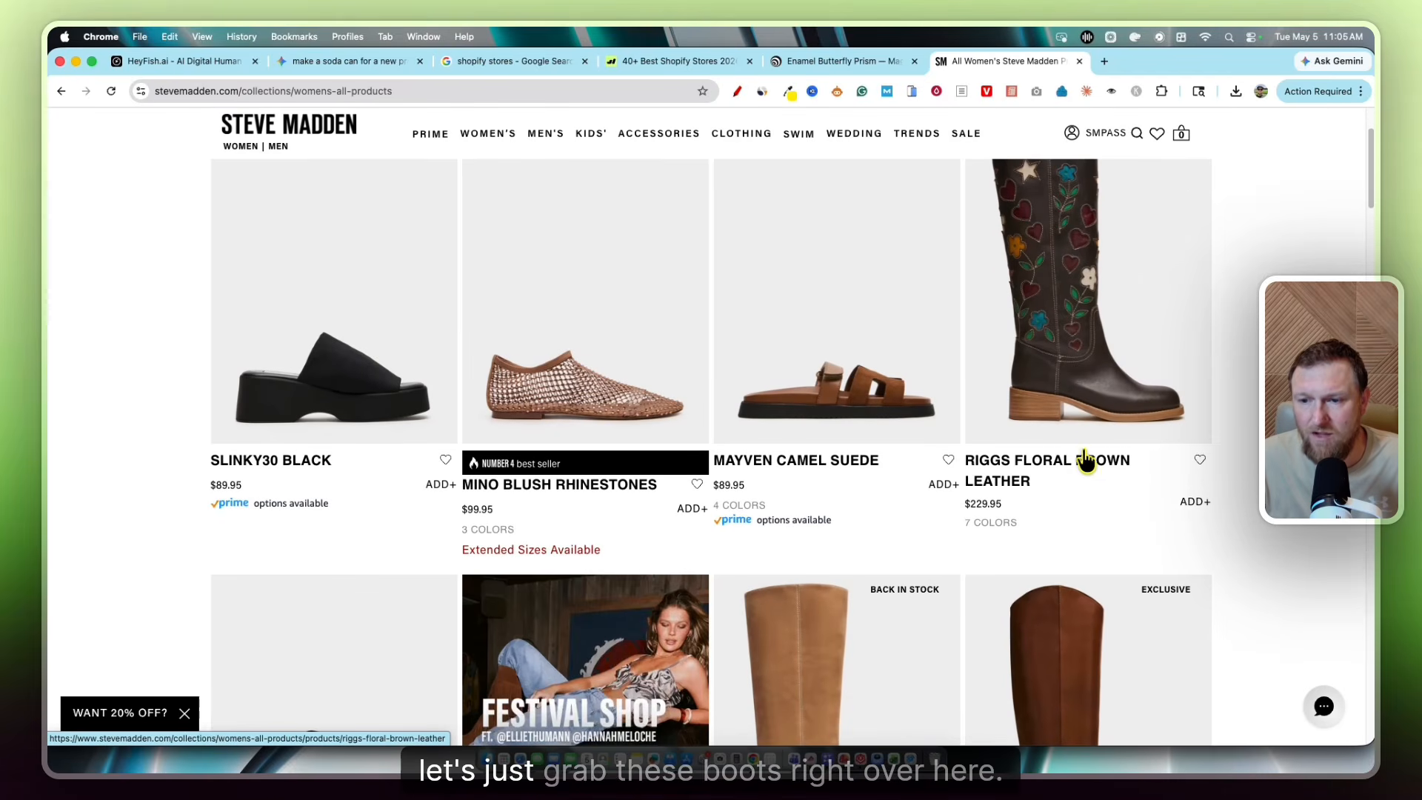
left_click(970, 427)
left_click(236, 90)
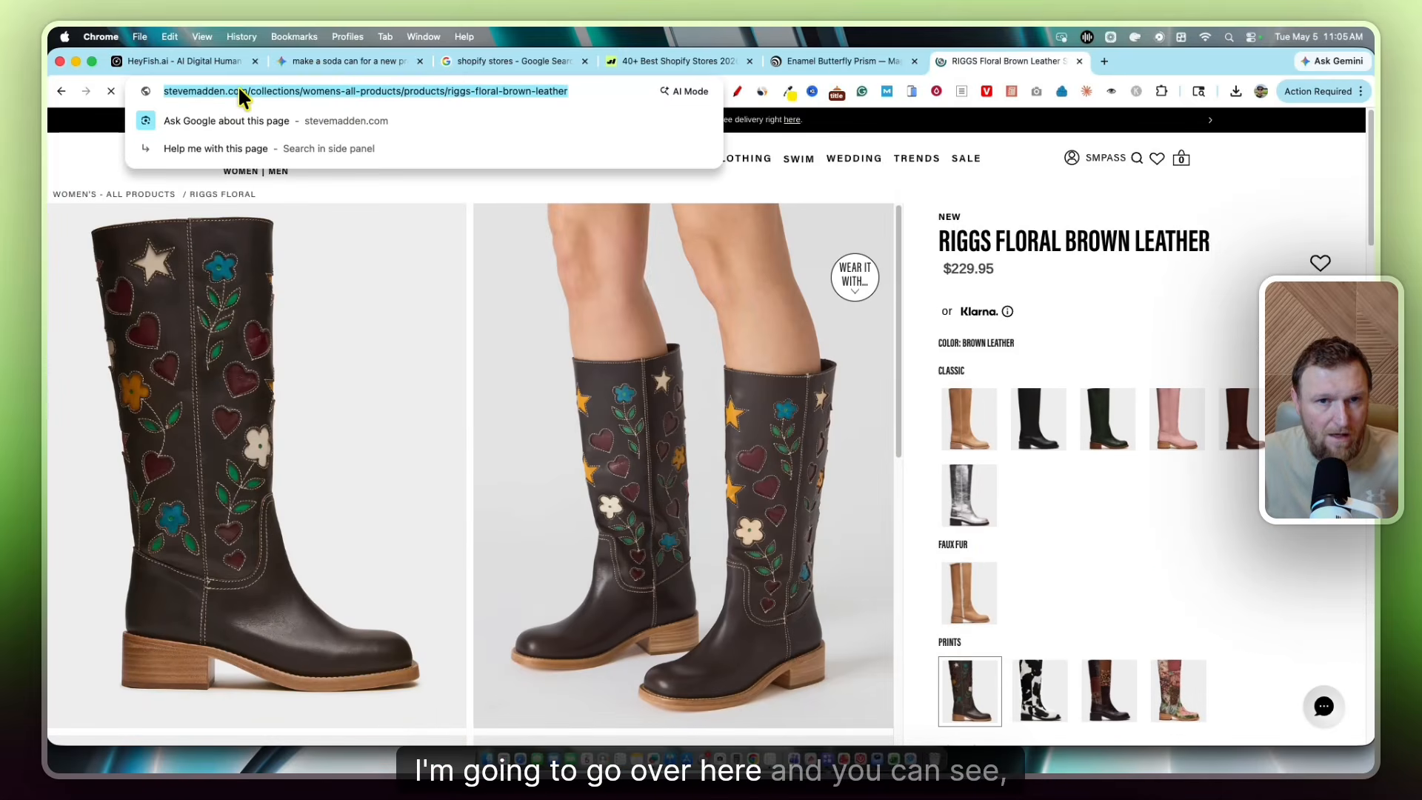
left_click(631, 91)
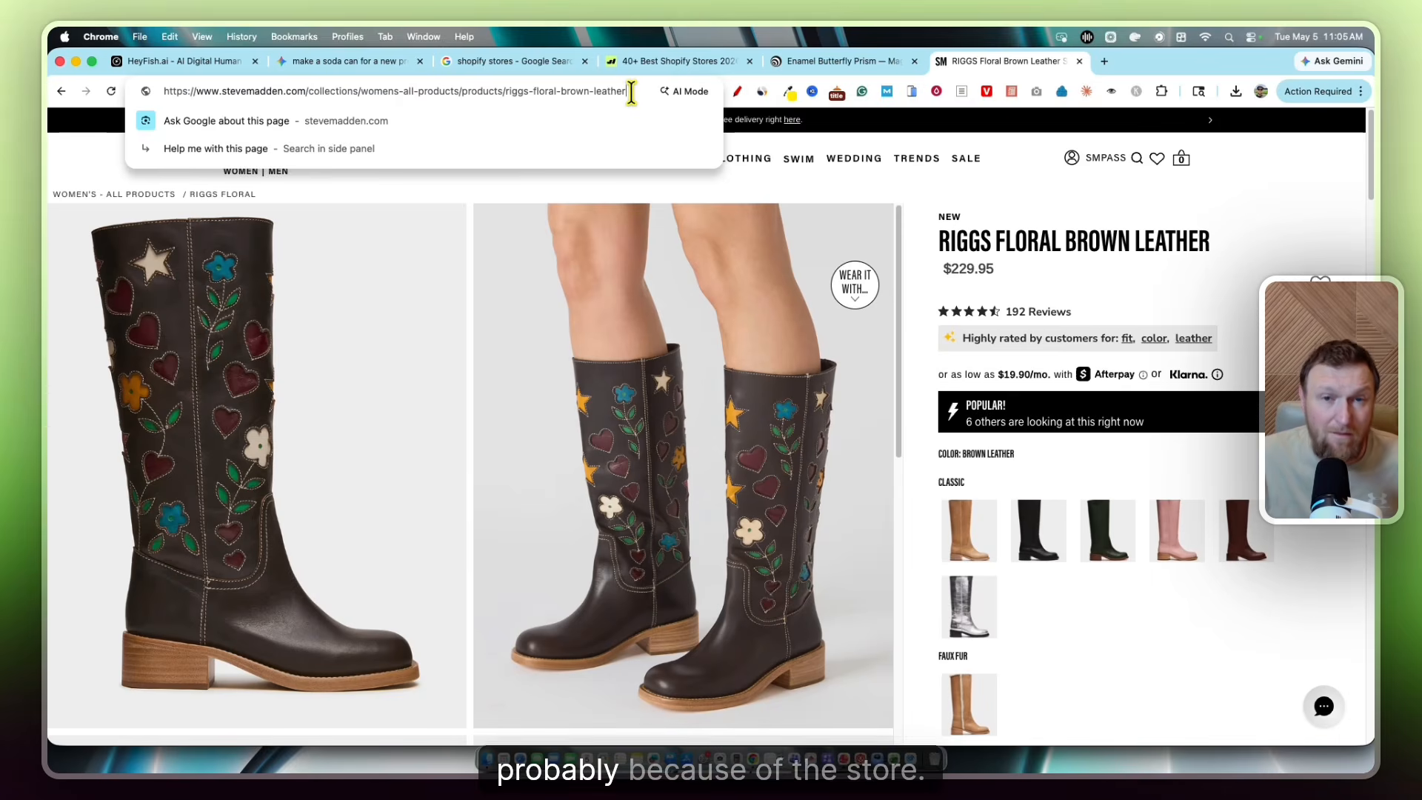
Compare against the PopSockets address, copy the boot page address, and return to HeyFish.ai
left_click(837, 61)
left_click(404, 91)
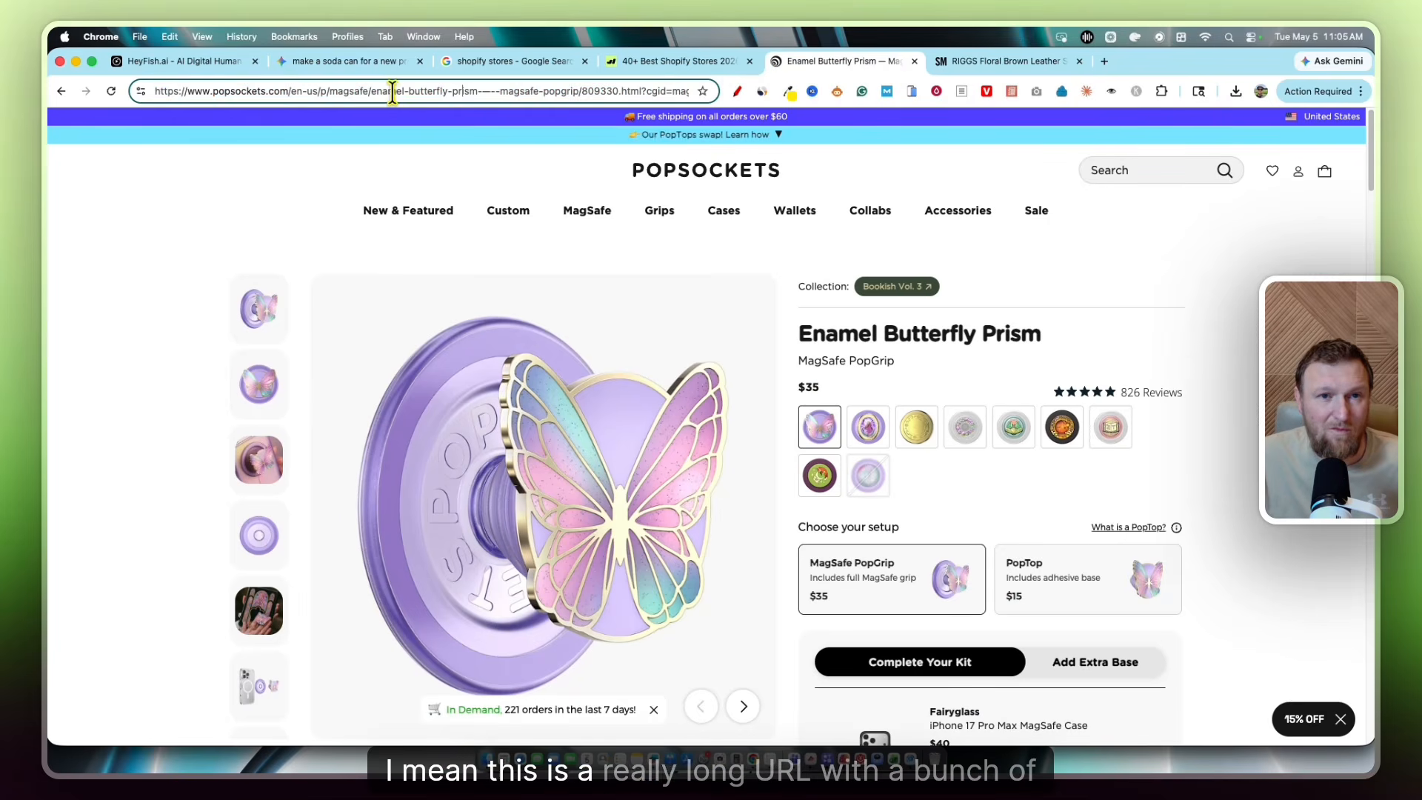
left_click_drag(403, 91, 785, 92)
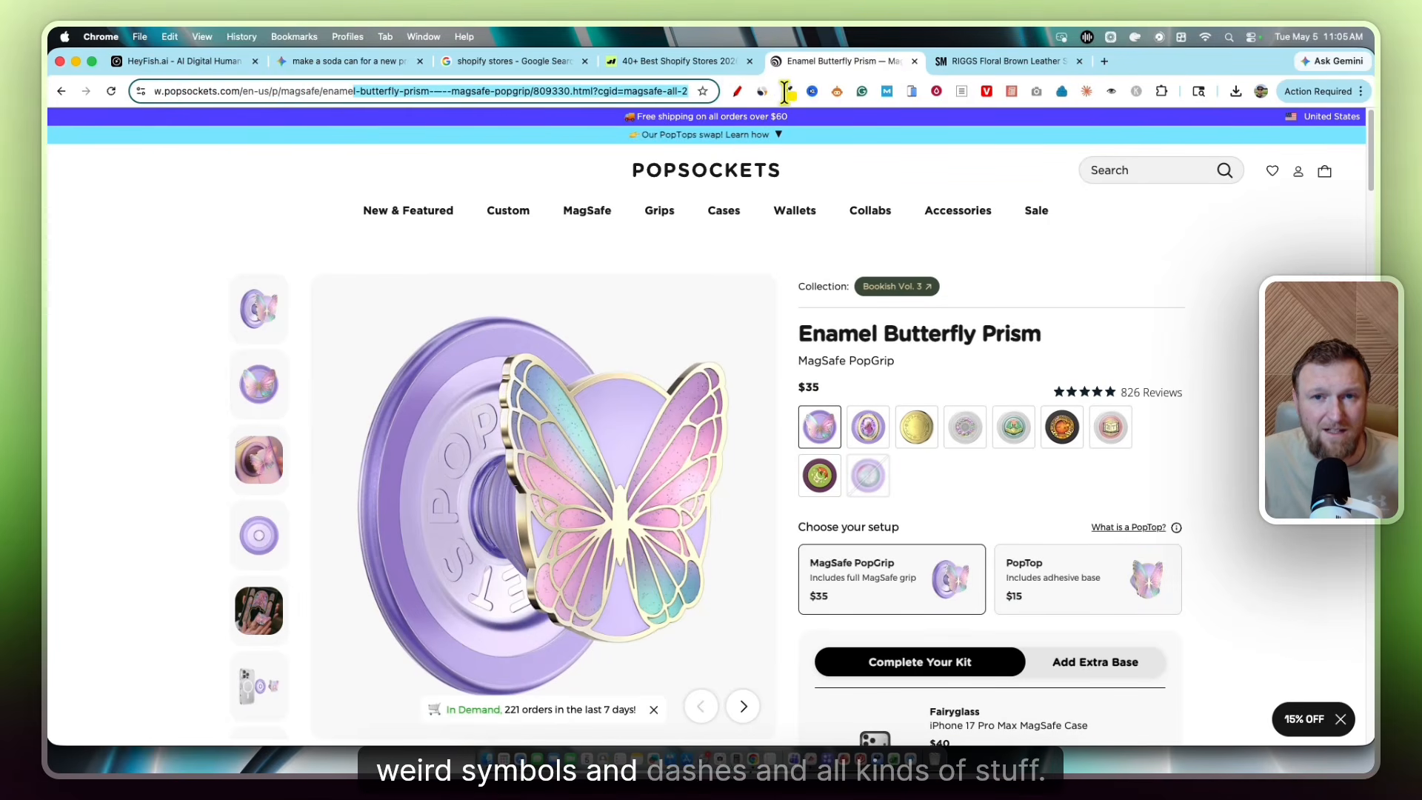
left_click(975, 64)
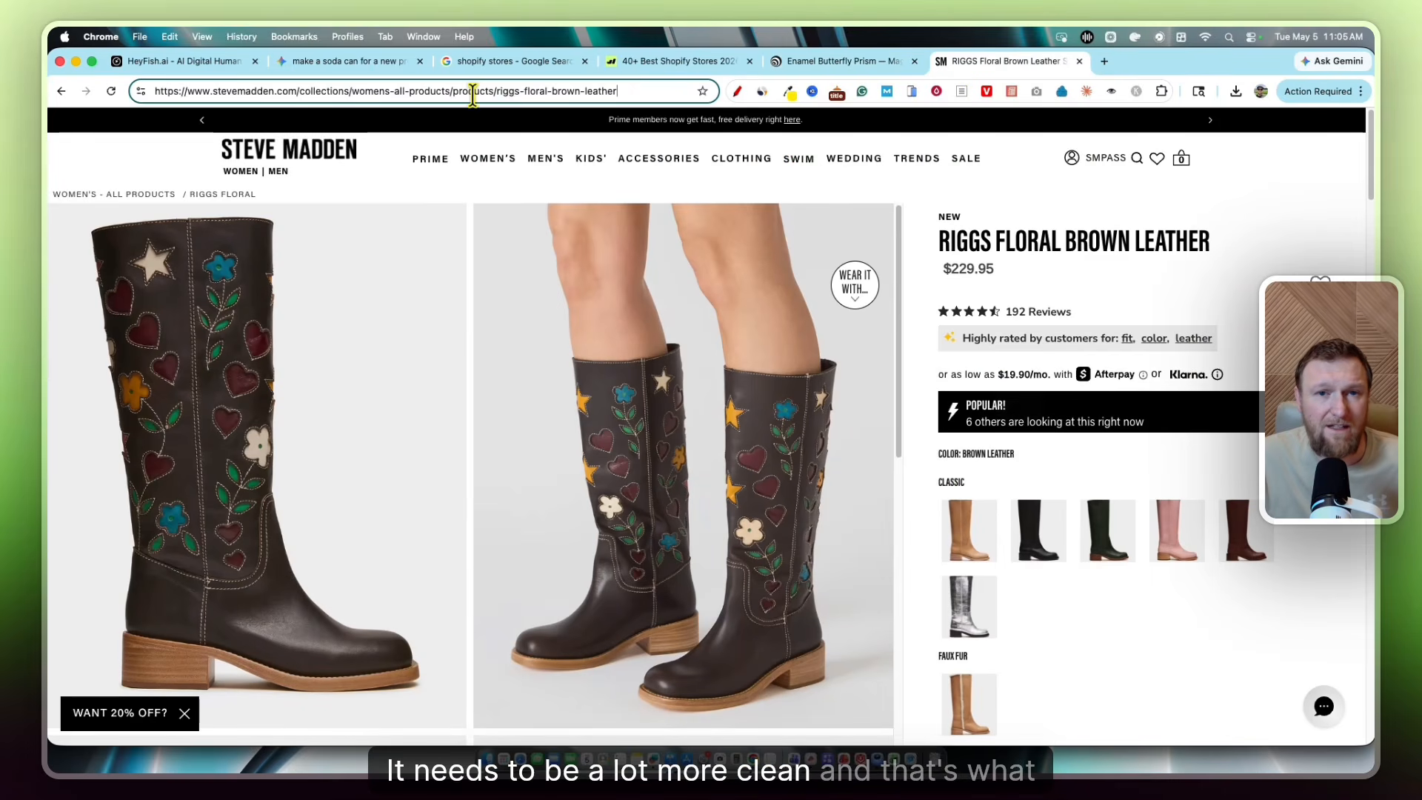
left_click(637, 90)
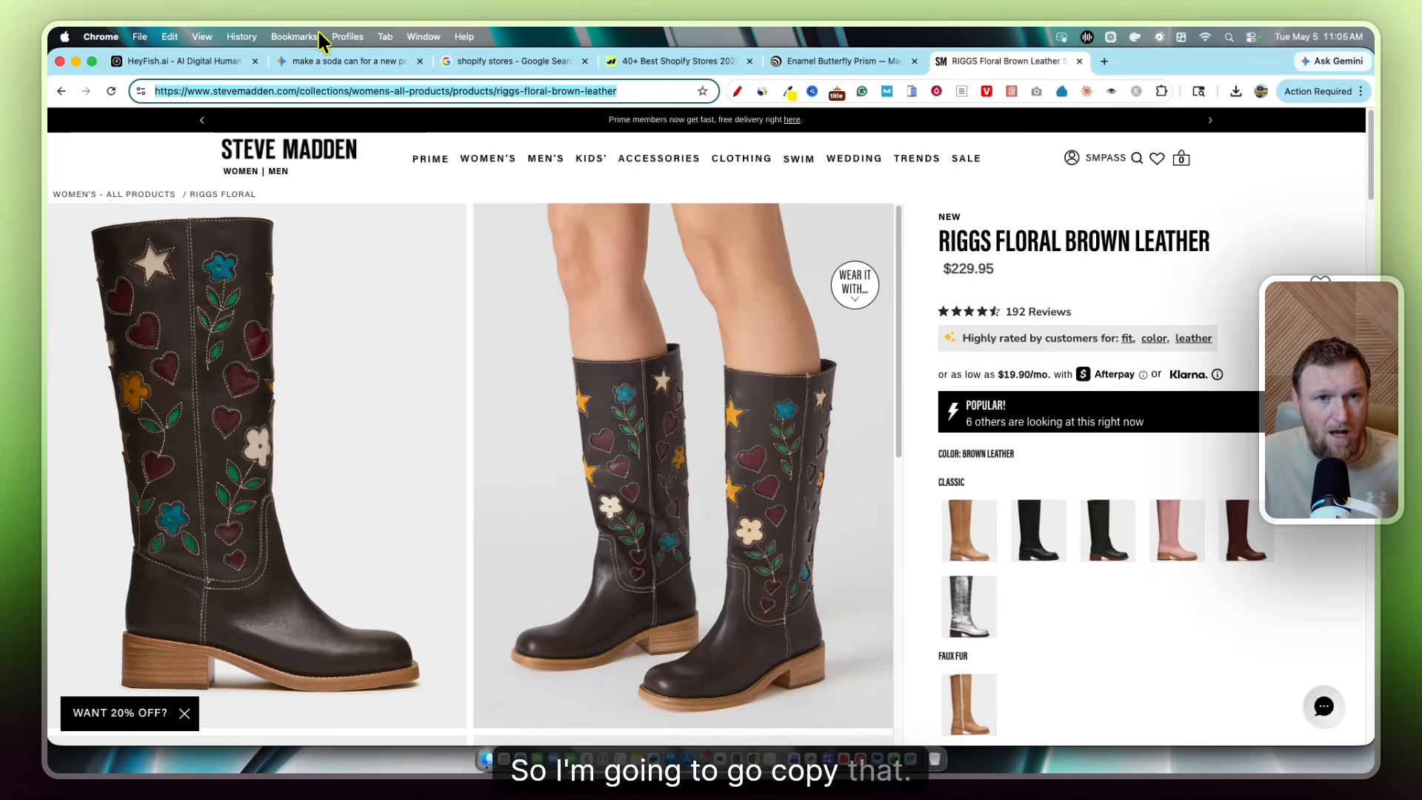
left_click(213, 62)
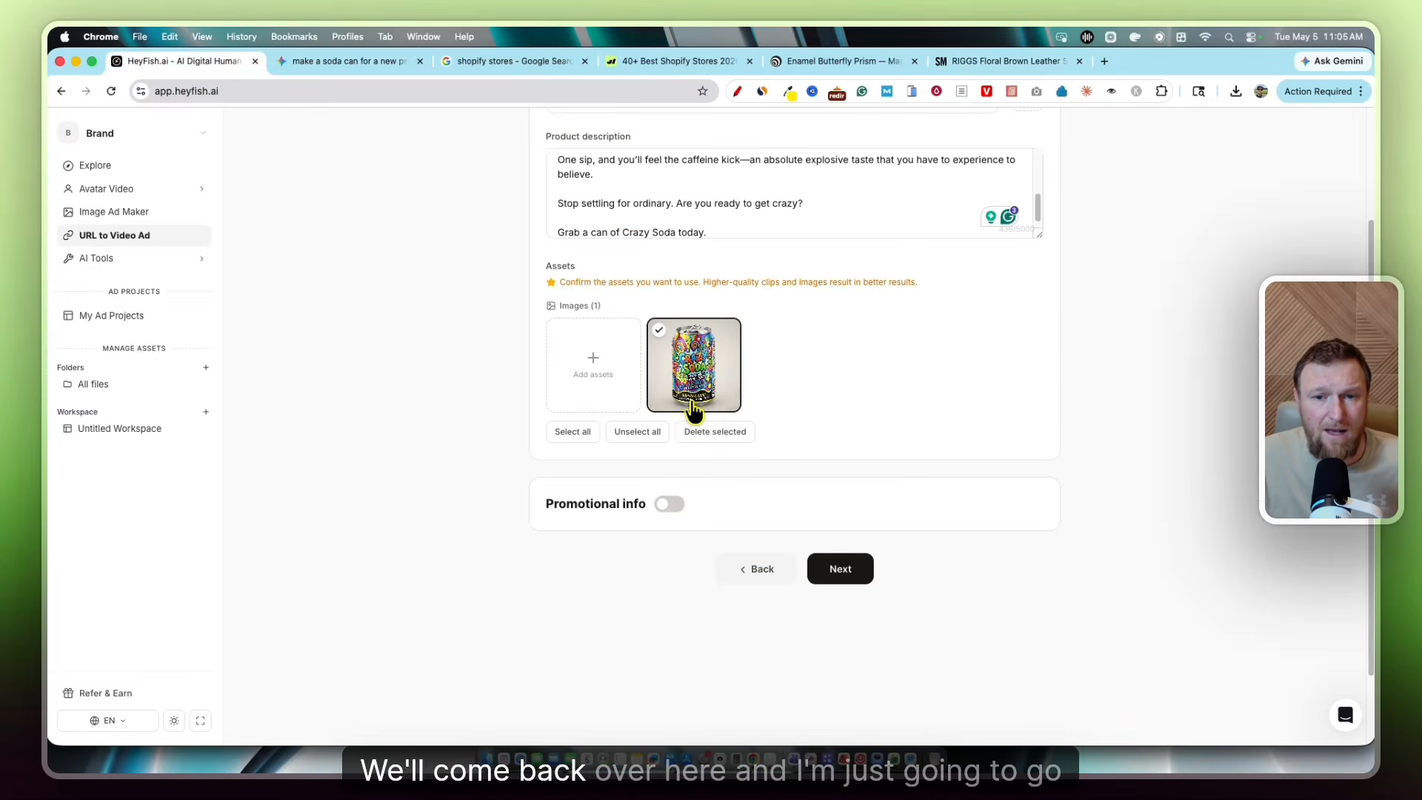
Start a new URL to Video Ad project with the Riggs boot link and analyze it
left_click(97, 237)
left_click(650, 329)
key("cmd+v")
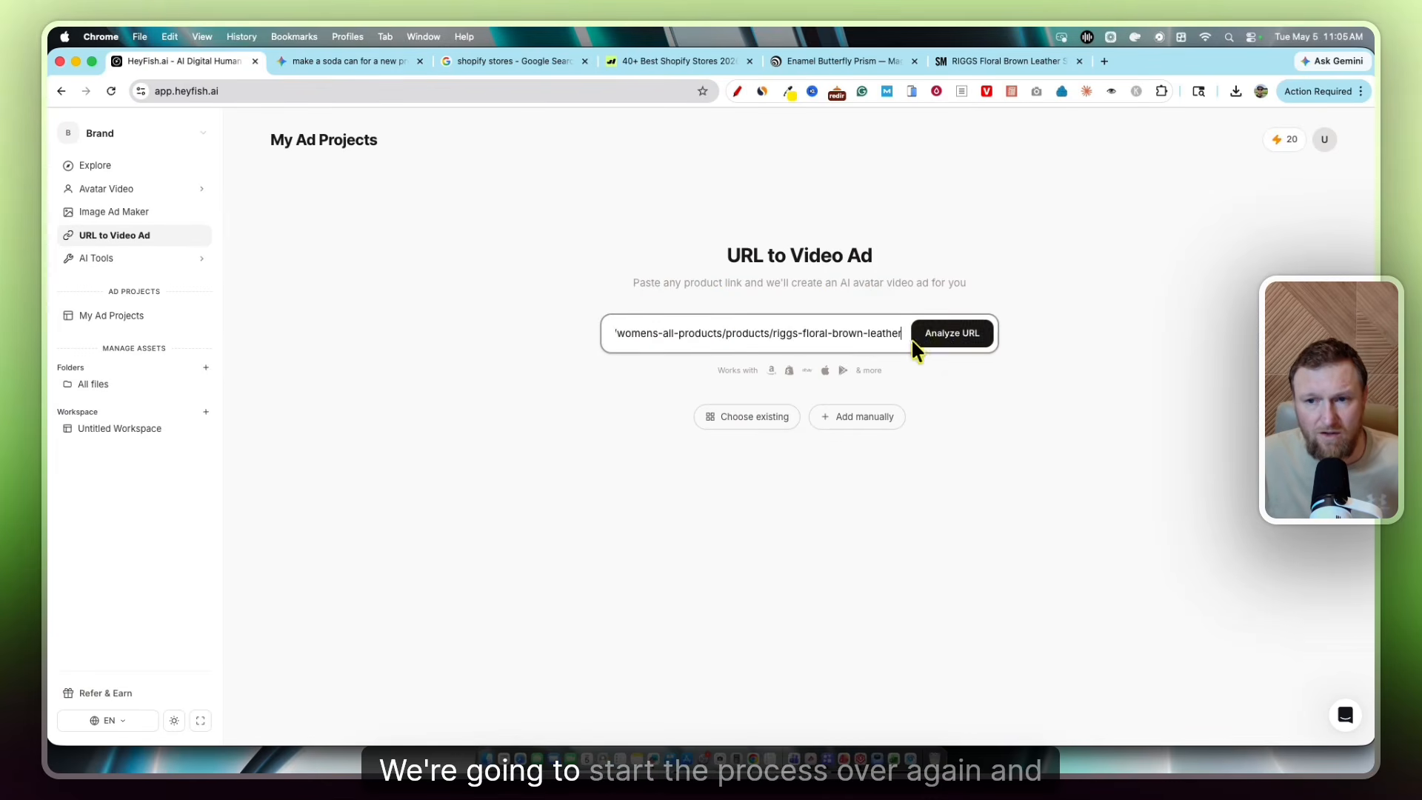
left_click(935, 335)
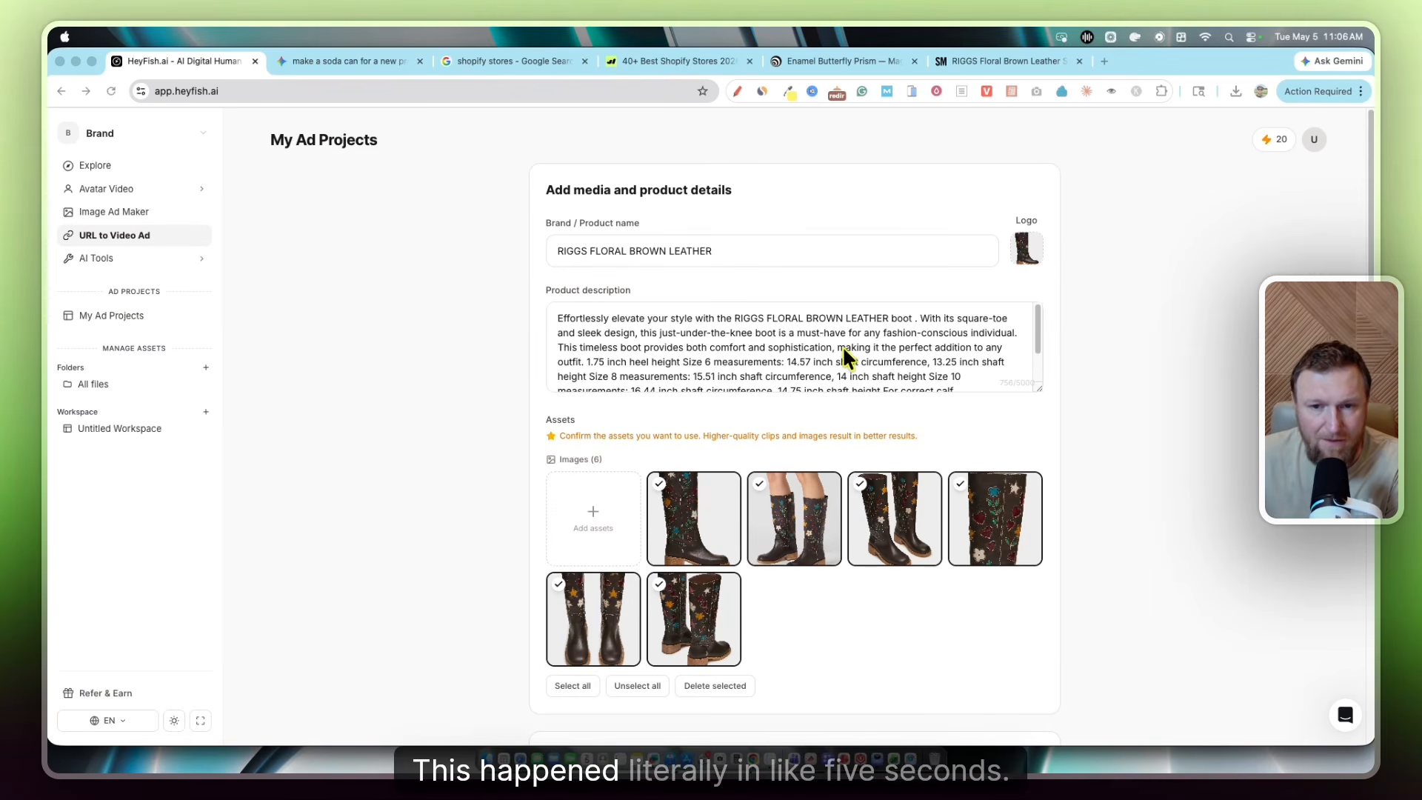
Review the boot details and images, accept the settings, and generate the four ad scripts
scroll(815, 500, "down", 1)
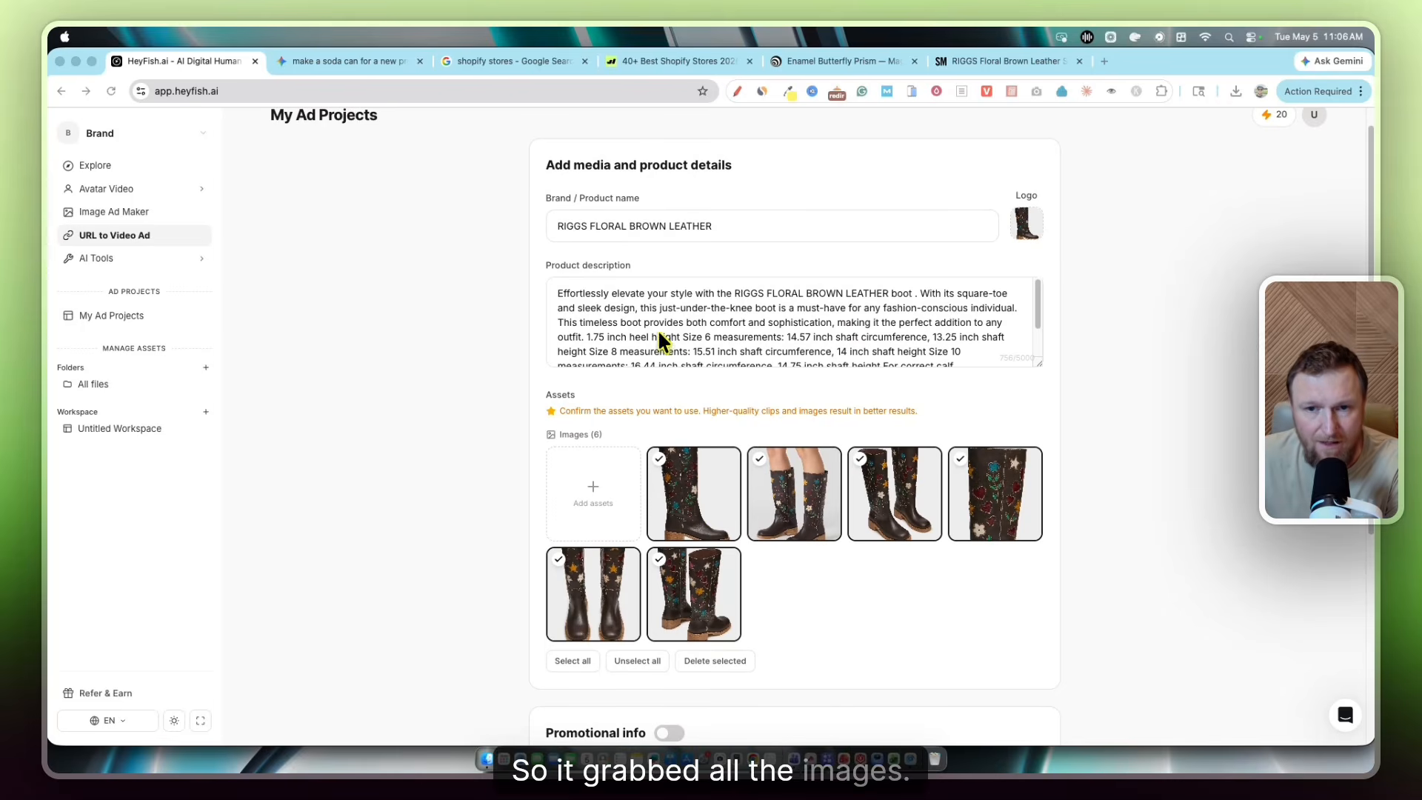
scroll(740, 481, "down", 5)
left_click(843, 543)
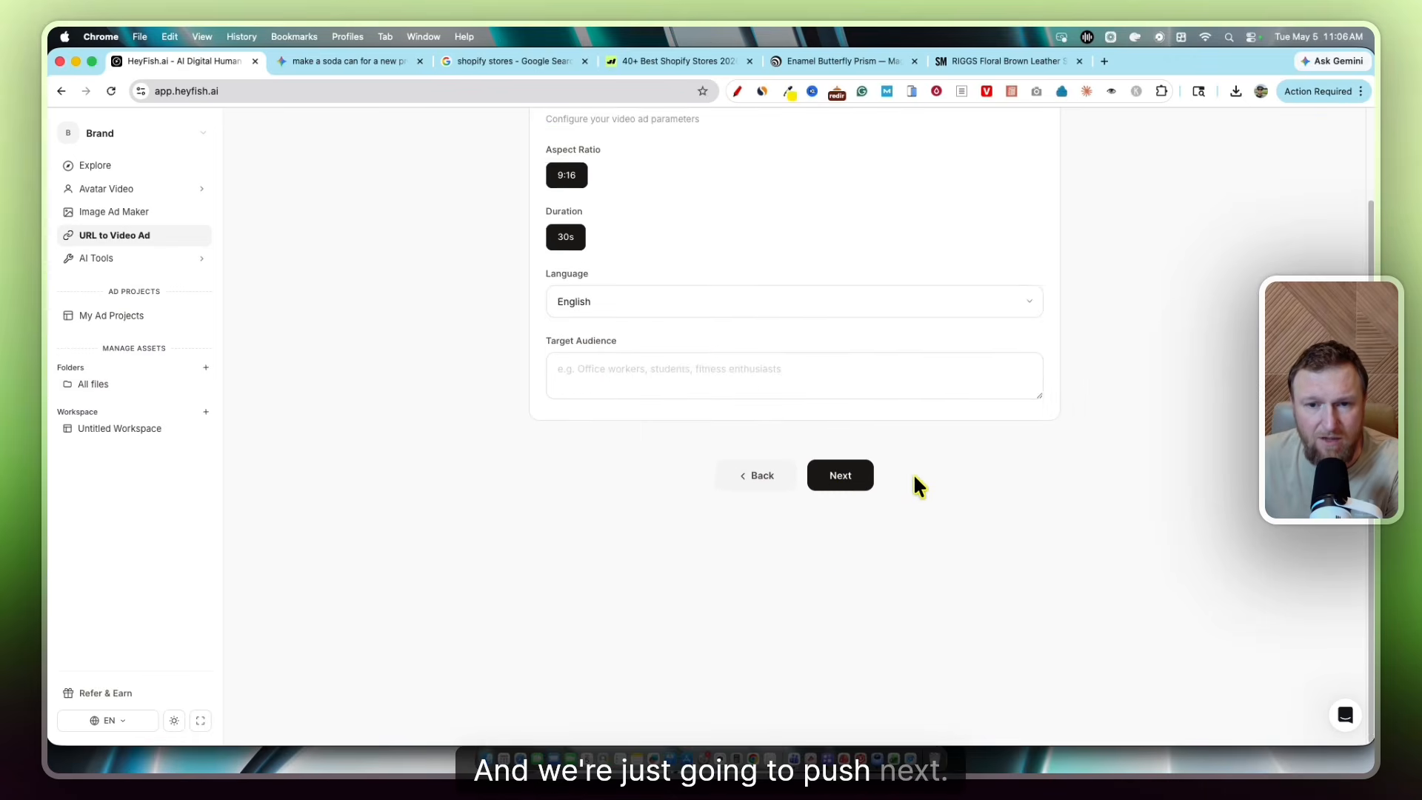
scroll(915, 477, "up", 3)
left_click(839, 581)
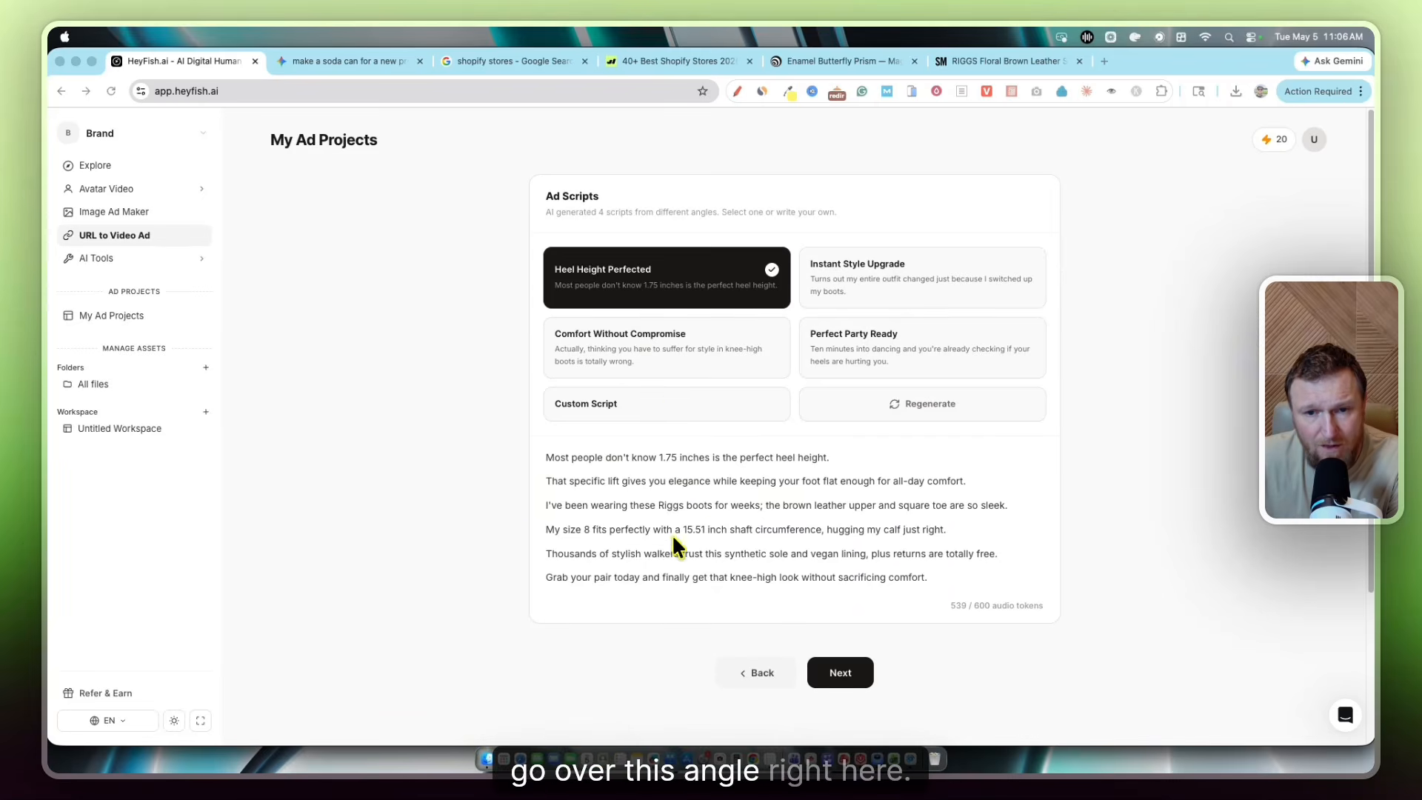
Compare the Comfort Without Compromise, Instant Style Upgrade and Perfect Party Ready scripts, then choose Comfort Without Compromise
left_click(665, 363)
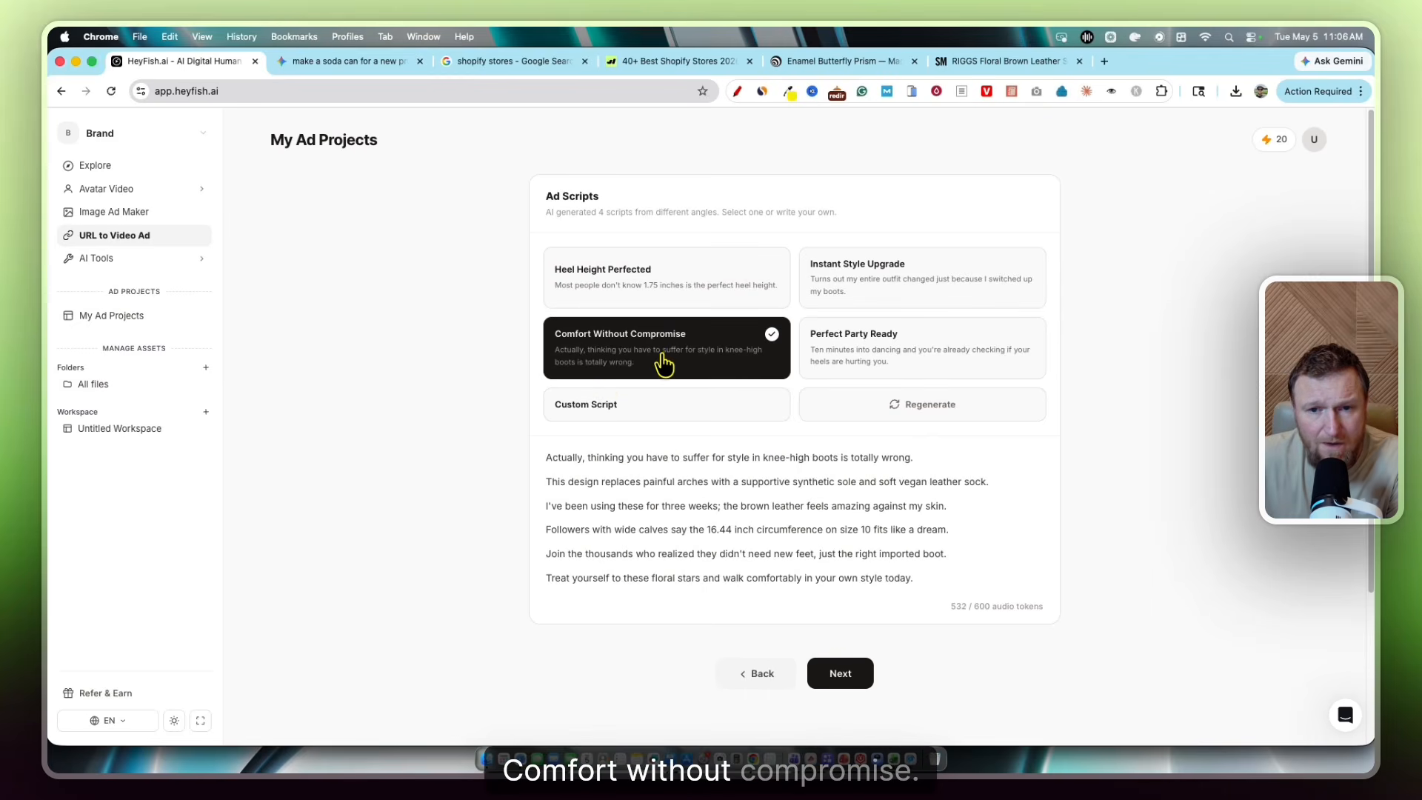
left_click(851, 285)
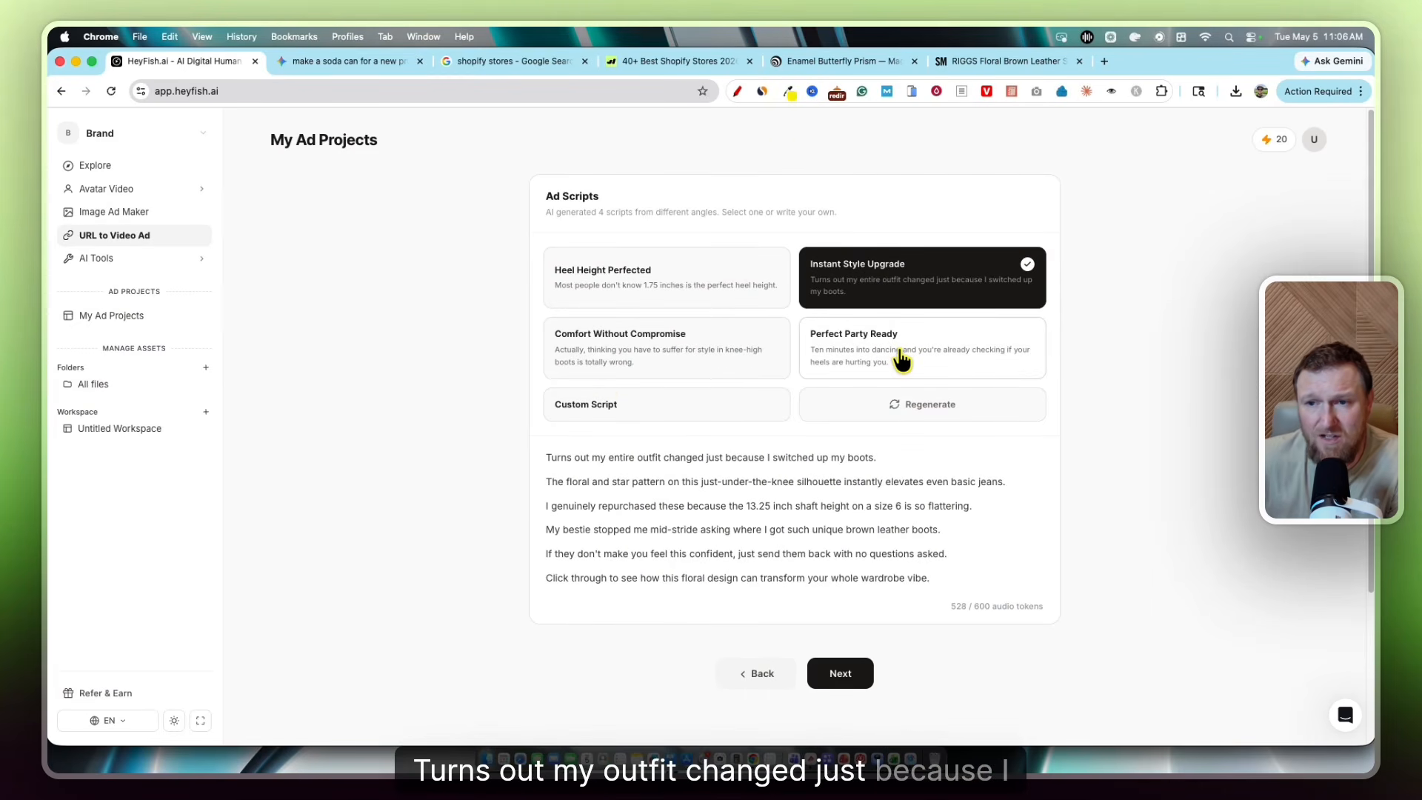
left_click(841, 363)
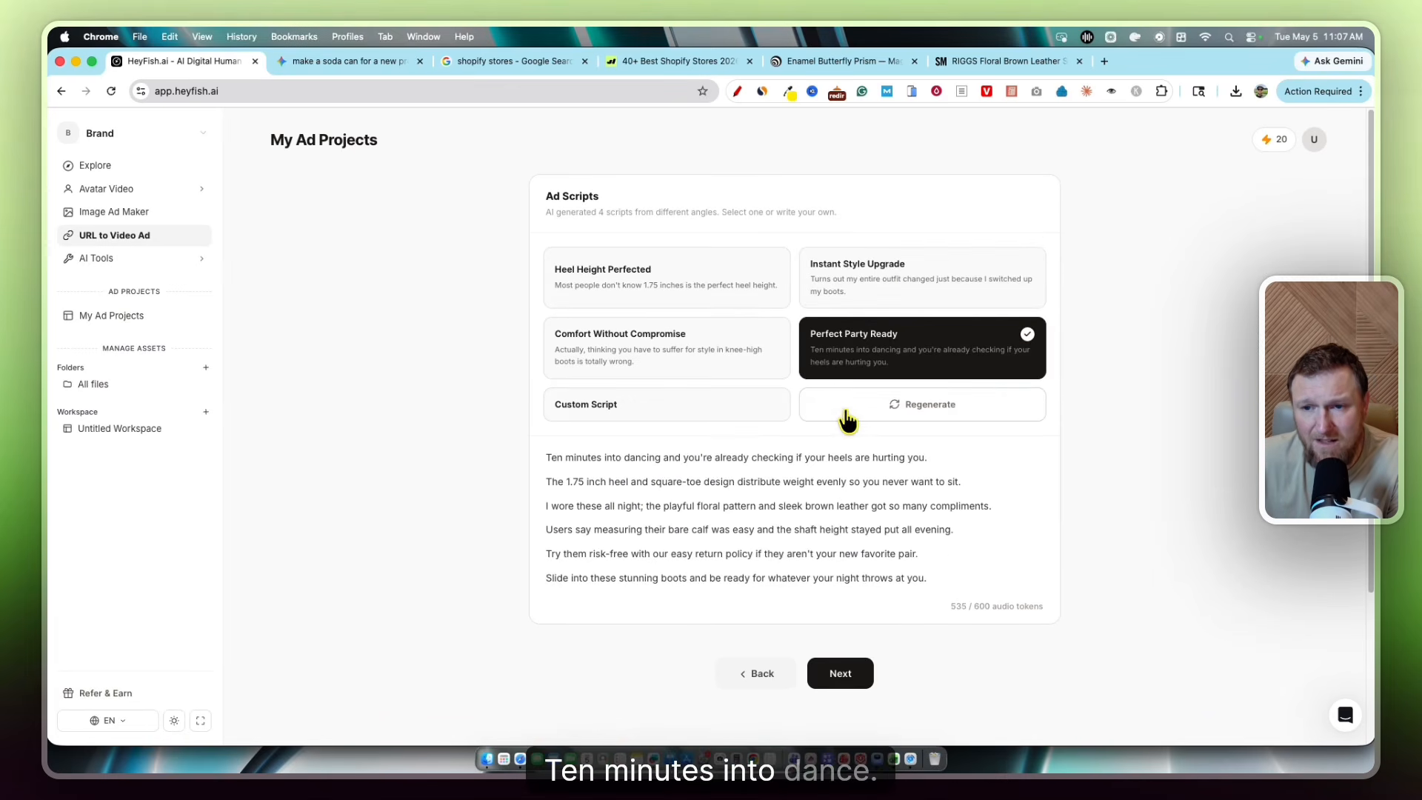
left_click(722, 360)
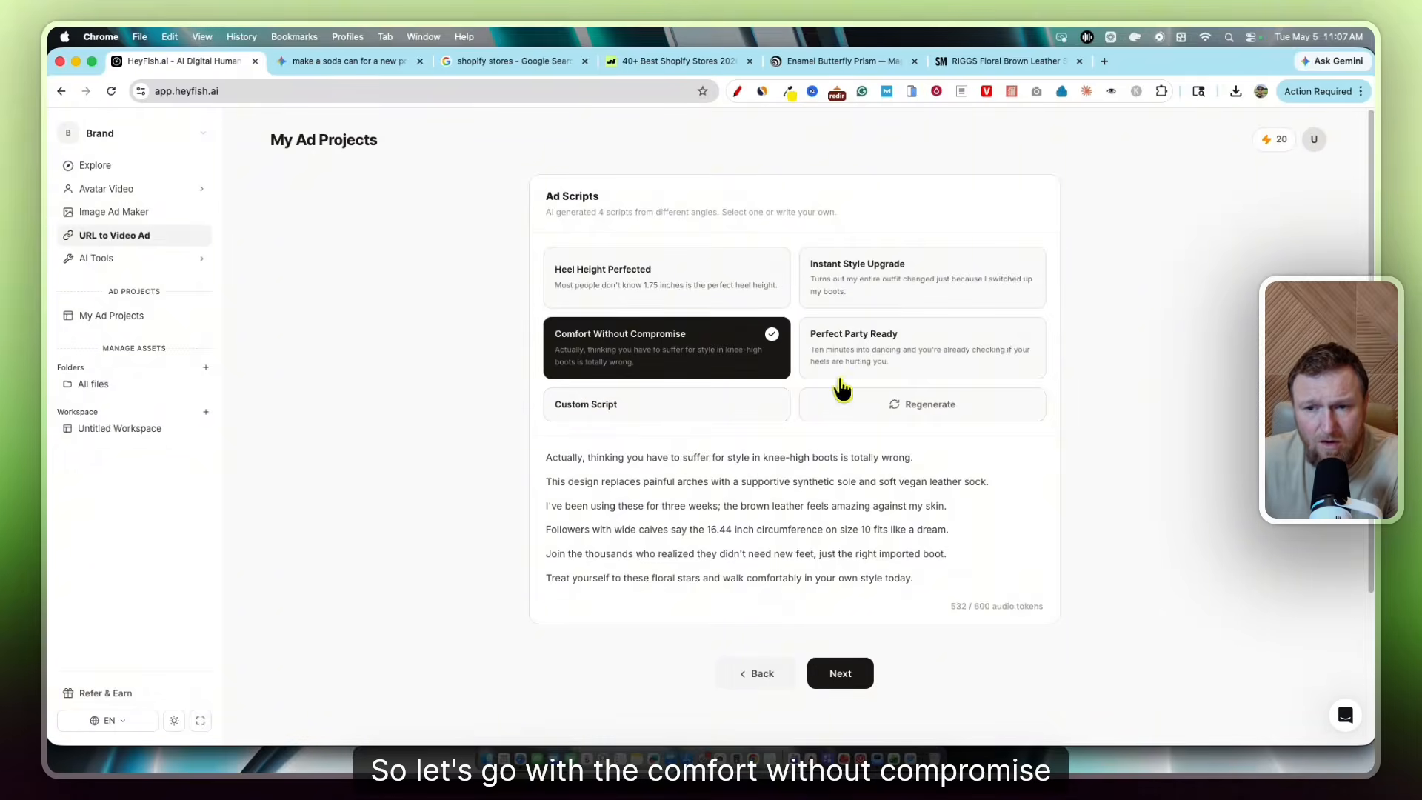
Continue to the avatar step and expand the full list of avatars
left_click(847, 675)
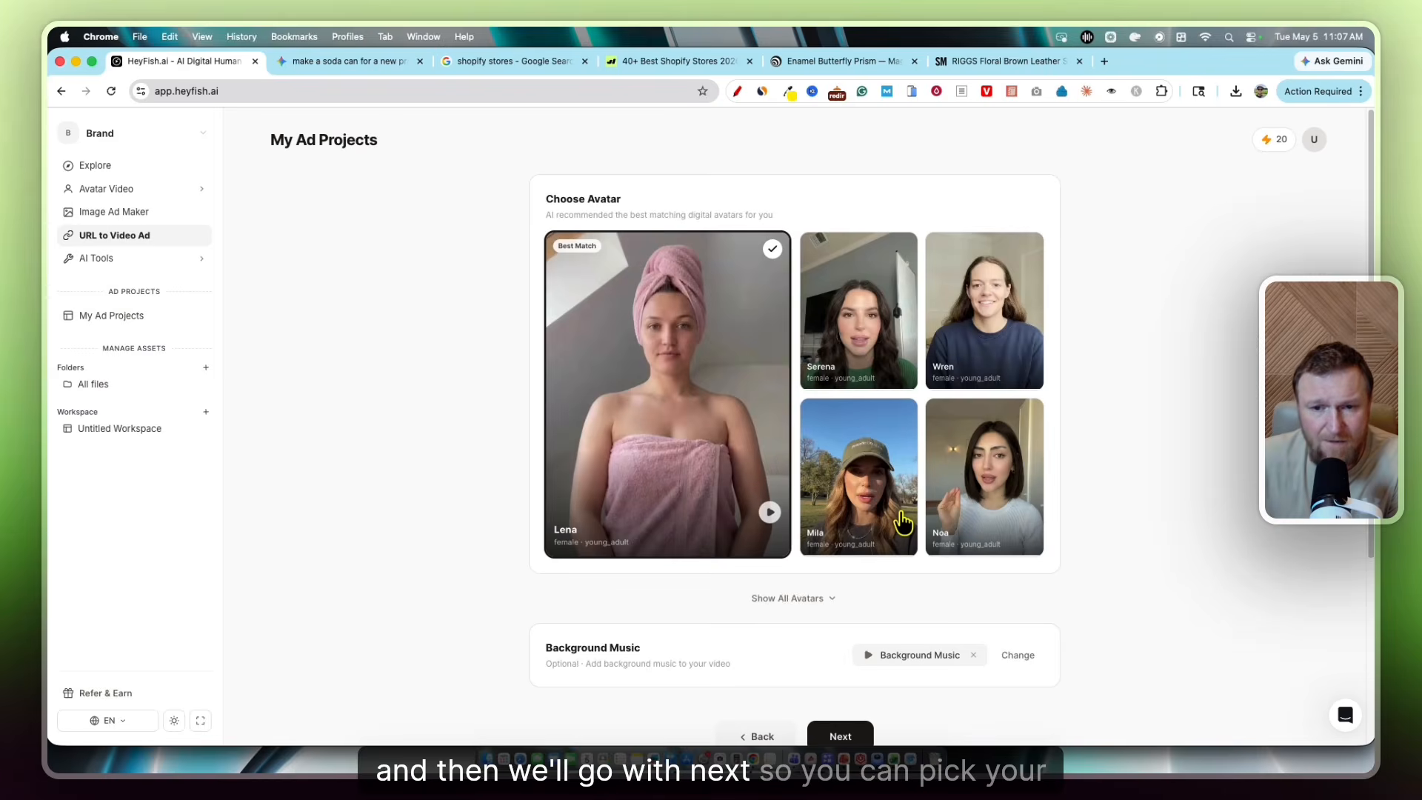
scroll(919, 444, "down", 4)
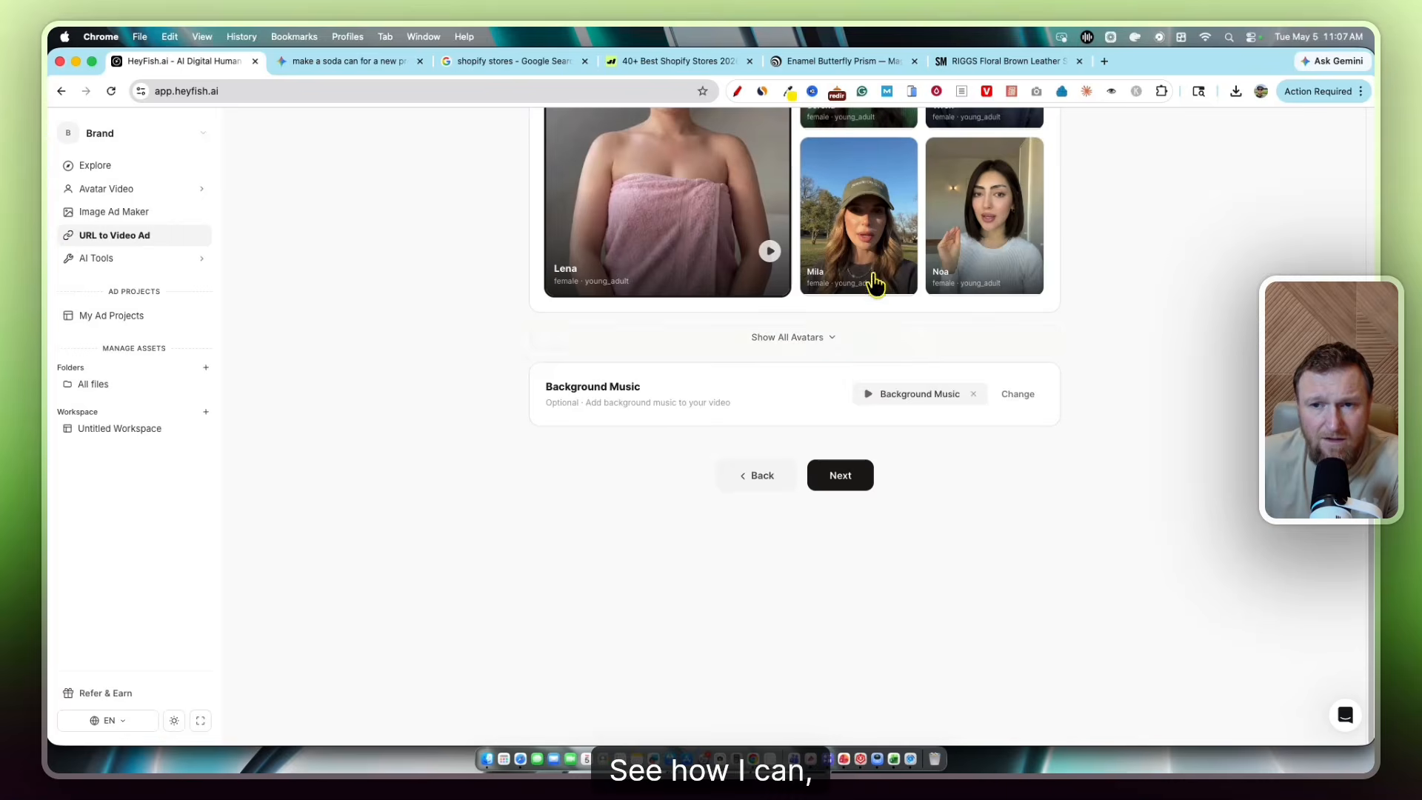
scroll(761, 471, "up", 4)
scroll(832, 637, "down", 1)
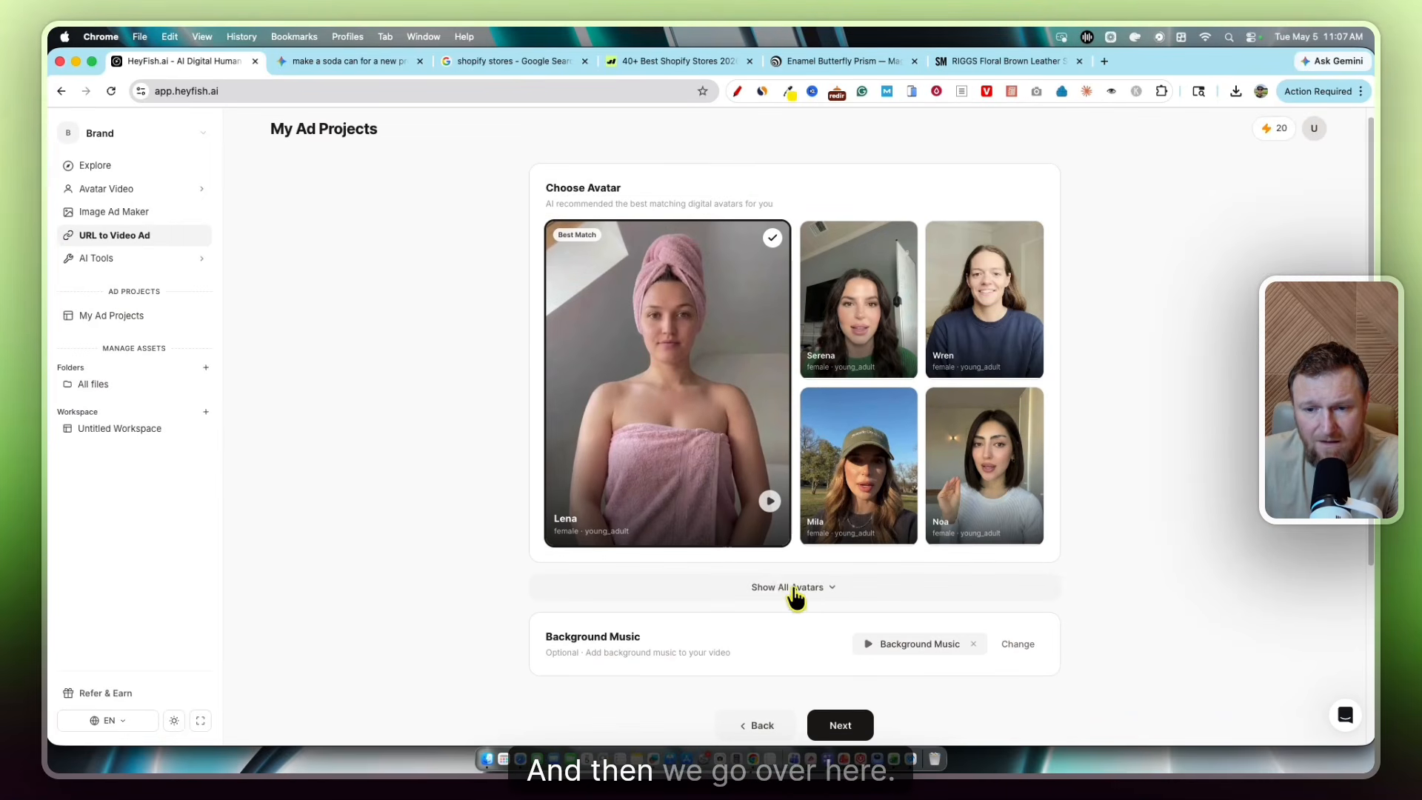
left_click(832, 596)
Browse the full avatar list and pick Serena instead of Lena as presenter
scroll(911, 597, "down", 3)
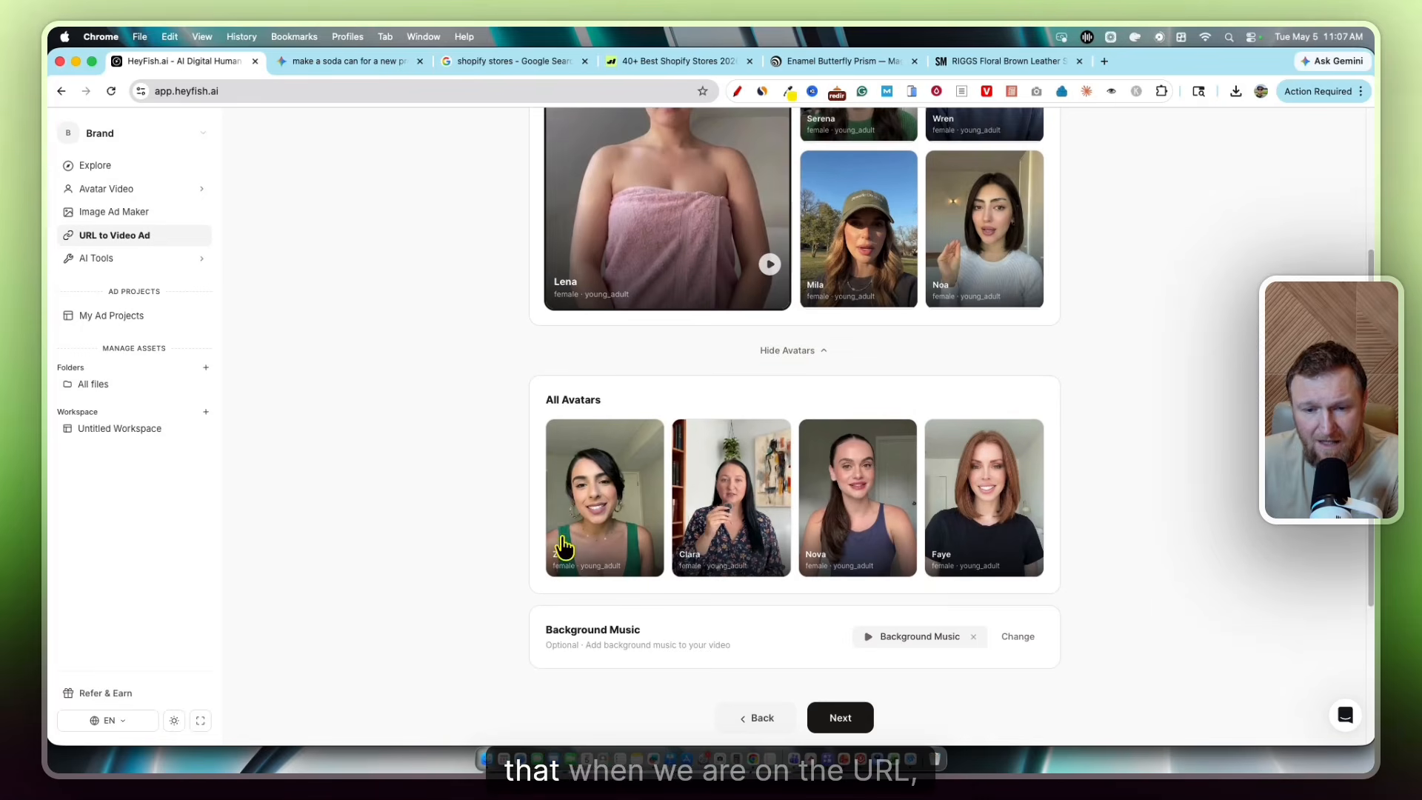
scroll(279, 345, "up", 3)
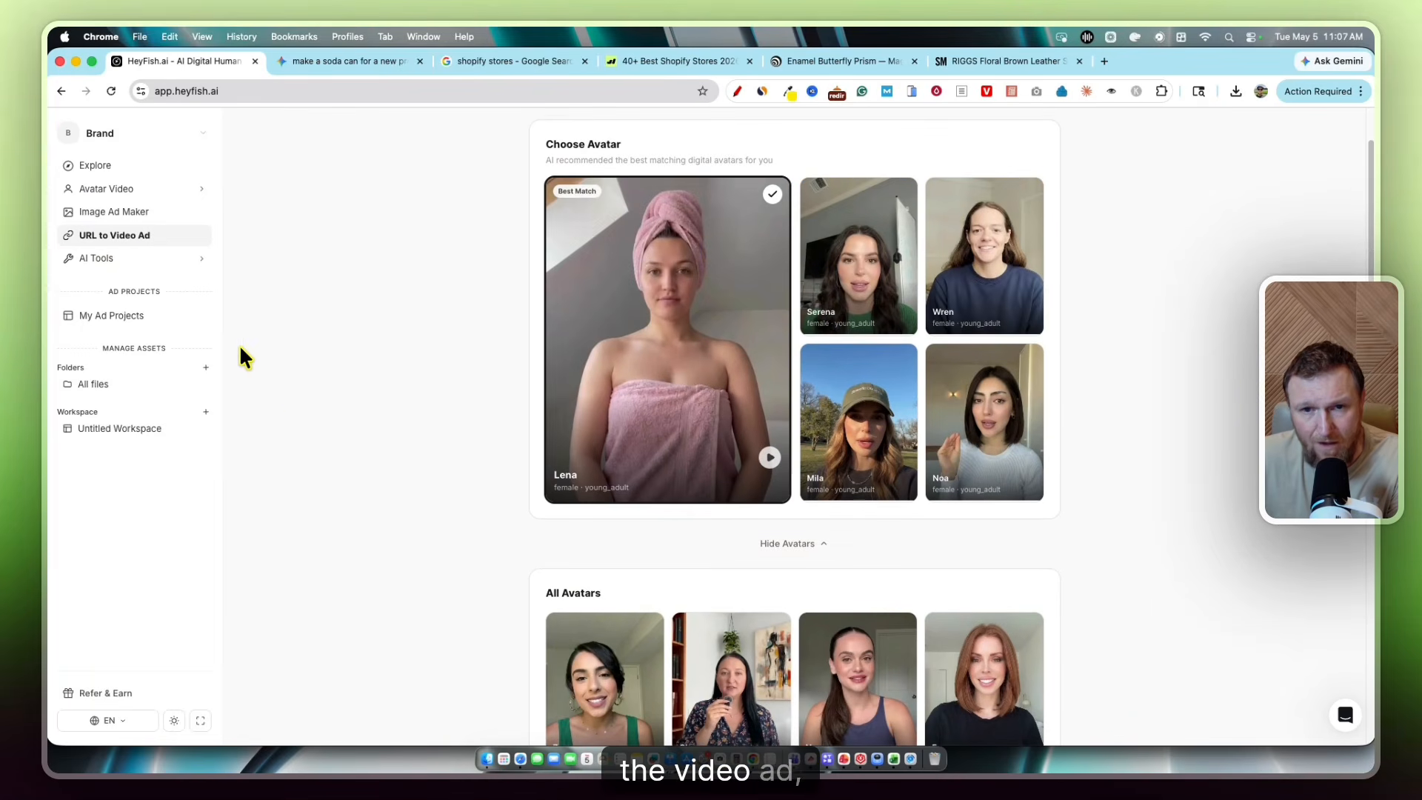
scroll(619, 595, "down", 3)
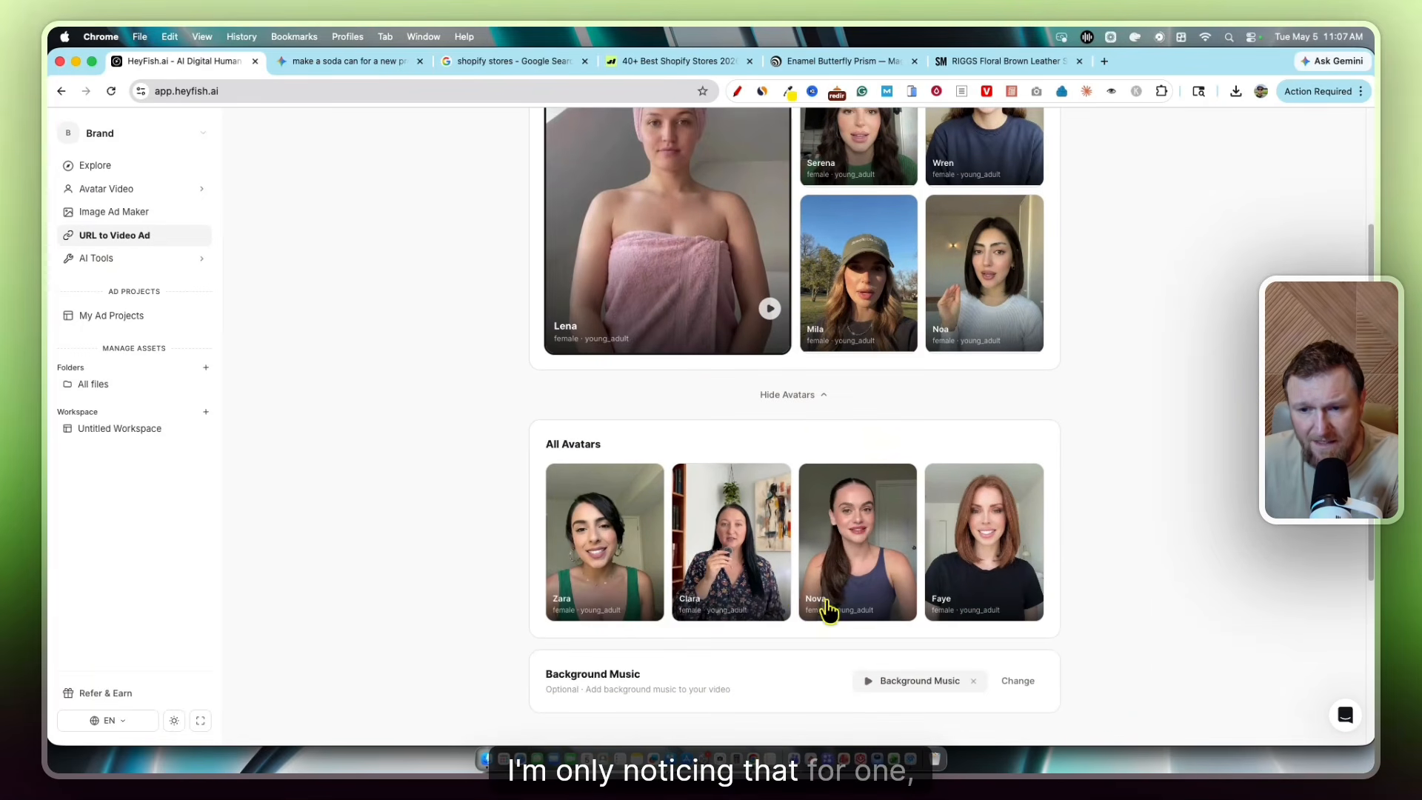
scroll(828, 611, "down", 1)
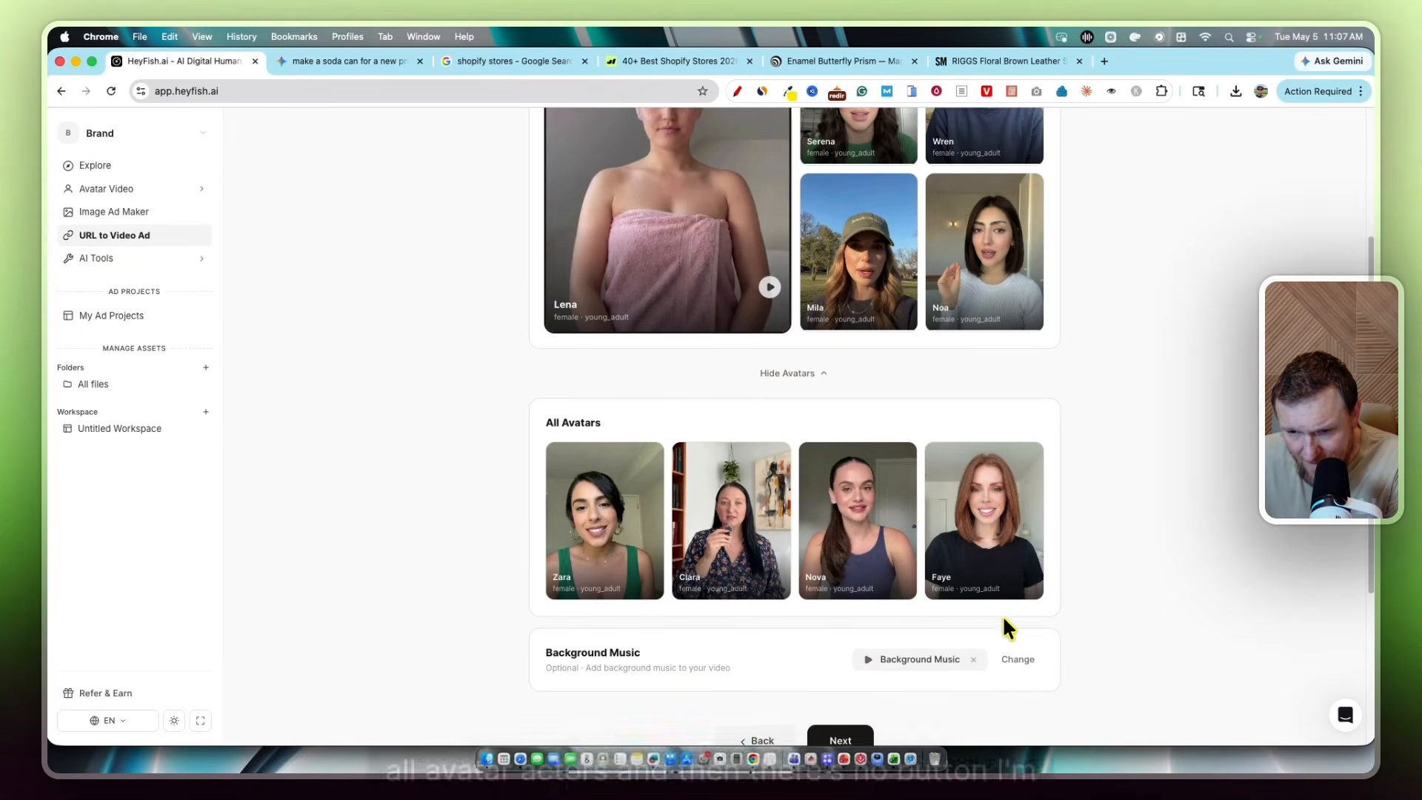
scroll(489, 533, "down", 4)
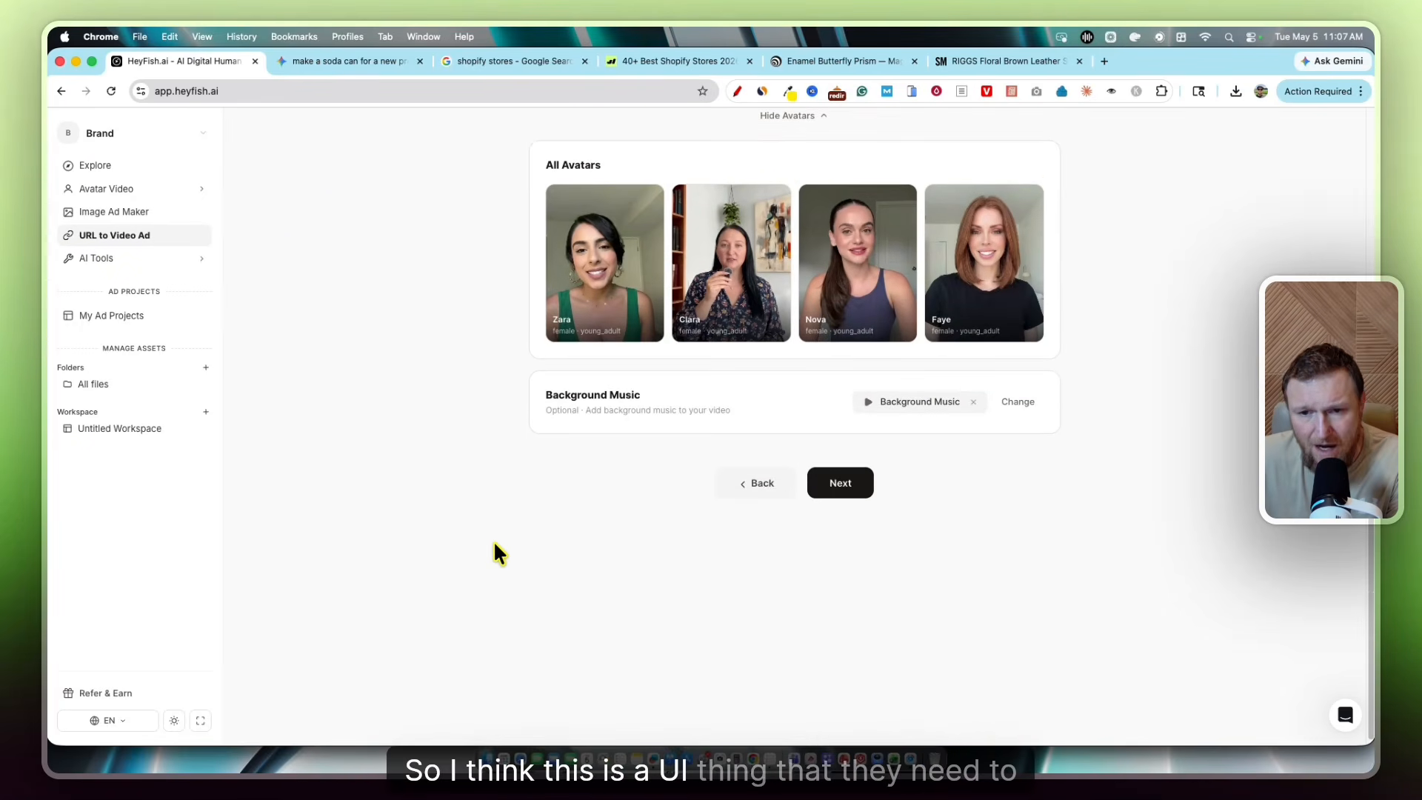
scroll(494, 545, "up", 5)
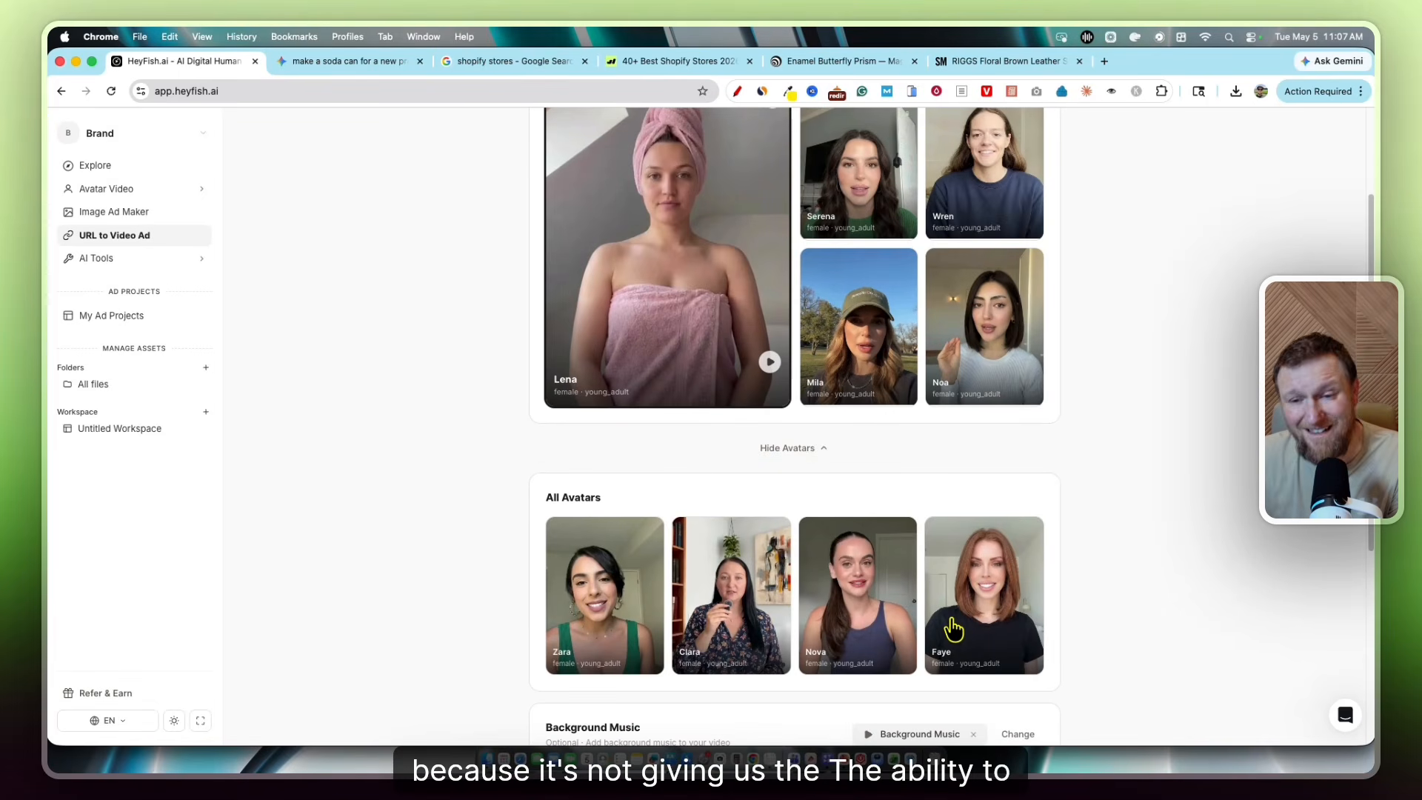
scroll(943, 592, "up", 2)
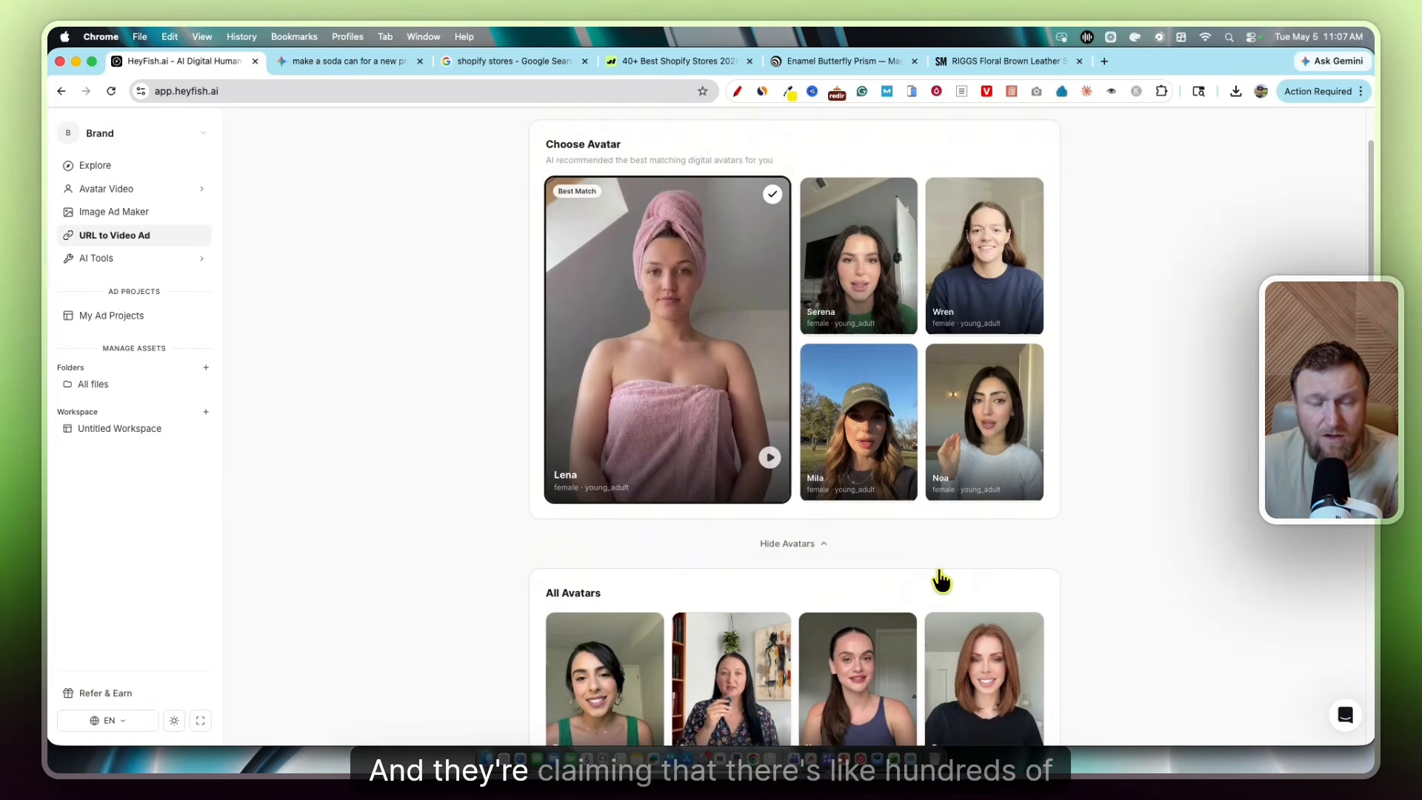
scroll(941, 582, "up", 1)
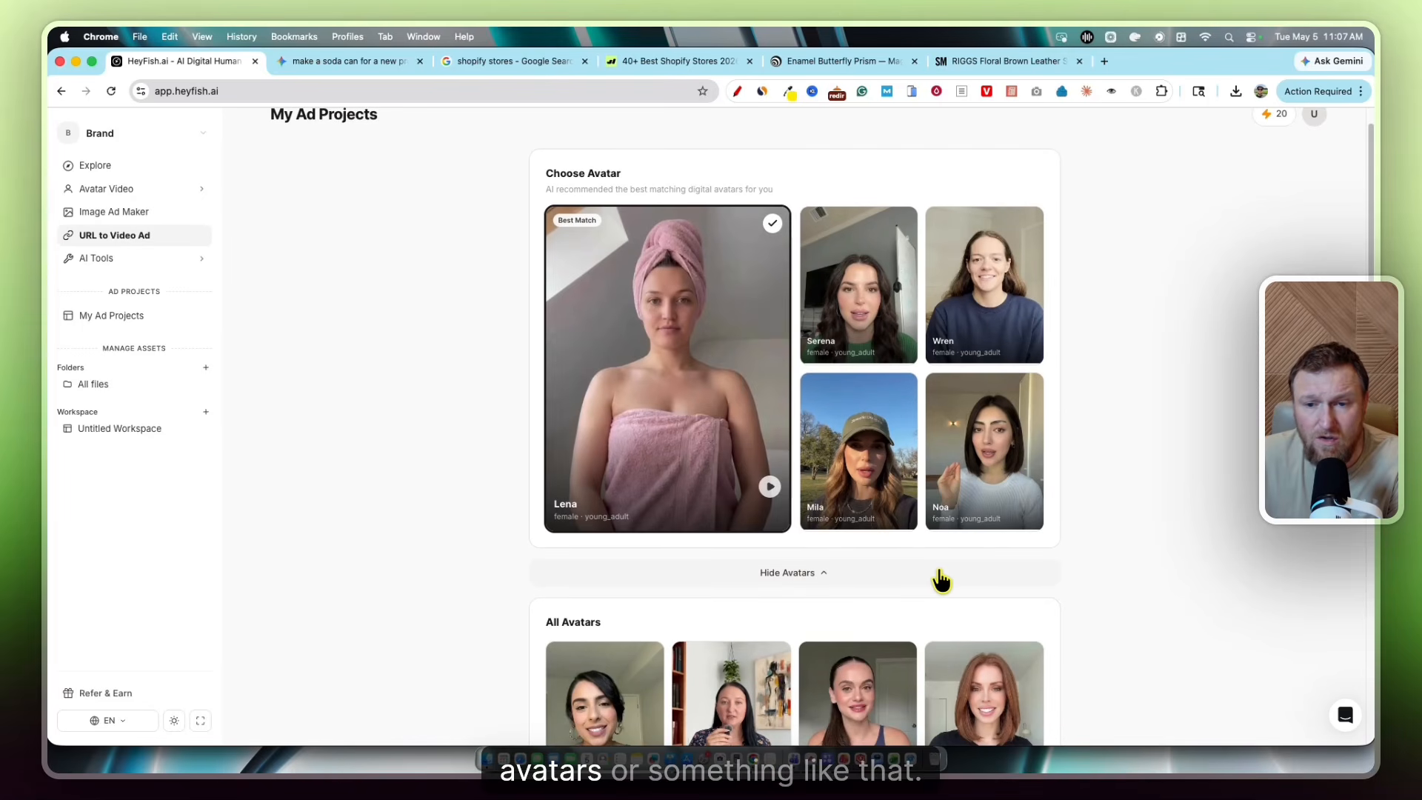
scroll(908, 593, "up", 1)
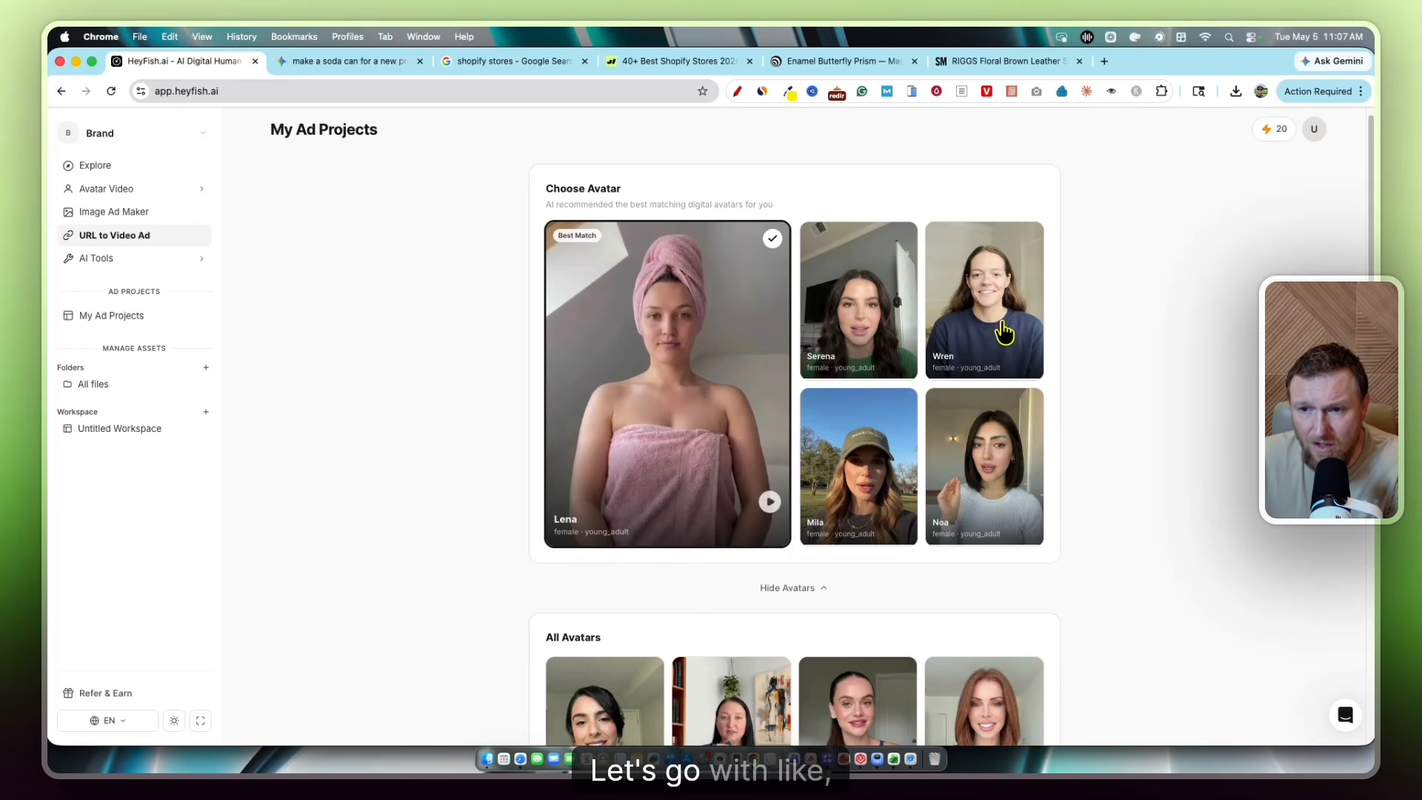
scroll(917, 385, "up", 1)
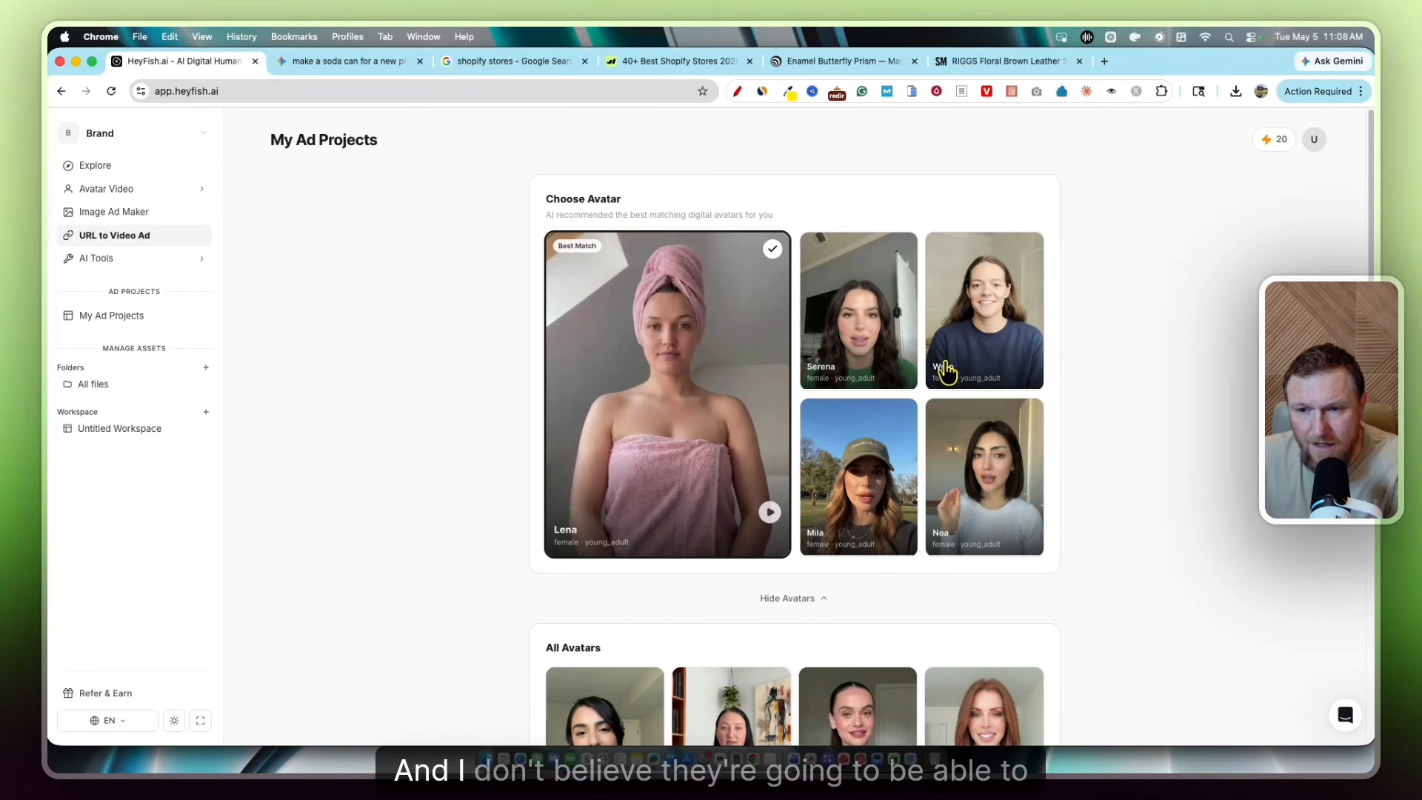
left_click(878, 337)
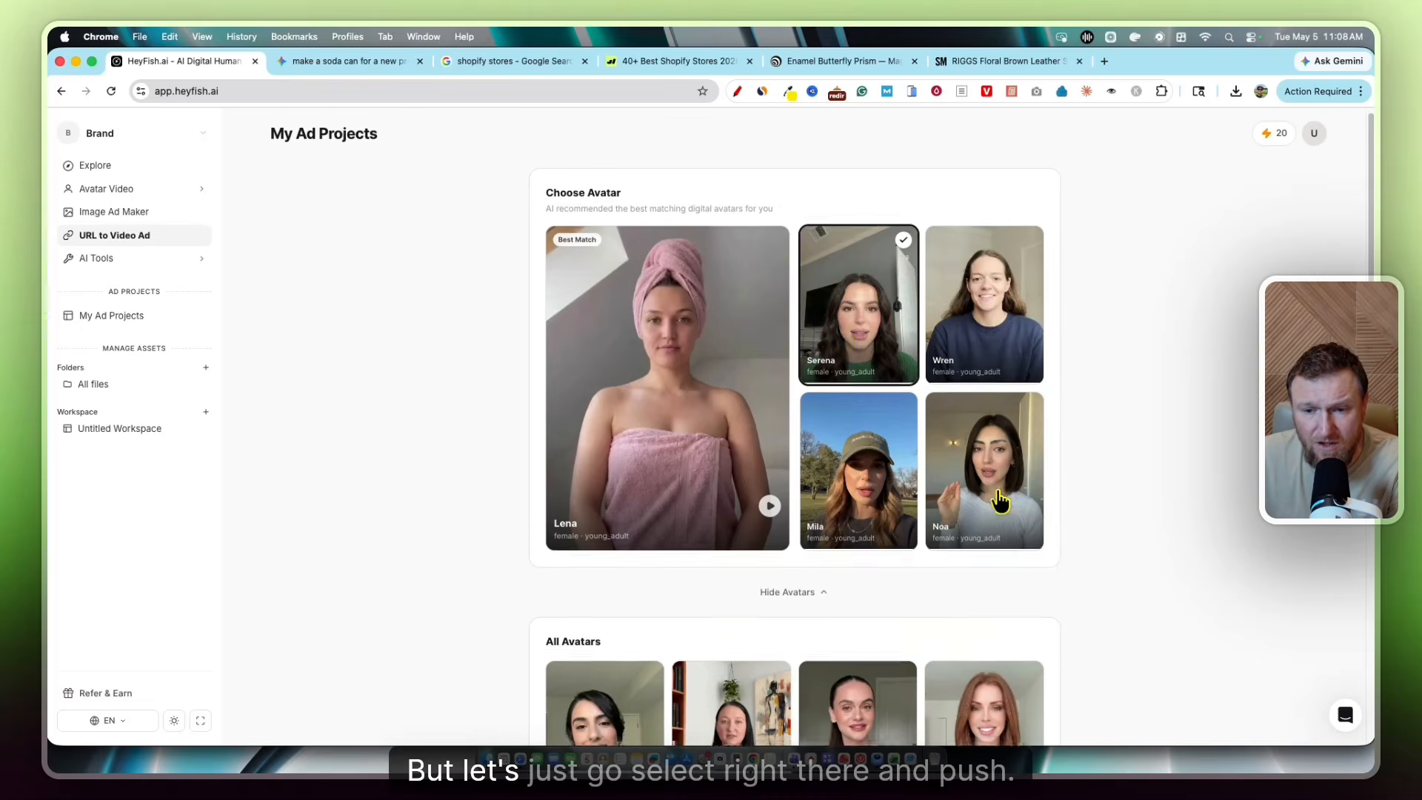
scroll(852, 519, "down", 5)
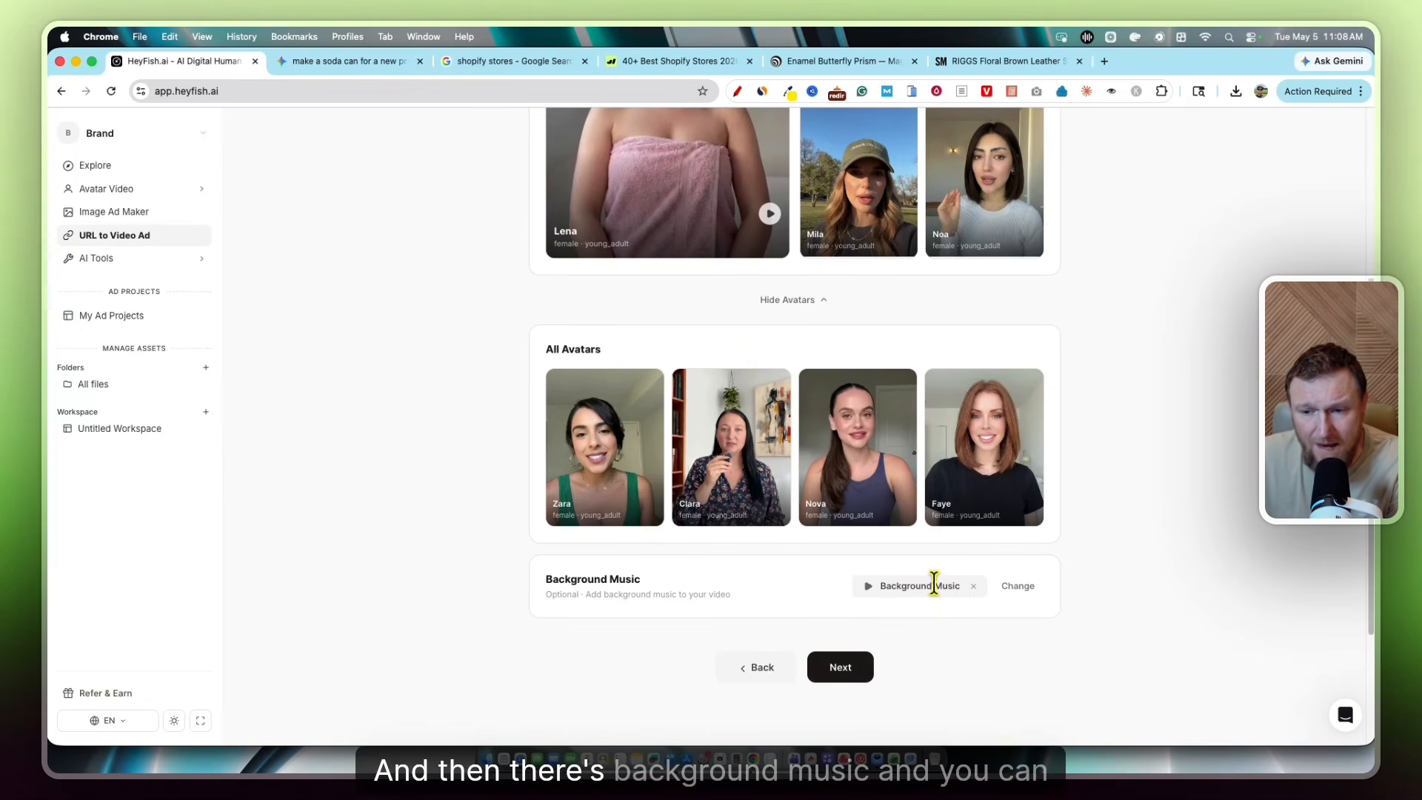
Preview Folkstep, keep Elegant Chill.MP3 as background music, and generate the boot ad template previews
left_click(1018, 588)
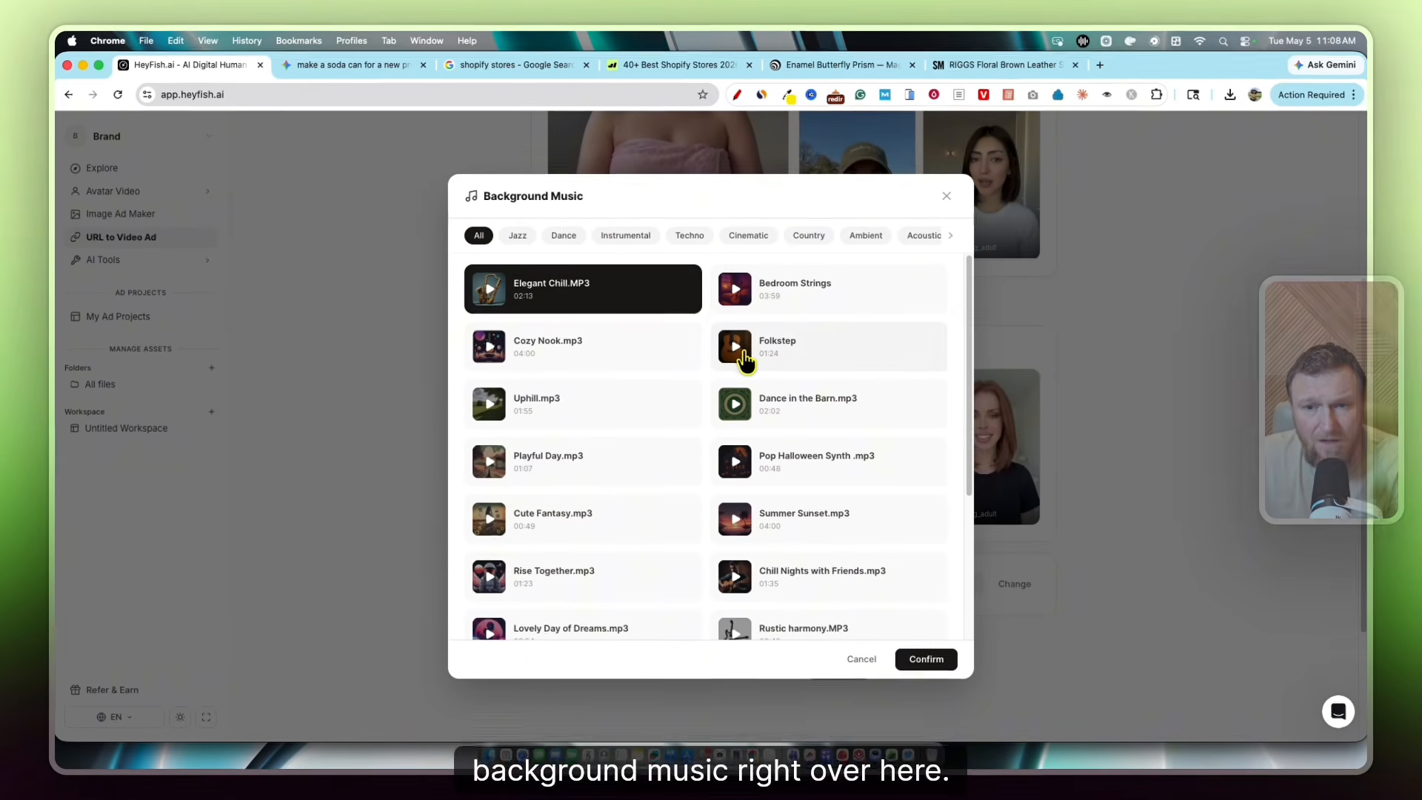
left_click(735, 352)
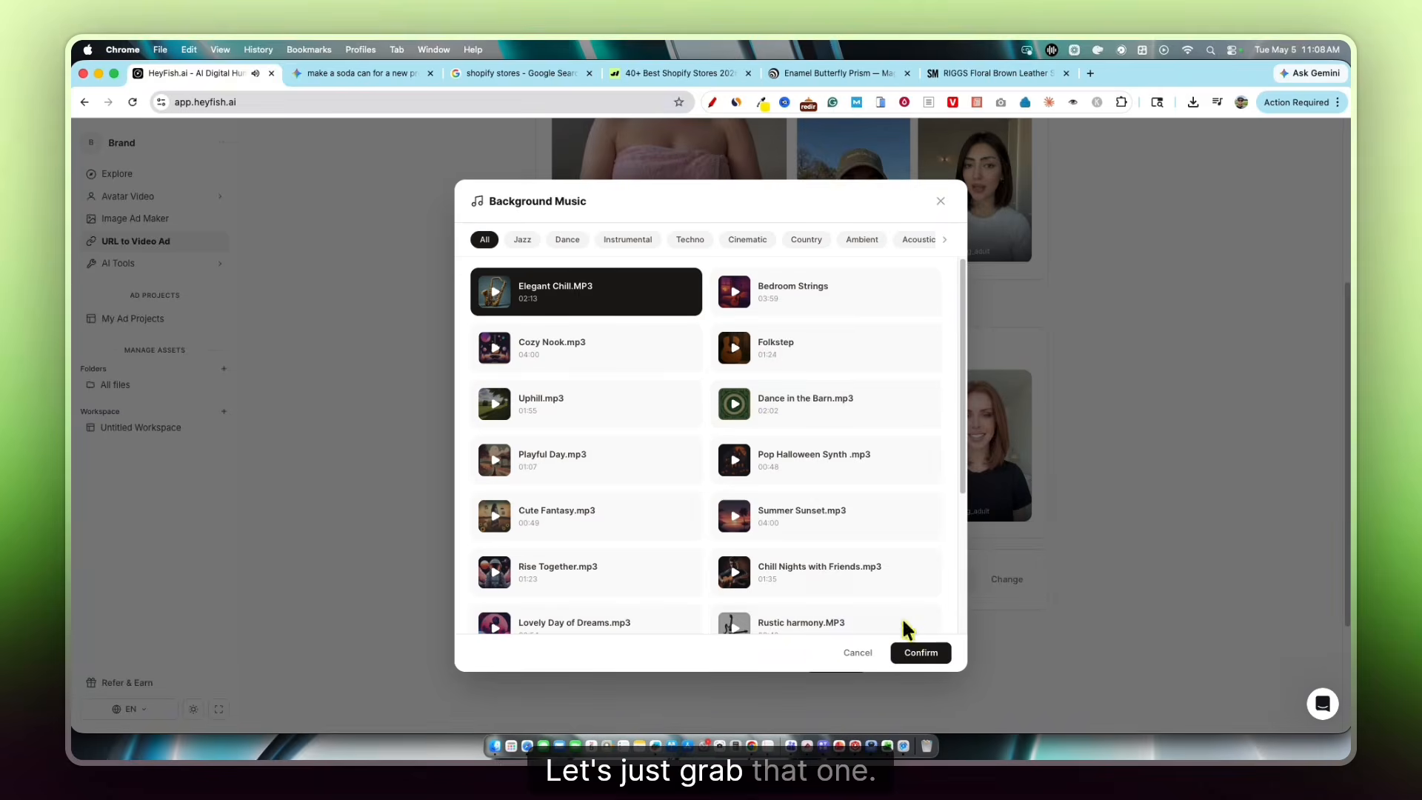
left_click(917, 651)
scroll(907, 628, "down", 3)
left_click(834, 482)
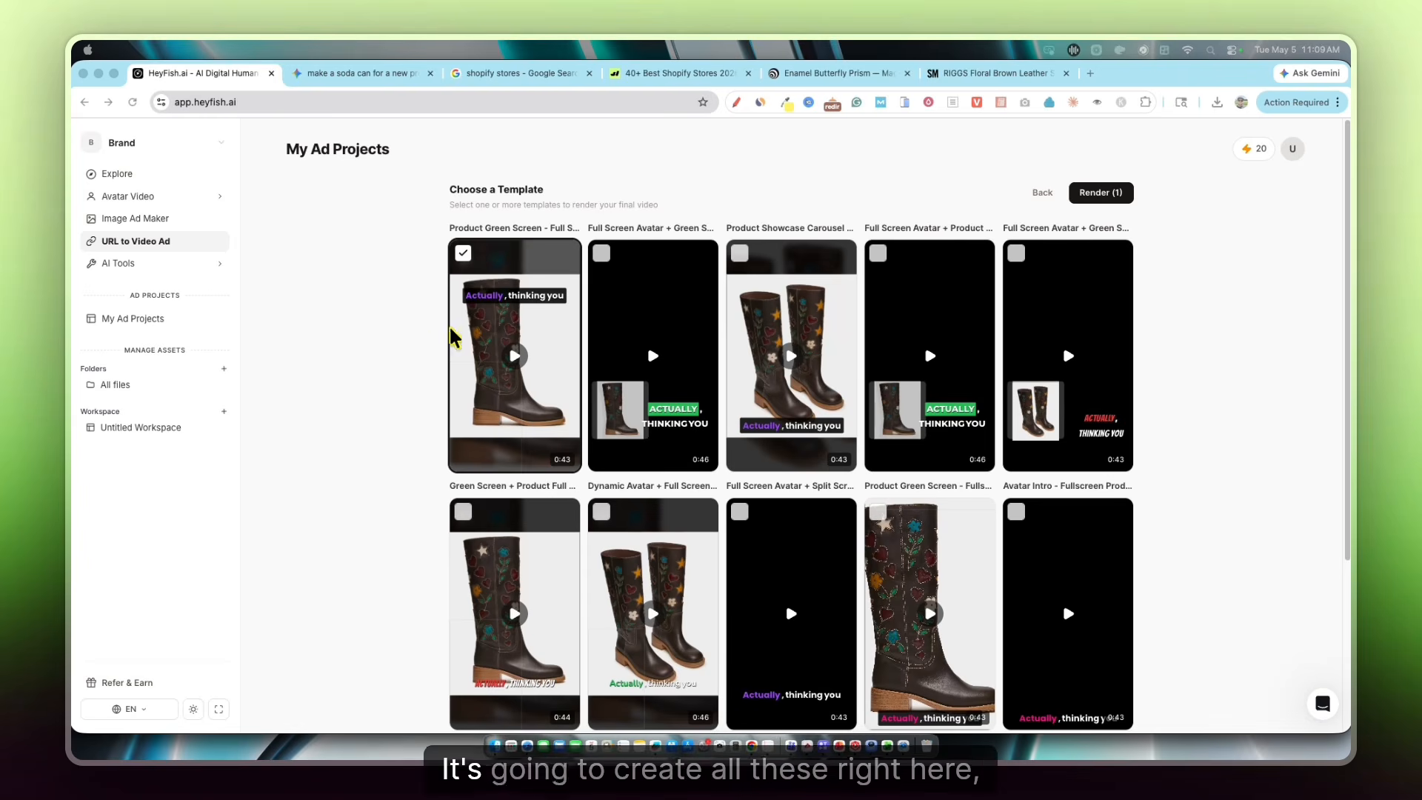
Add the second and third templates so it reads Render (3), then play the first template
scroll(1025, 378, "down", 4)
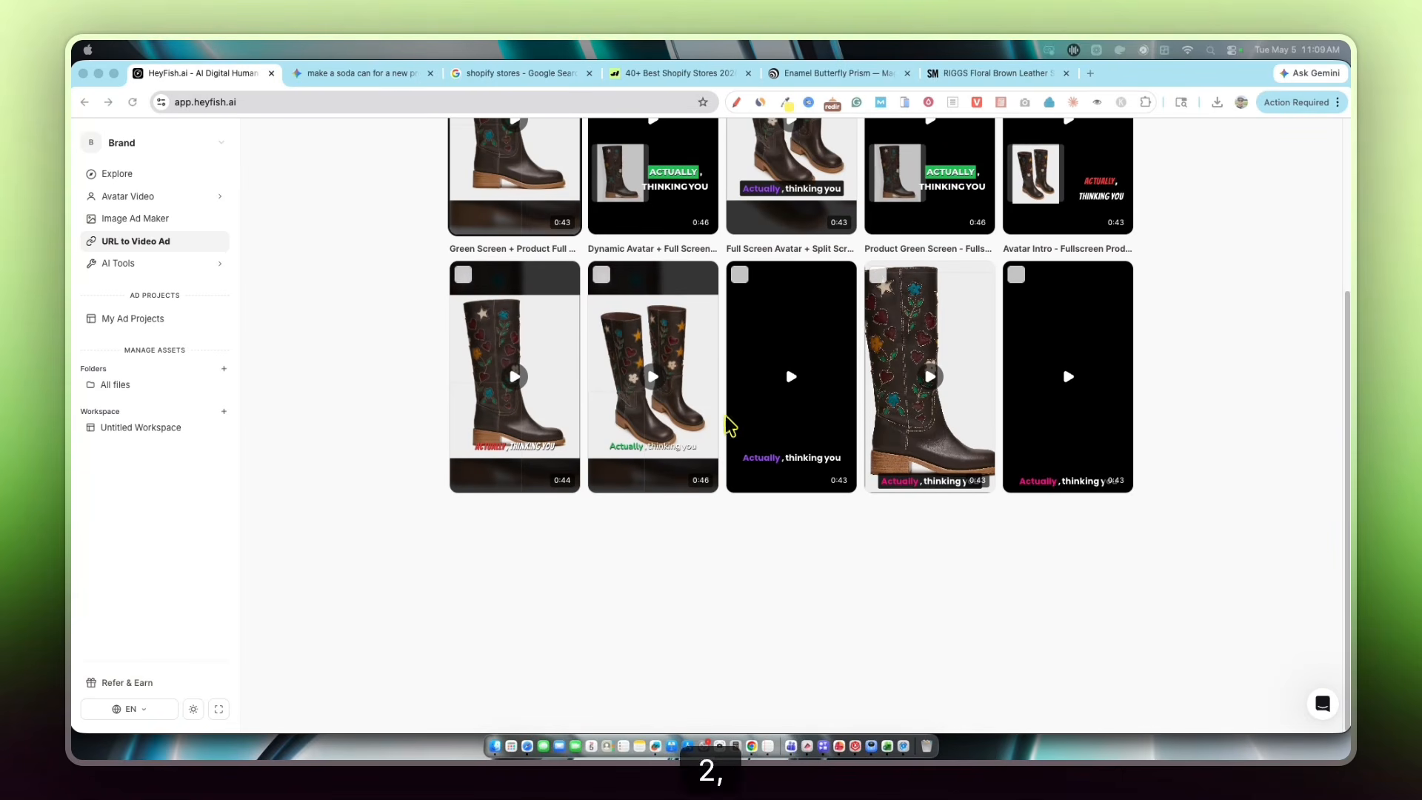
scroll(744, 320, "up", 3)
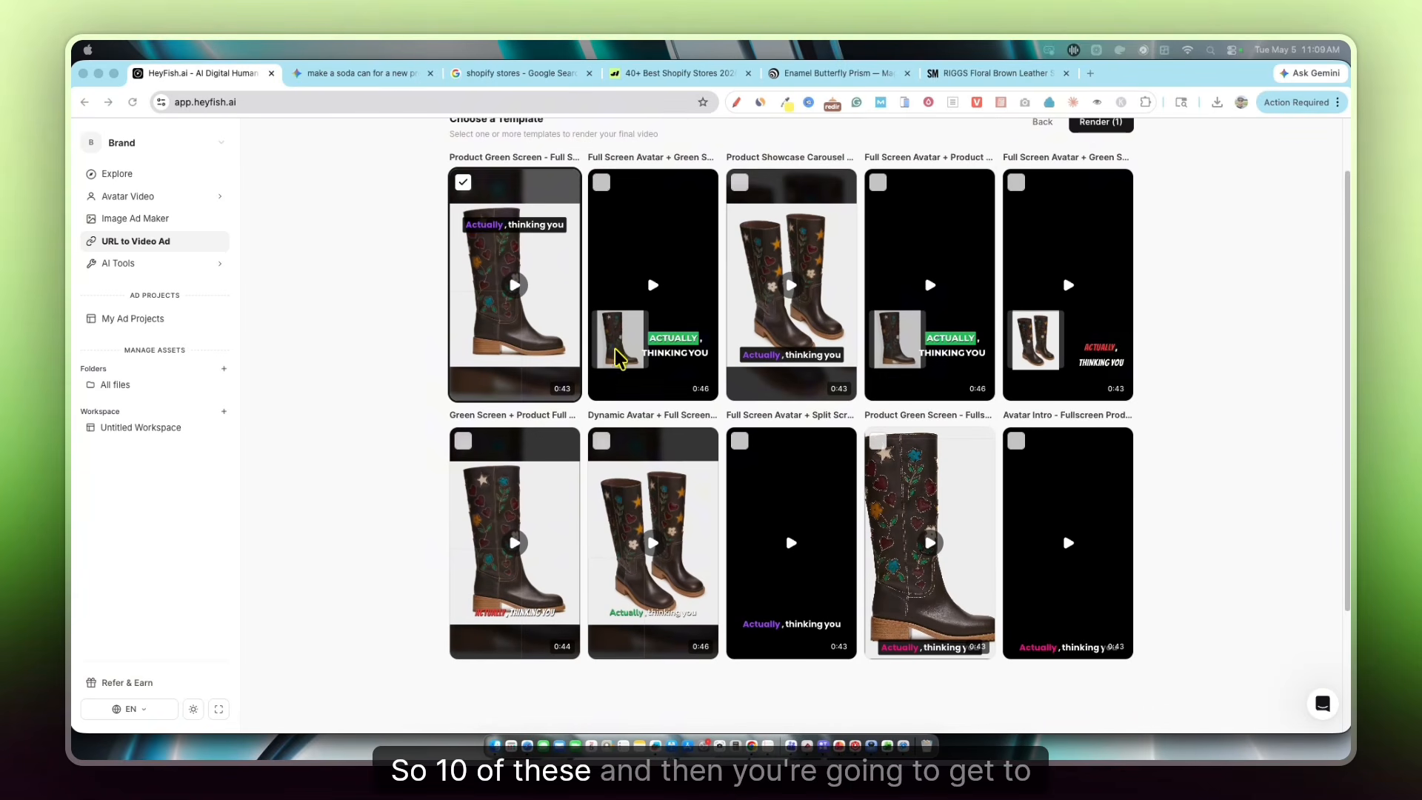
scroll(743, 320, "up", 2)
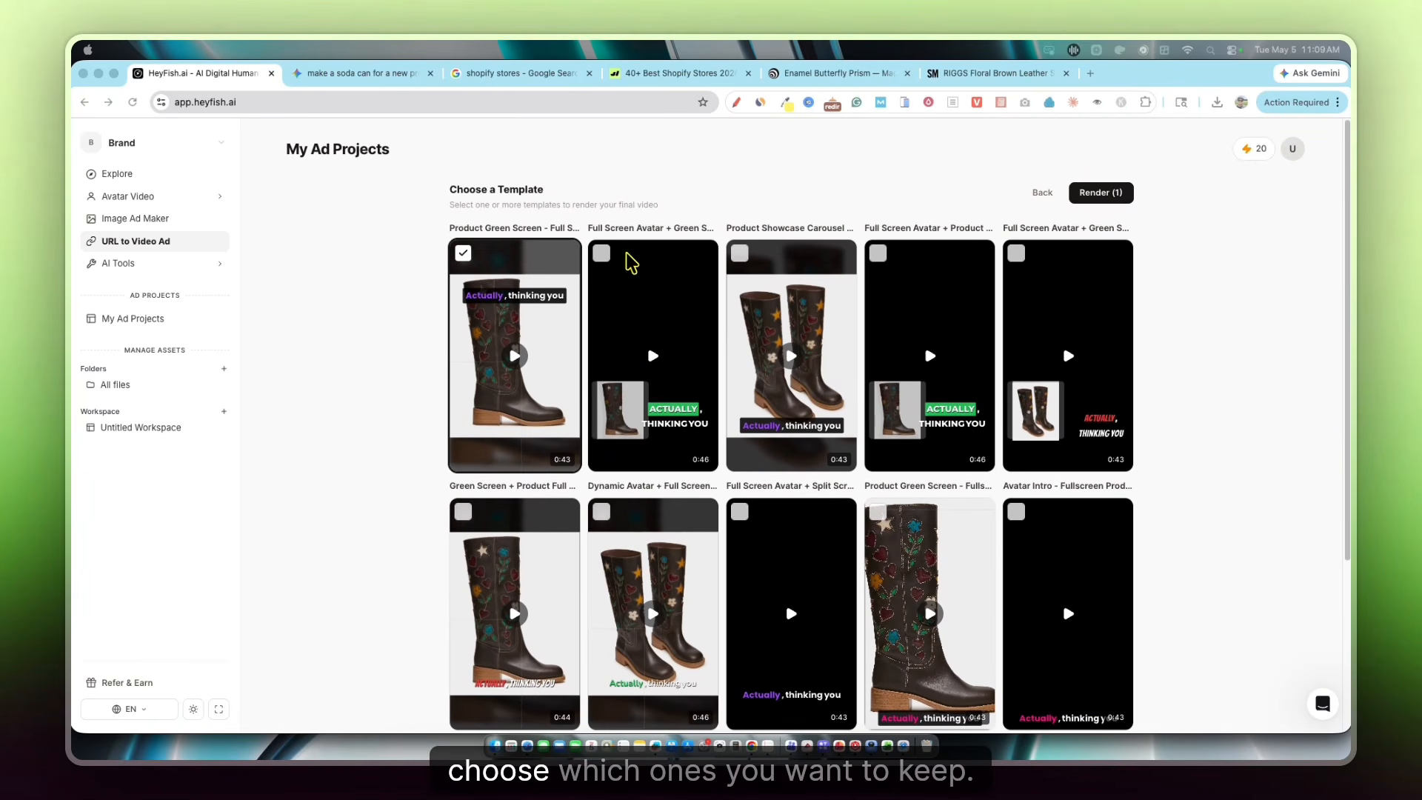
left_click(601, 254)
left_click(740, 254)
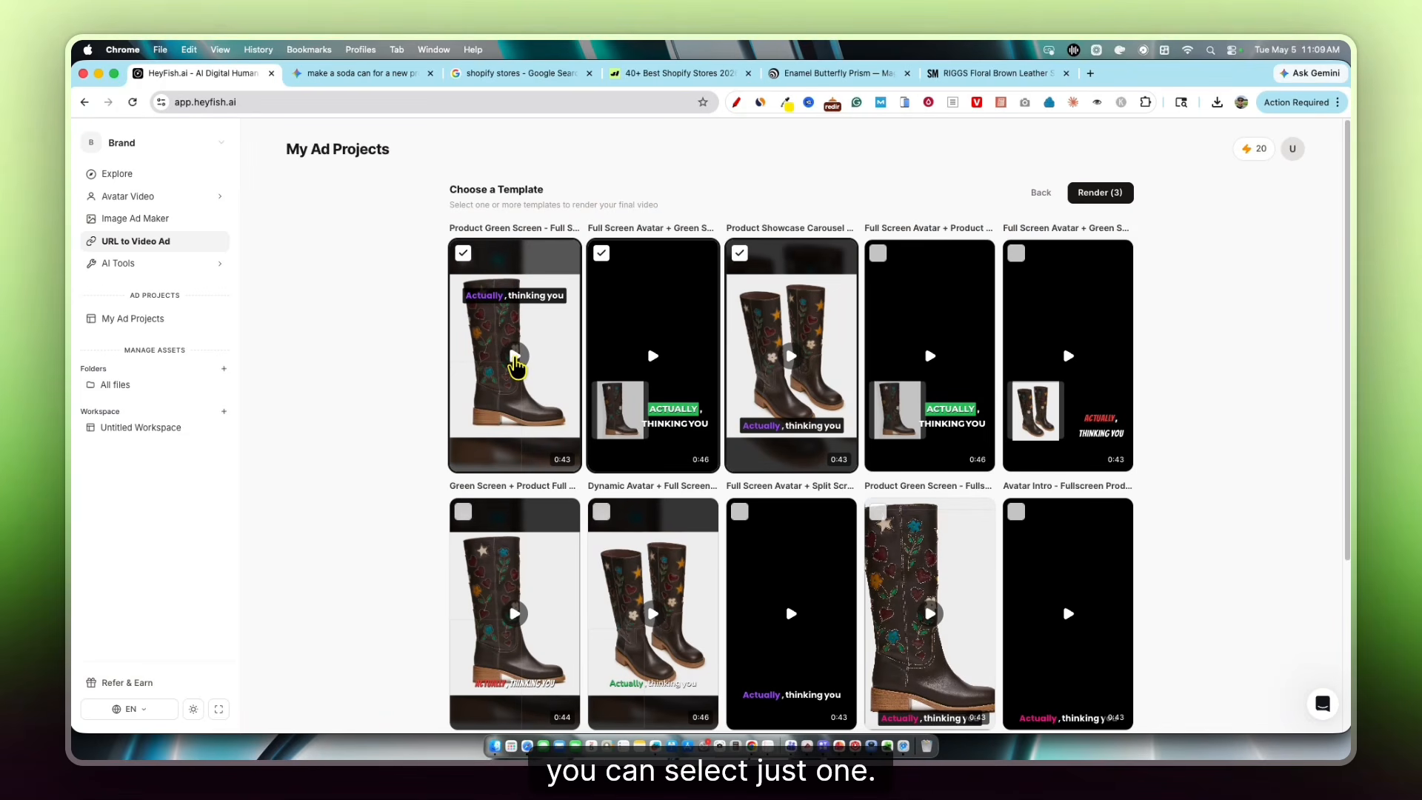
left_click(514, 357)
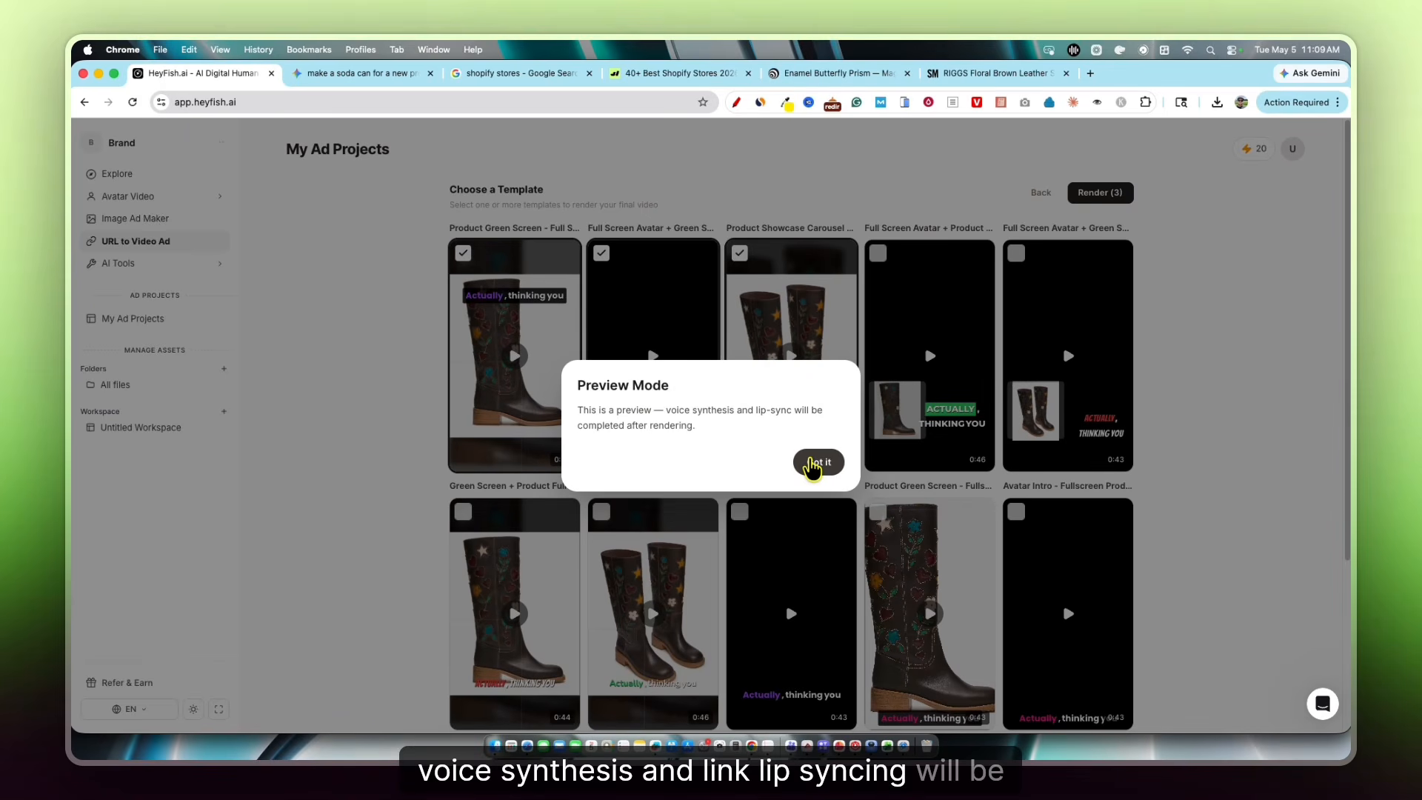
Dismiss the Preview Mode notice with Got it and watch the third template's preview
left_click(815, 463)
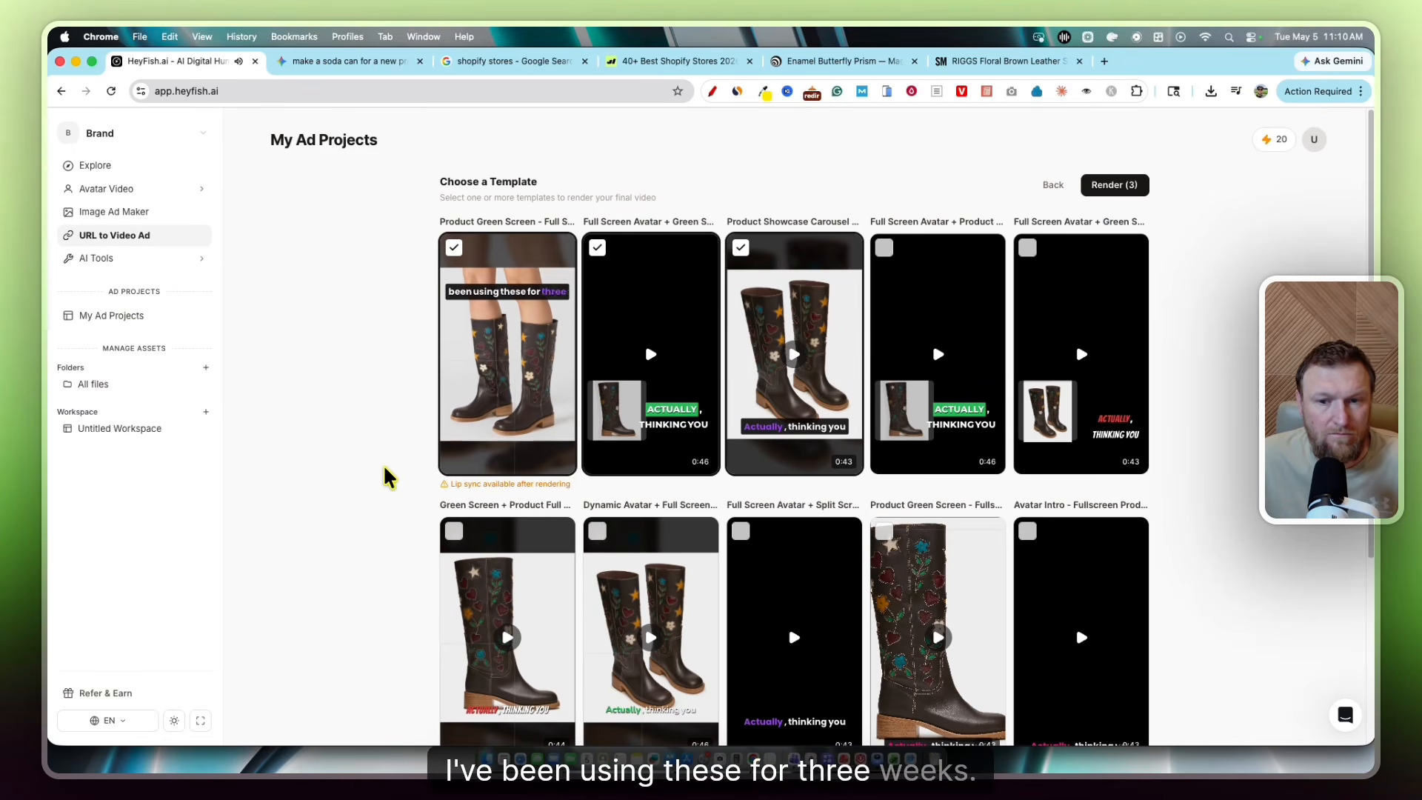
scroll(477, 487, "down", 2)
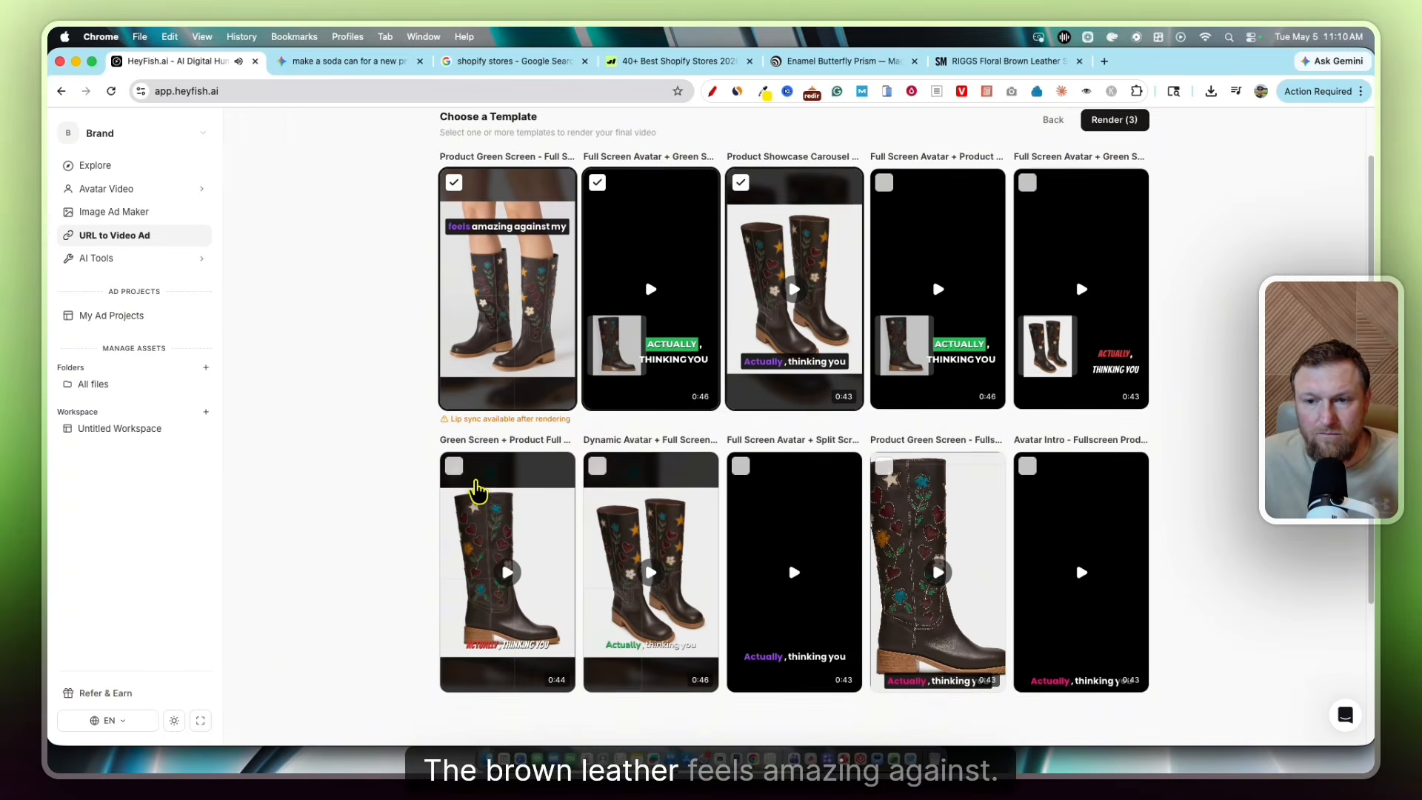
scroll(477, 489, "up", 2)
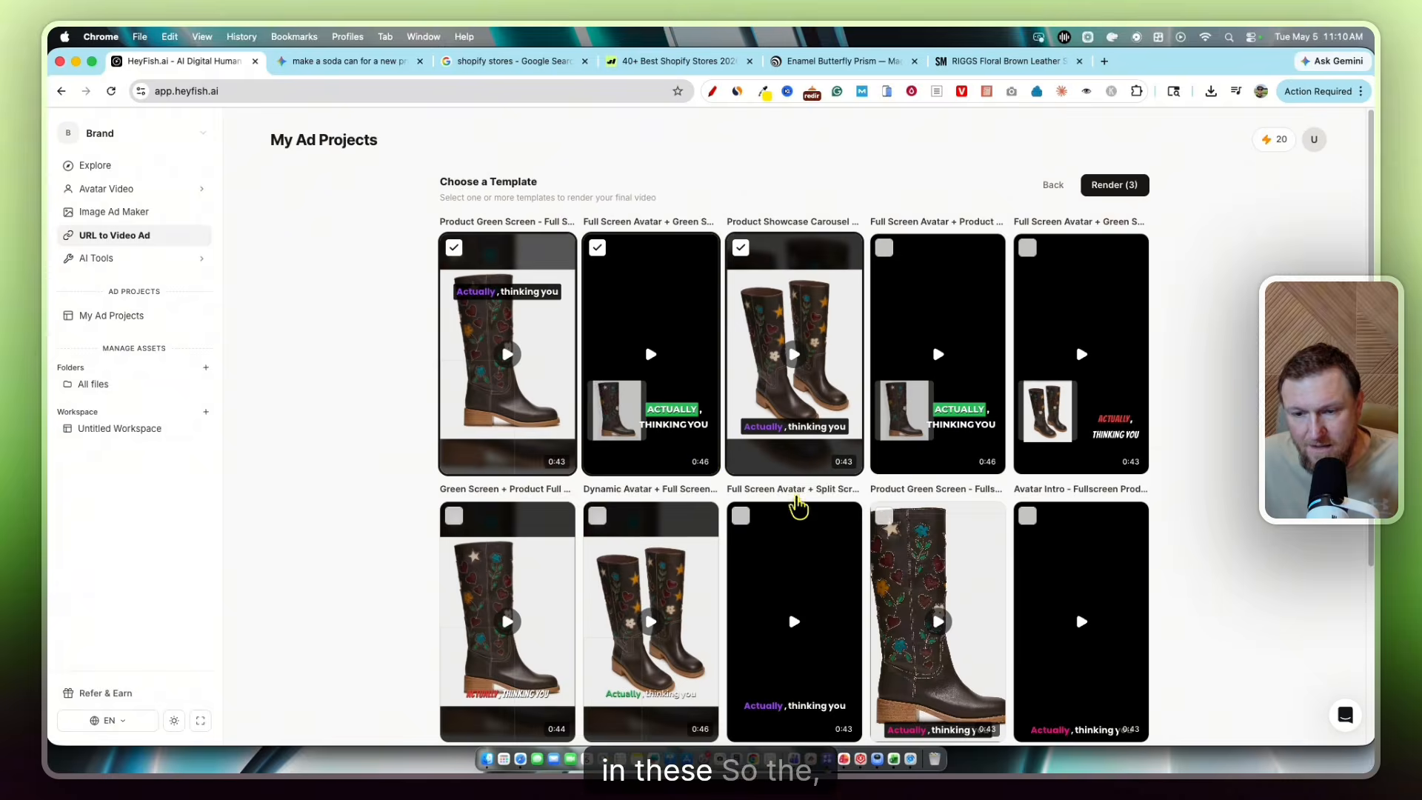
left_click(792, 360)
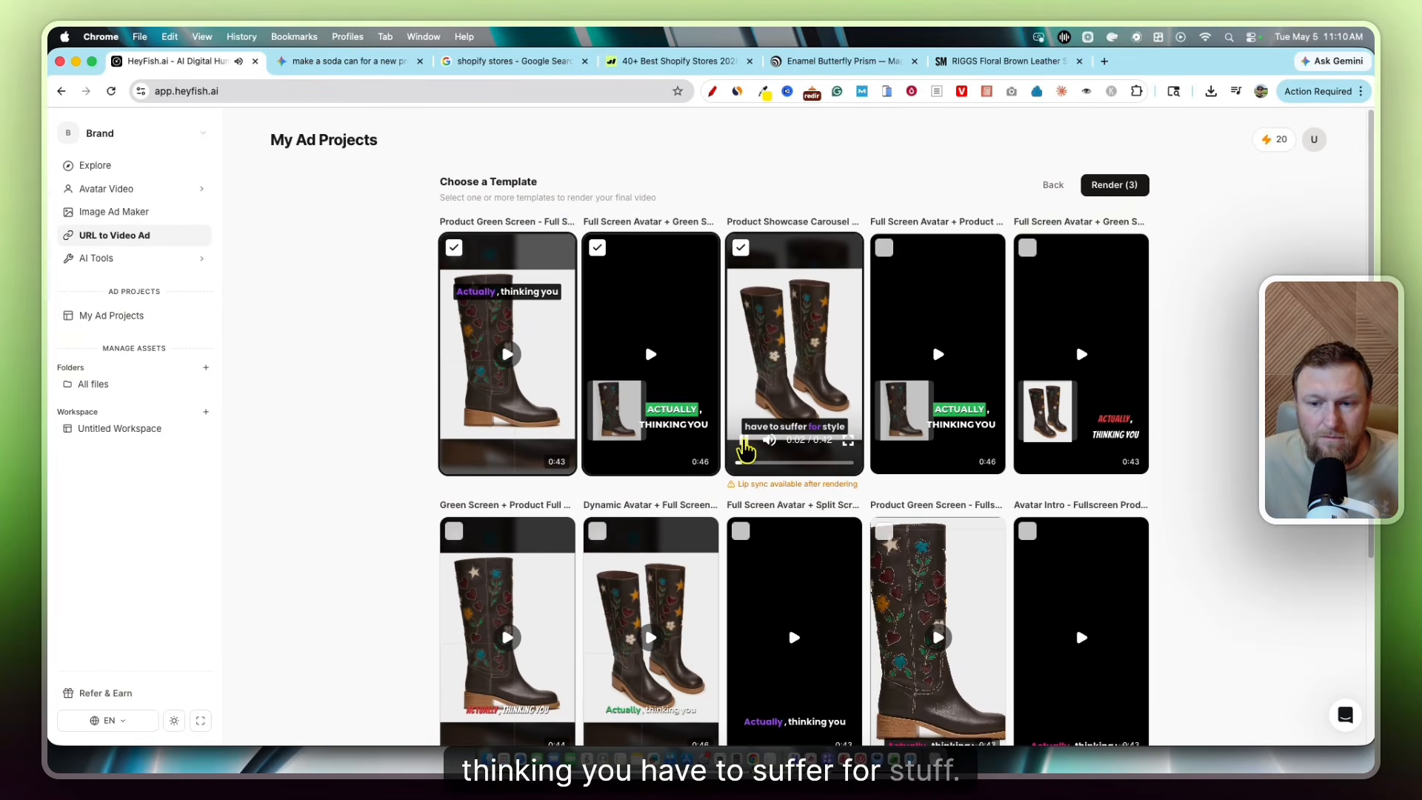
scroll(800, 576, "down", 2)
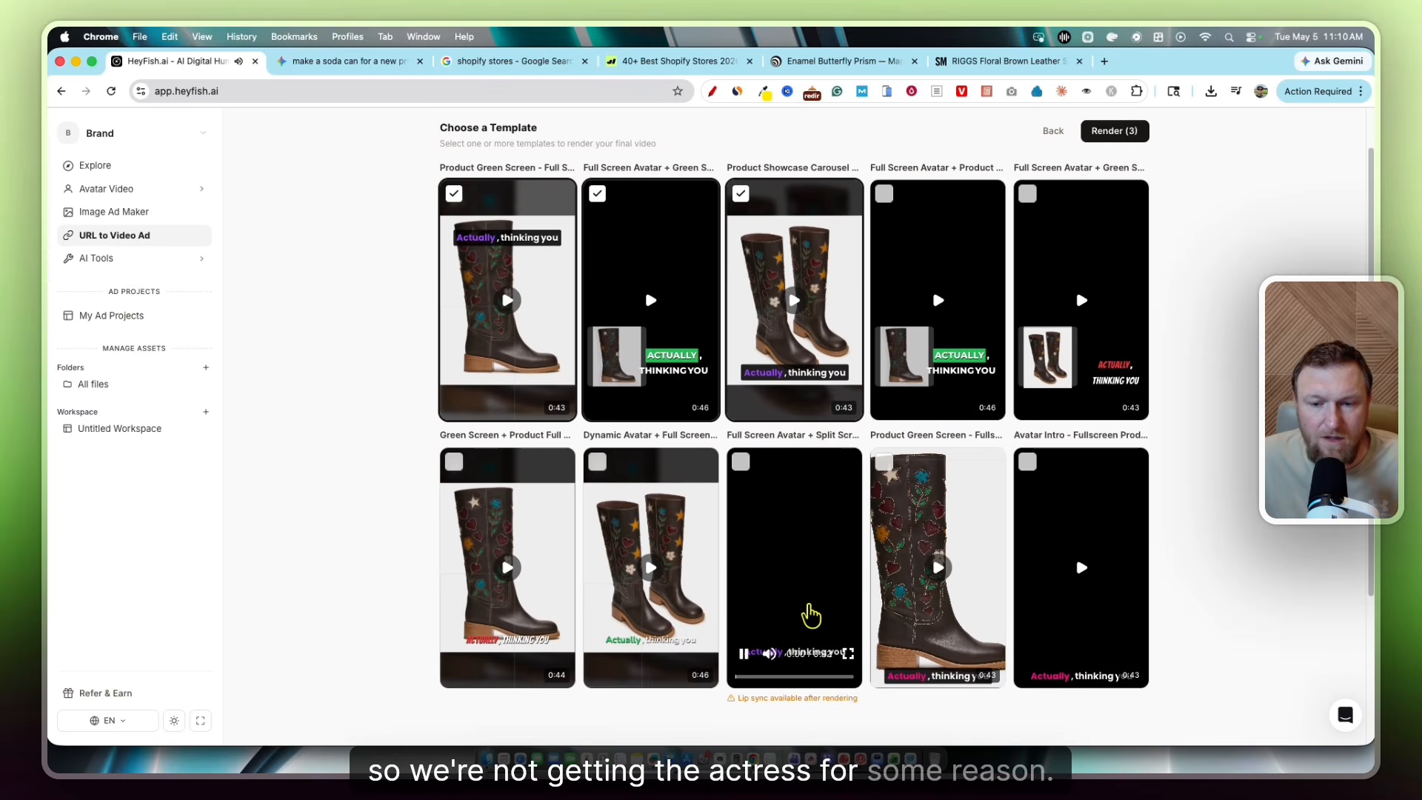
scroll(1030, 194, "up", 2)
scroll(841, 562, "down", 5)
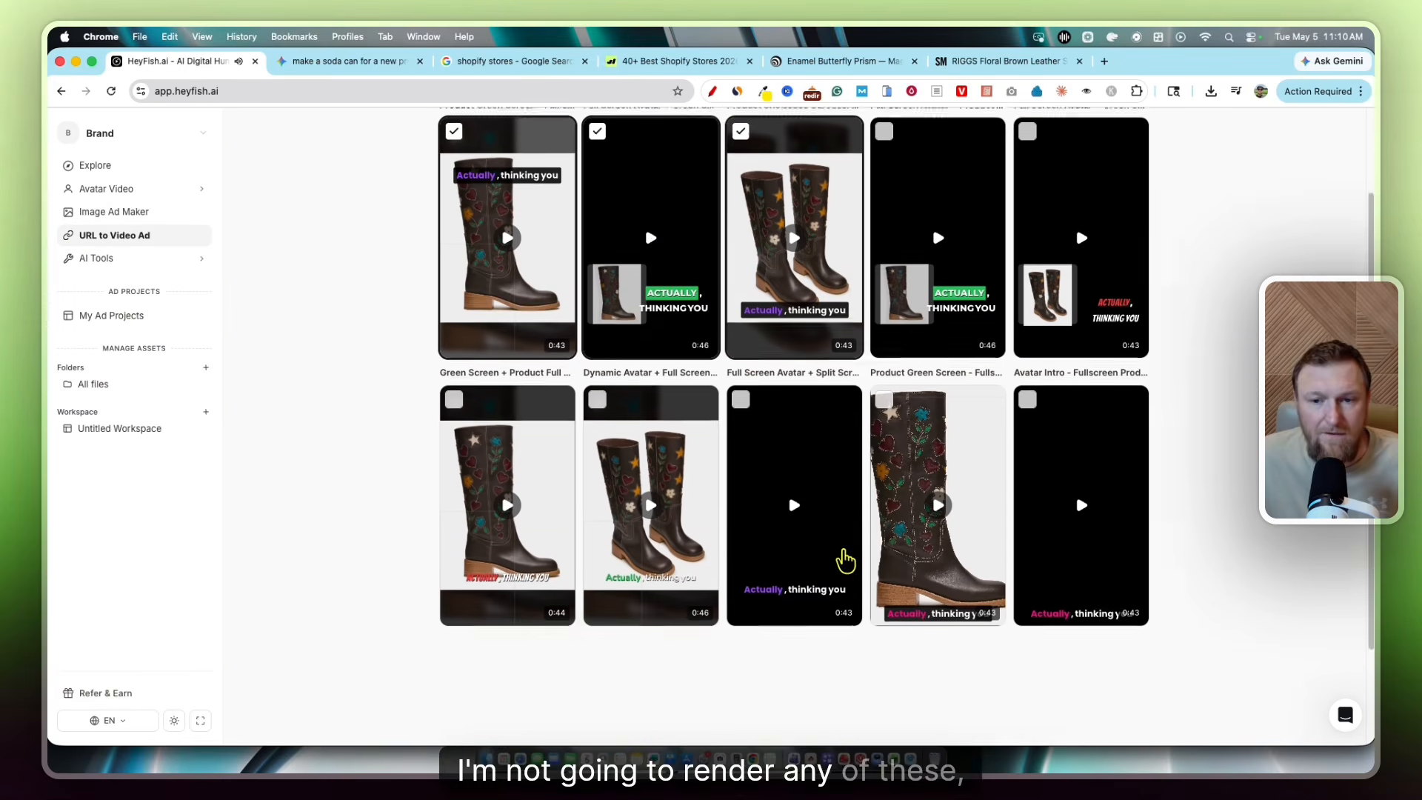
scroll(847, 482, "up", 5)
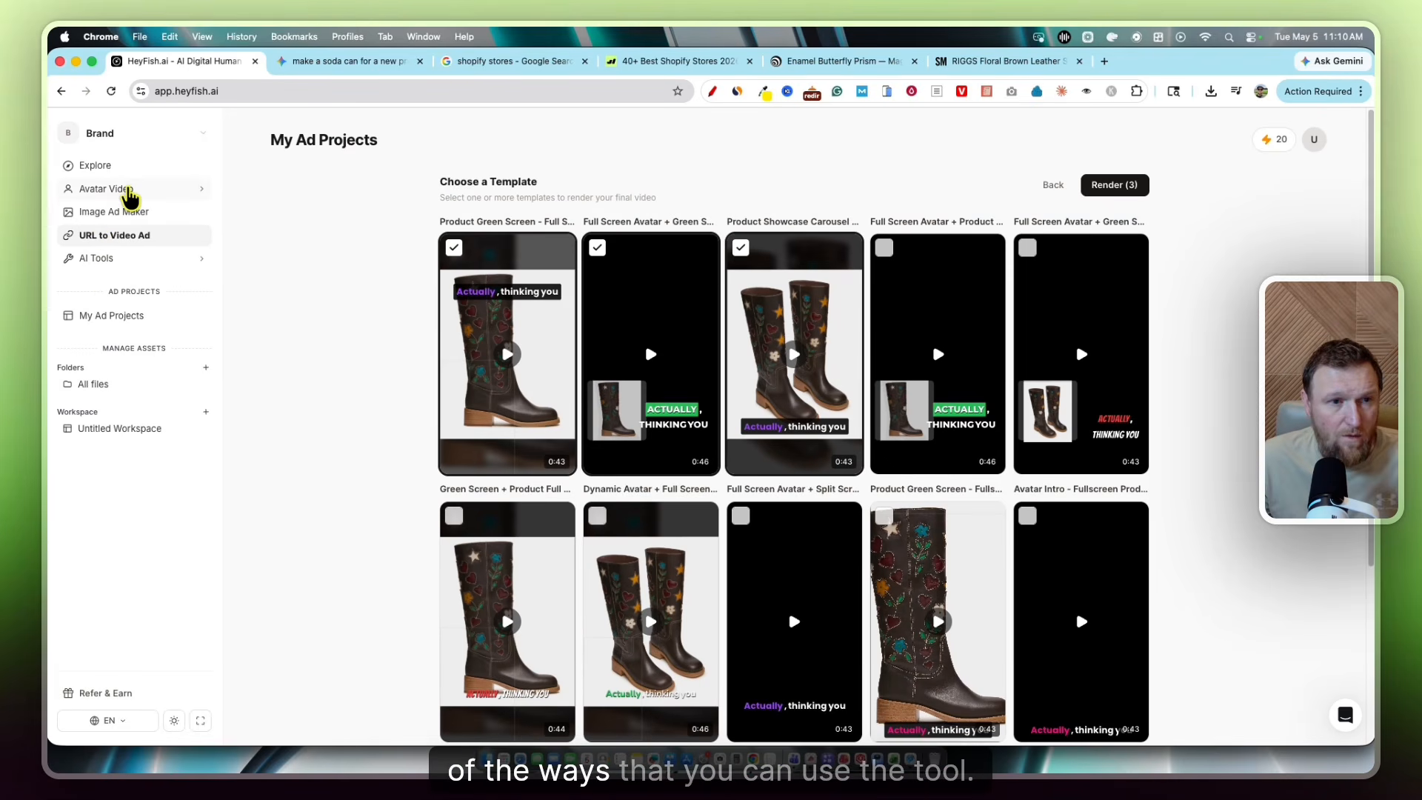
Start a Fashion Try-On Actors video under Avatar Video and choose the close-up boots actor
left_click(132, 192)
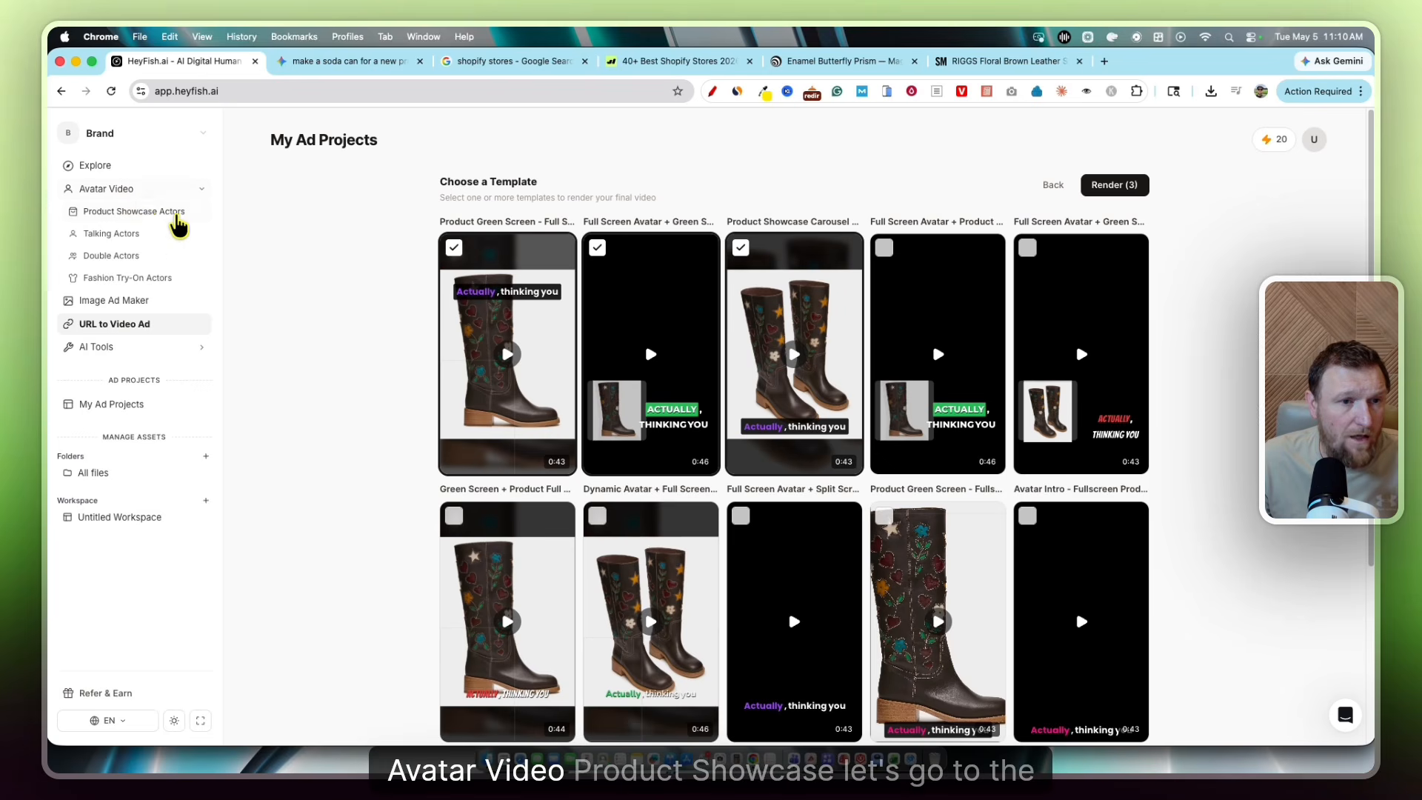
left_click(129, 280)
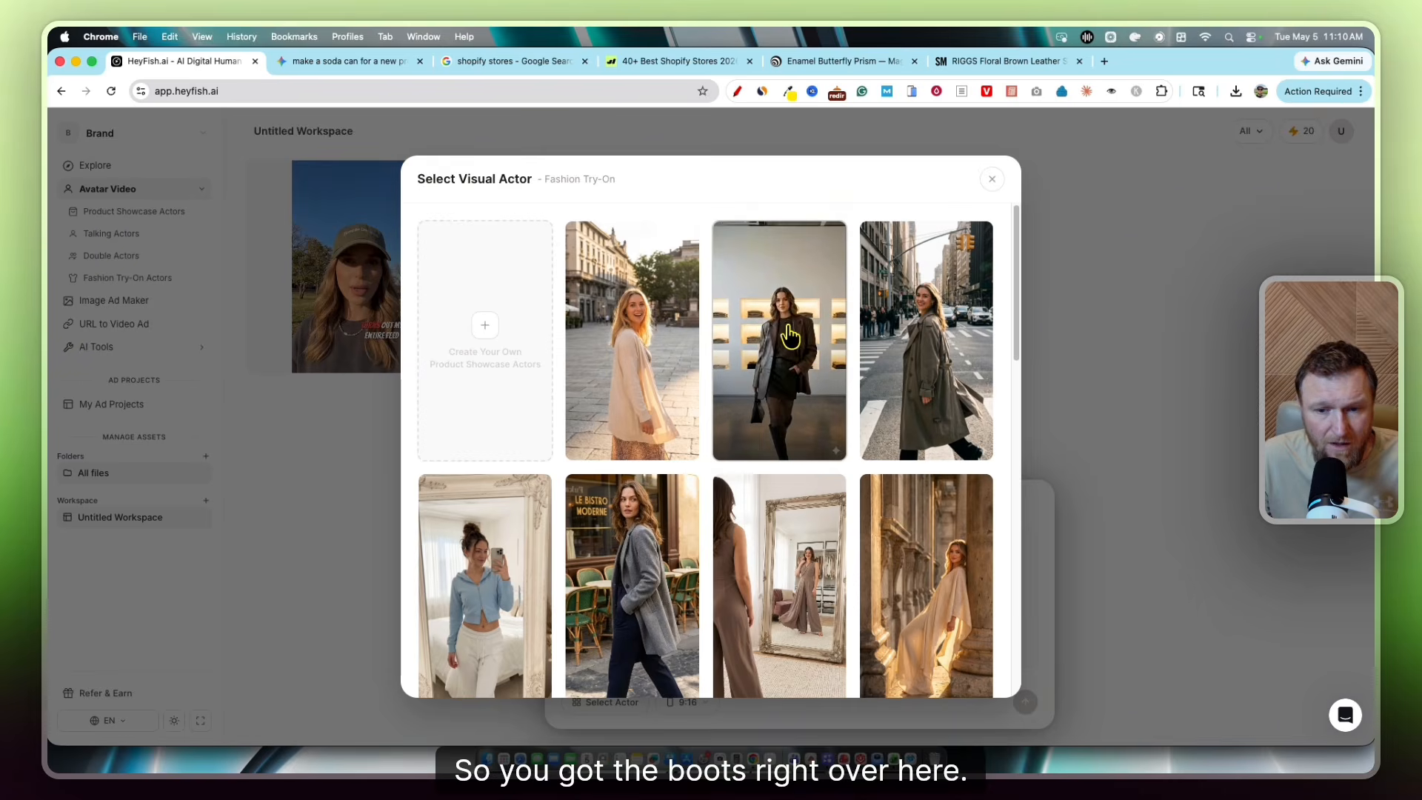
scroll(642, 504, "down", 5)
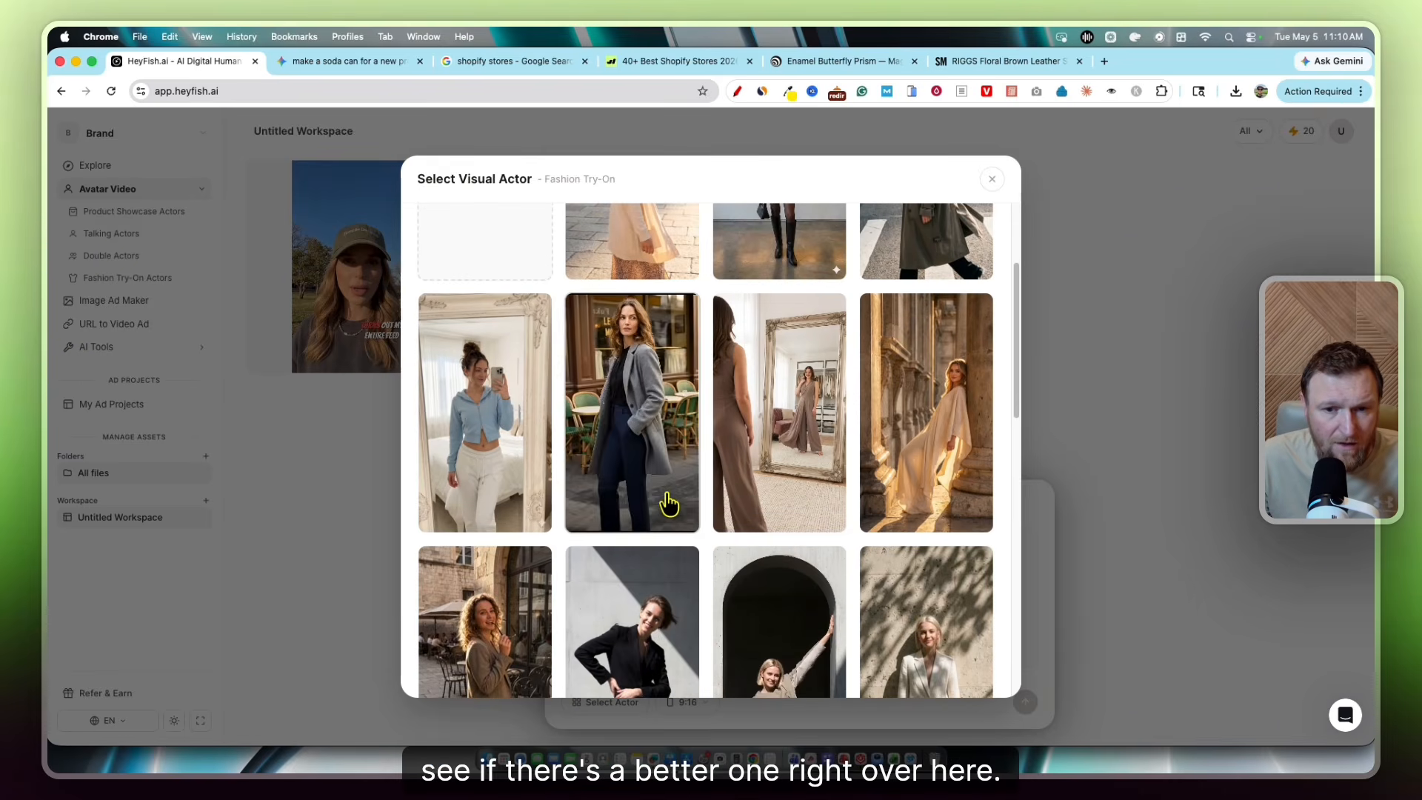
scroll(662, 502, "down", 5)
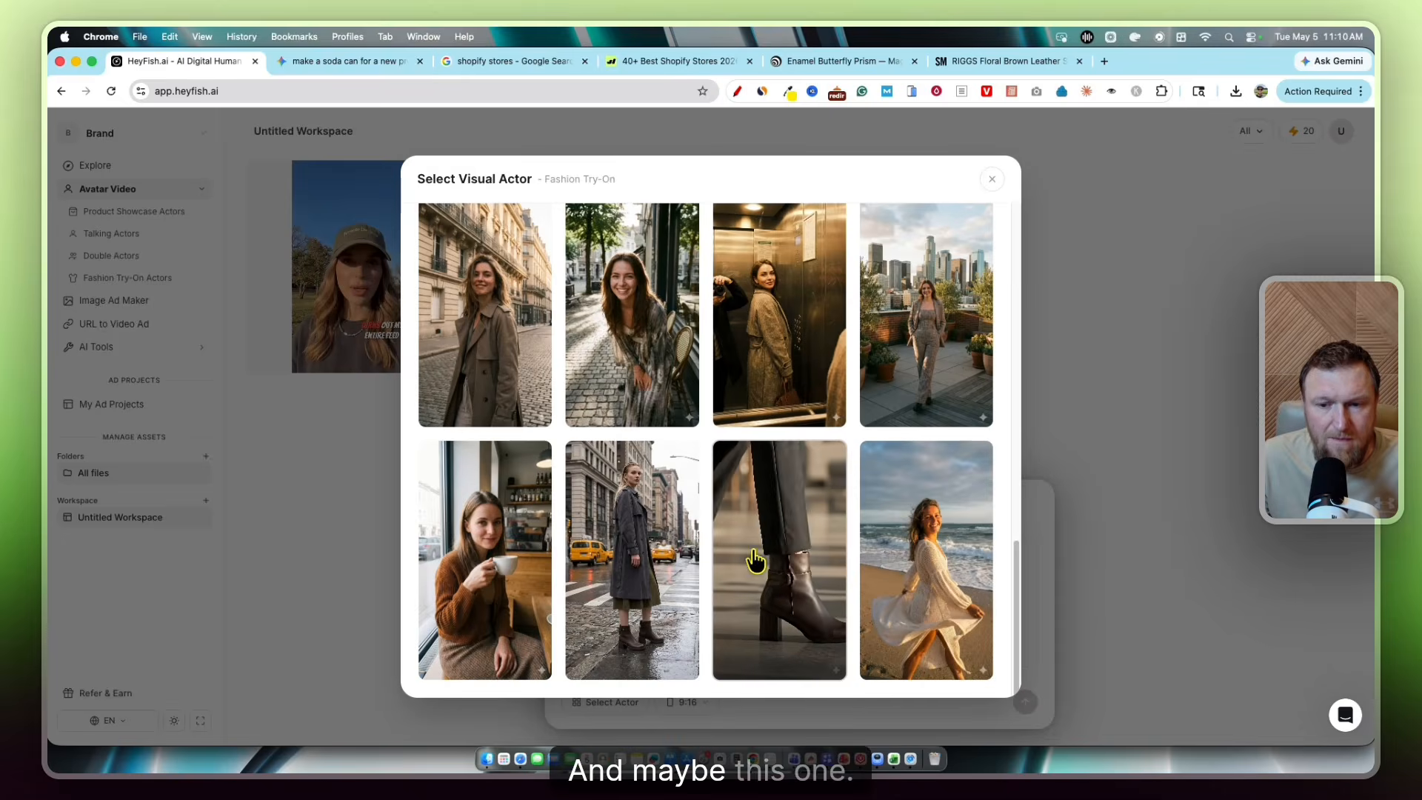
left_click(779, 563)
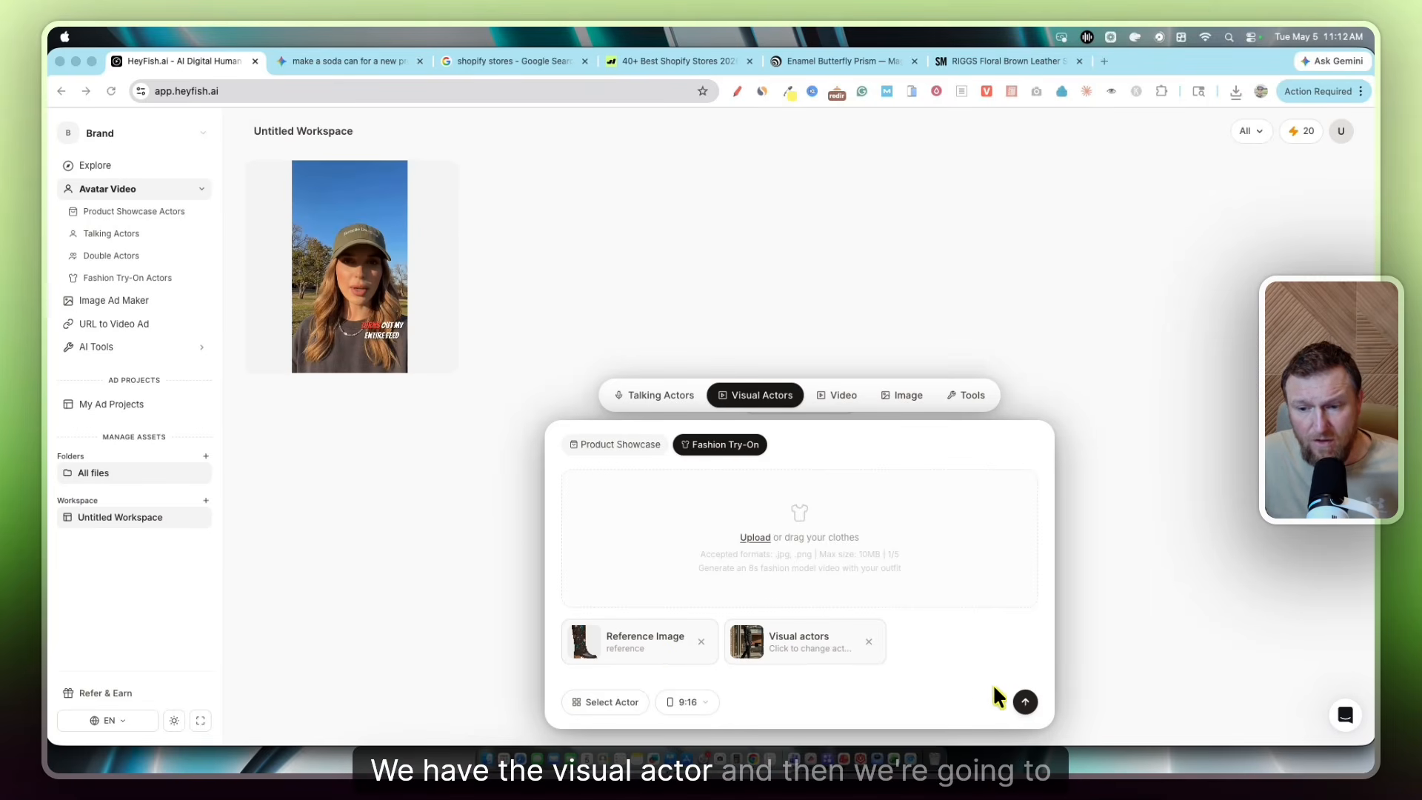
Upload two STEVEMADDEN boot .webp photos from Downloads as reference images
left_click(617, 704)
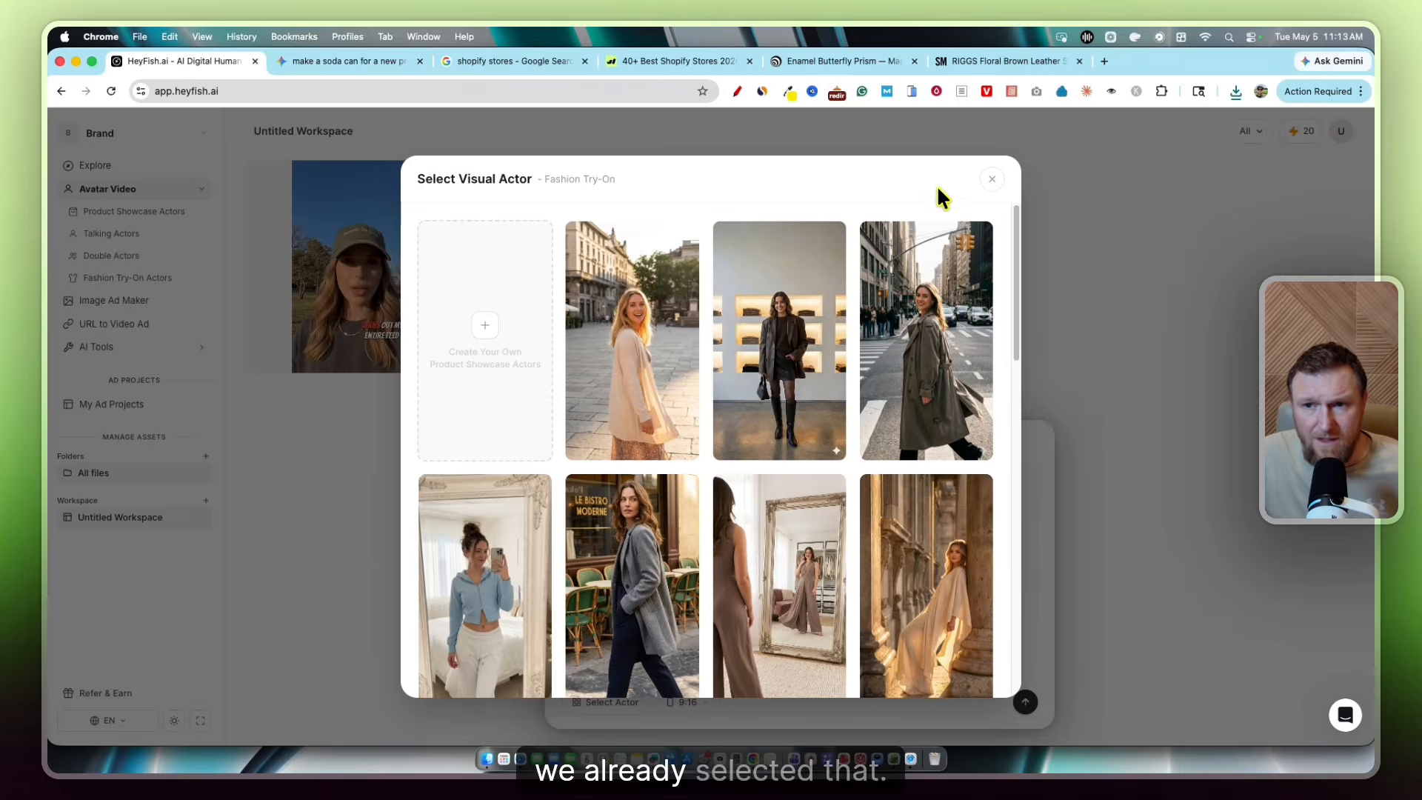
left_click(991, 180)
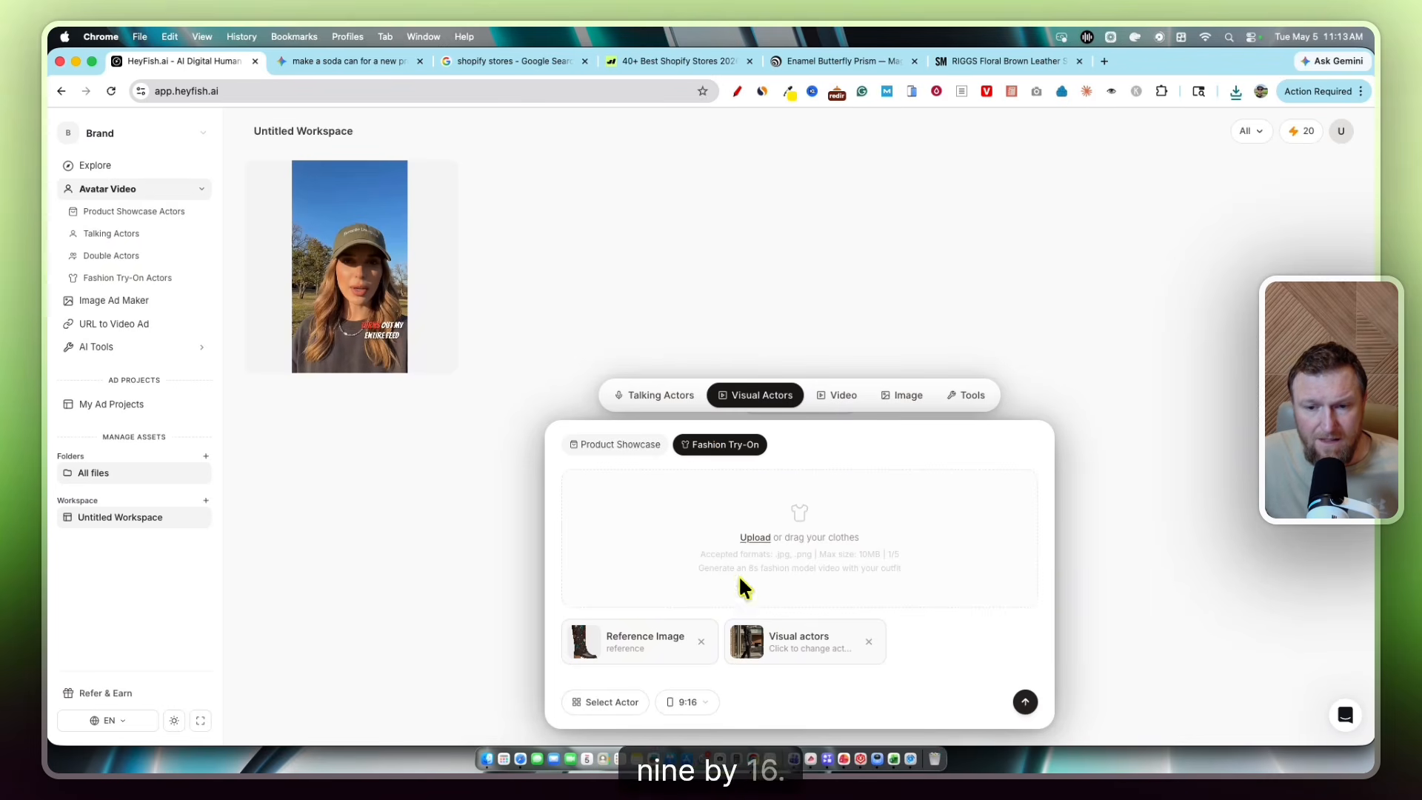
left_click(757, 542)
left_click(710, 440)
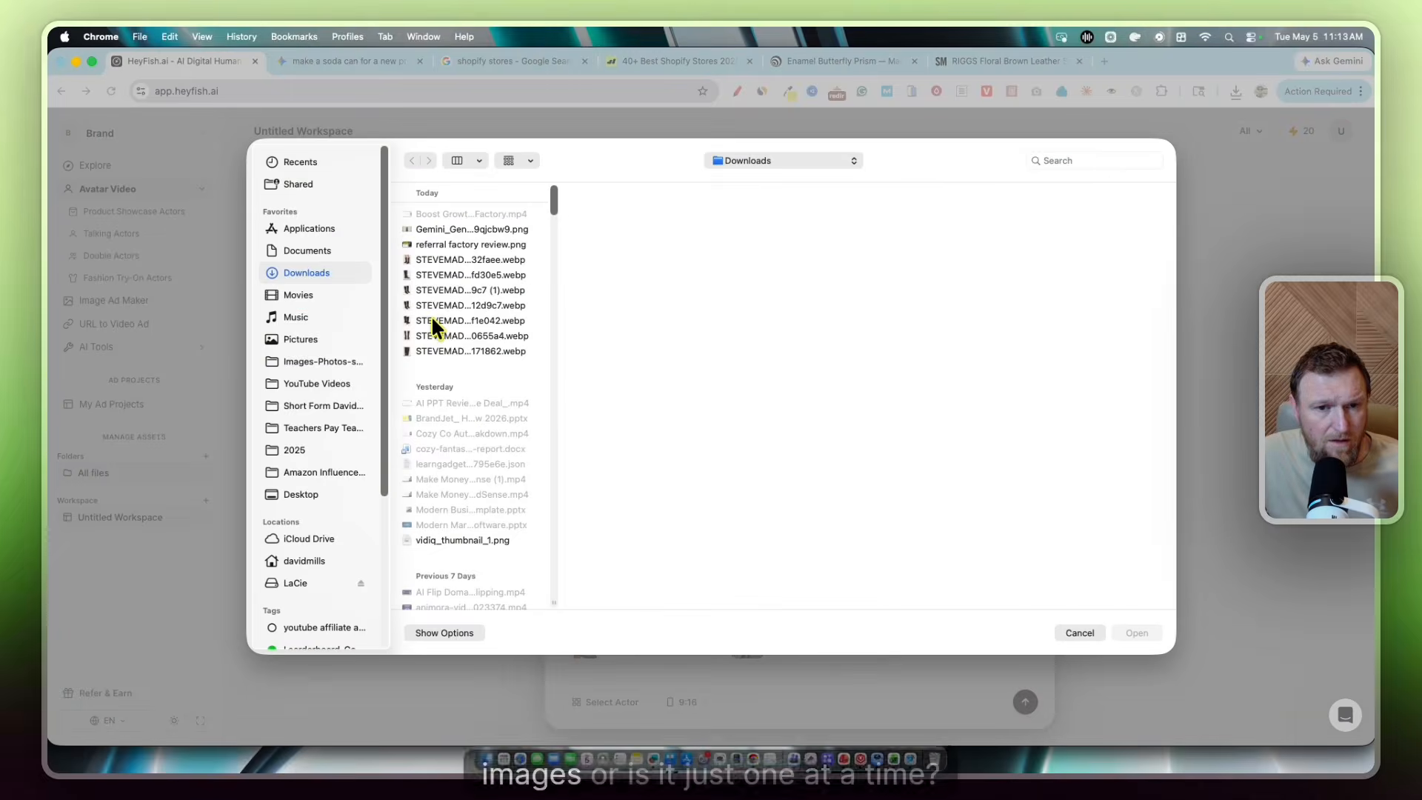
left_click(431, 316)
left_click(433, 304, "super")
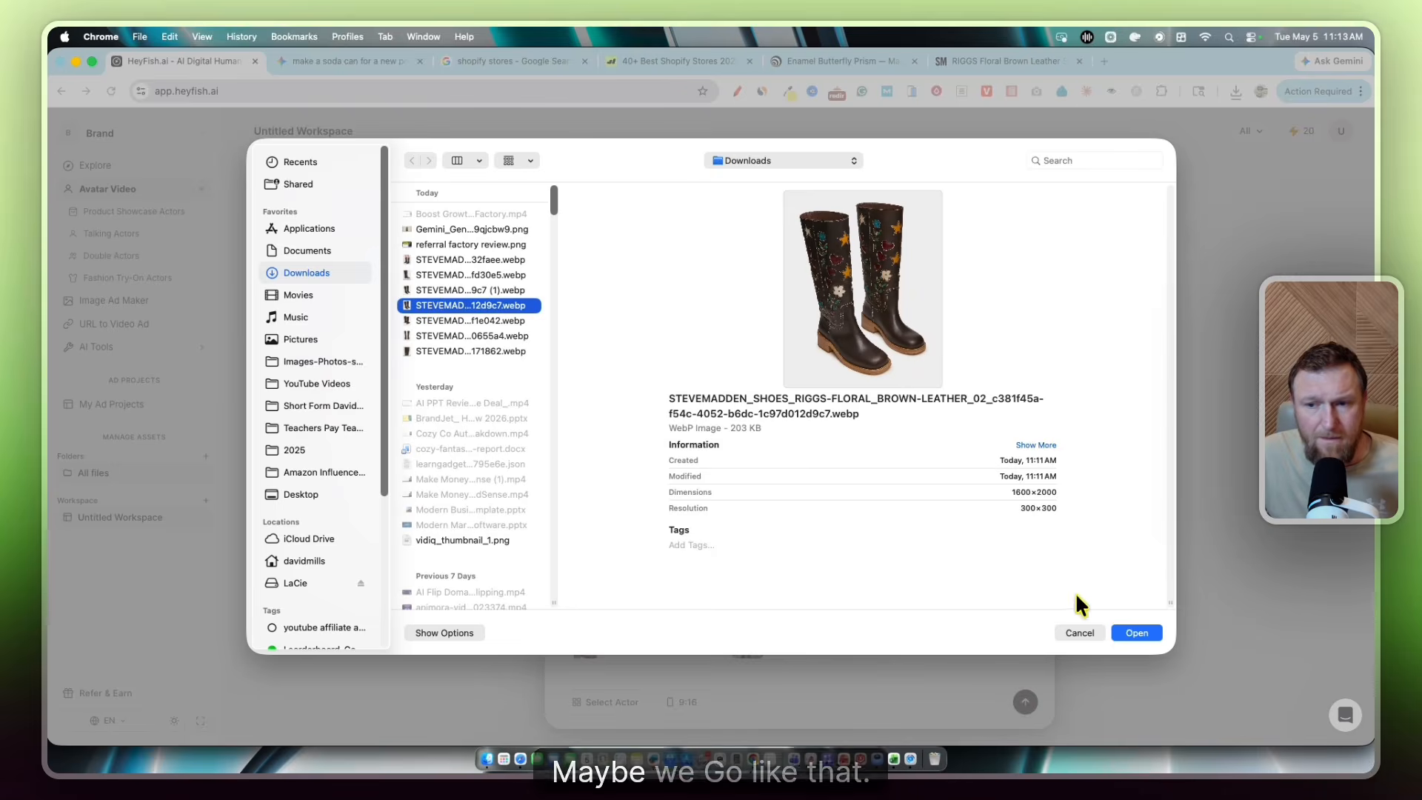
left_click(1137, 632)
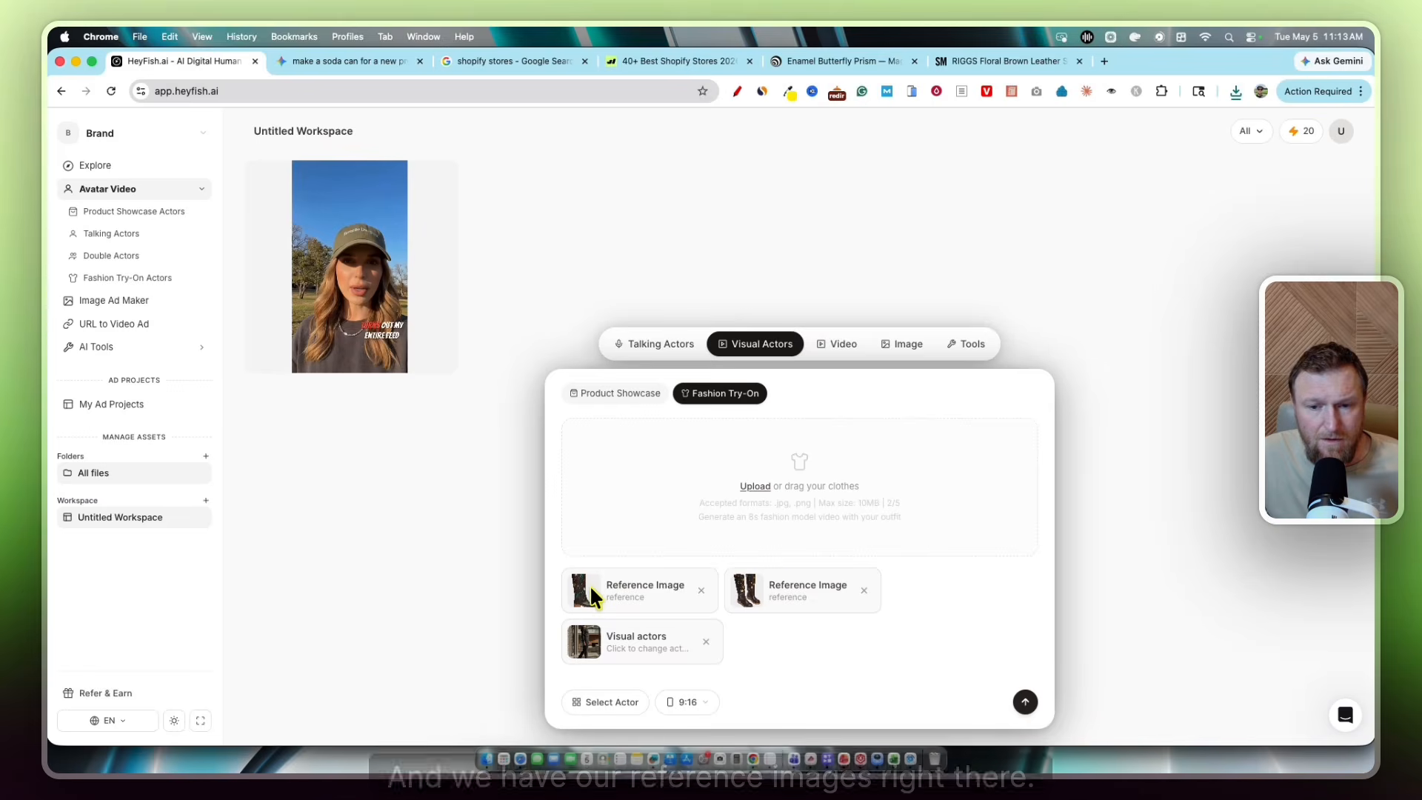
Generate the fashion try-on video, confirming the 6-credit cost
left_click(1023, 699)
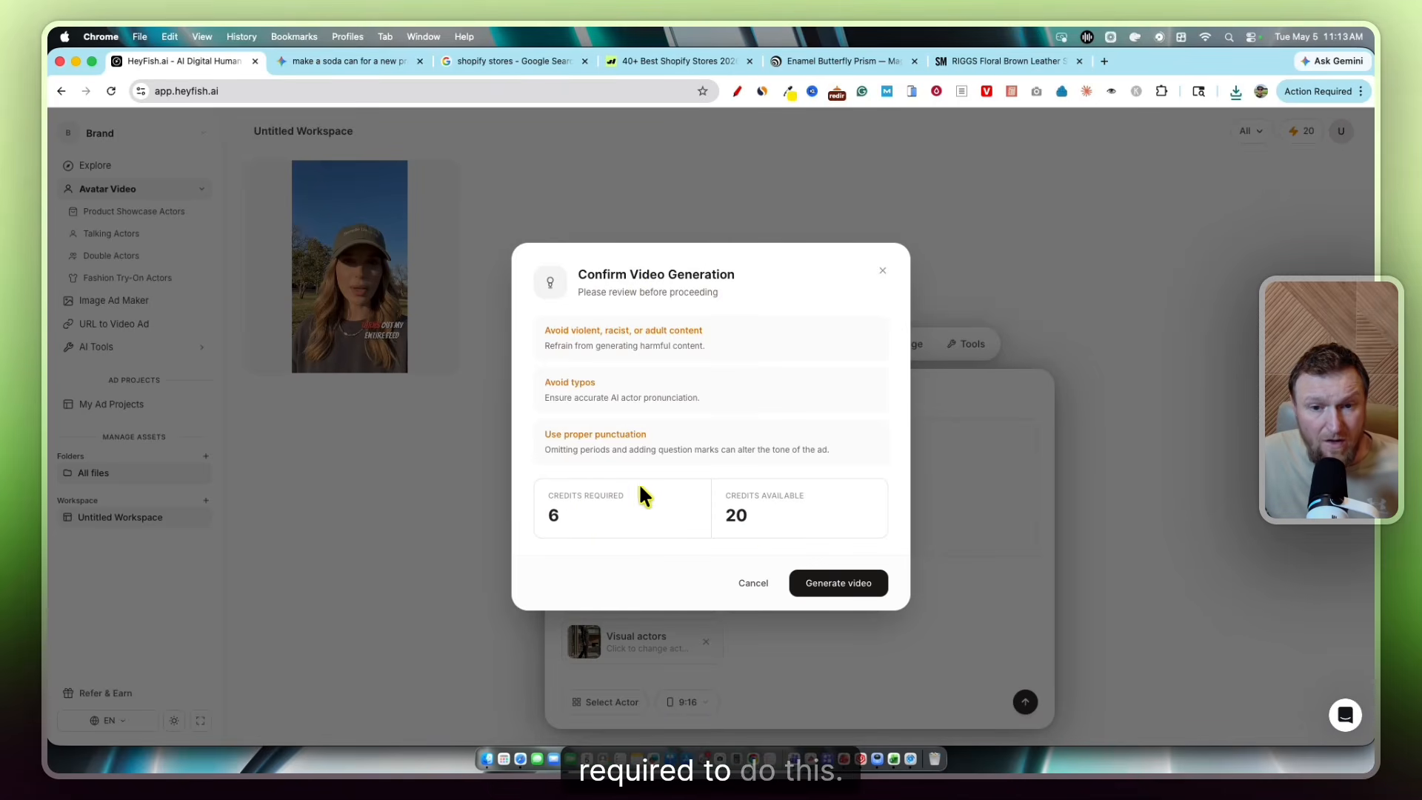
left_click(896, 646)
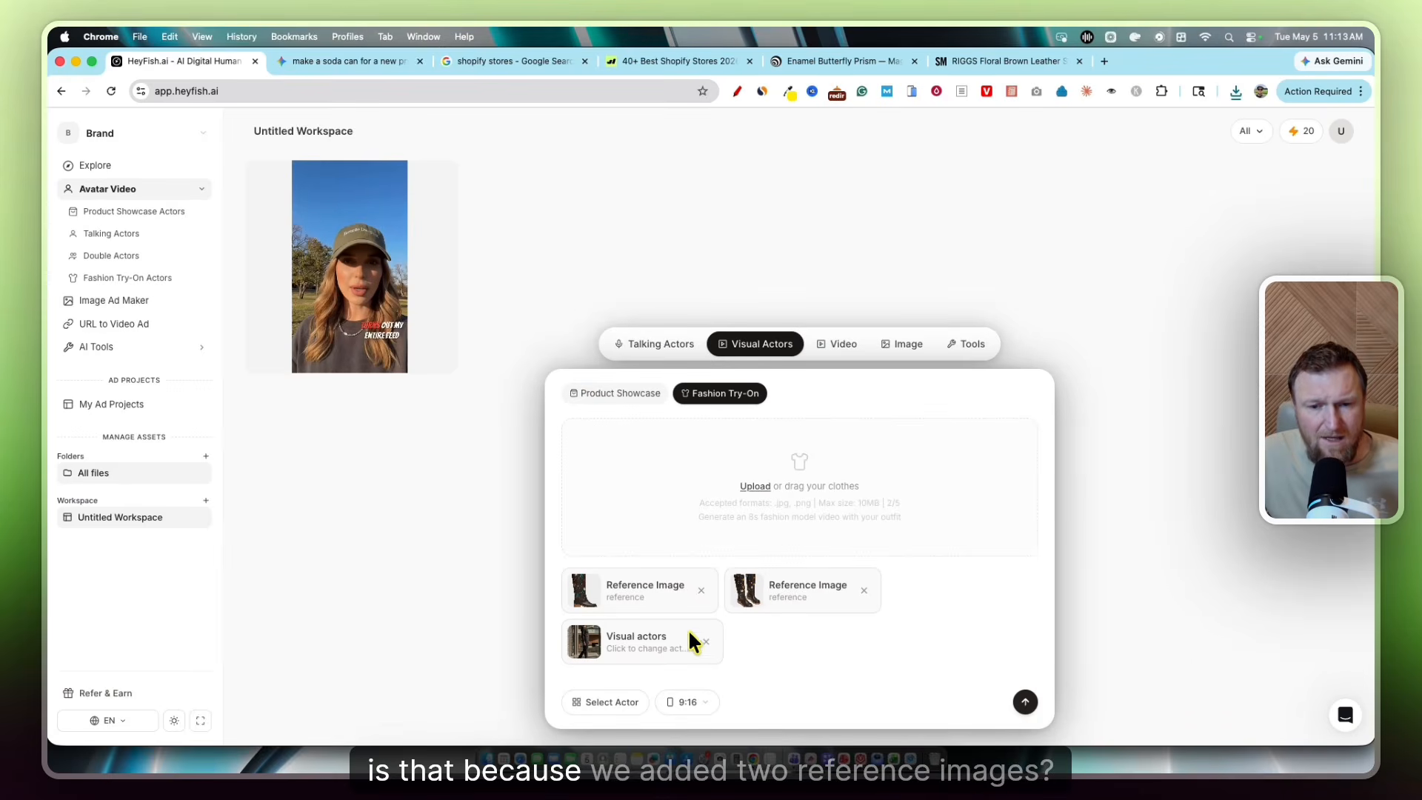
left_click(864, 591)
left_click(1026, 702)
left_click(857, 652)
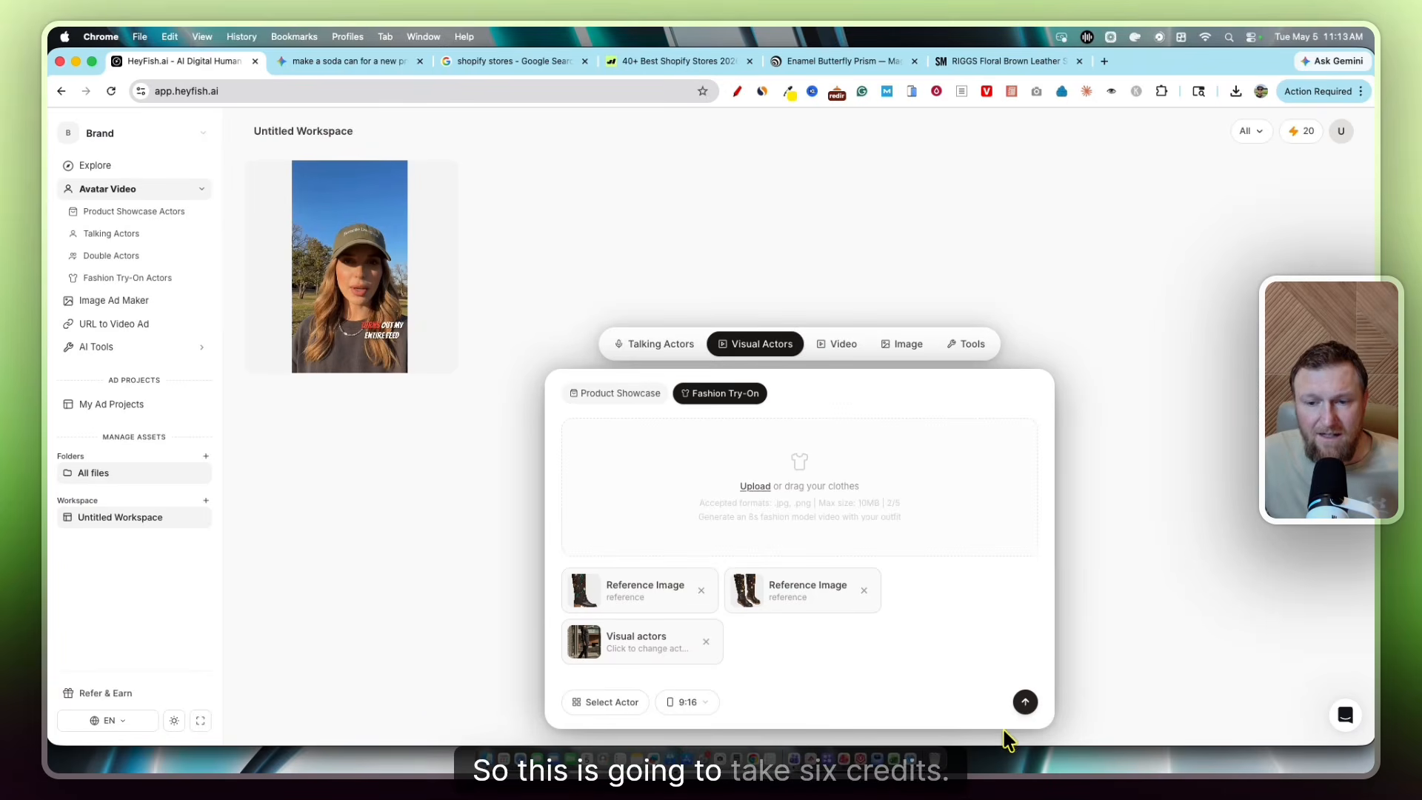
left_click(1027, 704)
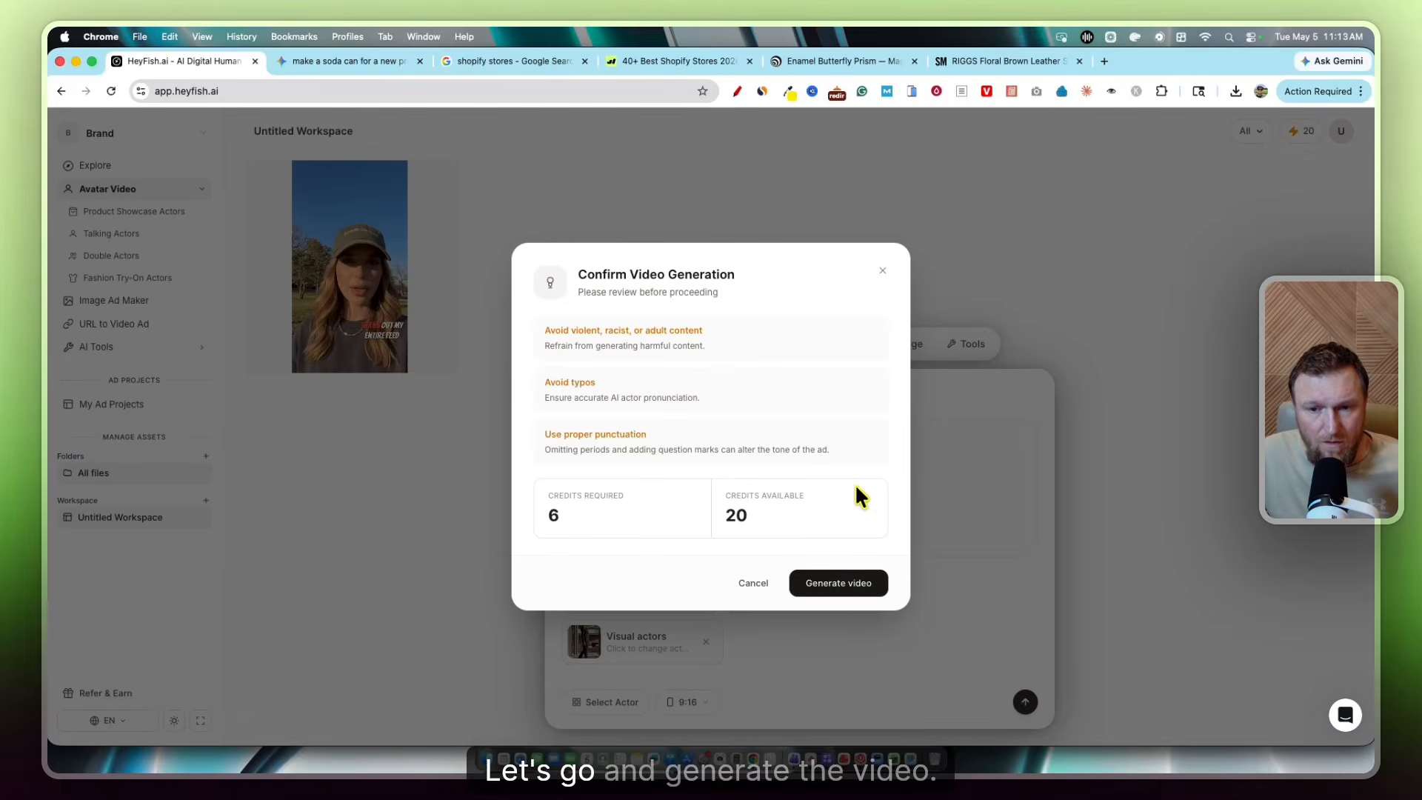
left_click(843, 585)
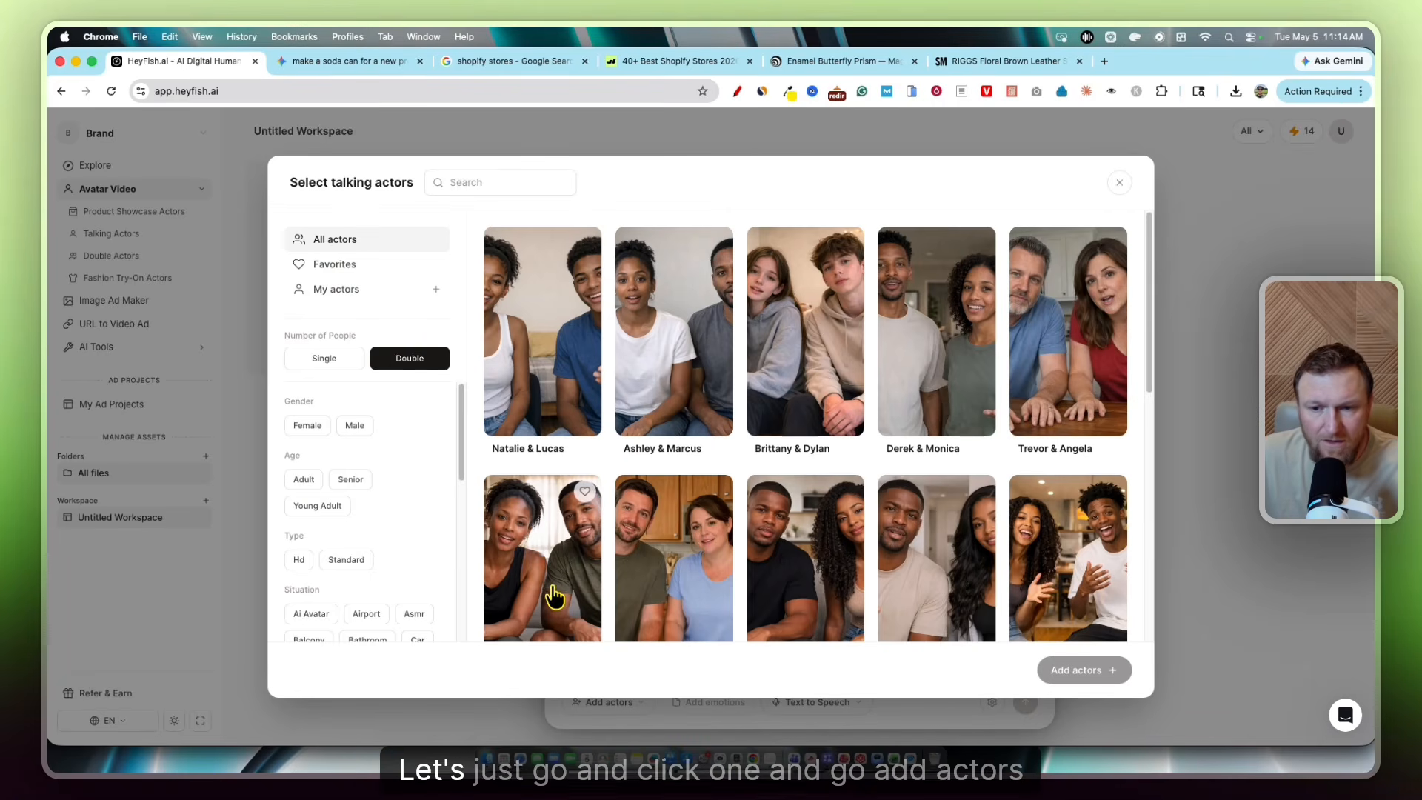
Add the Jessica & Kenneth actor pair, voicing Person A with Alice and Person B with Bill
left_click(582, 571)
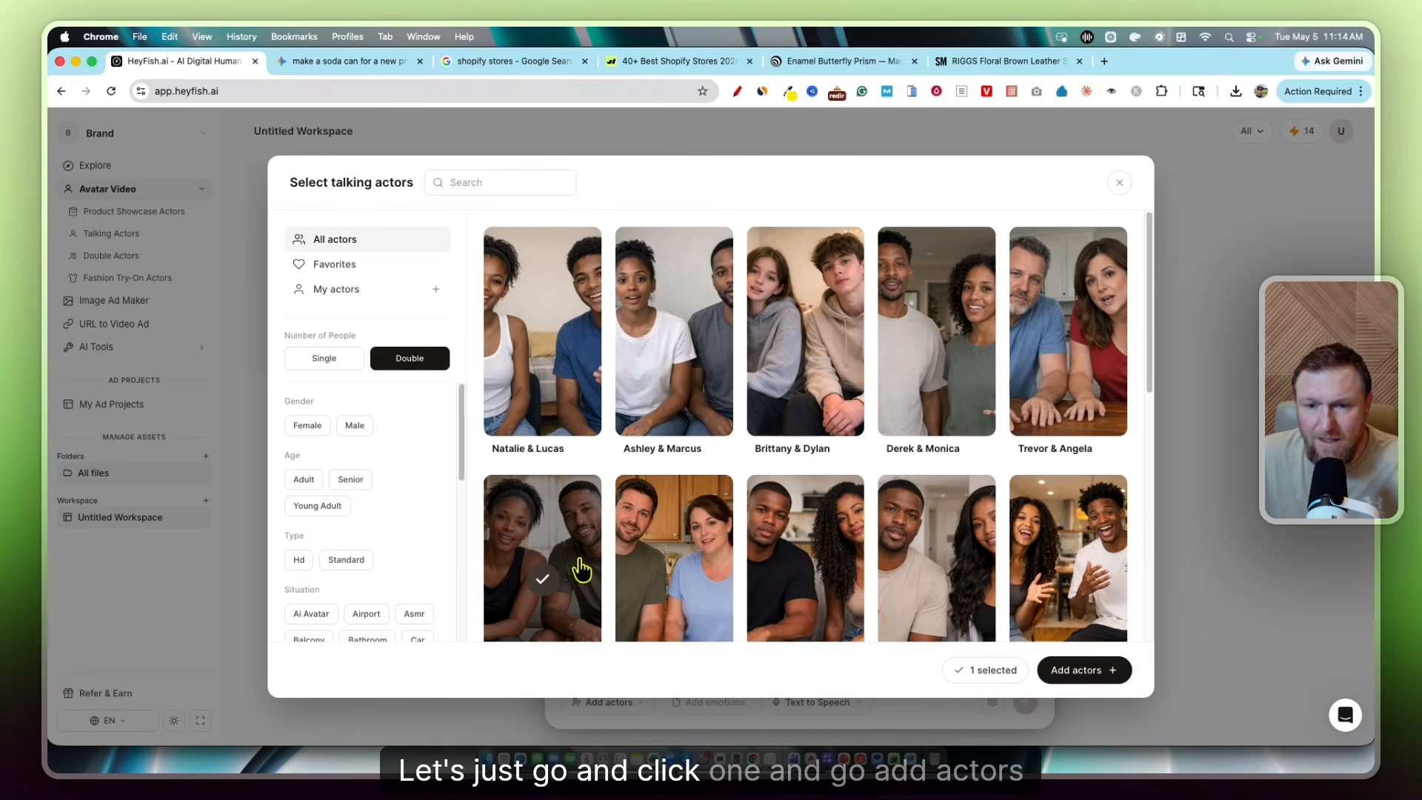
left_click(1080, 670)
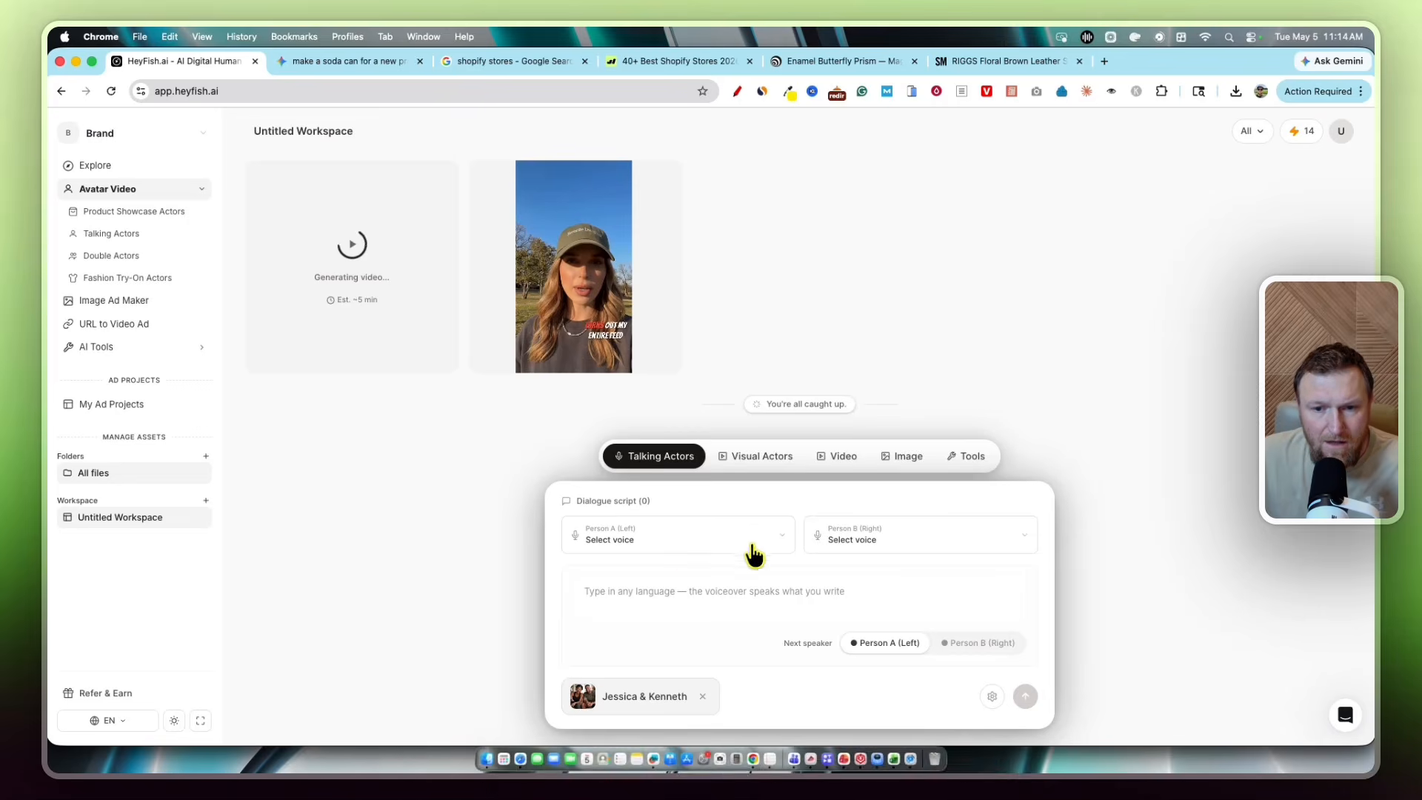
left_click(630, 549)
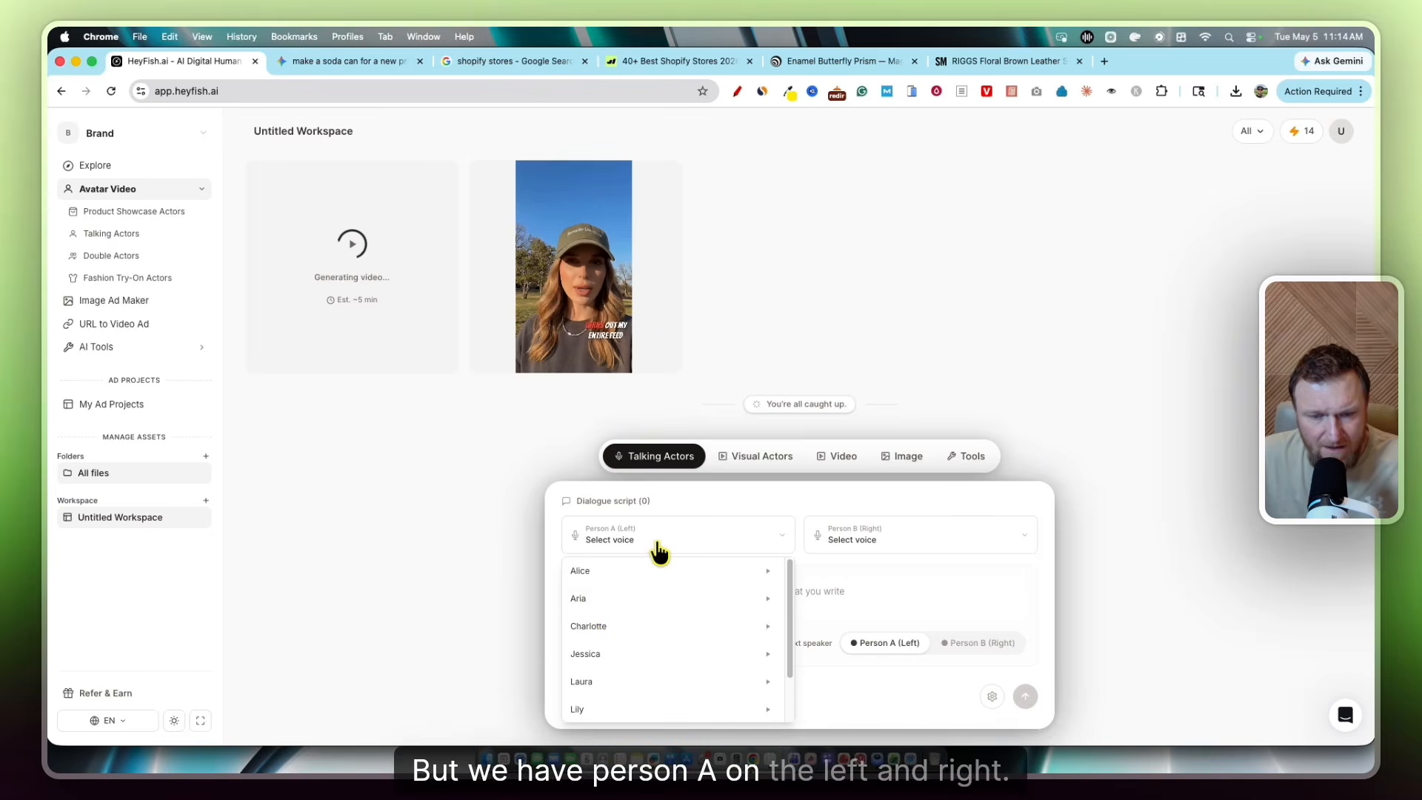
left_click(729, 496)
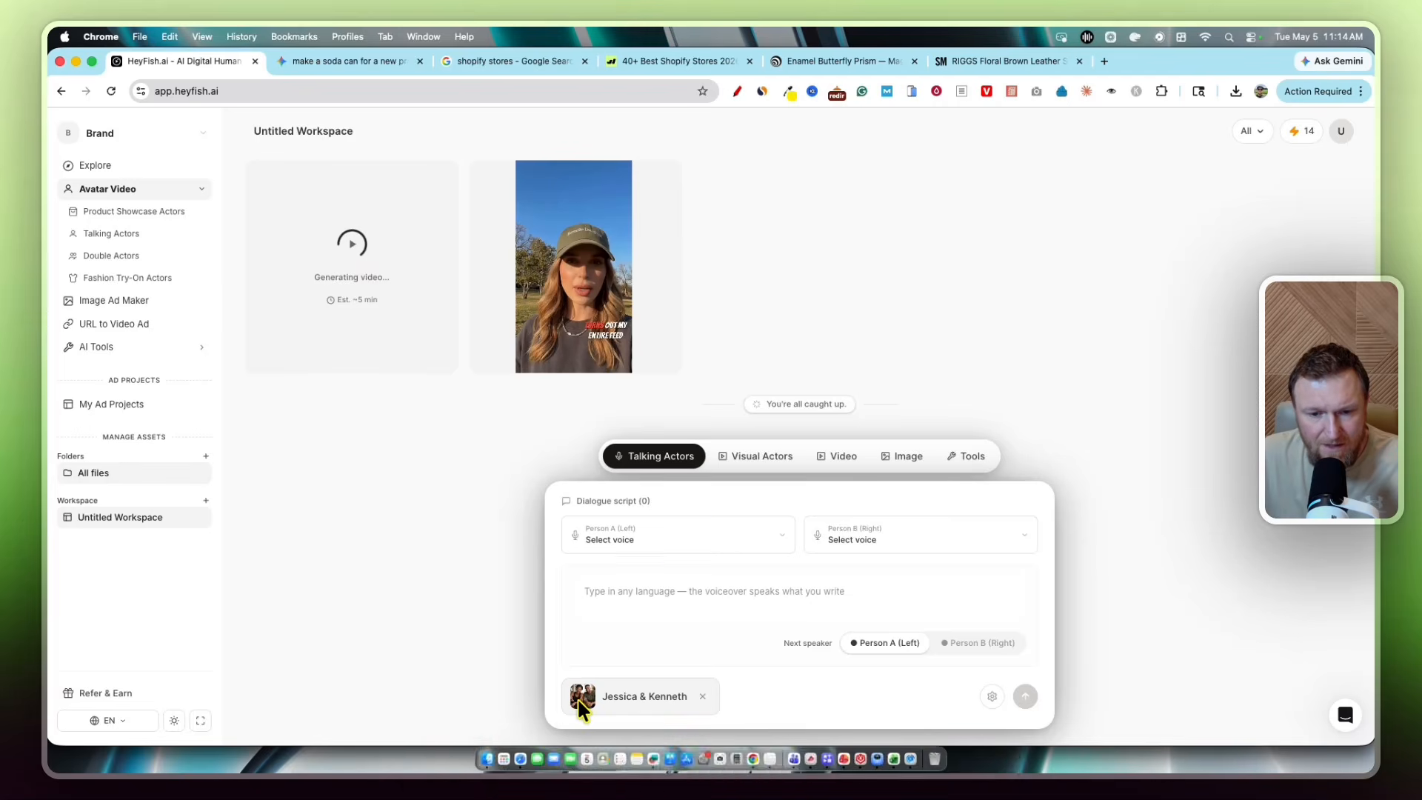
left_click(624, 548)
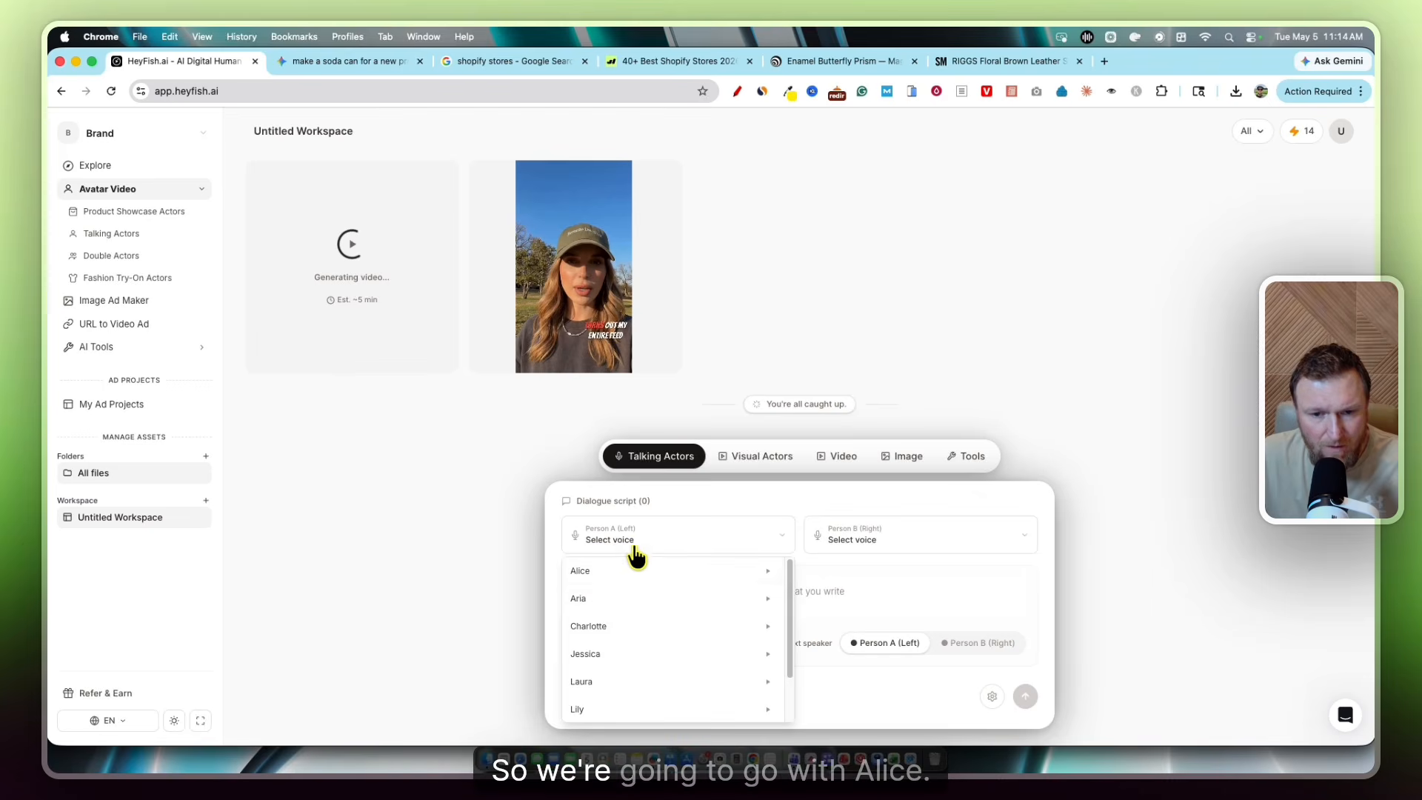
left_click(589, 578)
left_click(862, 548)
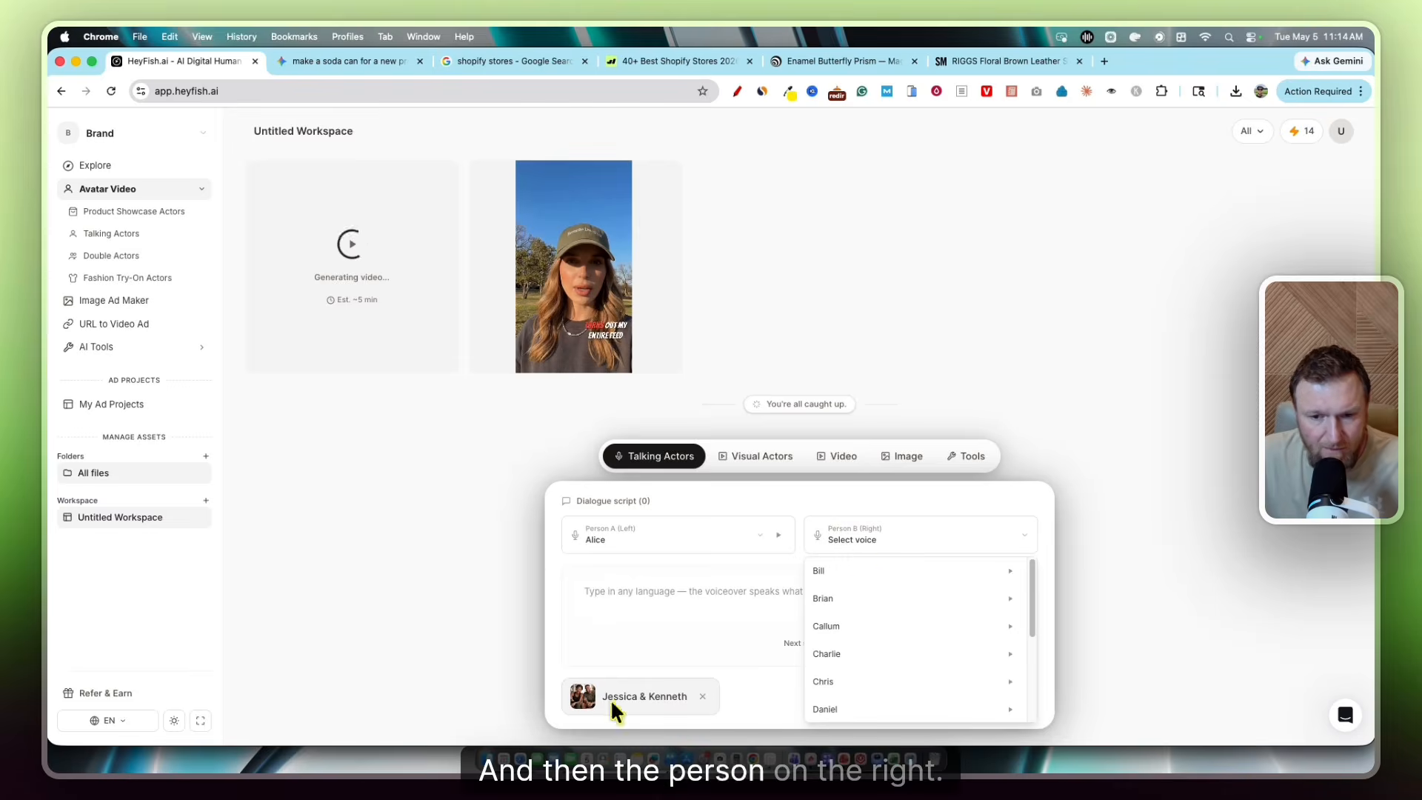
left_click(897, 574)
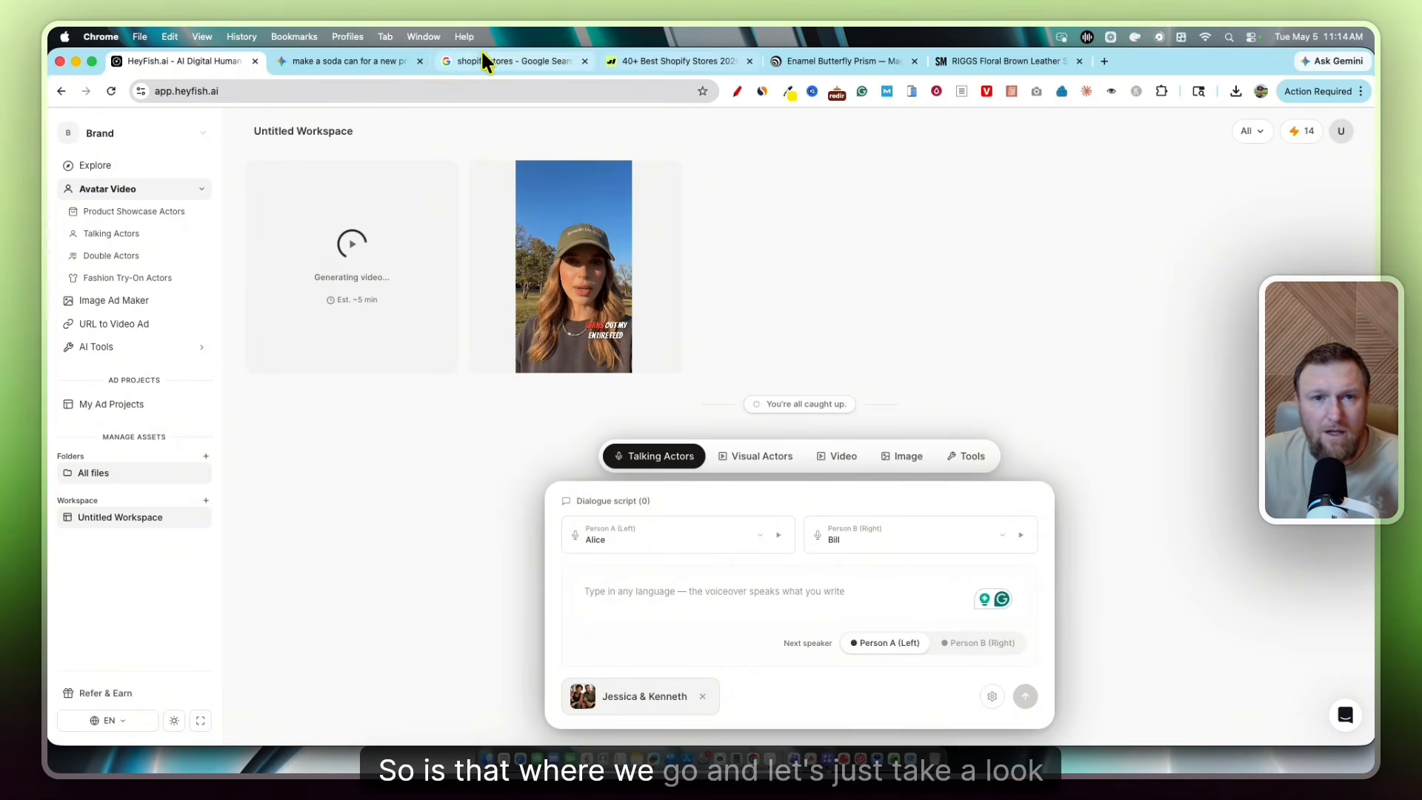
Copy the Crazy Soda script response from the Gemini chat
left_click(341, 64)
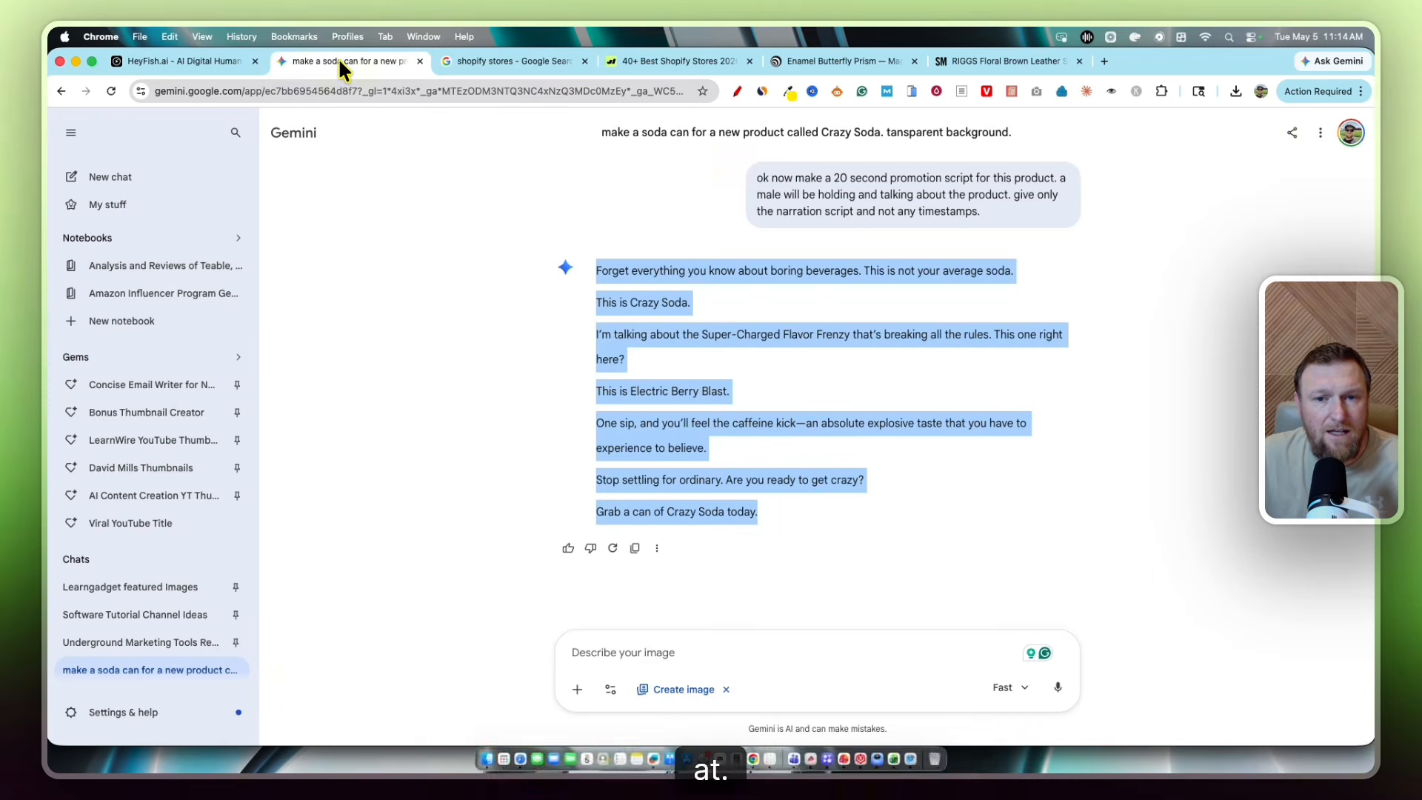
left_click(680, 357)
left_click_drag(596, 272, 811, 521)
key("super+c")
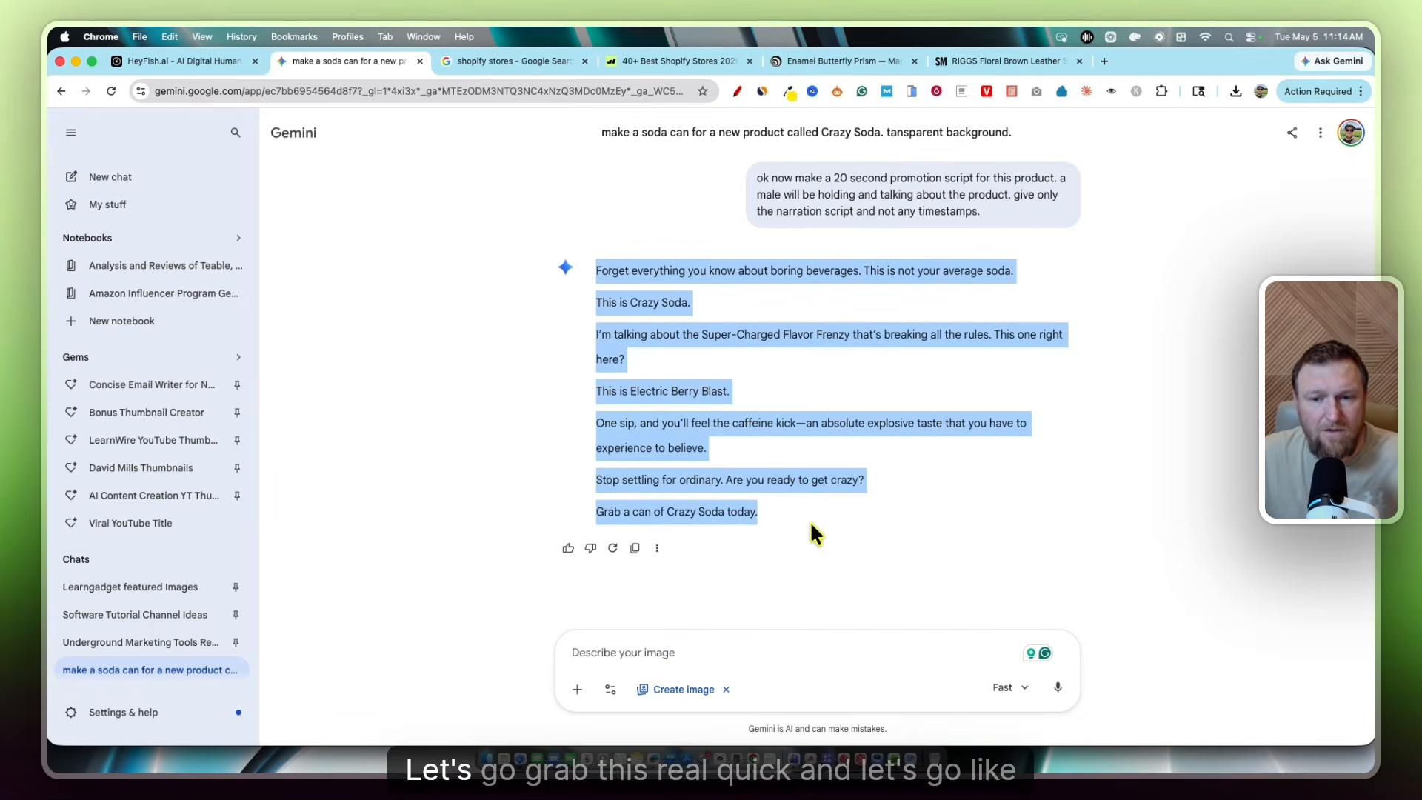
key("ctrl+shift+Tab")
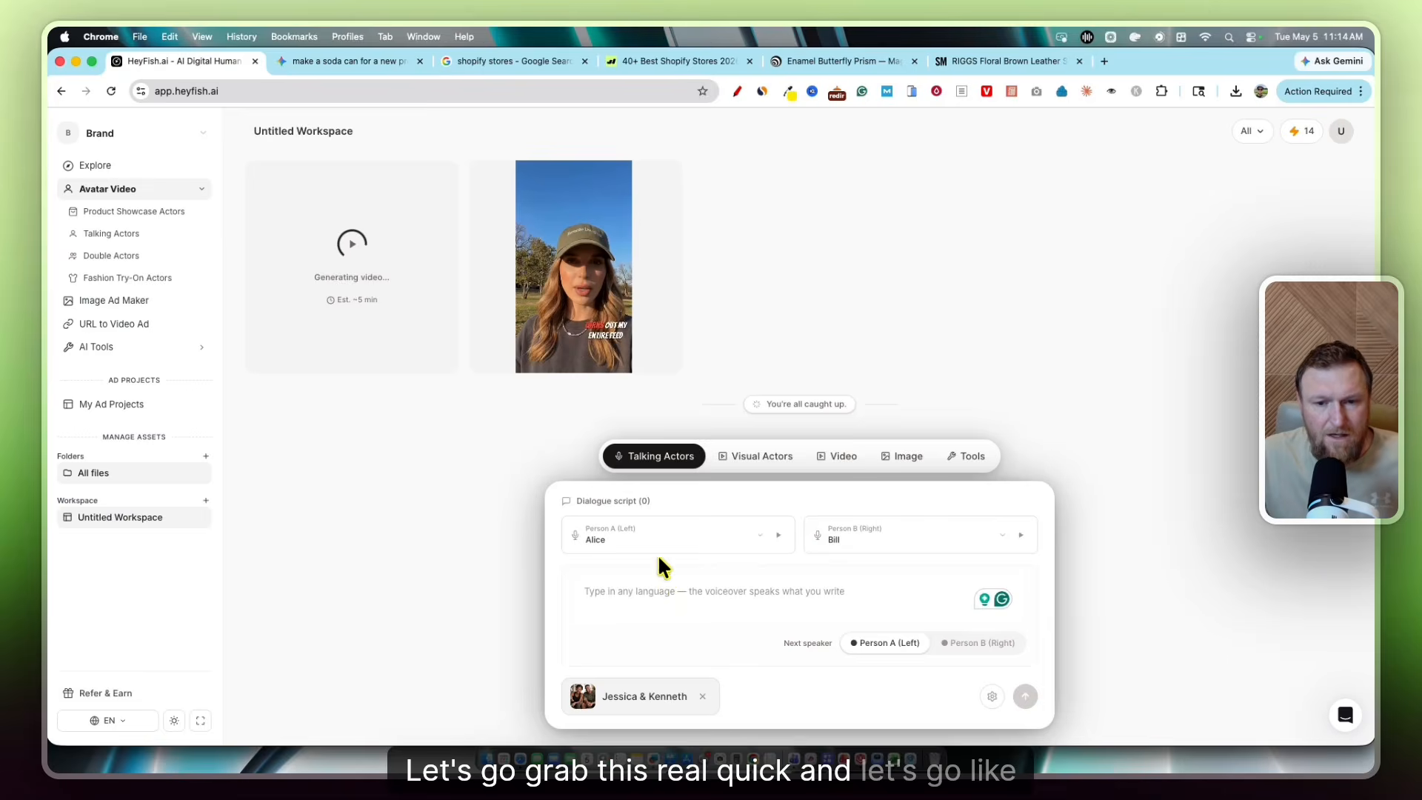
Paste the Crazy Soda script into the dialogue box and cut its last four paragraphs
left_click(642, 596)
key("super+v")
left_click_drag(724, 606, 575, 508)
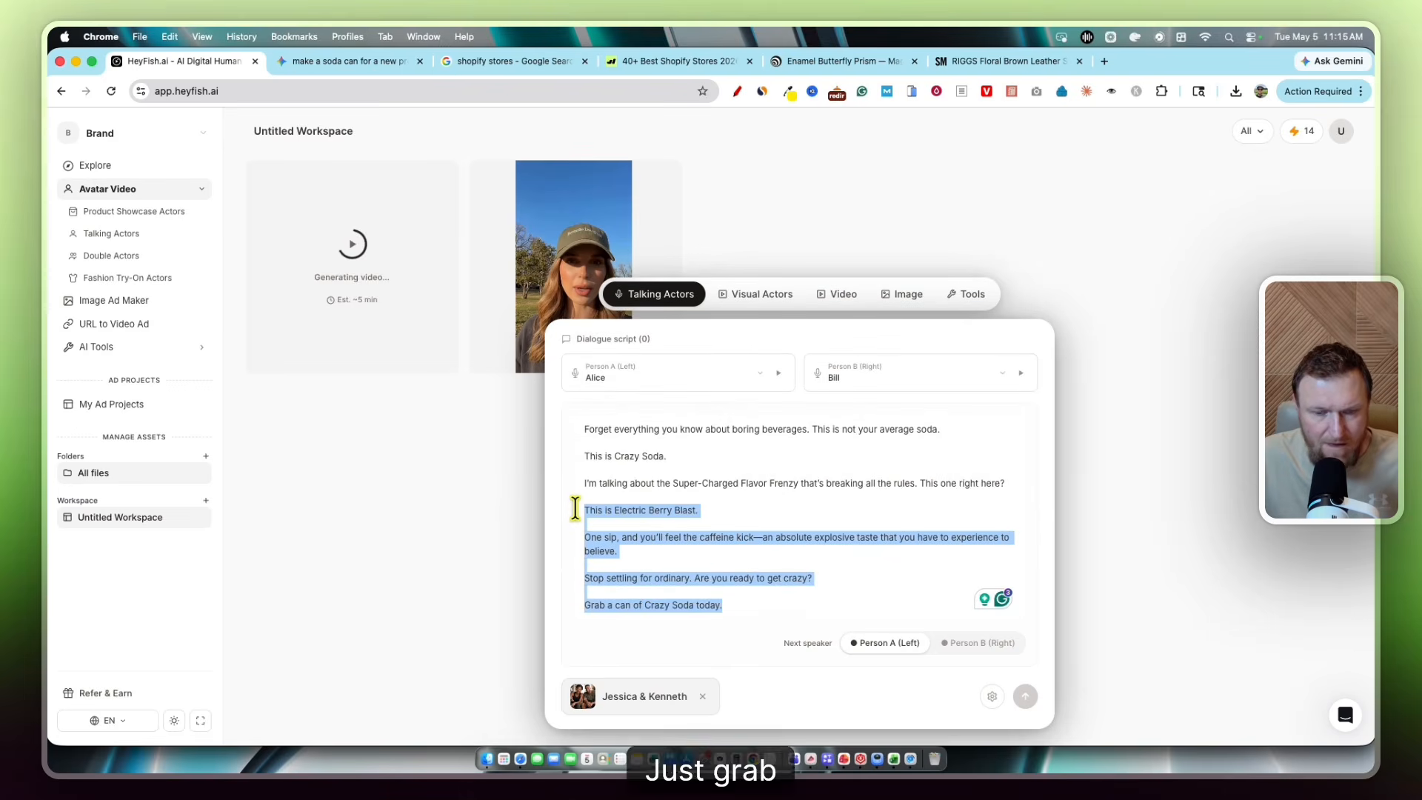
key("super+x")
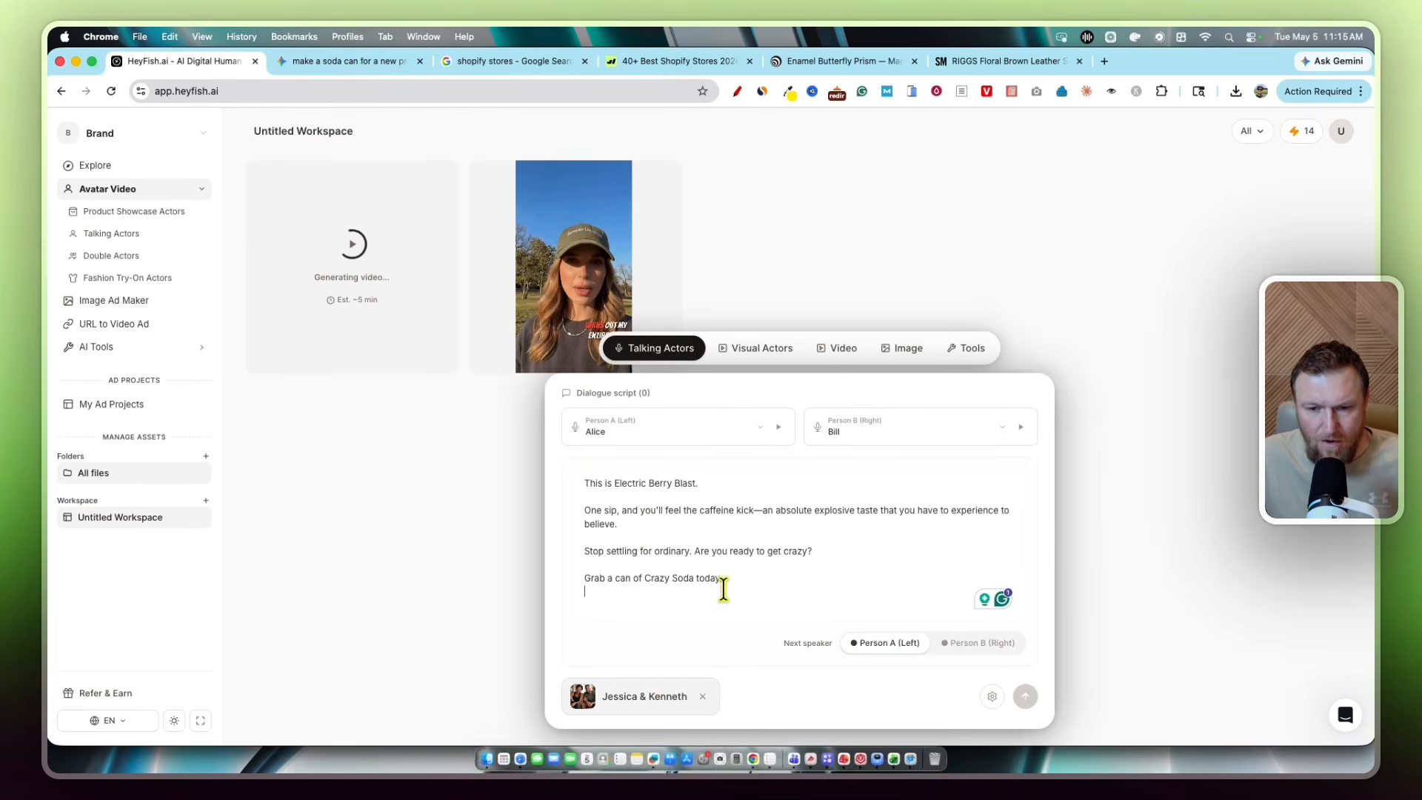
left_click_drag(745, 581, 578, 447)
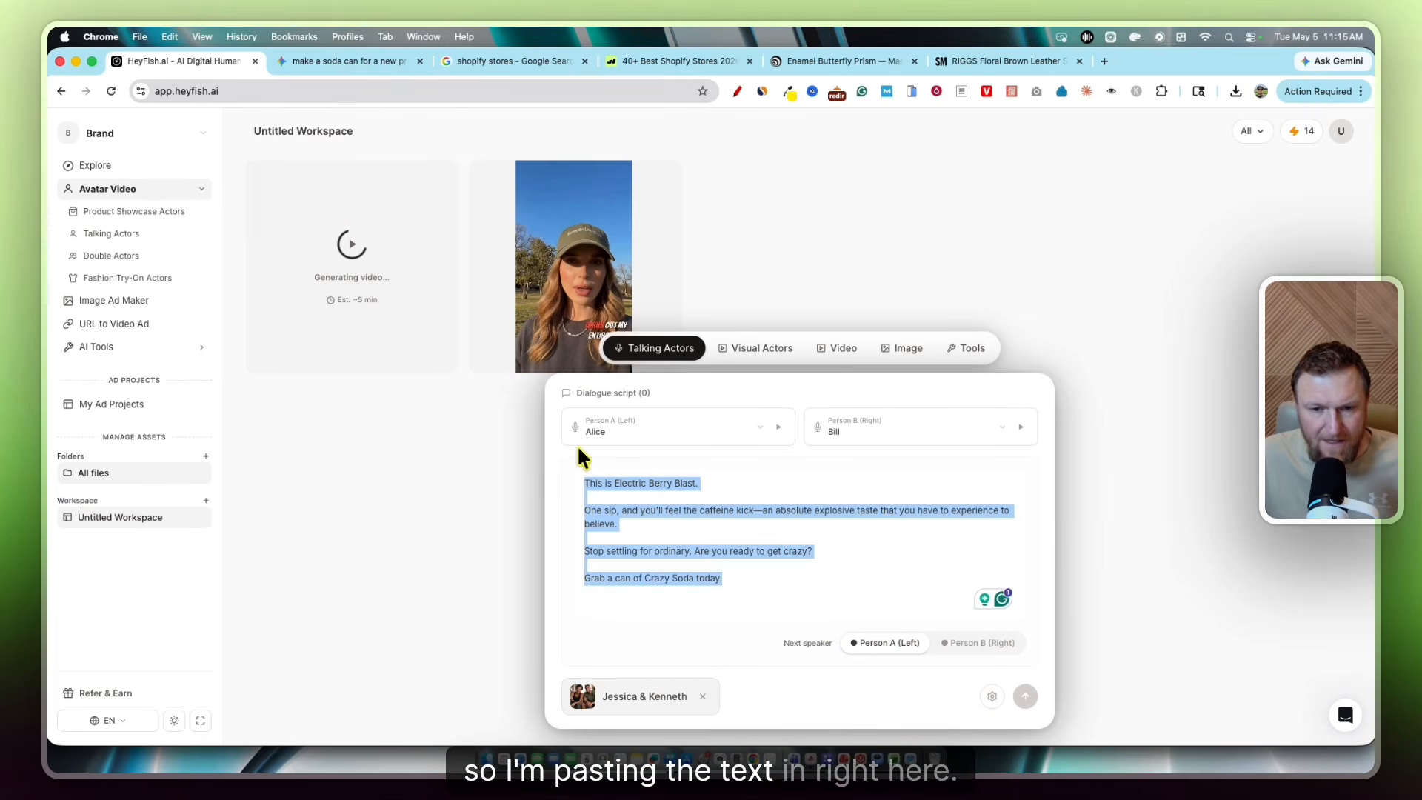
left_click(870, 644)
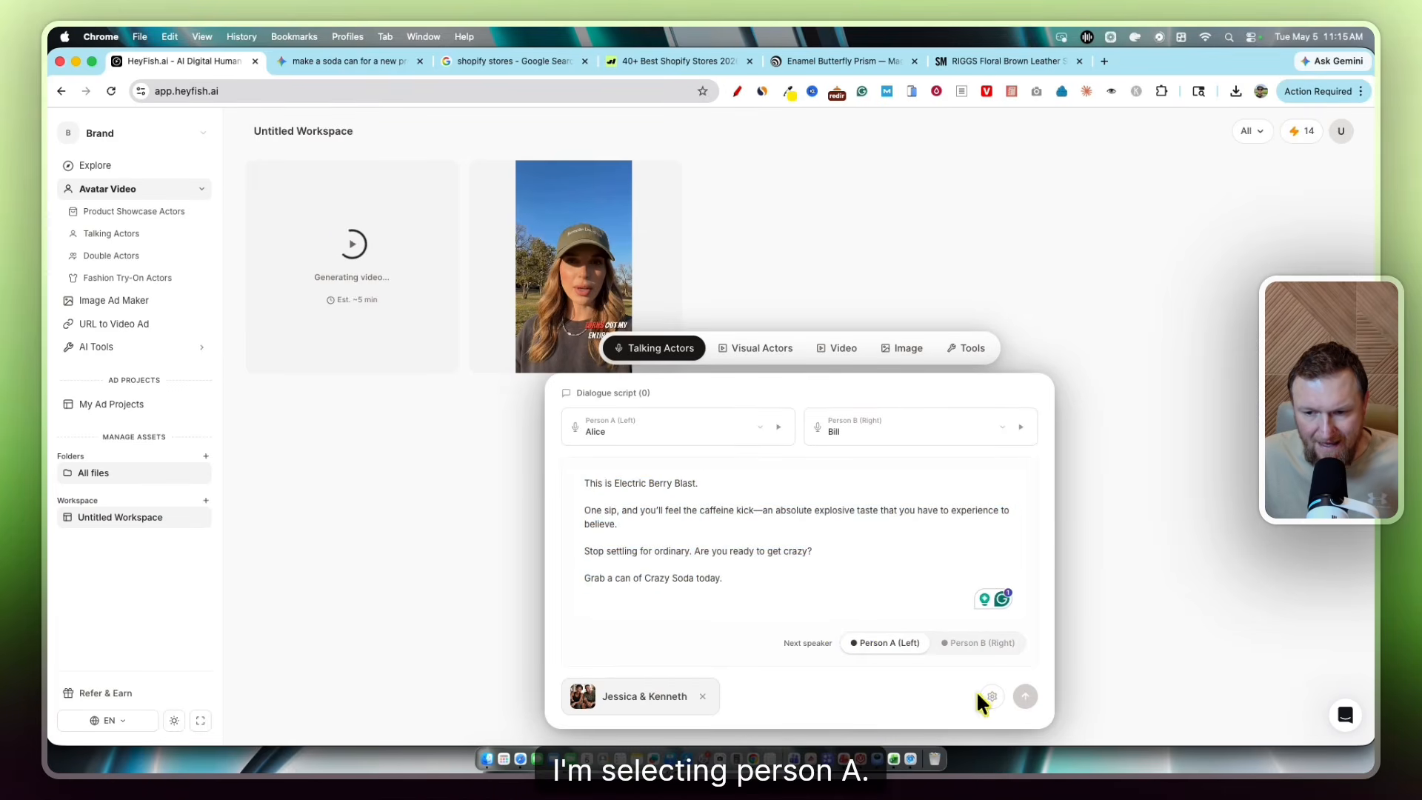
Adjust the dialogue speakers between Person B and Person A, keeping Alice's voice
mouse_move(1027, 696)
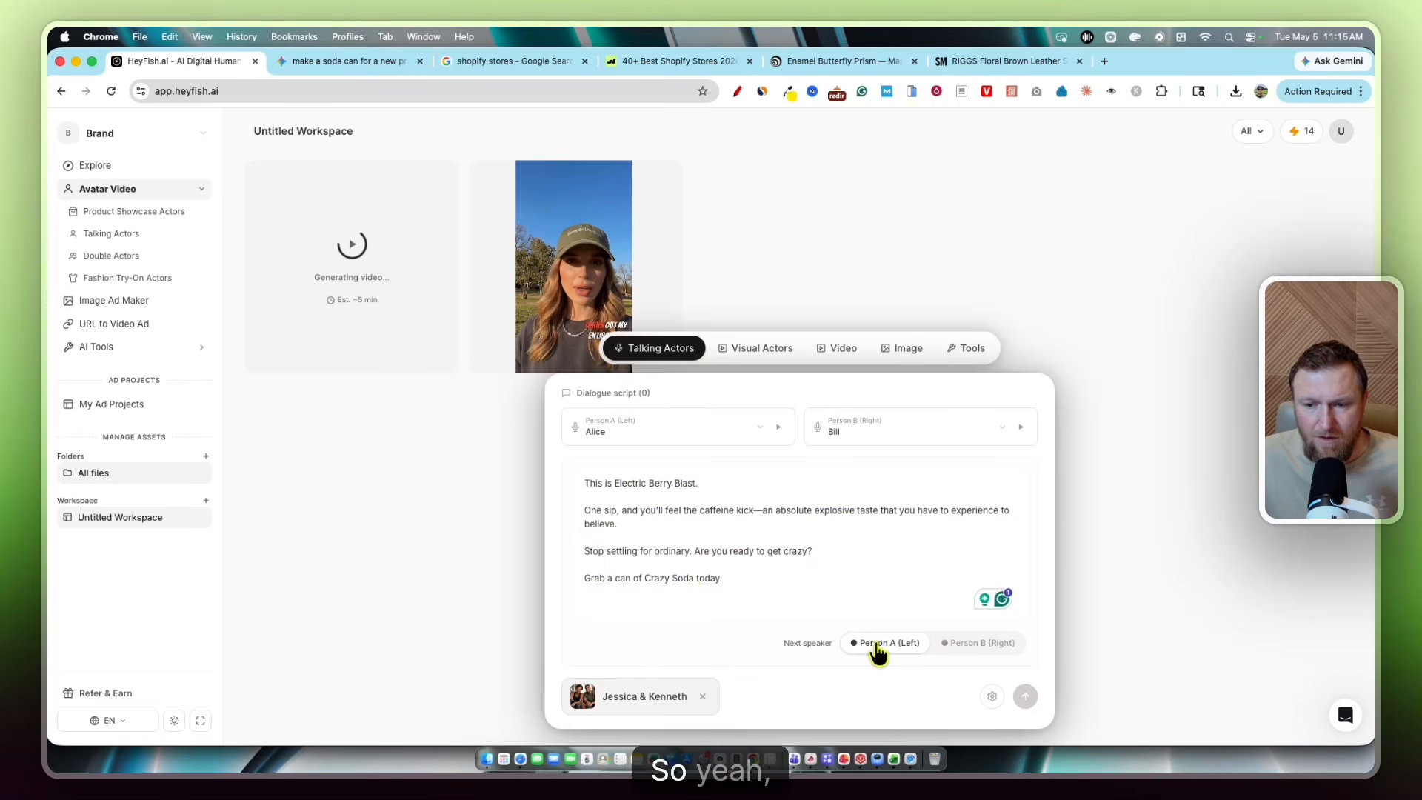
left_click(963, 643)
left_click_drag(743, 580, 581, 475)
left_click(894, 648)
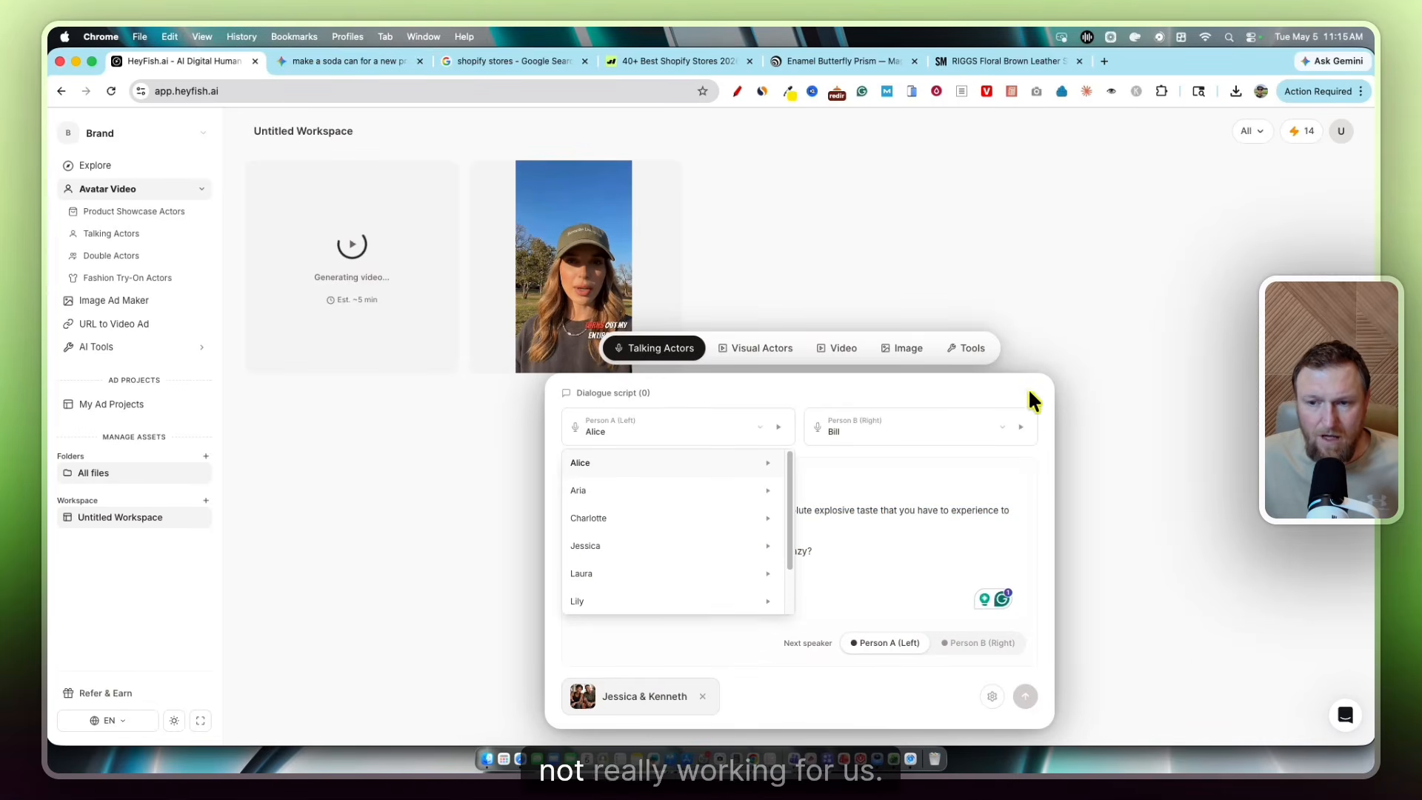
left_click(634, 447)
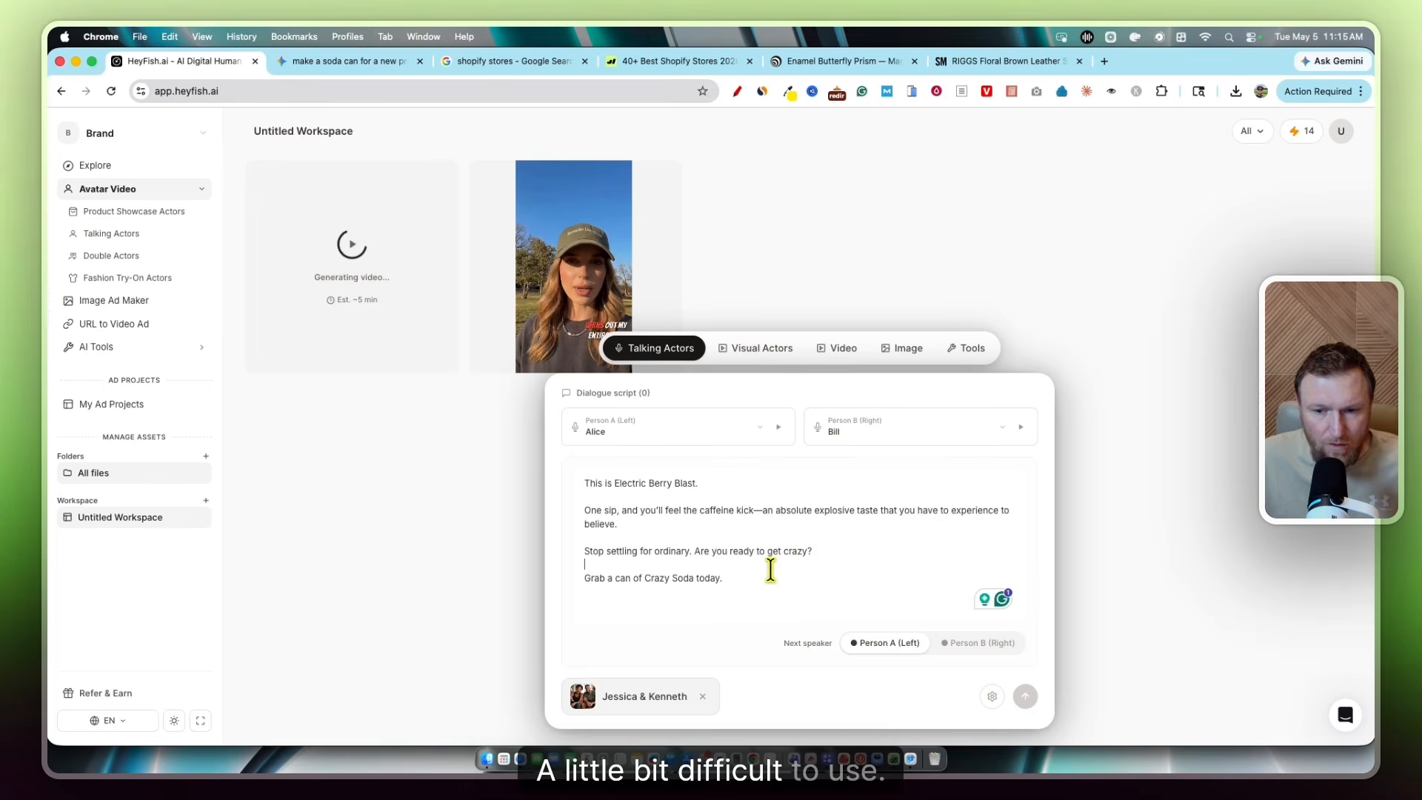
Remove the blank lines between the Electric Berry Blast dialogue paragraphs
left_click_drag(771, 571, 598, 483)
mouse_move(1026, 696)
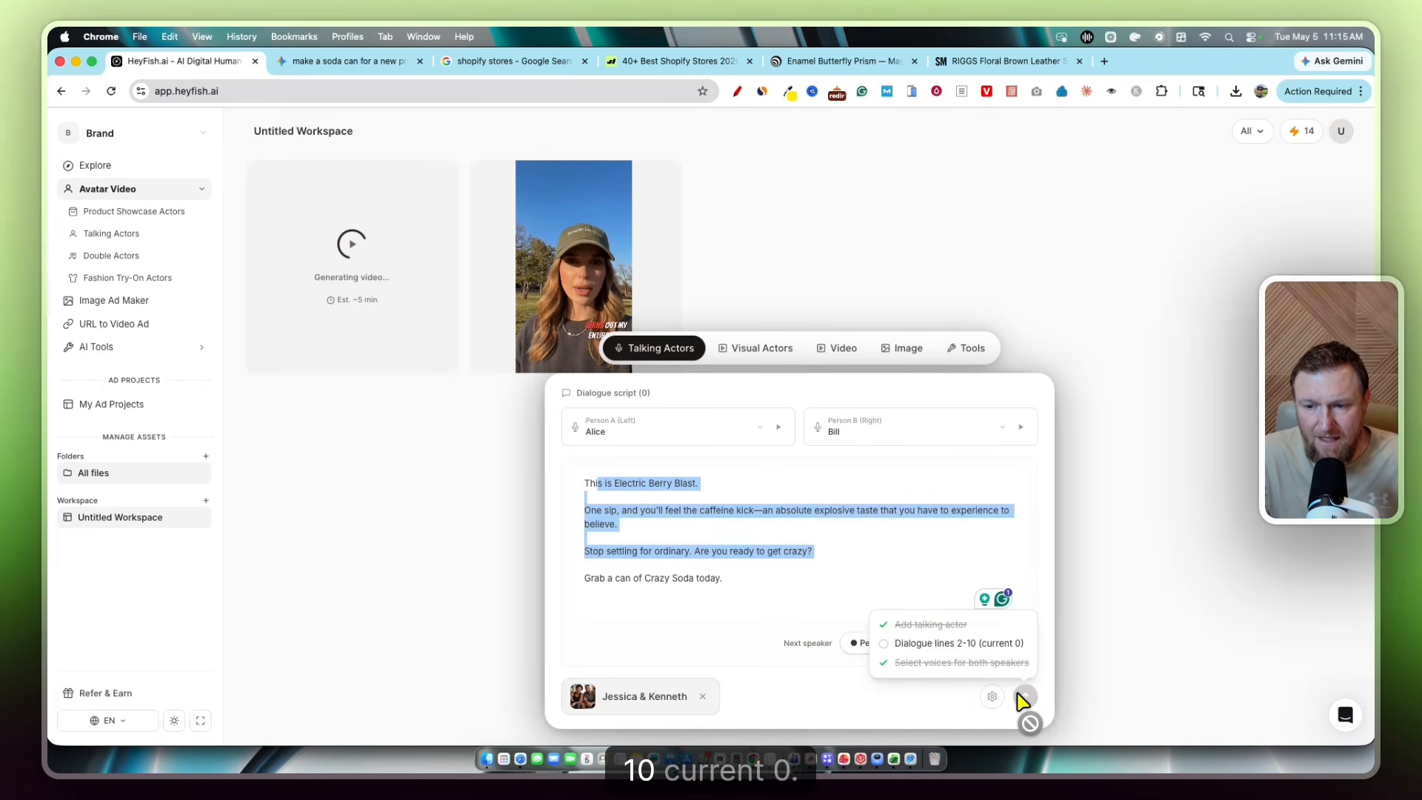
left_click(627, 516)
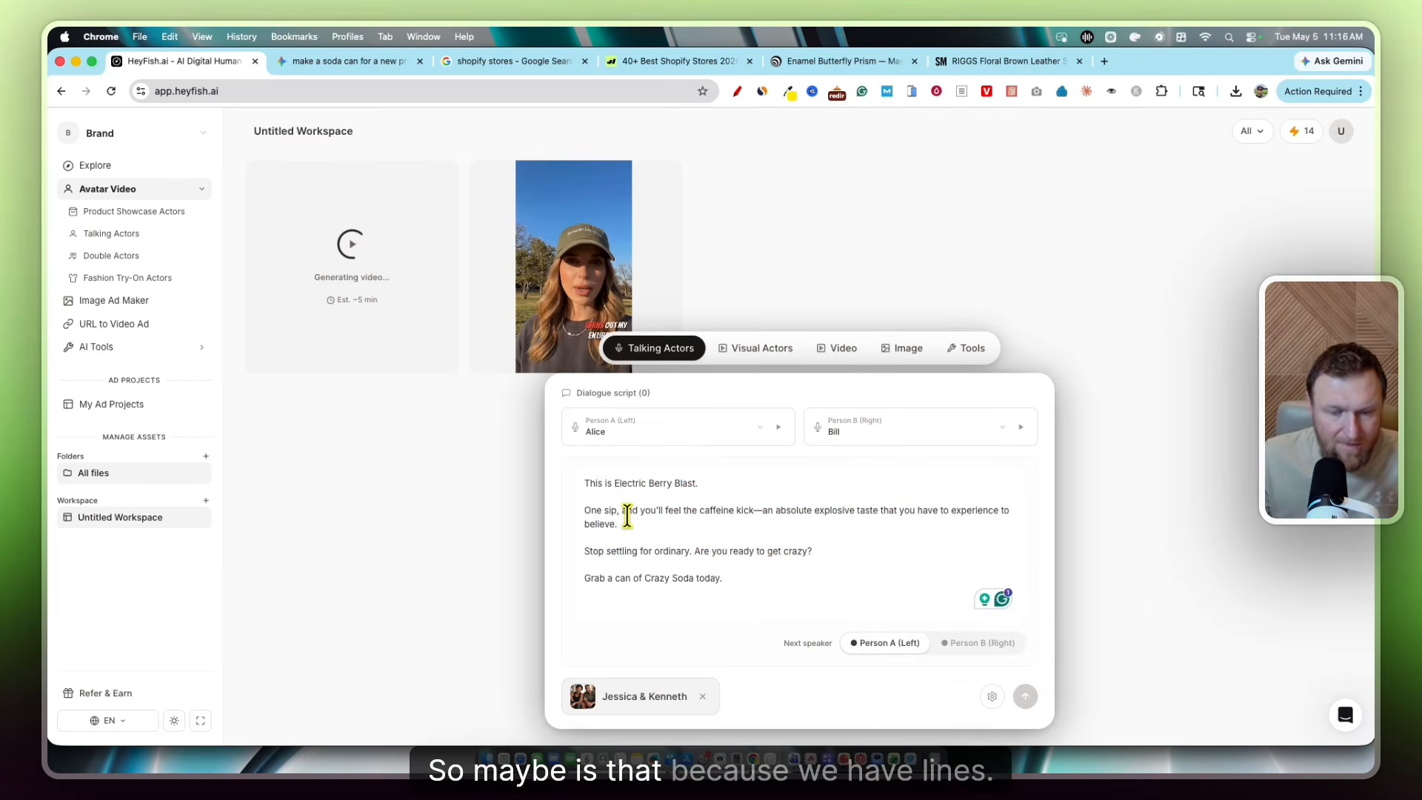
key("BackSpace")
key("Down")
key("Down")
key("Down")
key("BackSpace")
key("Down")
key("Down")
key("BackSpace")
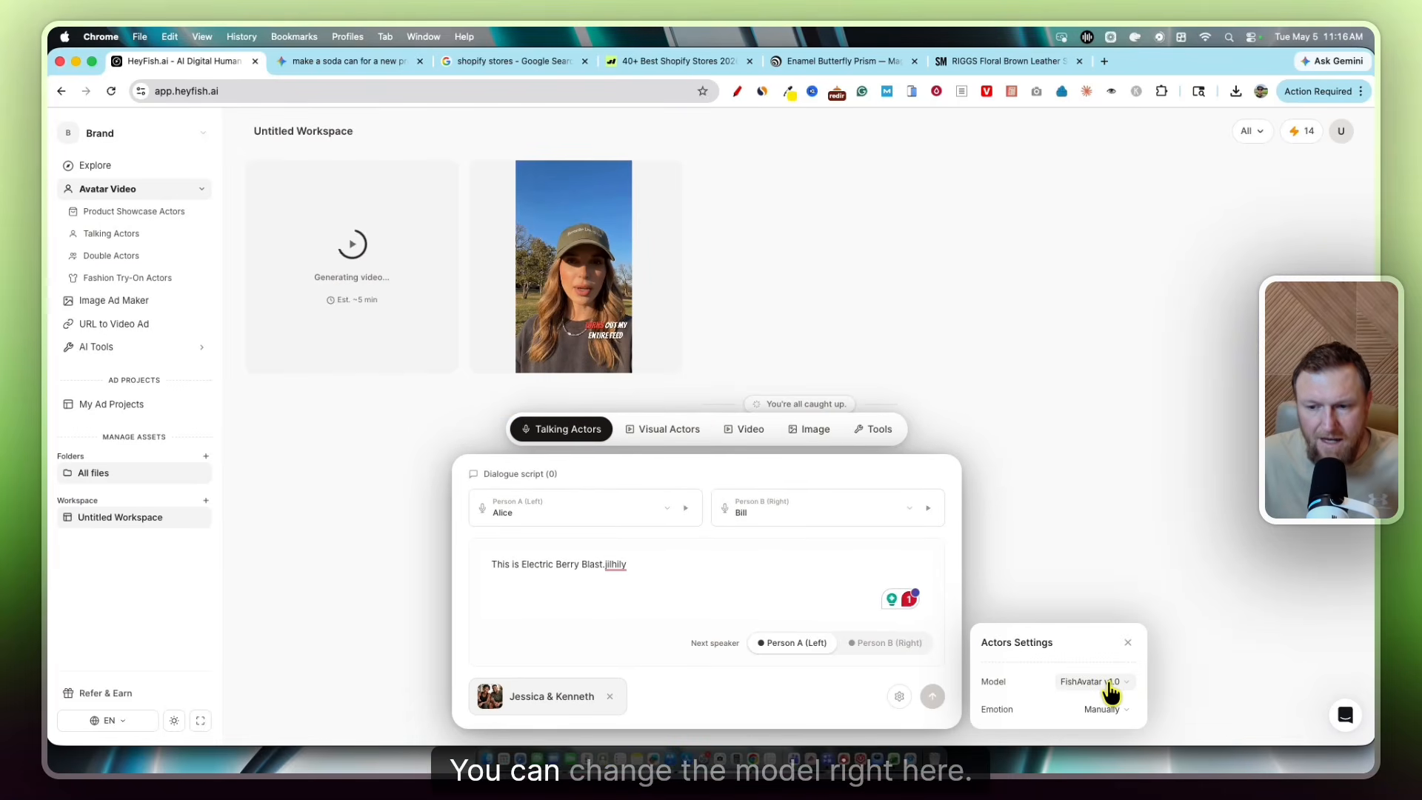
Keep FishAvatar v1.0 as the actor model and open the Image Ad Maker gallery
left_click(1111, 687)
left_click(1089, 656)
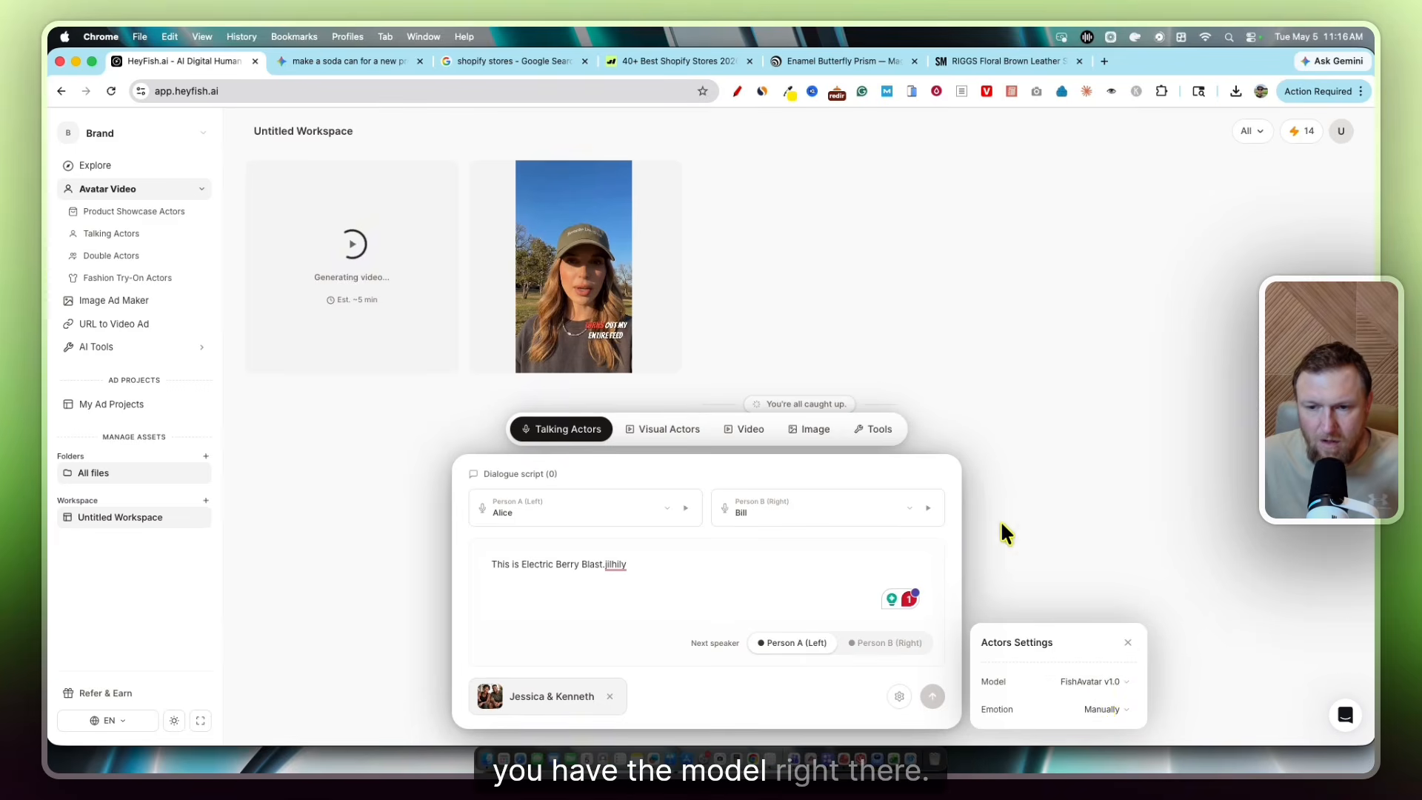
left_click(100, 347)
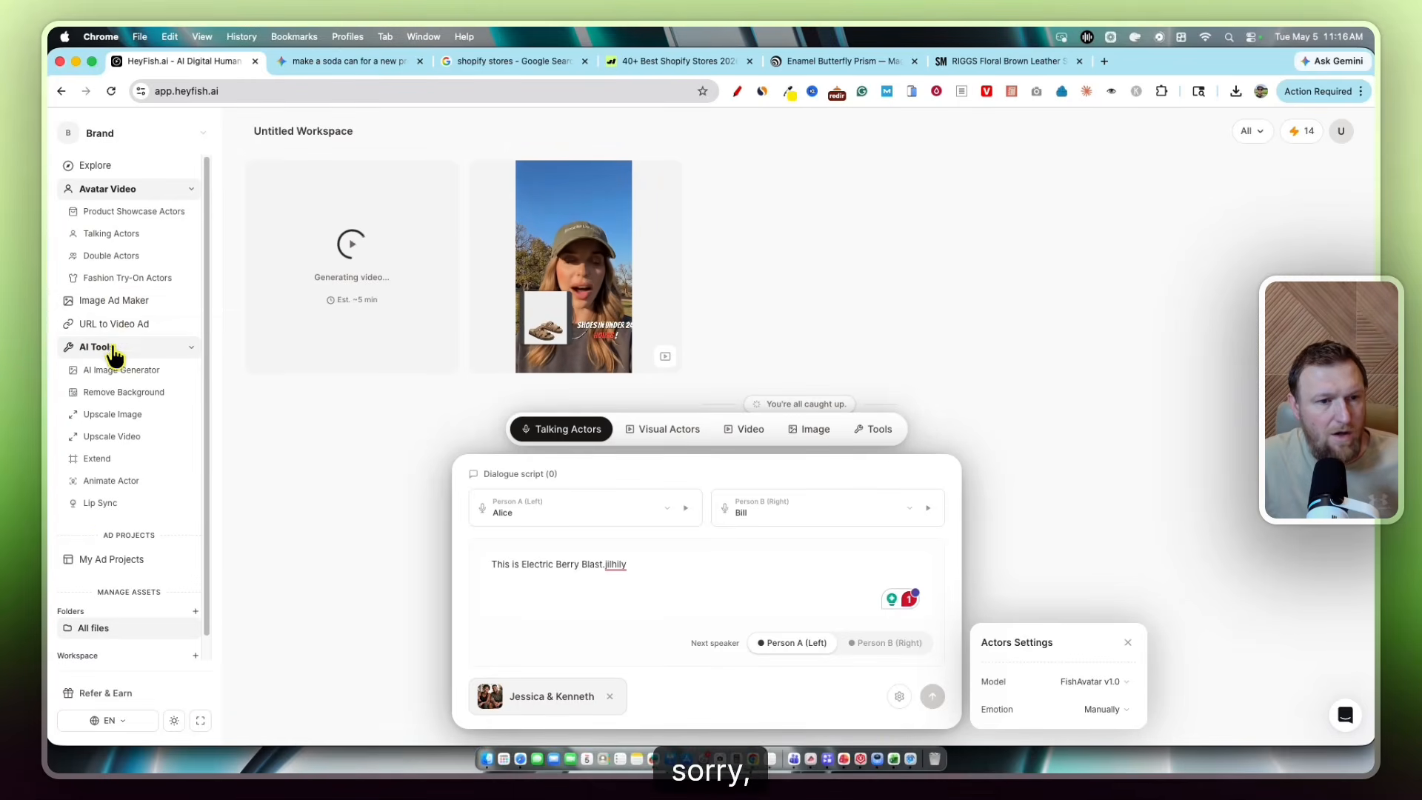
left_click(111, 300)
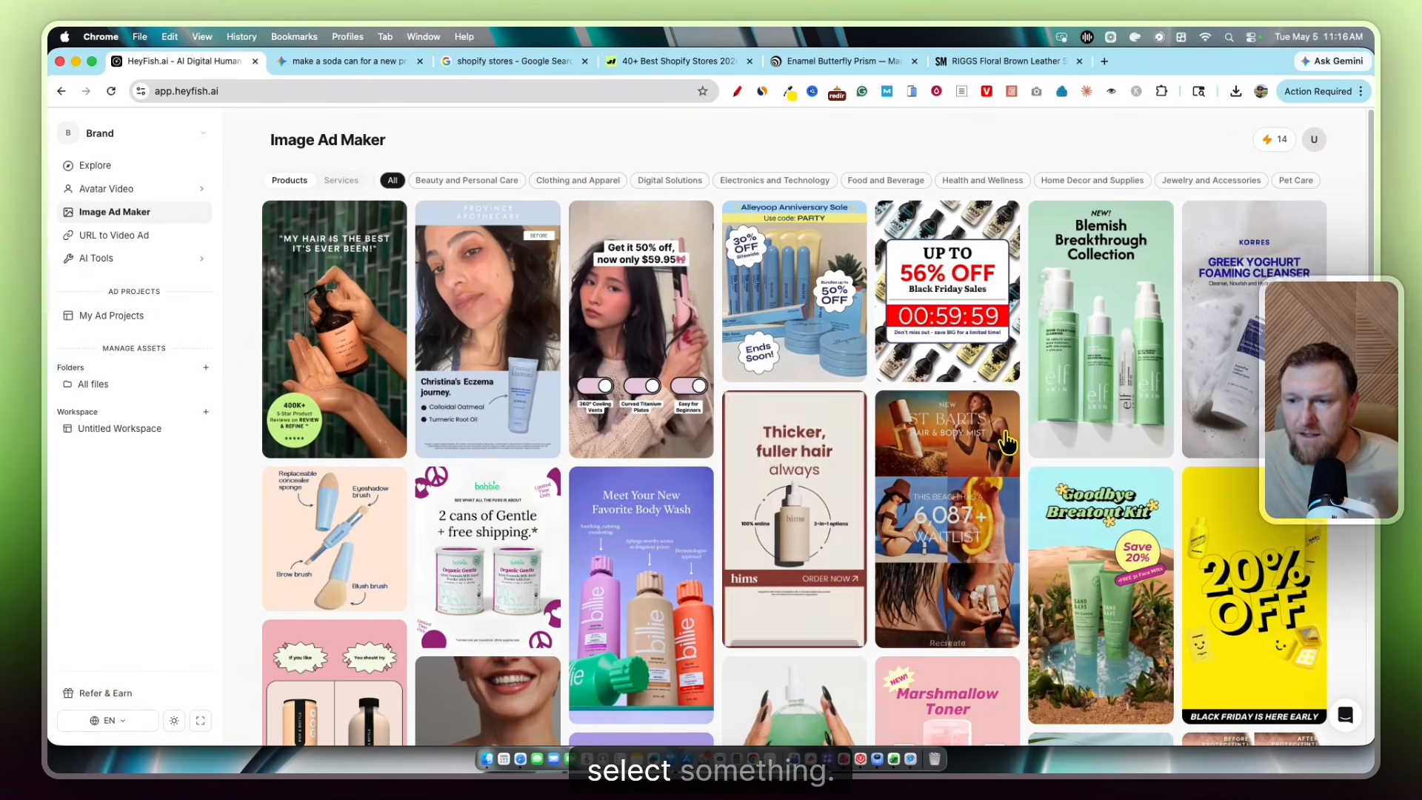
Browse the Image Ad Maker gallery and recreate the NEW cloud-themed Micro-Cloud ad
scroll(1011, 482, "down", 3)
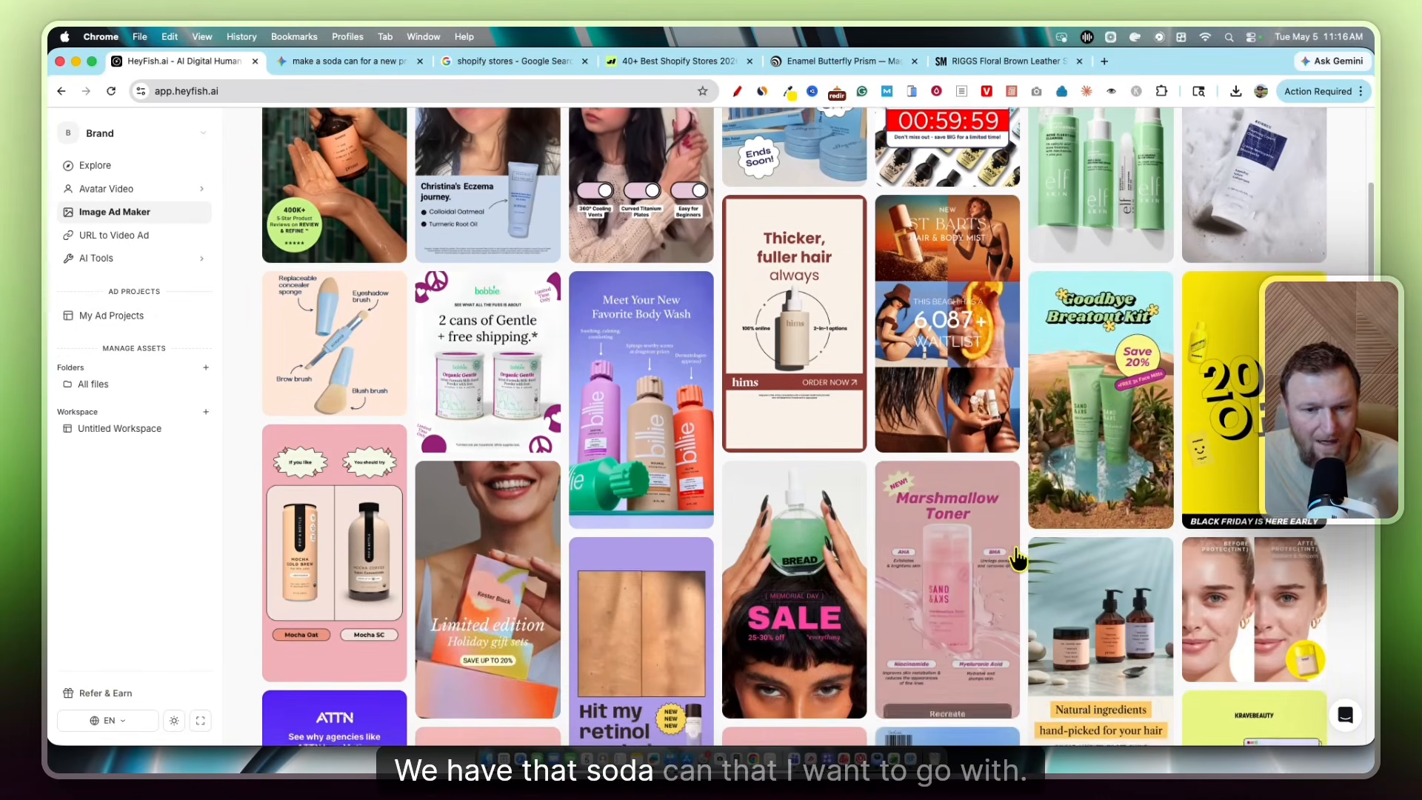
scroll(1018, 560, "down", 10)
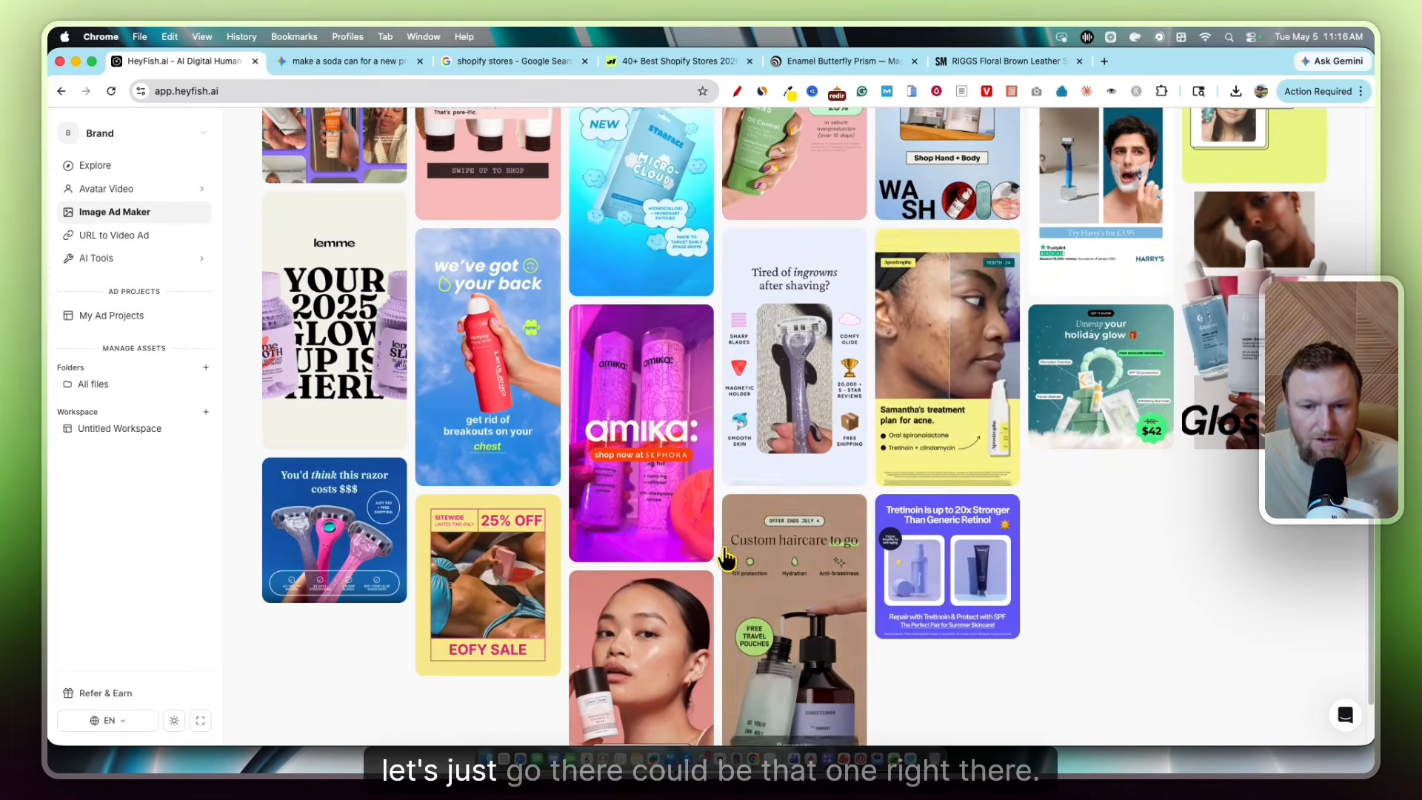
scroll(655, 488, "up", 3)
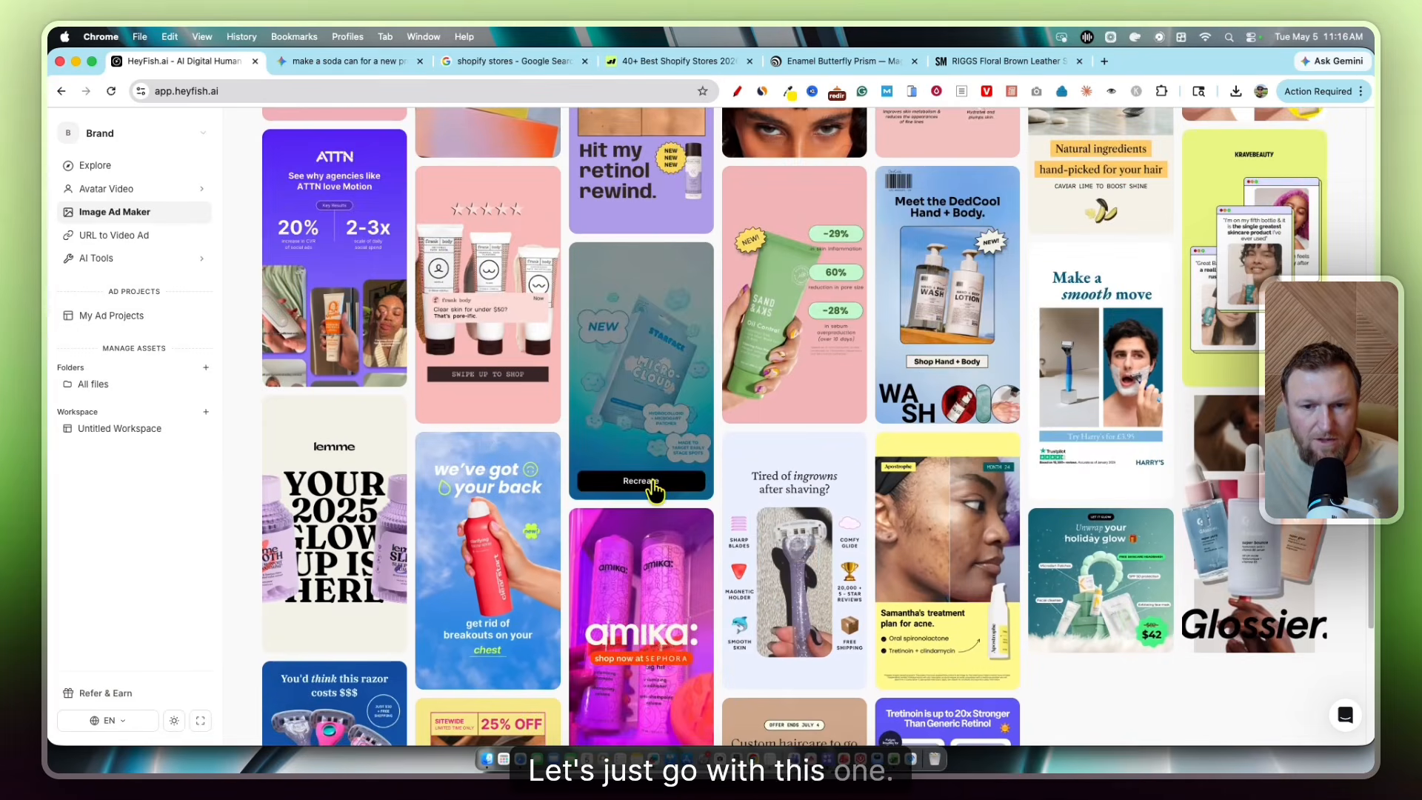
left_click(641, 482)
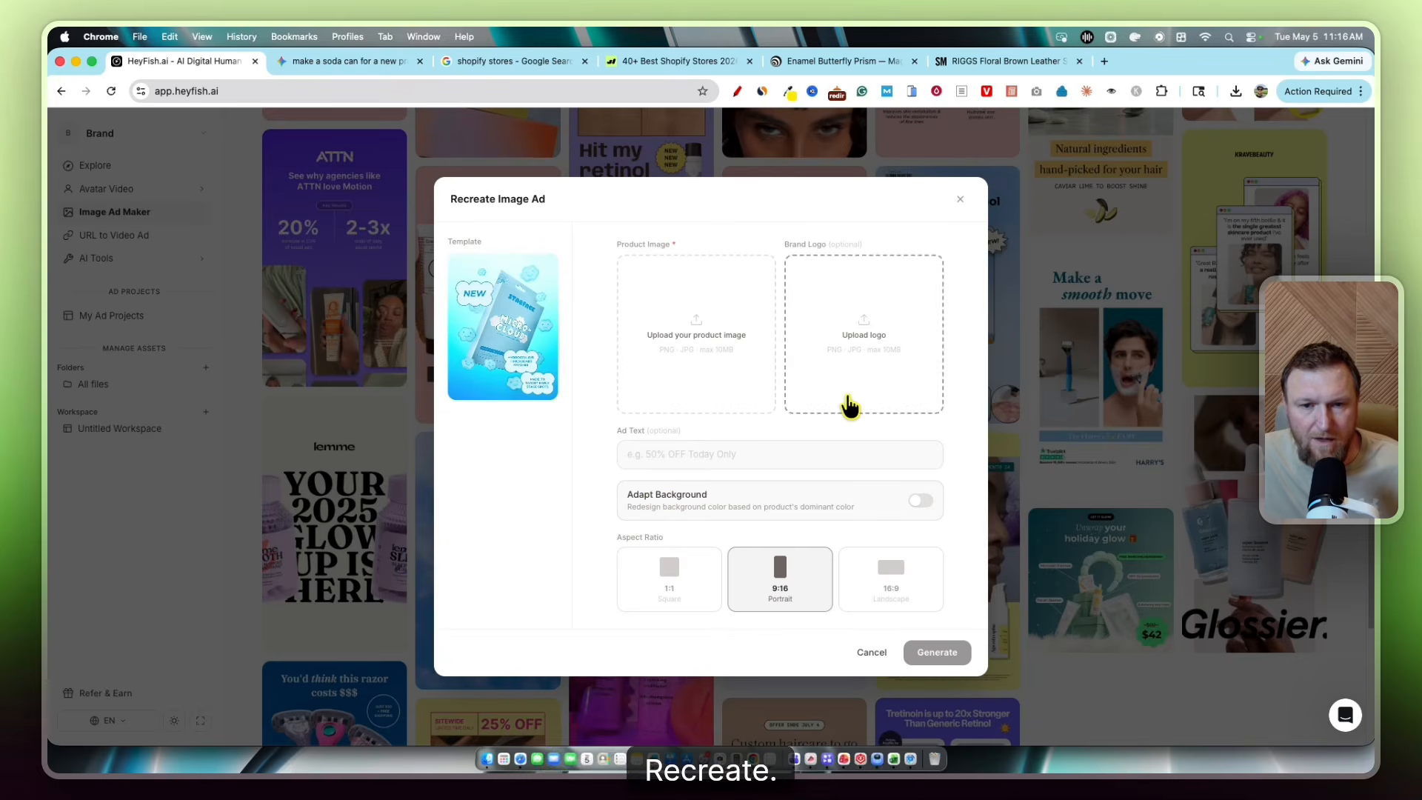
Load the soda can as the product image and enter the ad text '50% off this amazing new crazy soda!'
left_click(727, 350)
left_click(451, 232)
left_click(1137, 632)
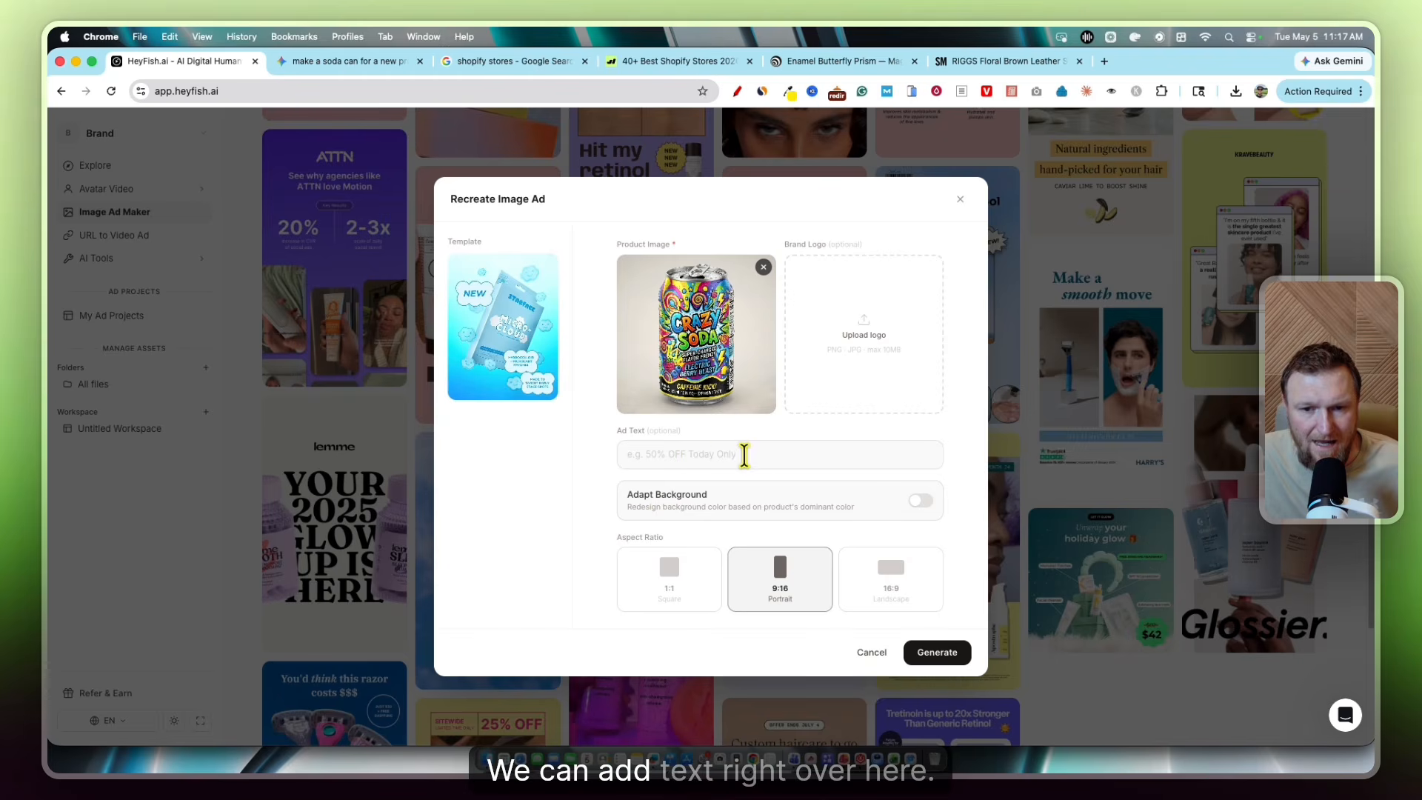
left_click(711, 455)
type("50")
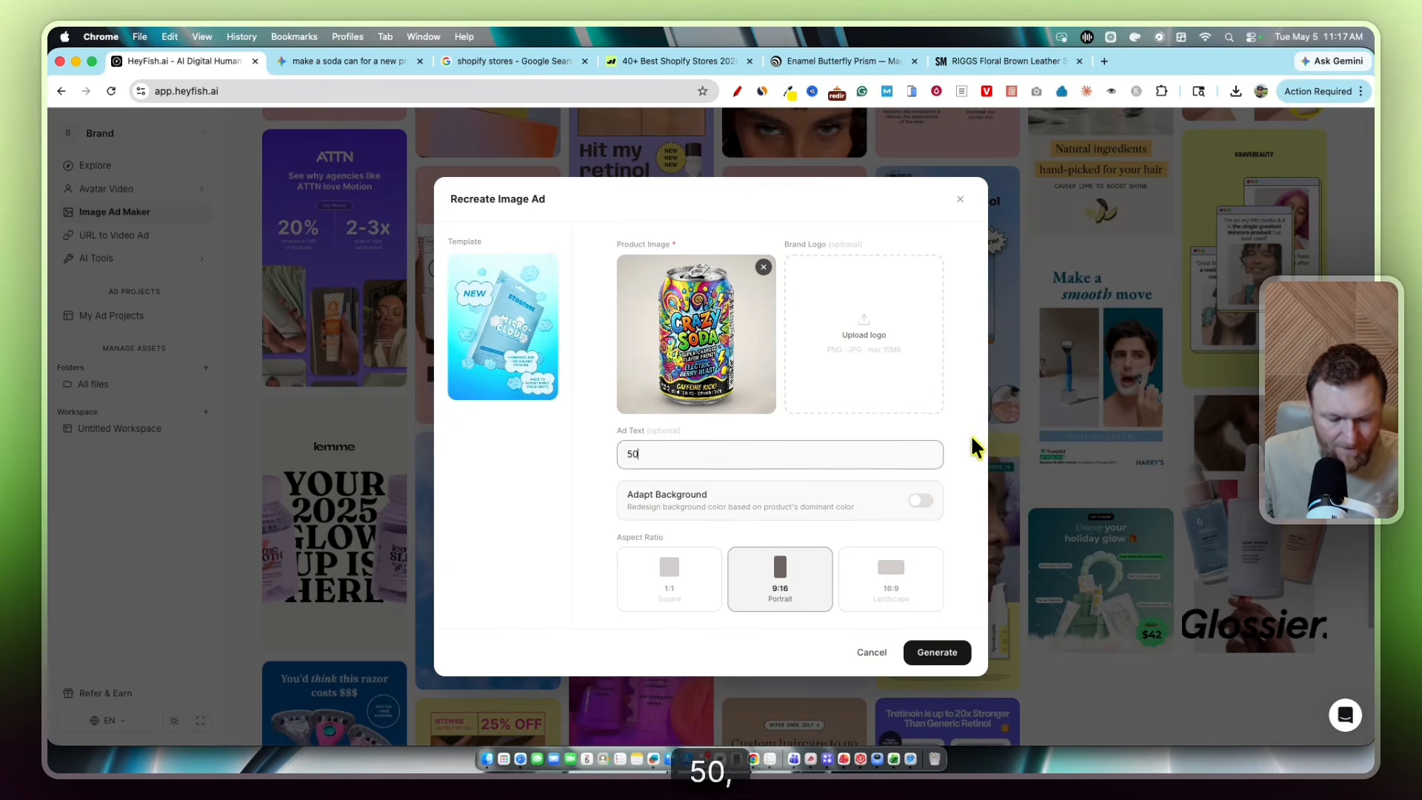
type("% off")
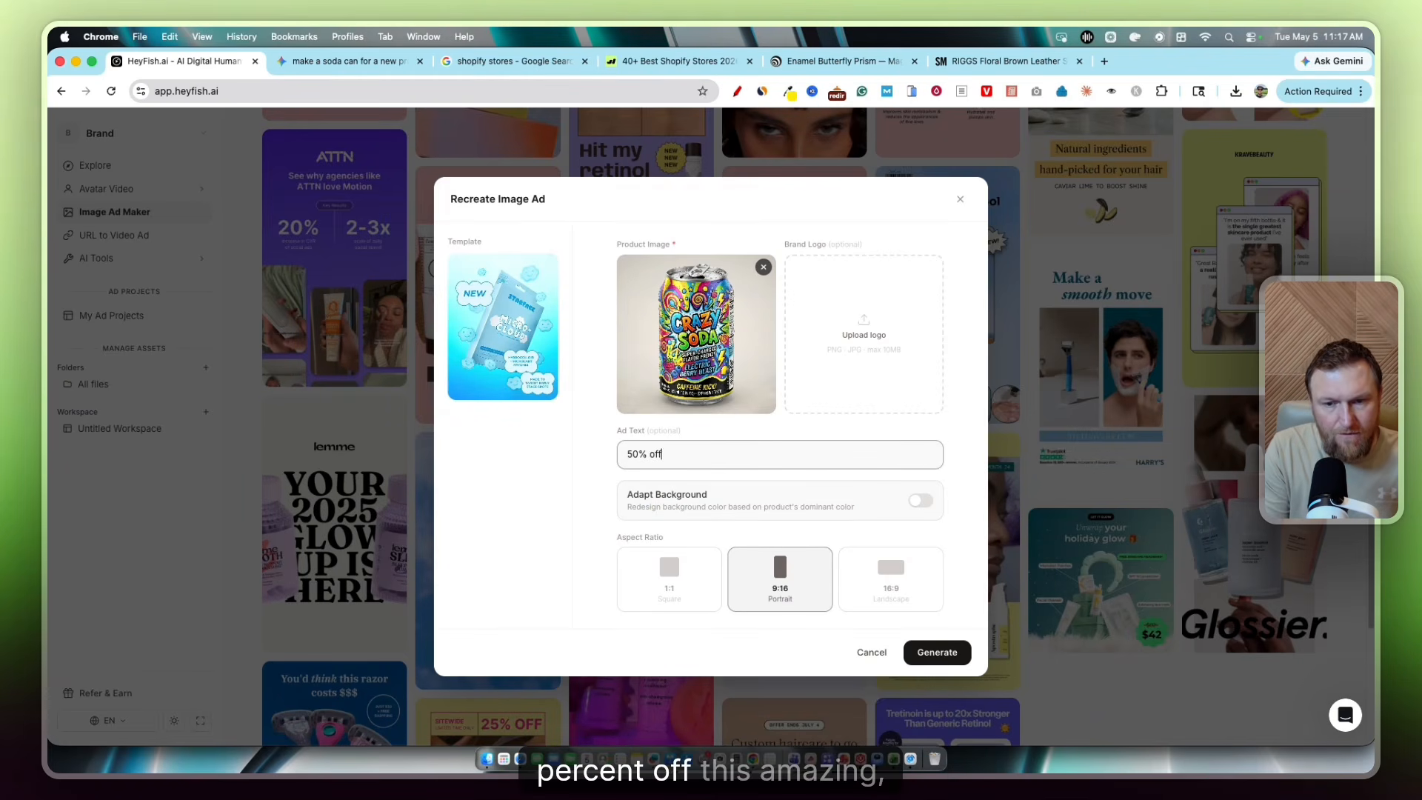
type(" this amazing new cr")
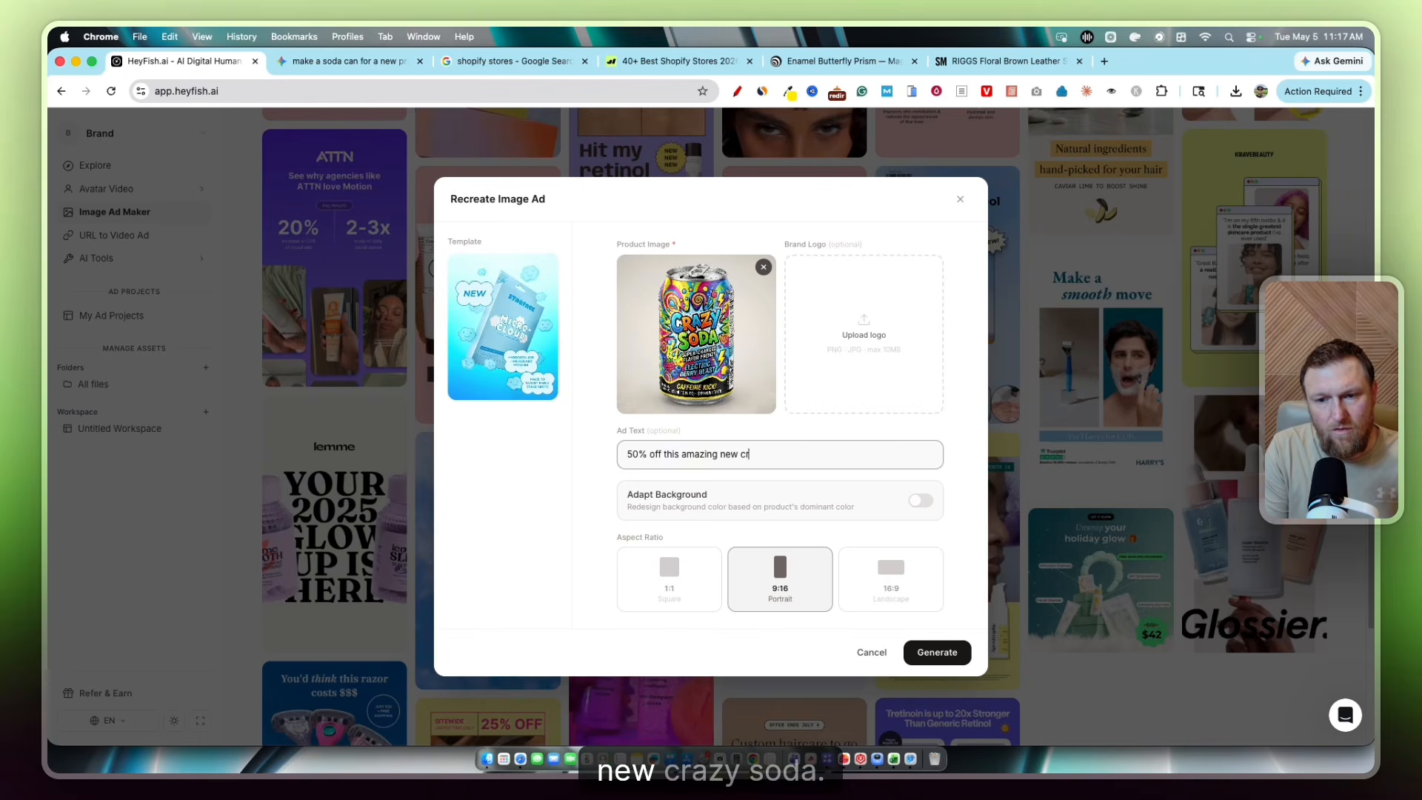
type("azy soda!")
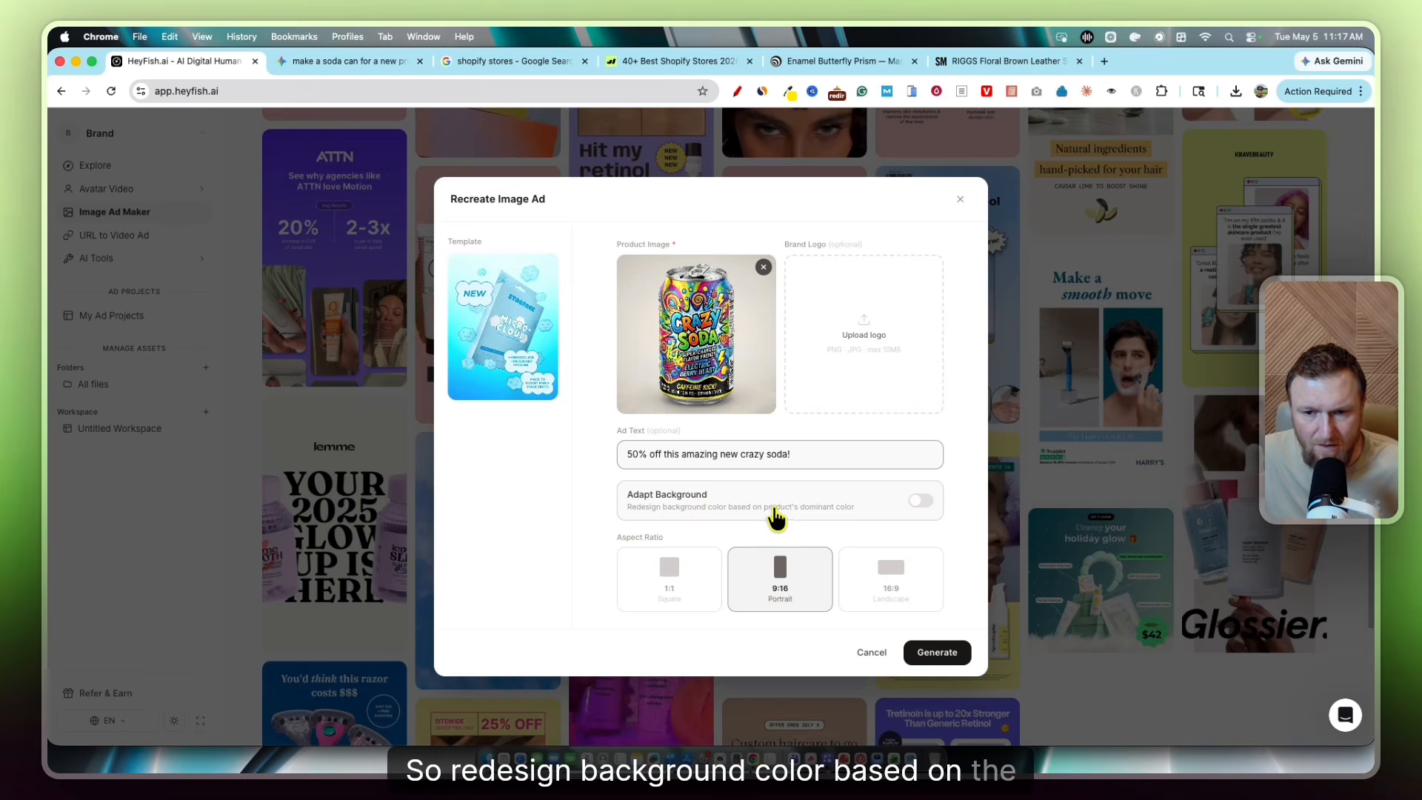
Turn on background adaptation to the product colour and generate the image ad for one credit
left_click(921, 503)
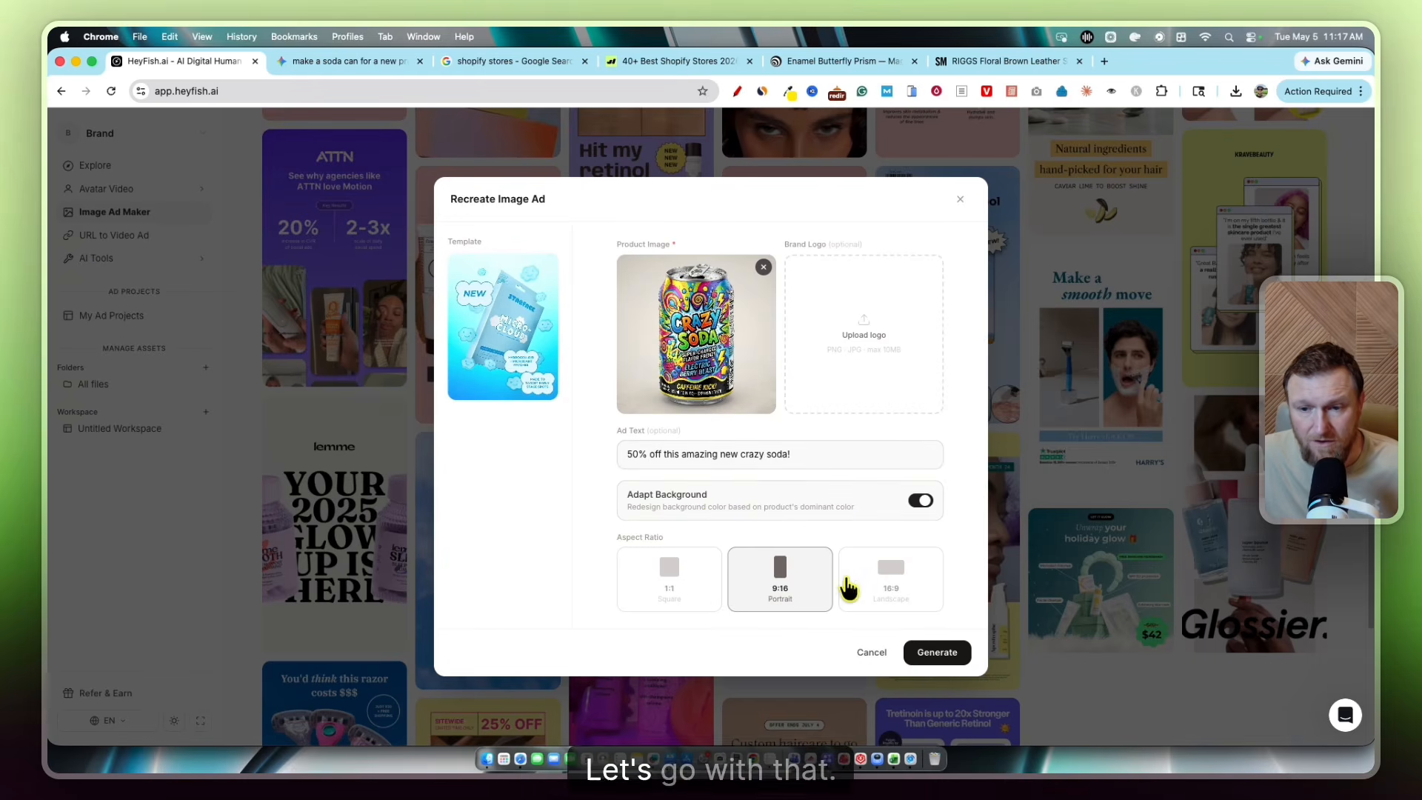
left_click(935, 653)
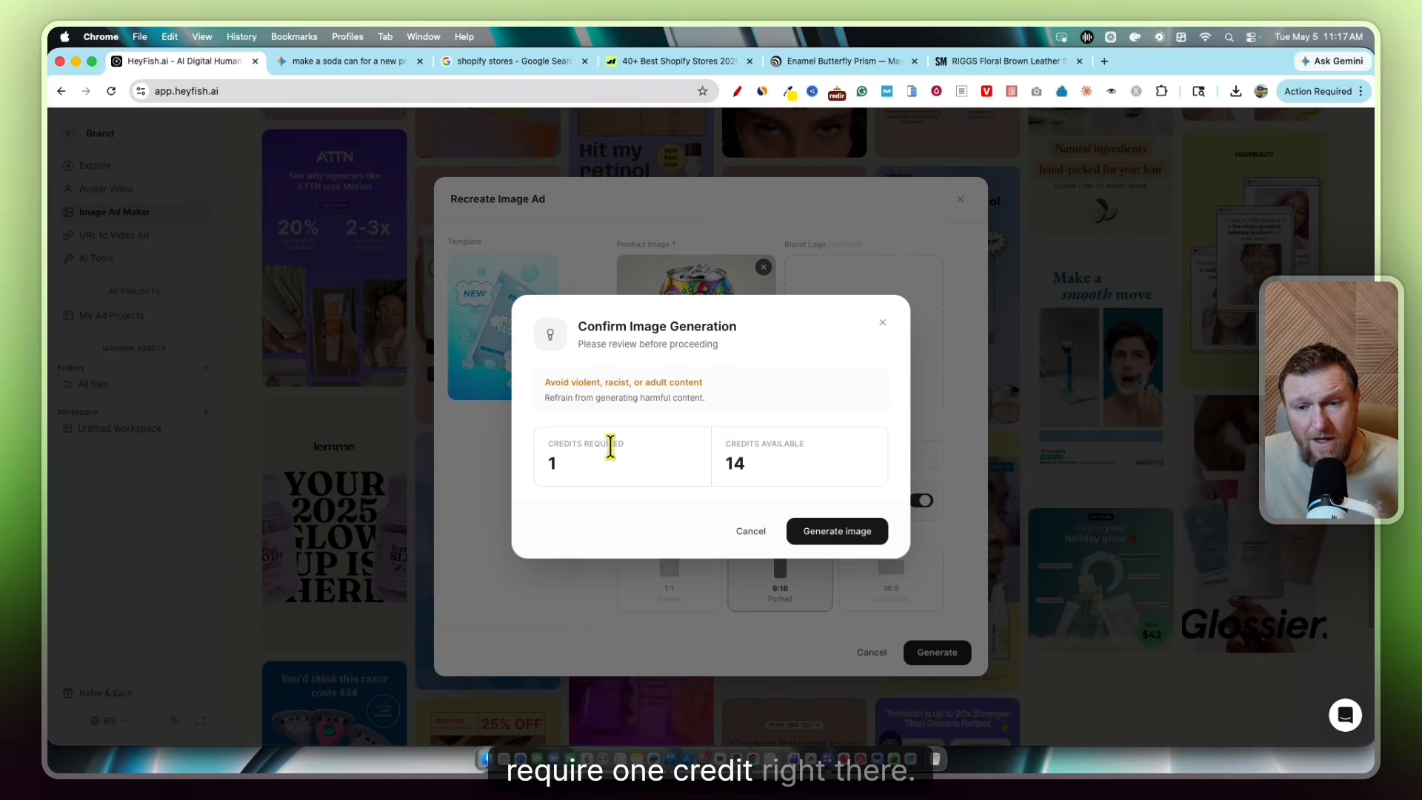
left_click(828, 539)
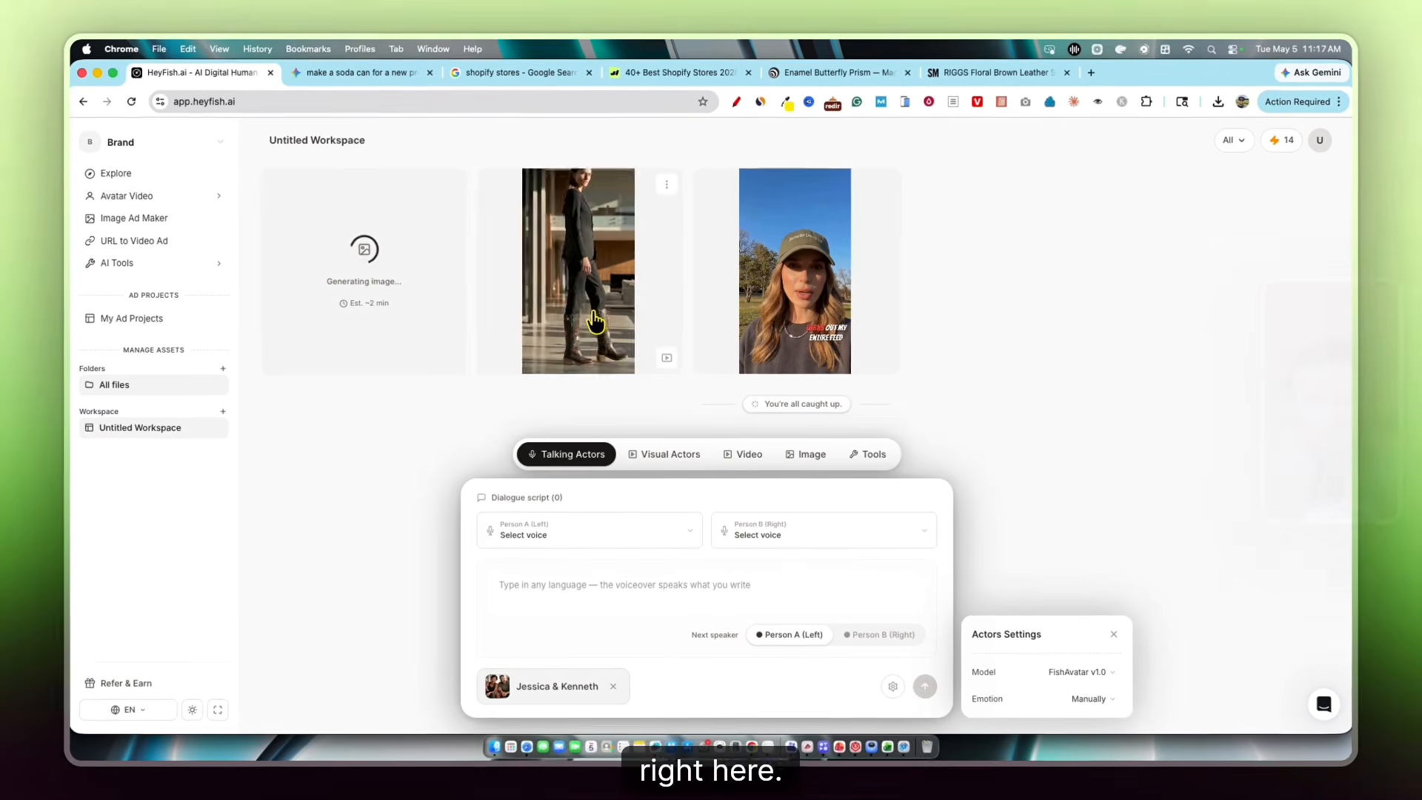
Open and replay the fashion try-on video, then remix its settings
left_click(575, 295)
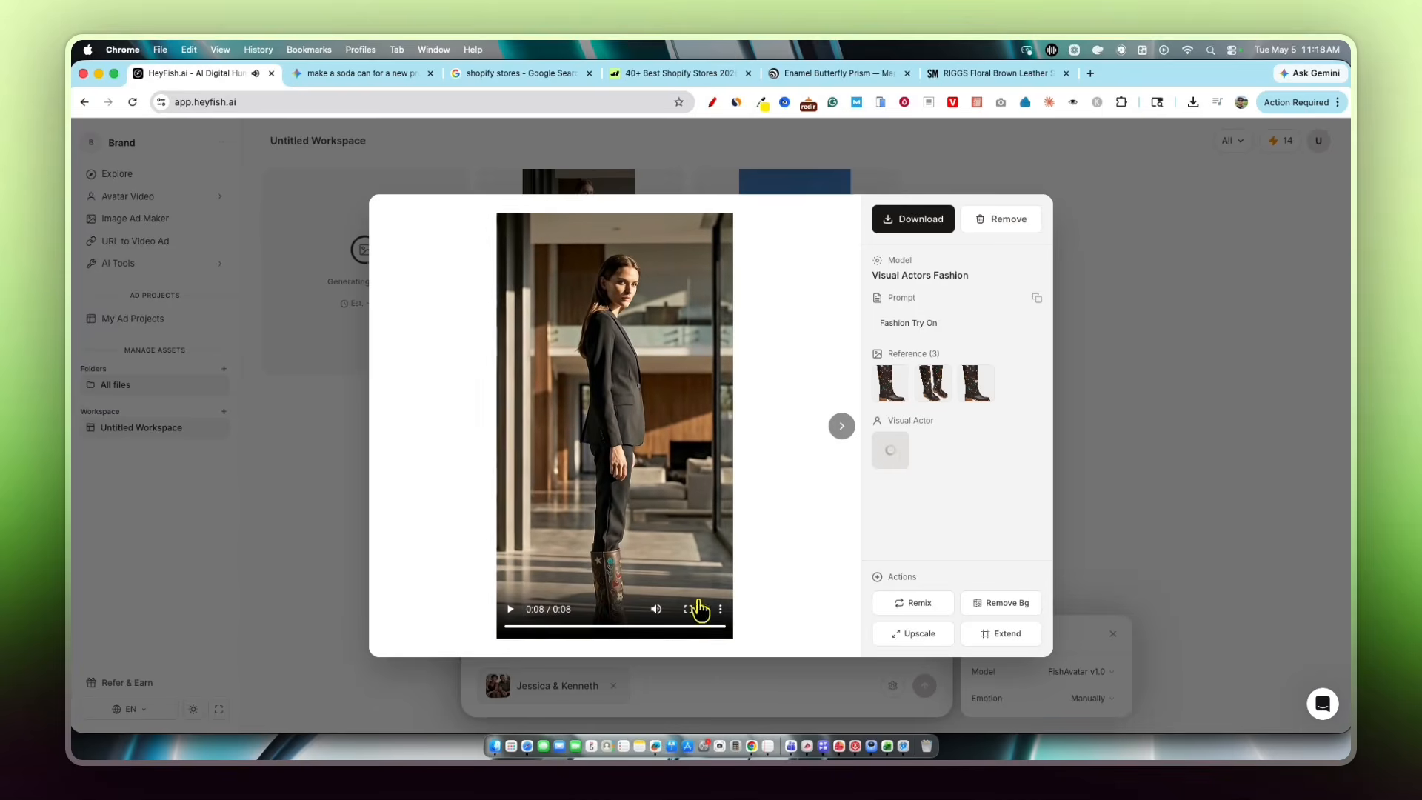
left_click(511, 612)
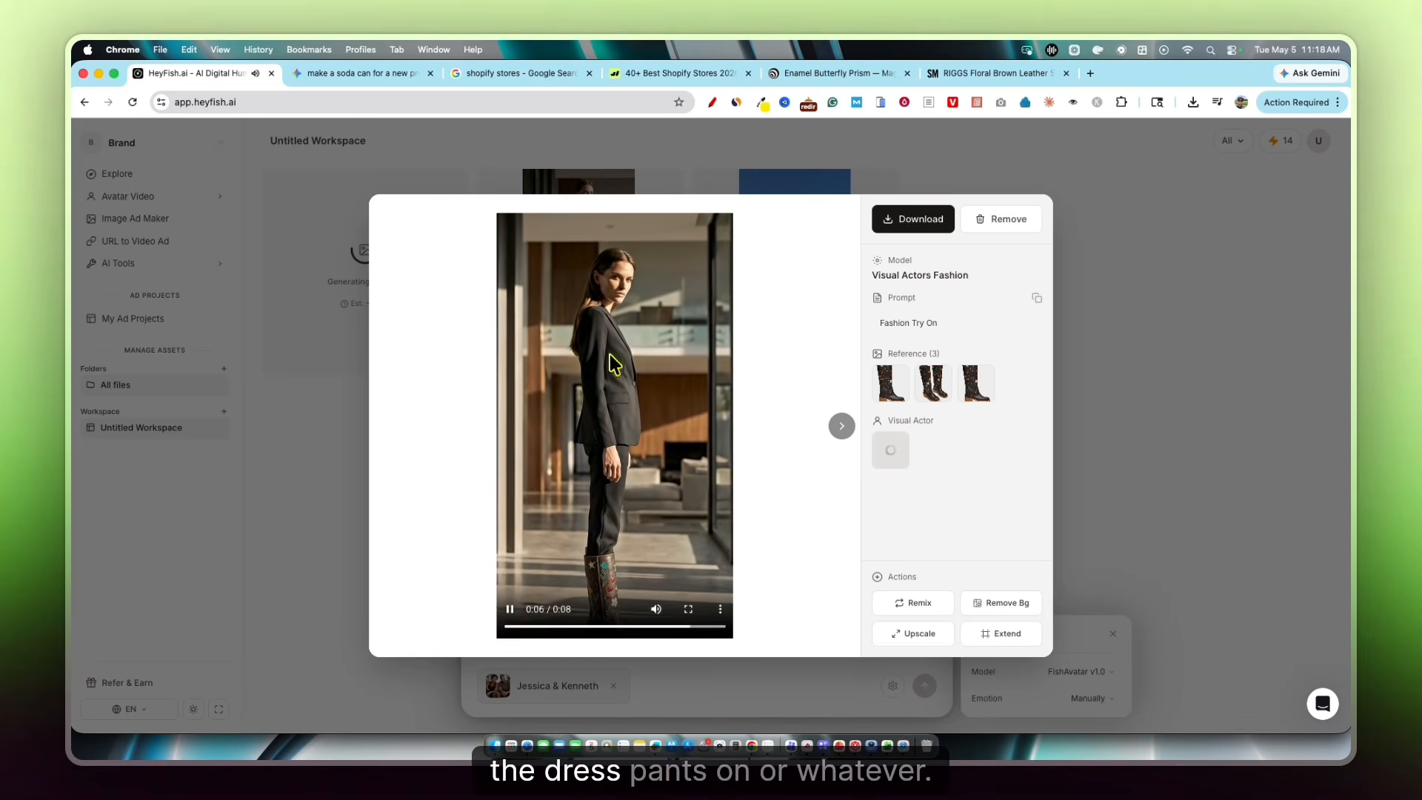
left_click(921, 606)
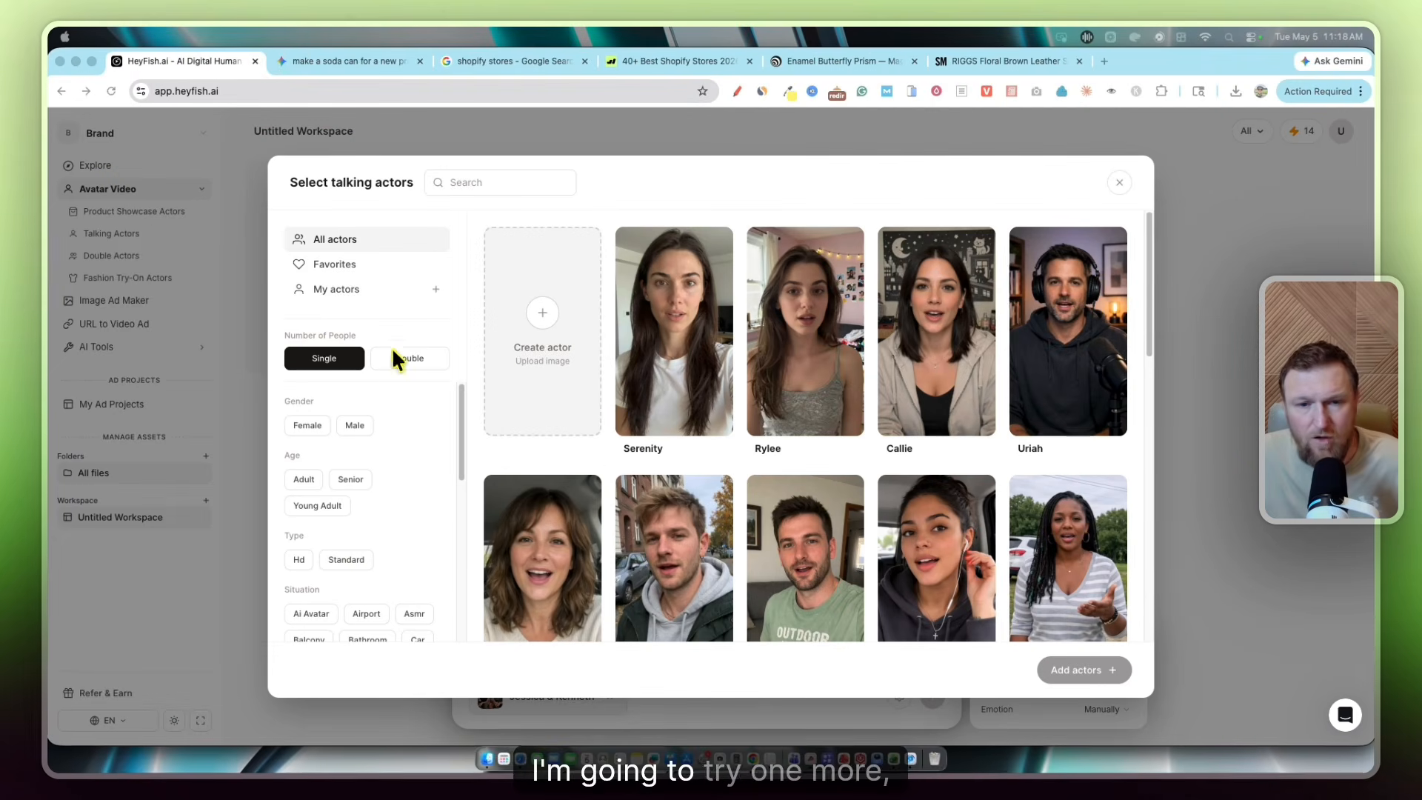
Add Uriah, the male actor in headphones, replacing the Jessica & Kenneth actor pair
left_click(1066, 350)
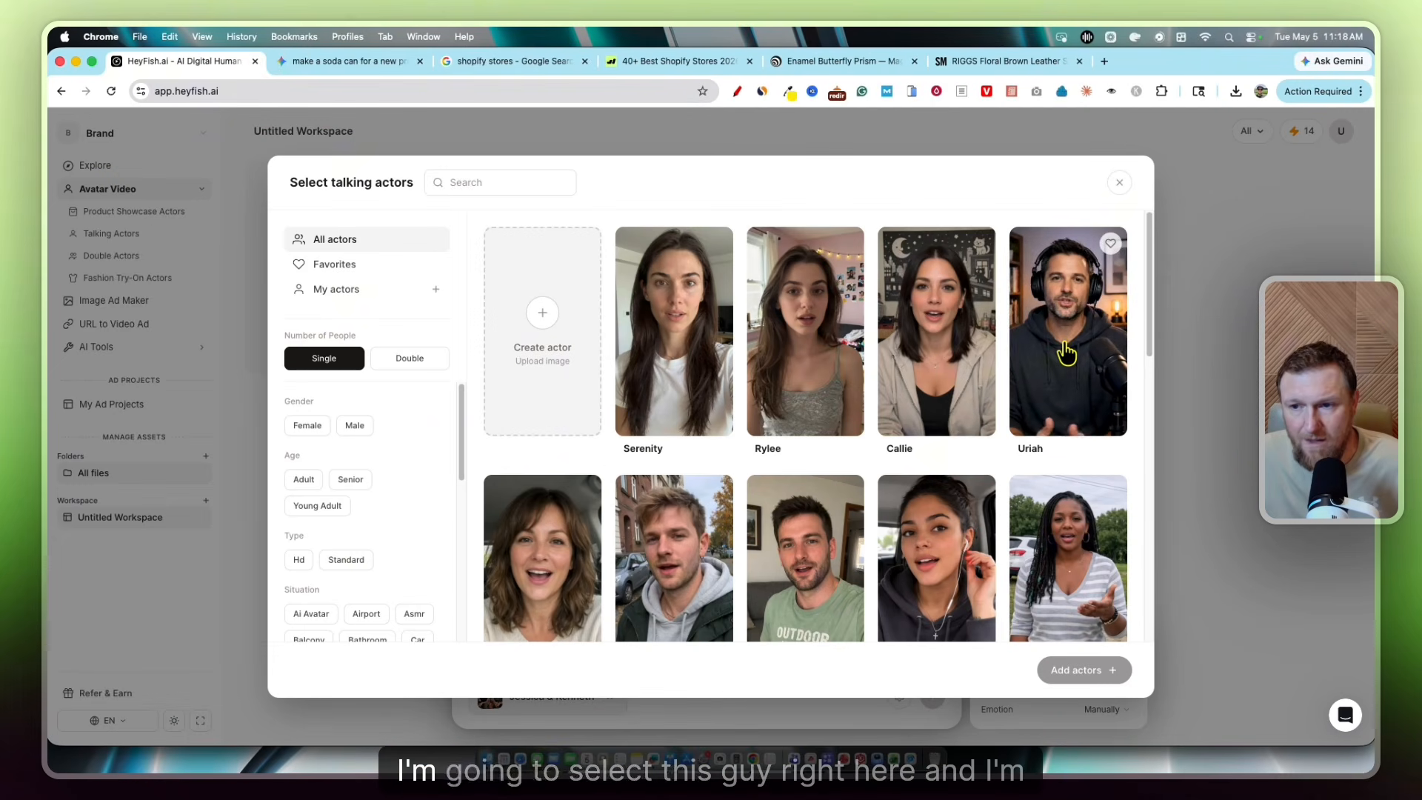
double_click(1066, 350)
left_click(1087, 415)
left_click(1085, 669)
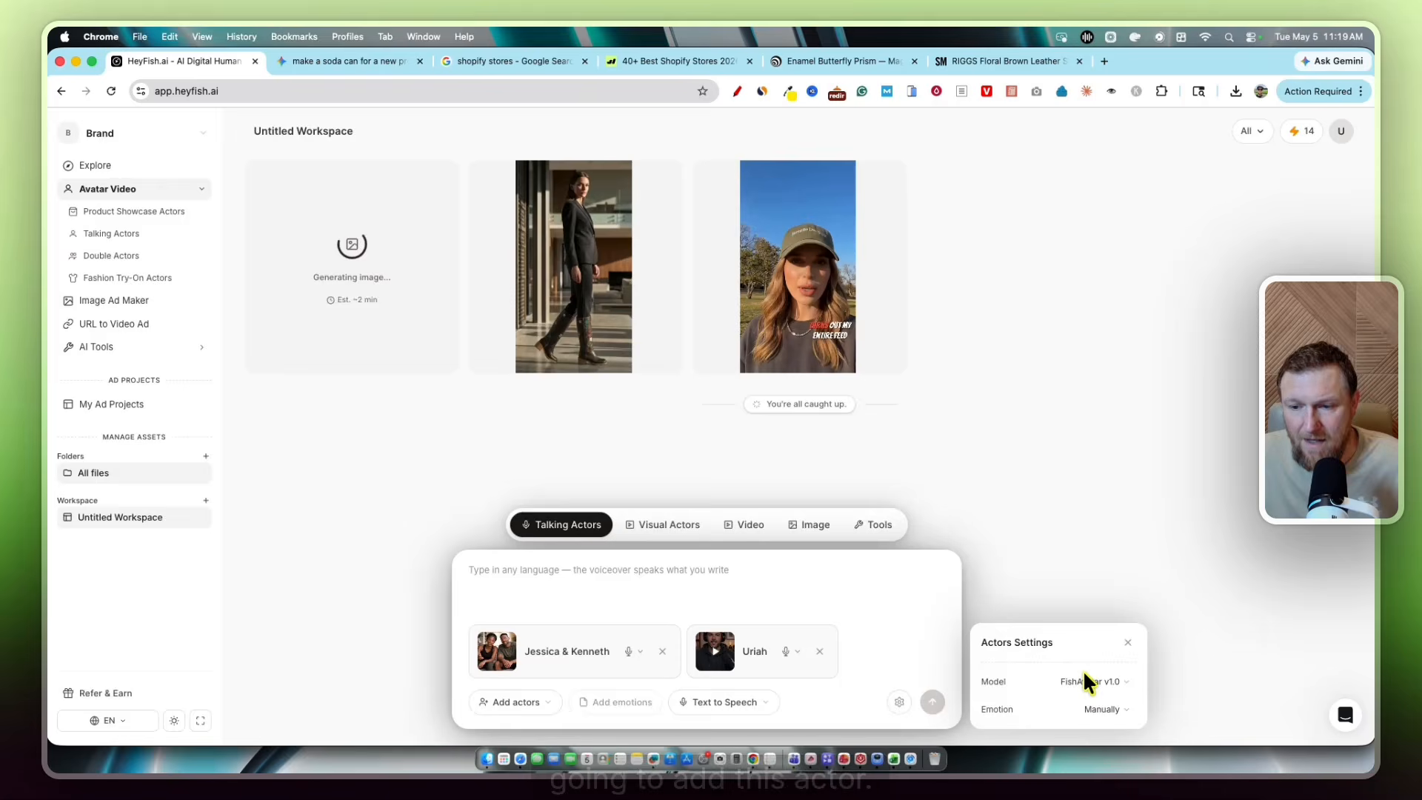
left_click(662, 652)
Keep Text to Speech, paste the Crazy Soda script, and generate the video for two credits
left_click(568, 651)
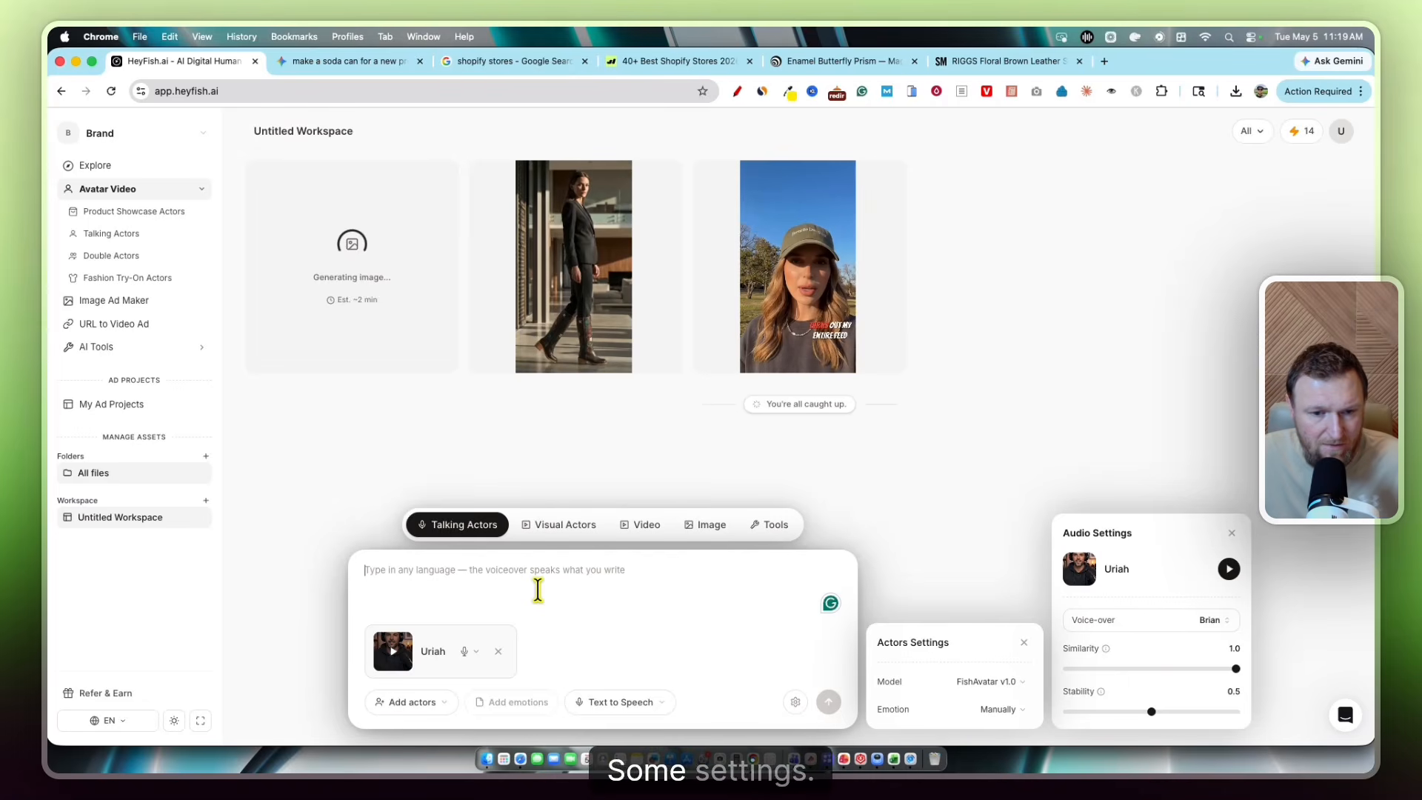
left_click(653, 706)
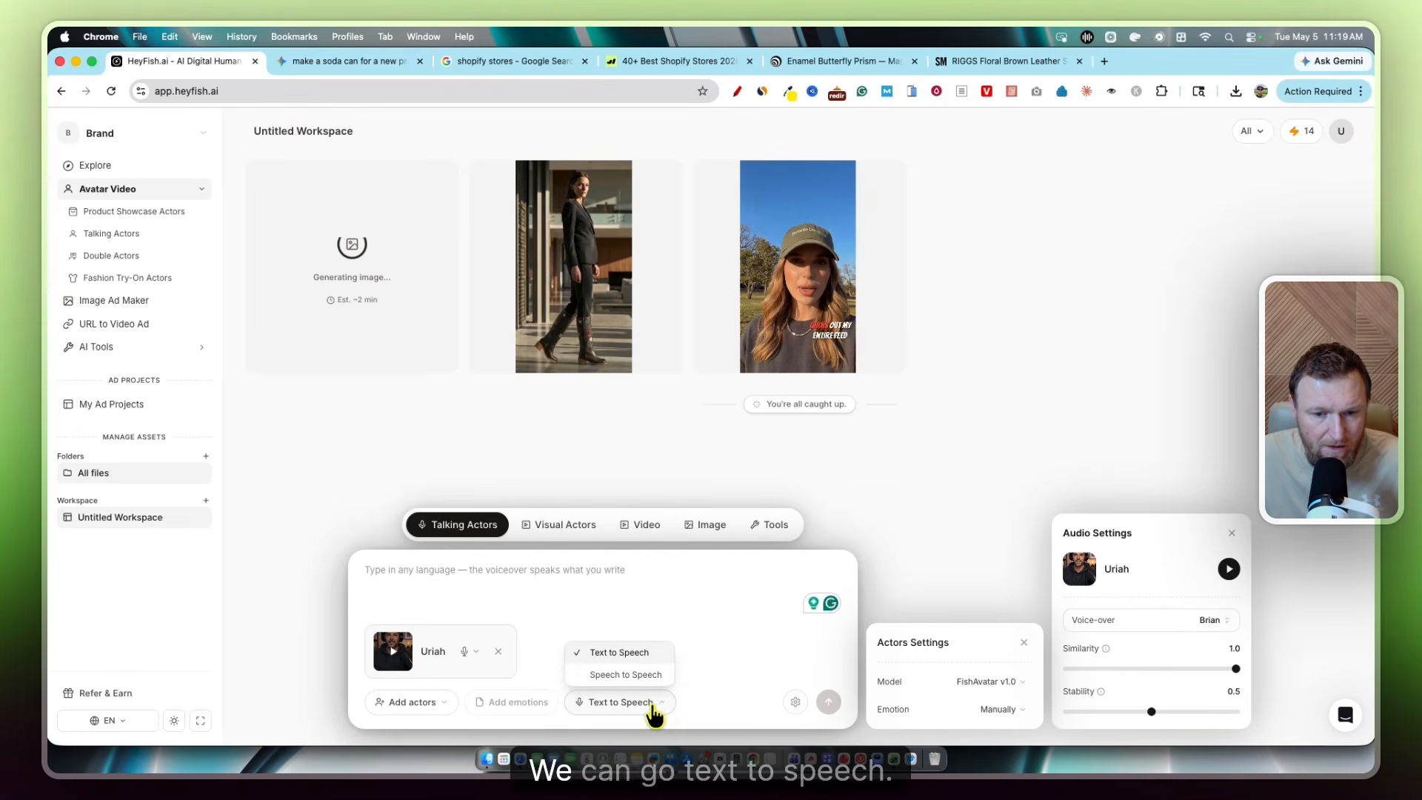
left_click(683, 606)
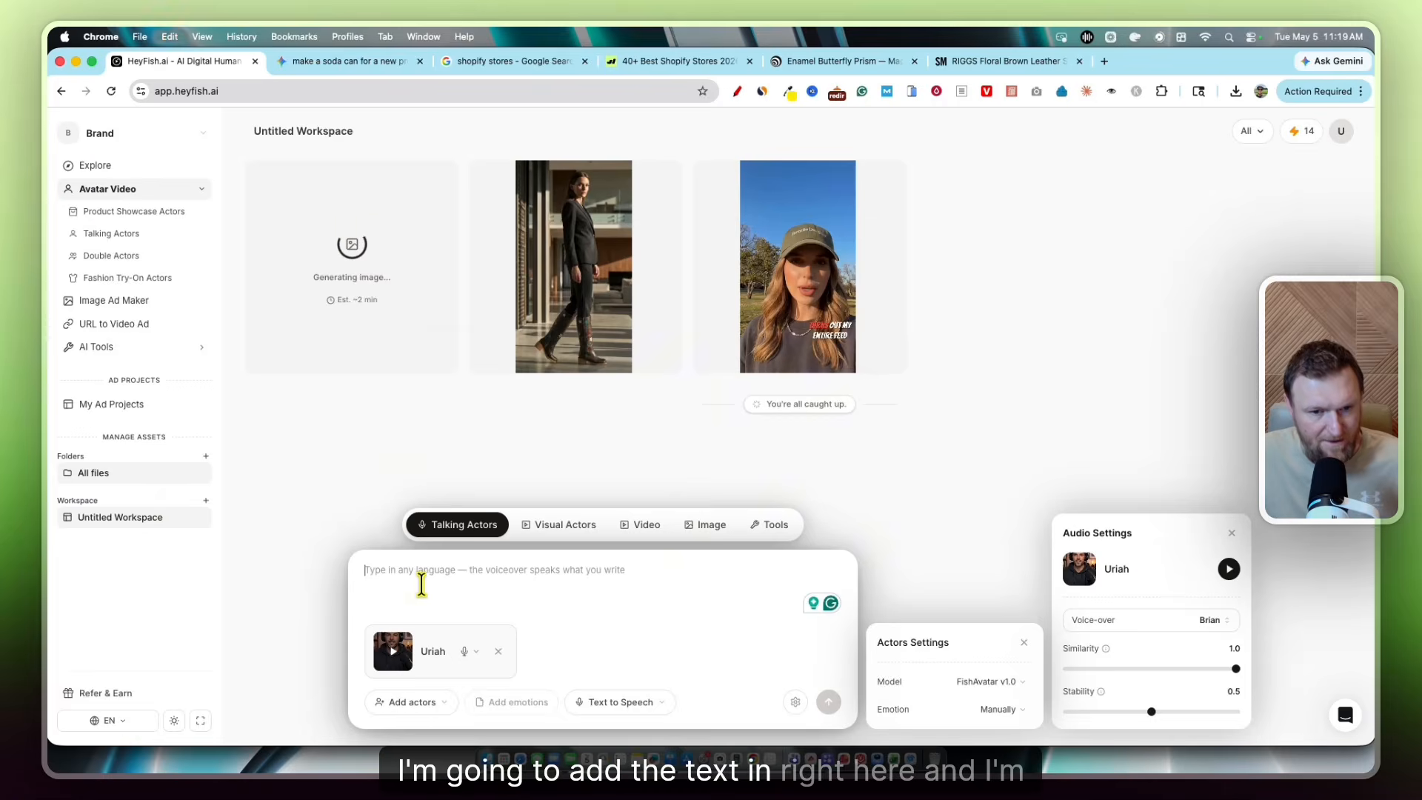
type("Forget everything you know about boring beverages. This is not your average soda.  This is Crazy Soda.  I'm talking about the Super-Charged Flavor Frenzy that's breaking all the rules. This one right here?  This is Electric Berry Blast.  One sip, and you'll feel the caffeine kick—an absolute explosive taste that you have to experience to believe.  Stop settling for ordinary. Are you ready to get crazy?  Grab a can of Crazy Soda today.")
left_click(829, 702)
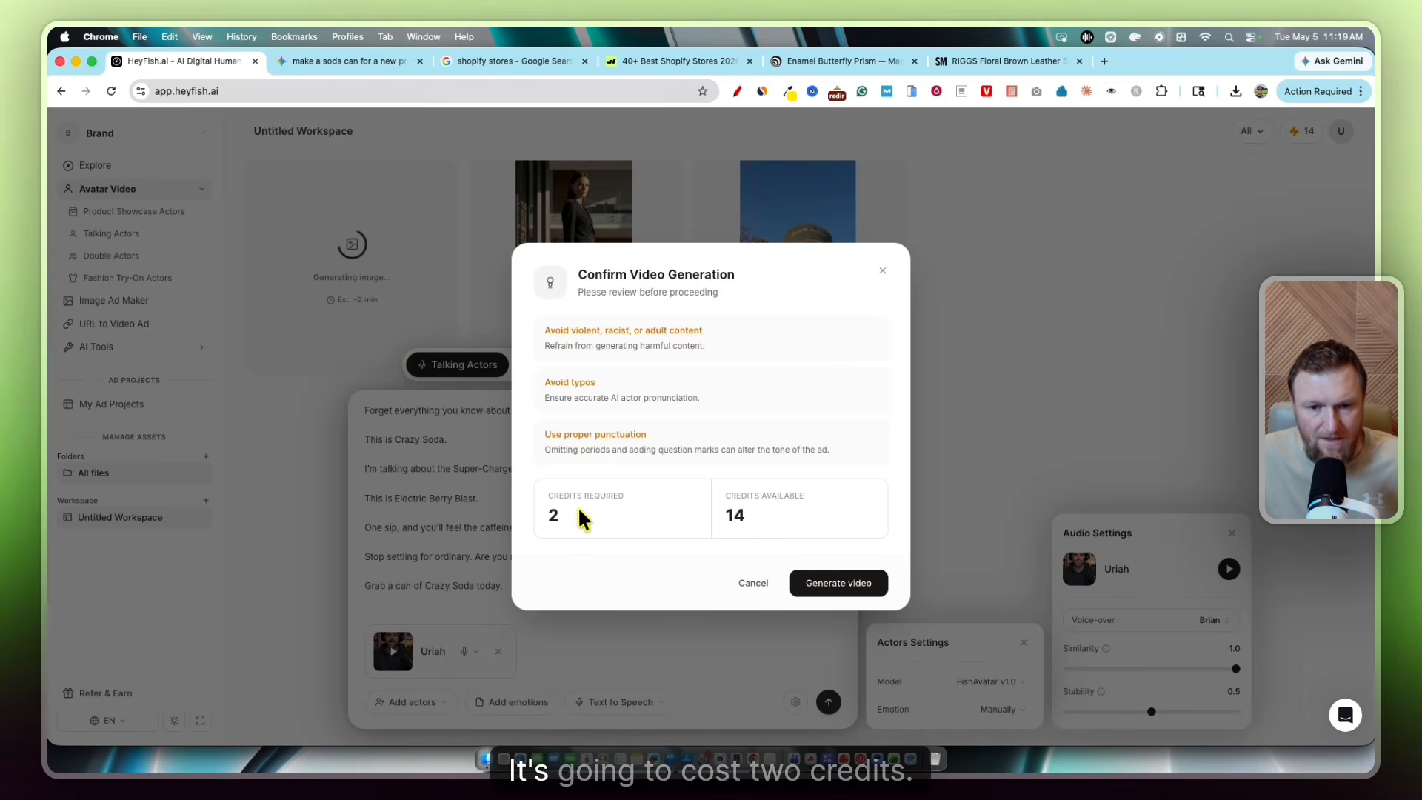
left_click(850, 584)
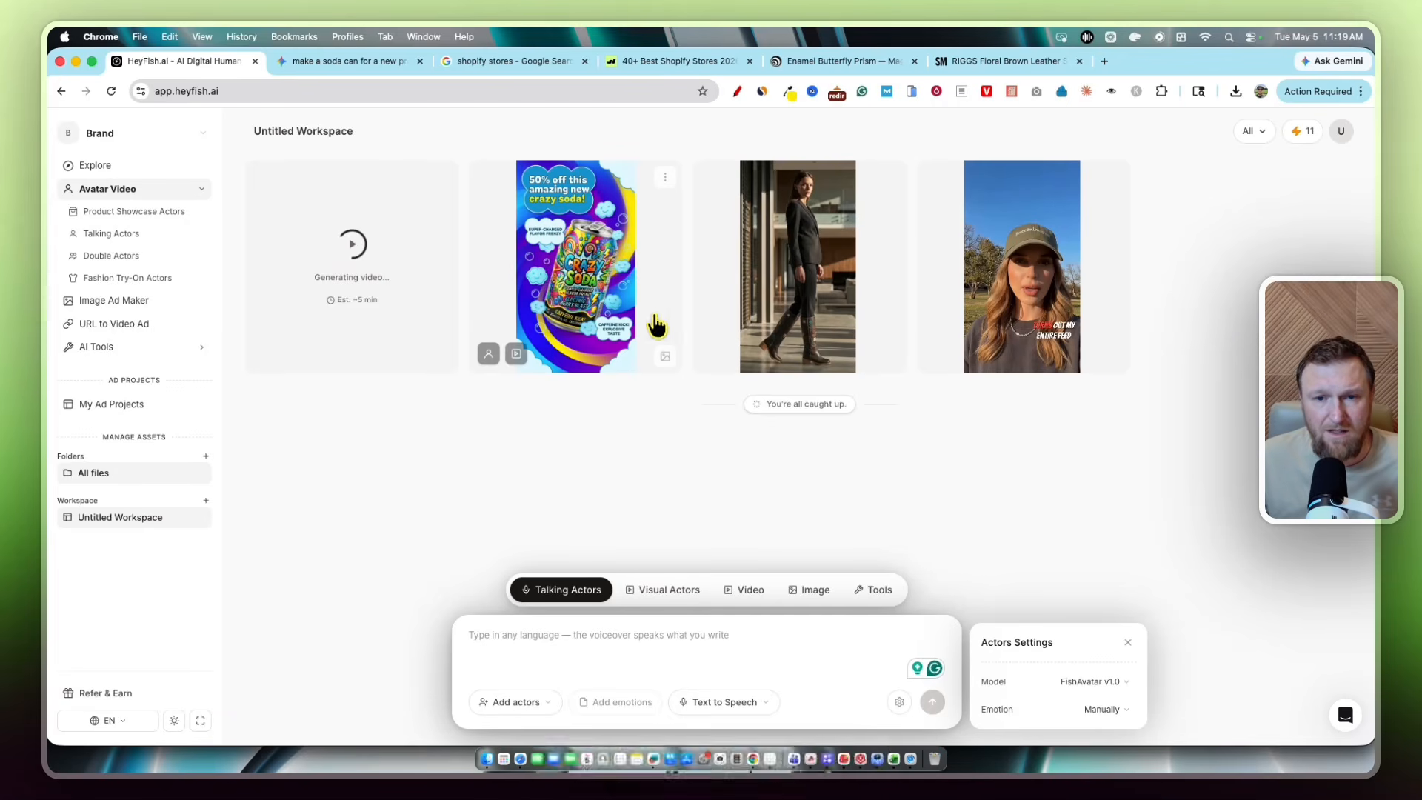
left_click(665, 358)
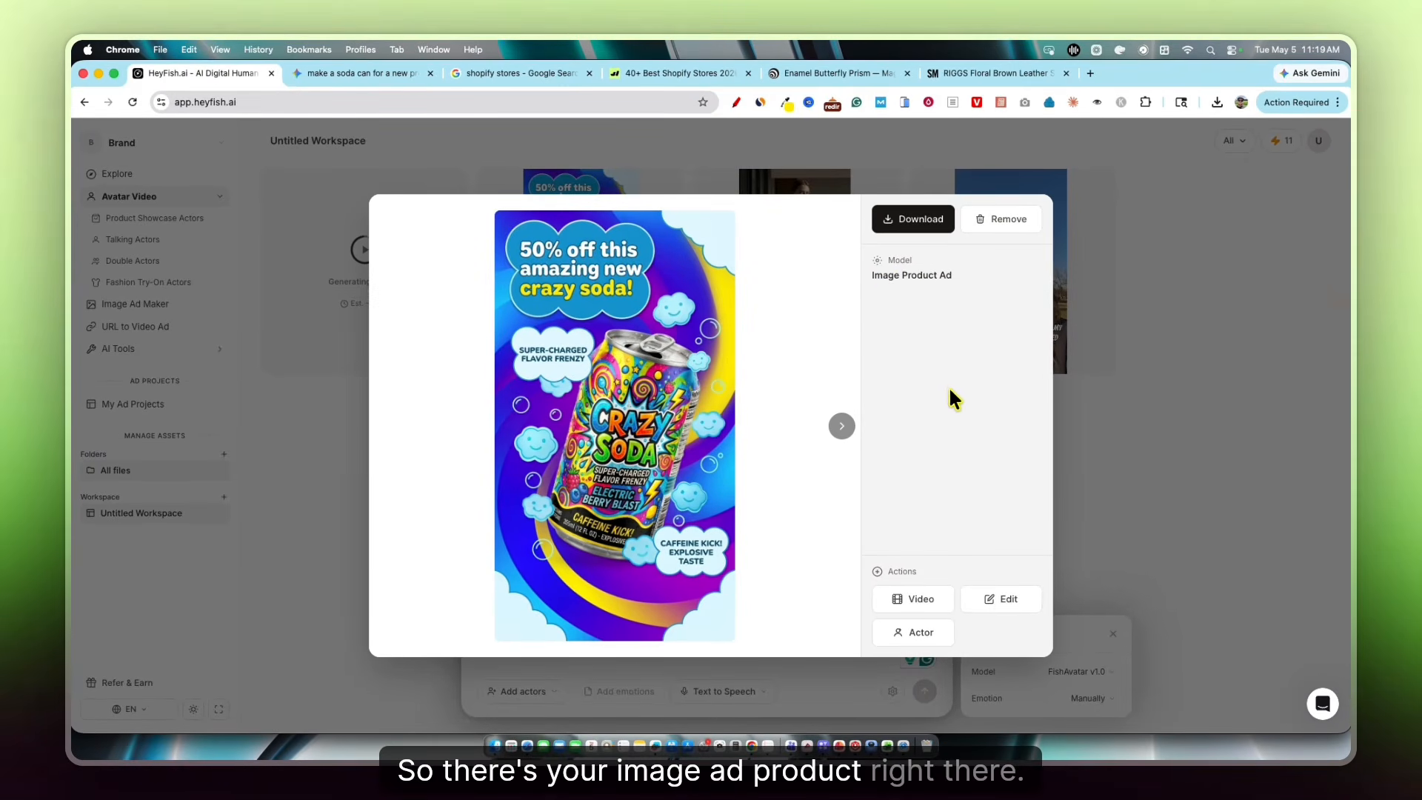
left_click(1005, 601)
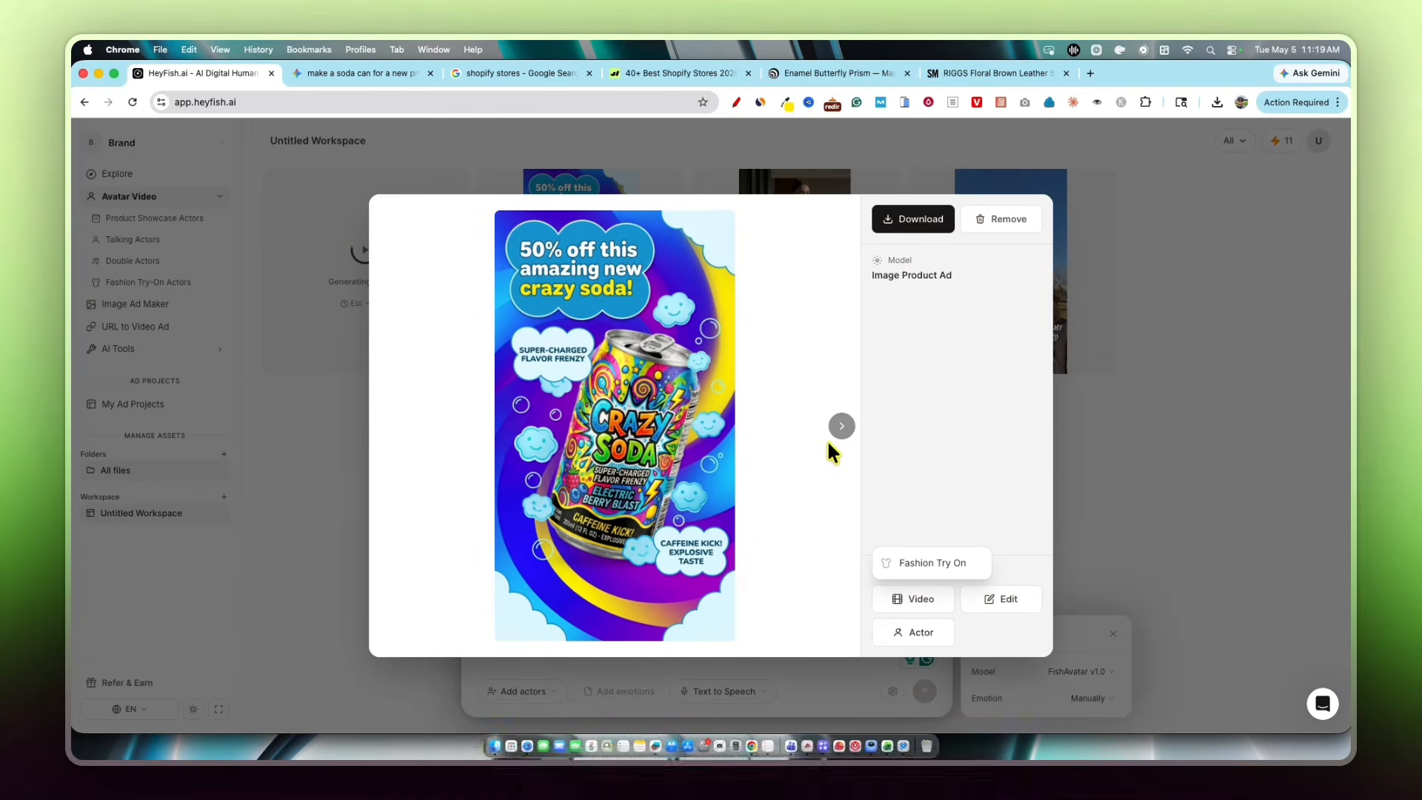
left_click(1101, 330)
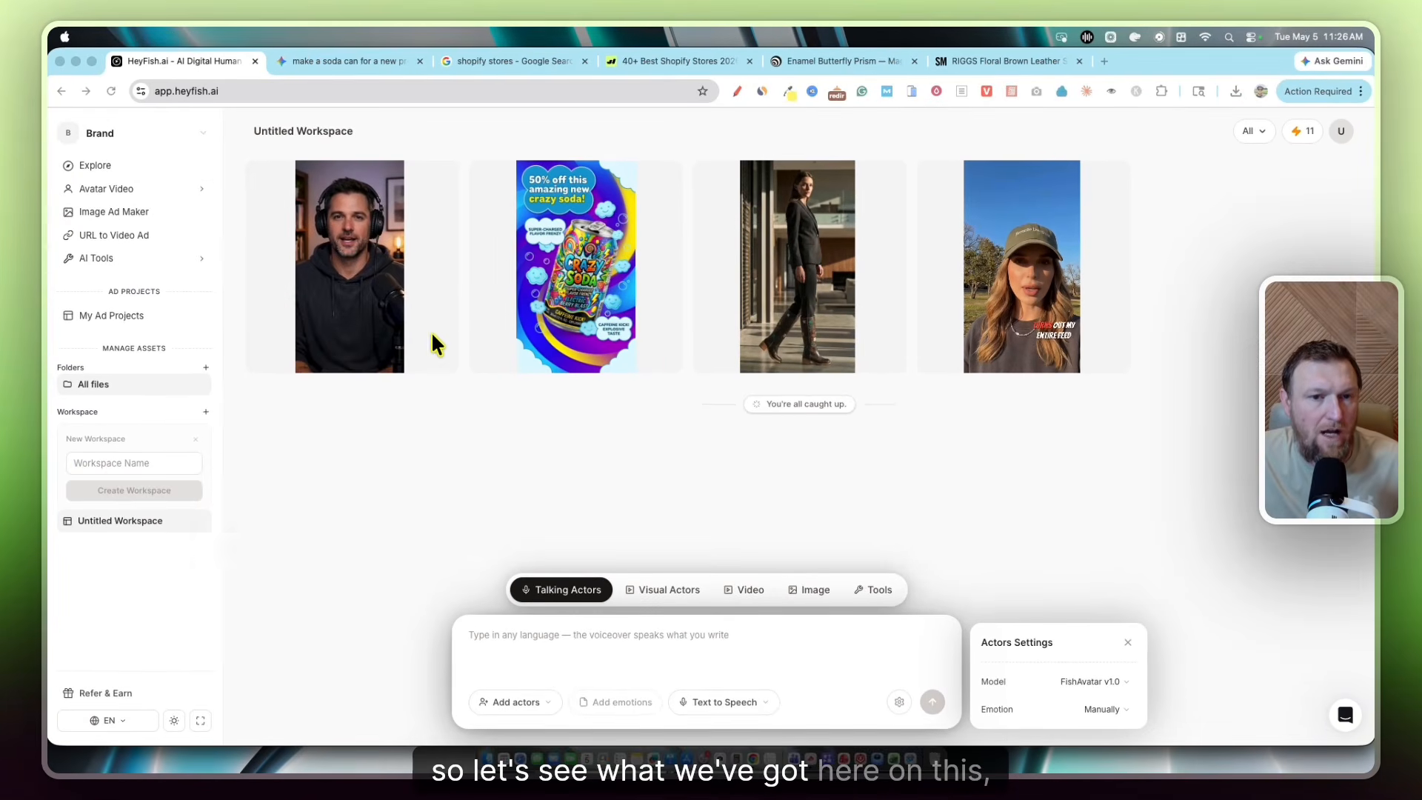
left_click(379, 339)
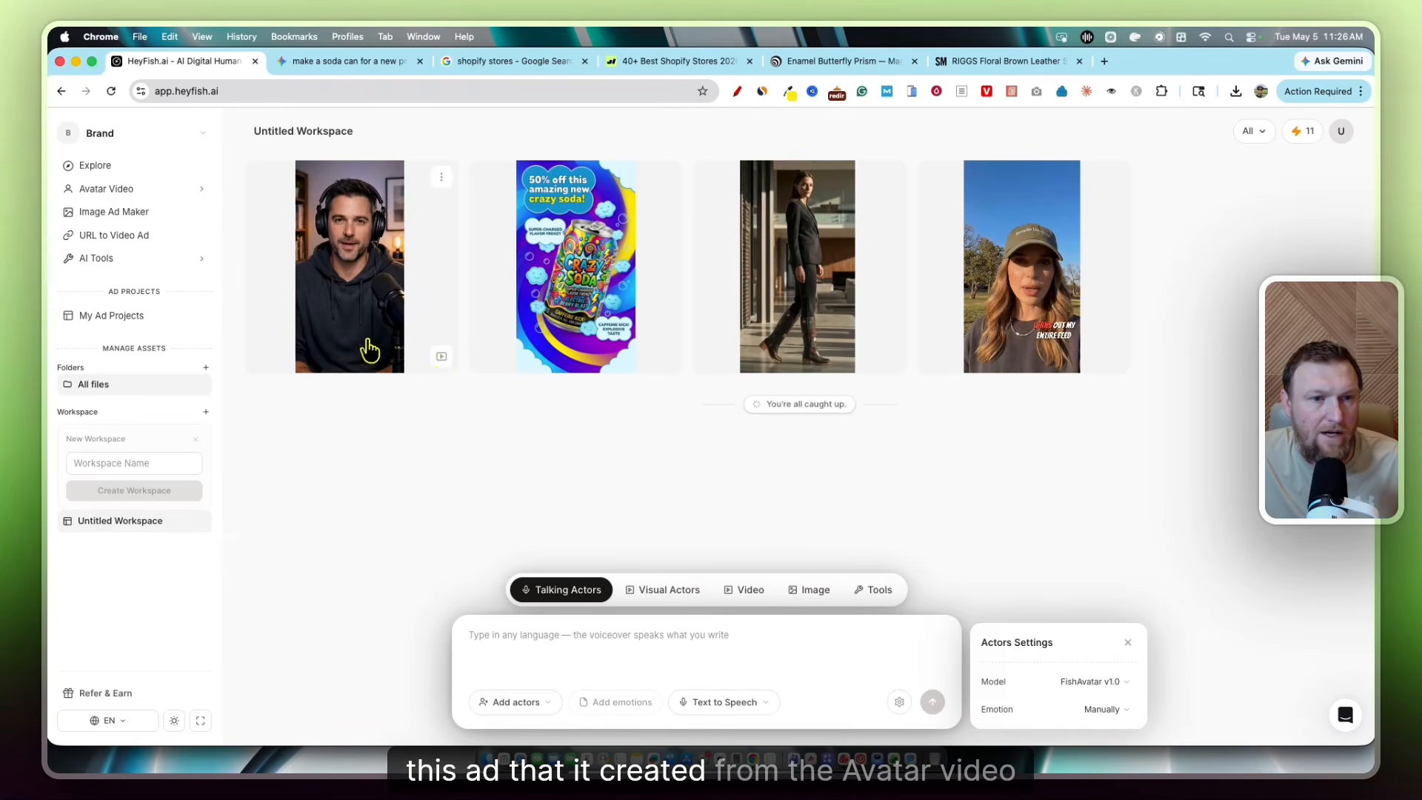
left_click(439, 358)
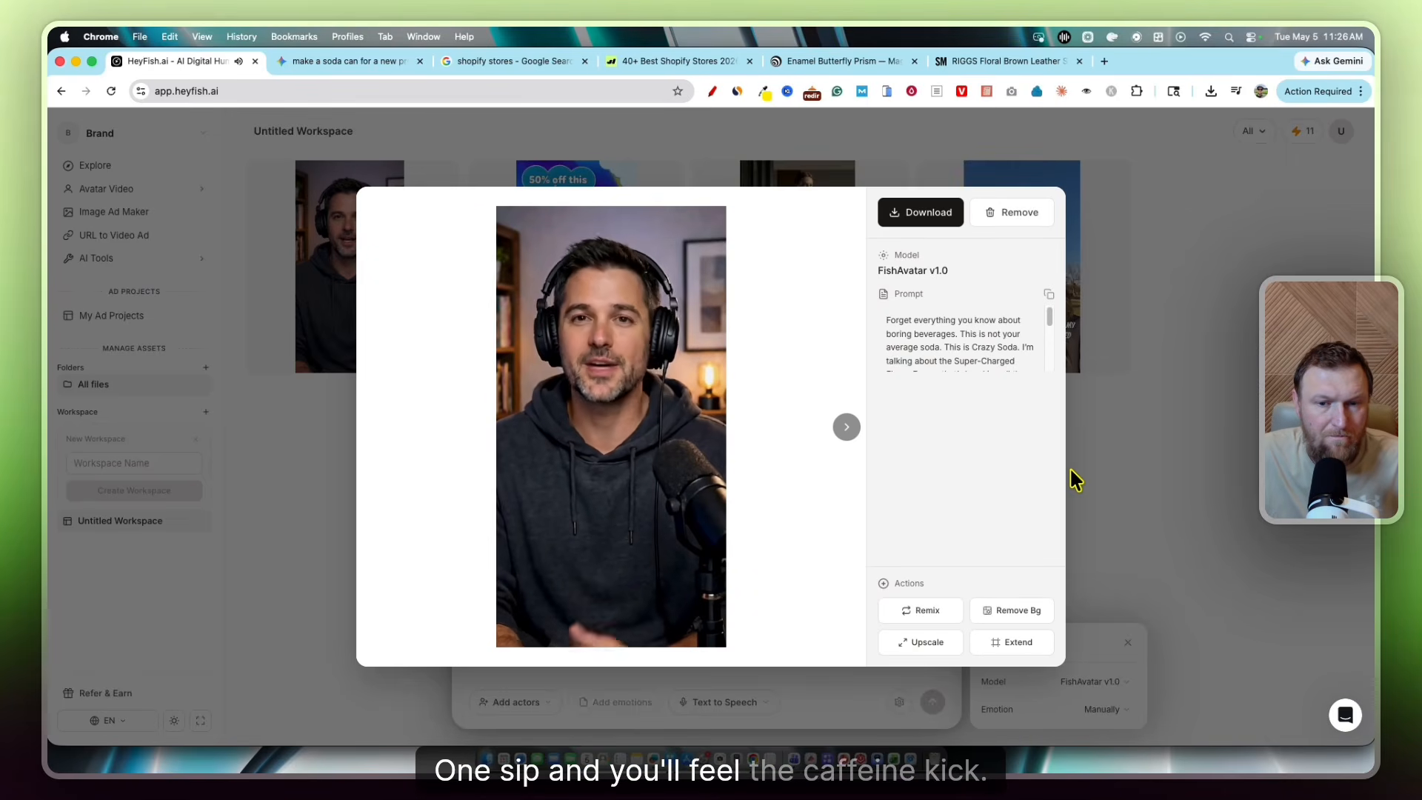
mouse_move(689, 481)
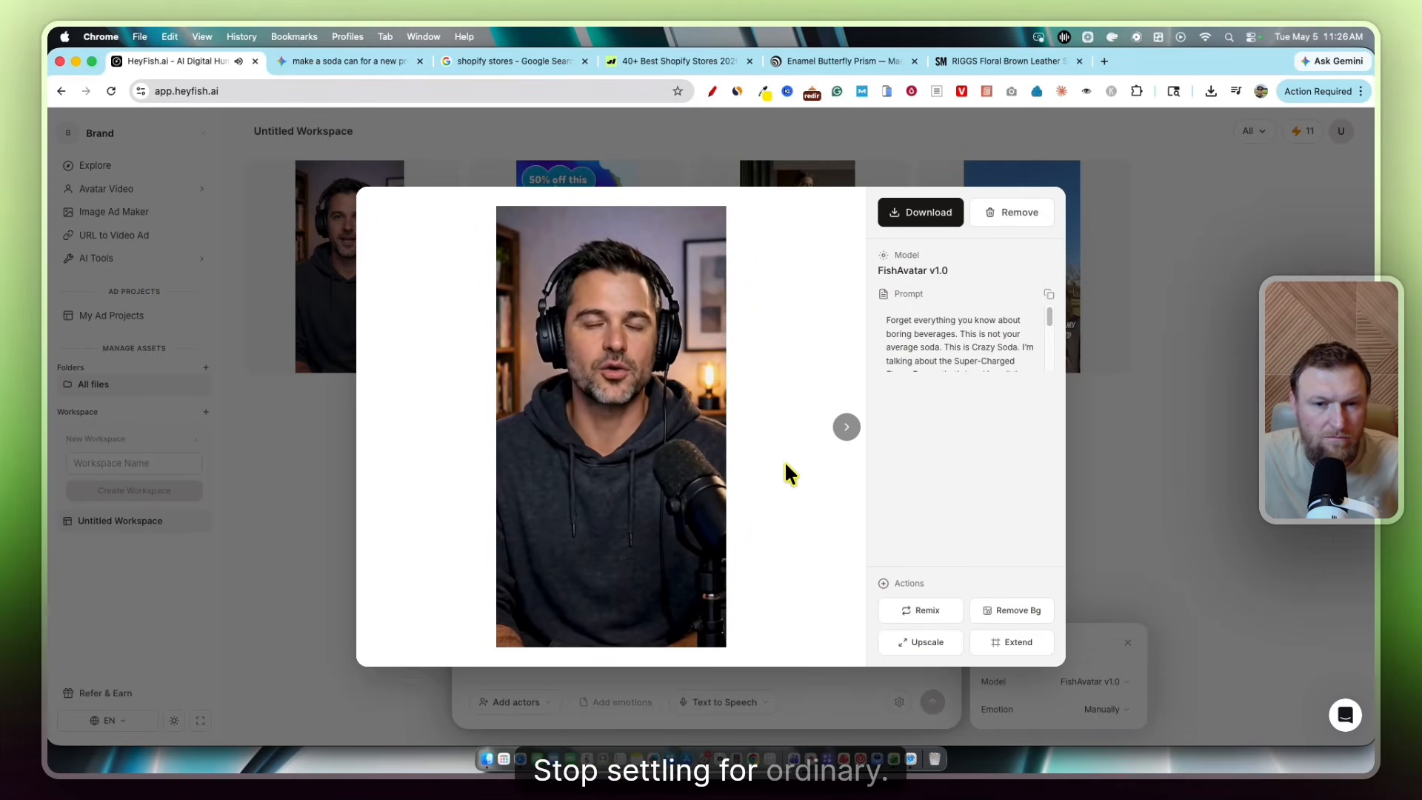
mouse_move(679, 593)
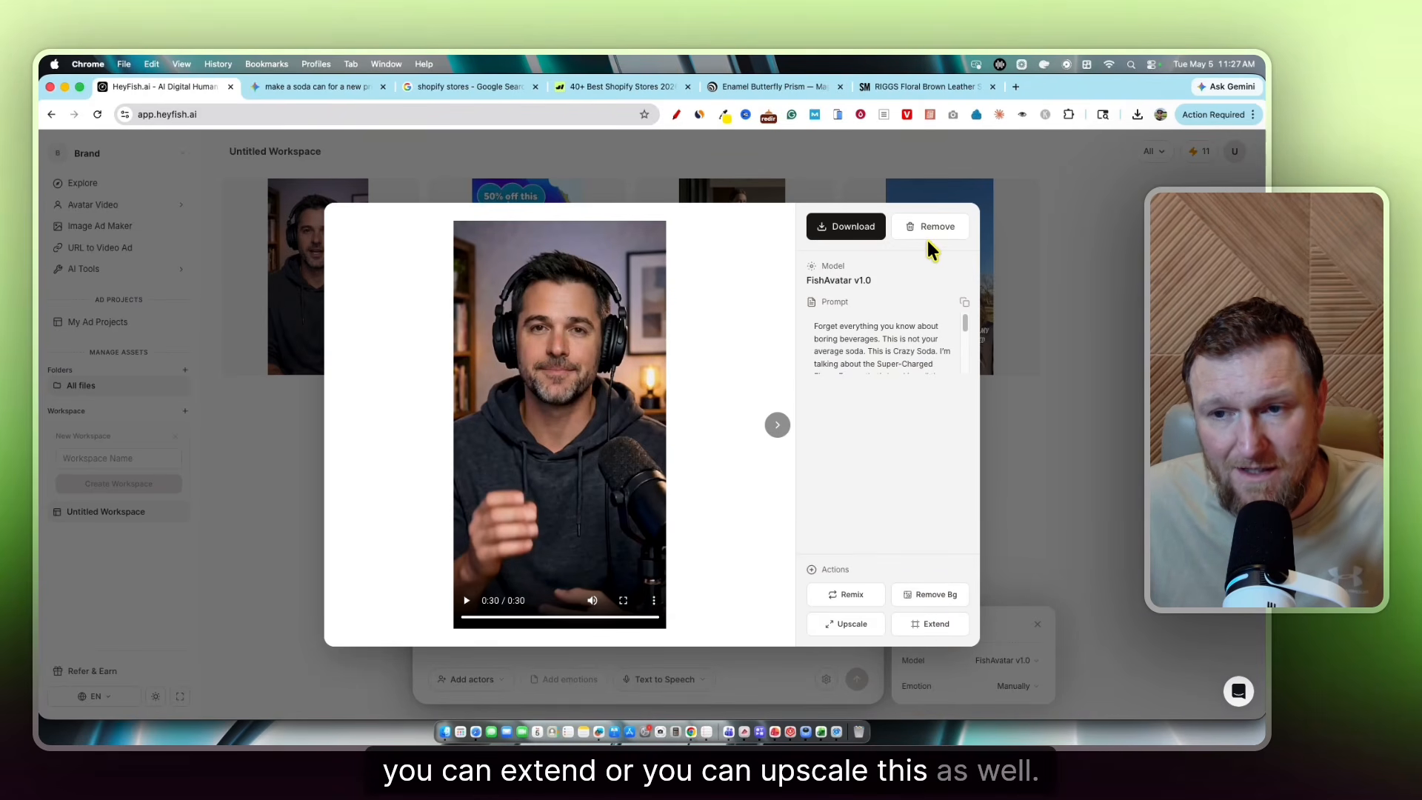
left_click(1118, 476)
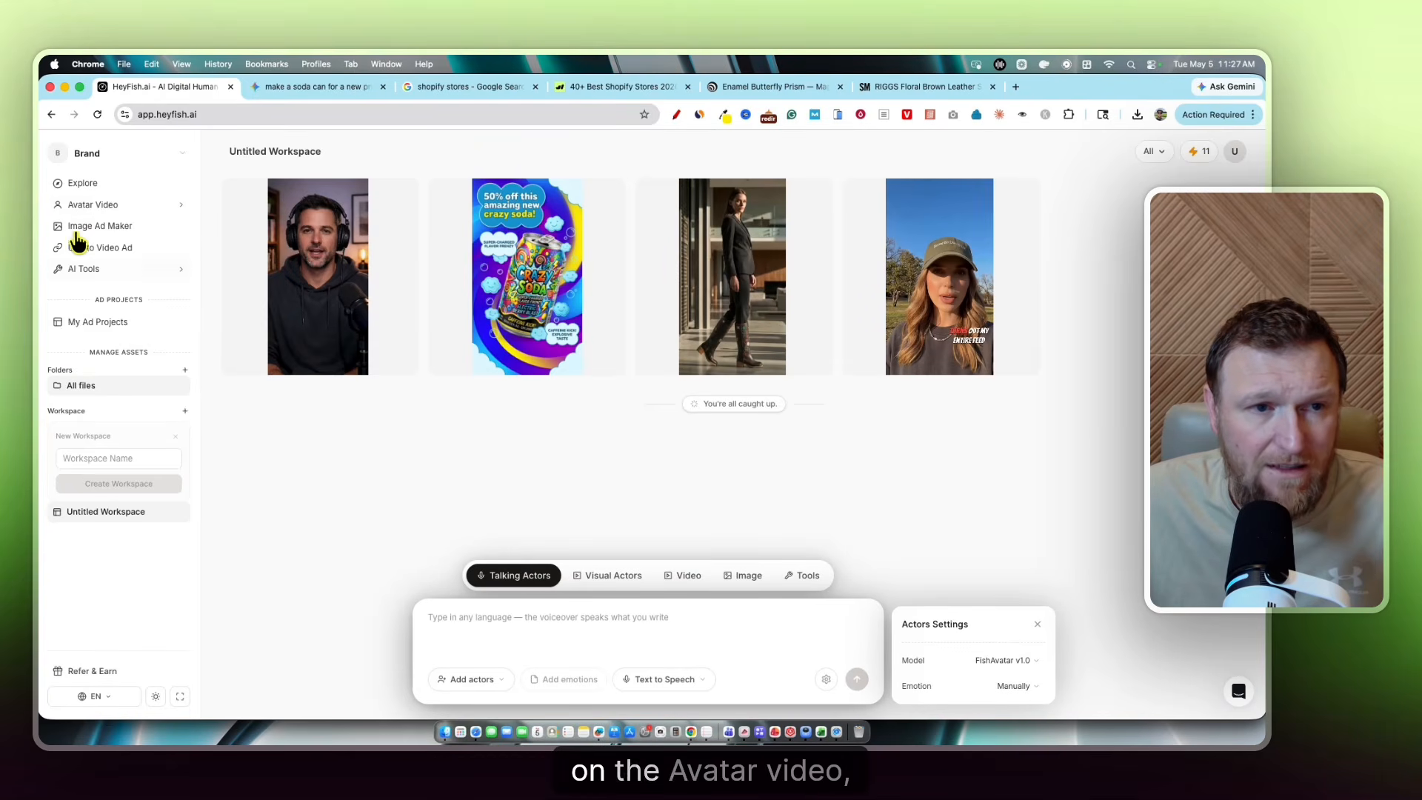
Add Uriah, the male actor in headphones, from Avatar Video > Talking Actors
left_click(123, 207)
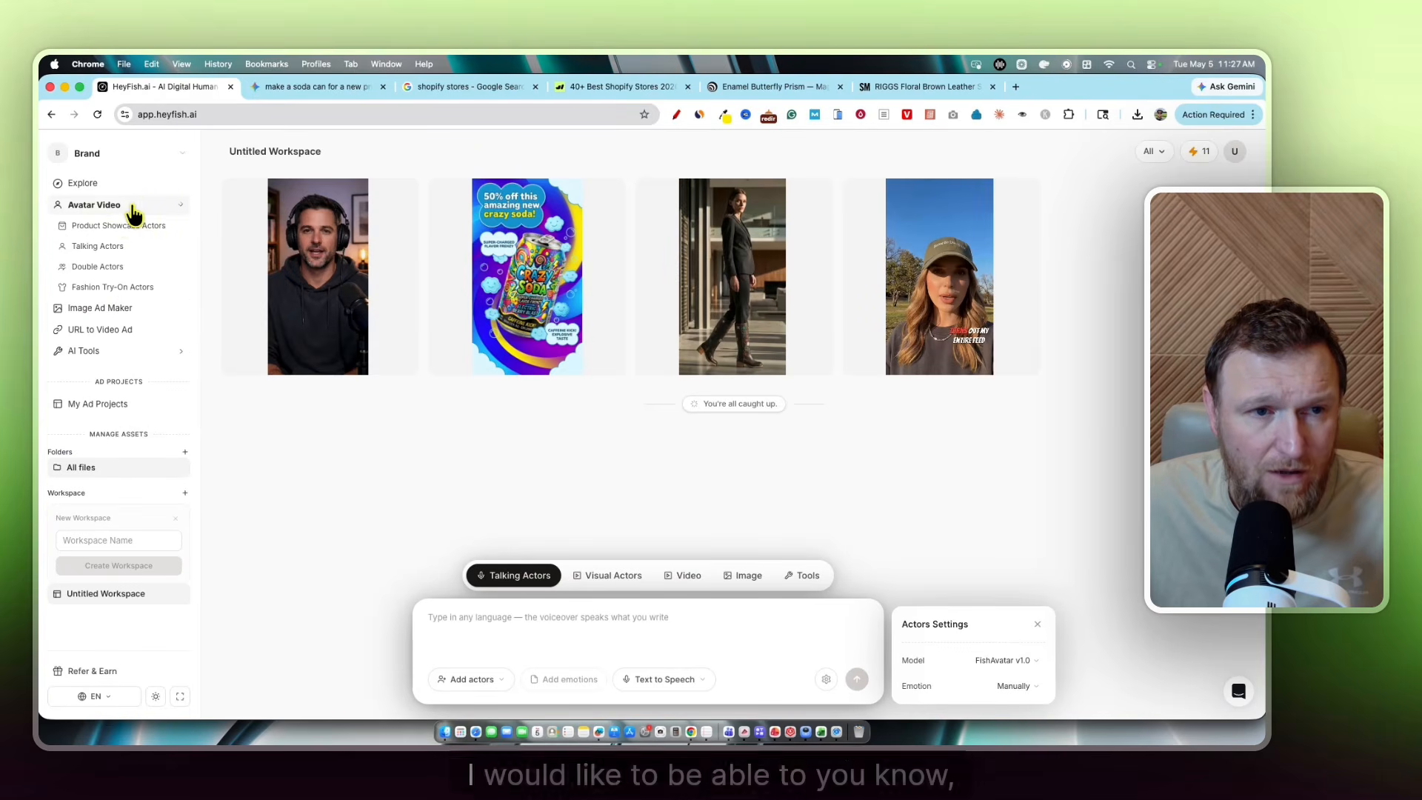
left_click(107, 248)
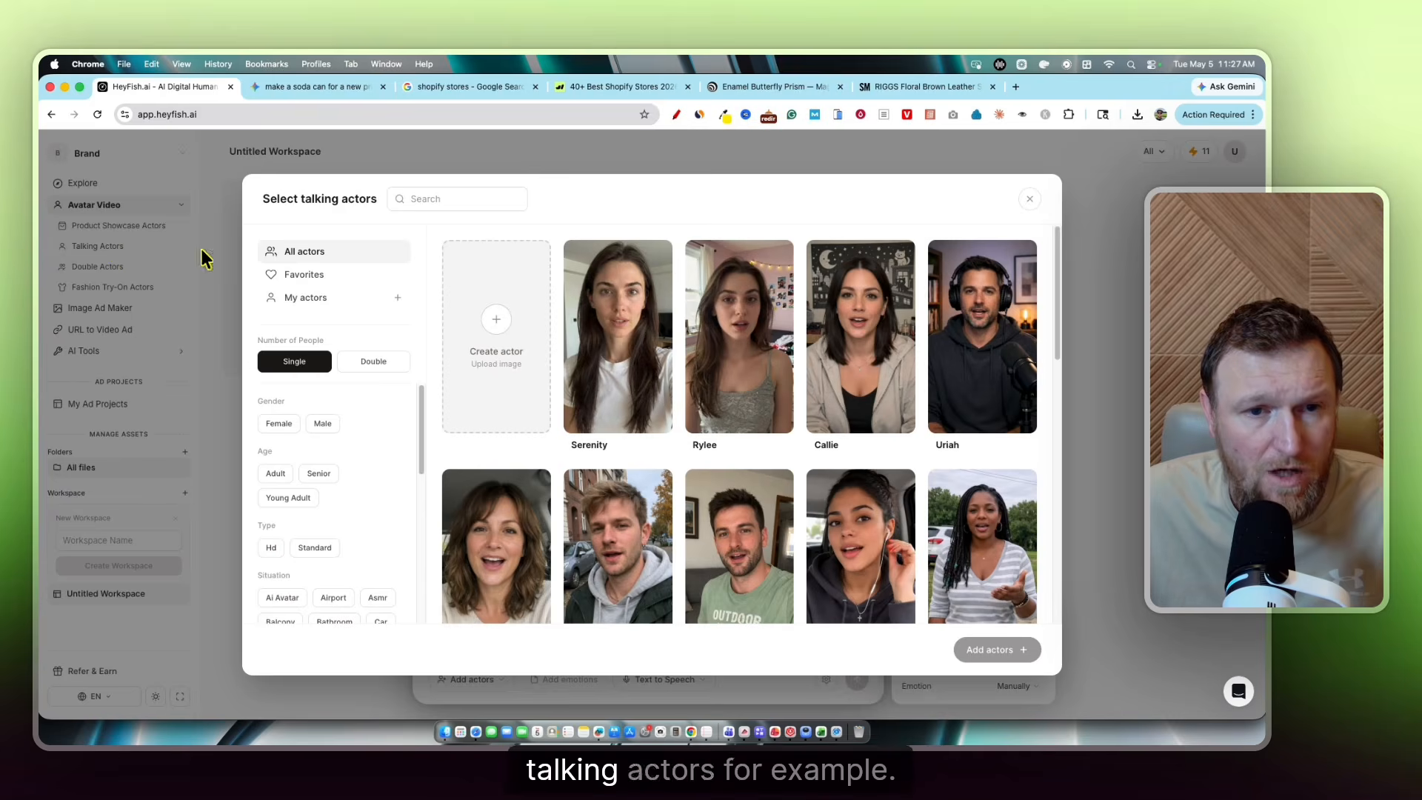
left_click(969, 384)
left_click(1000, 650)
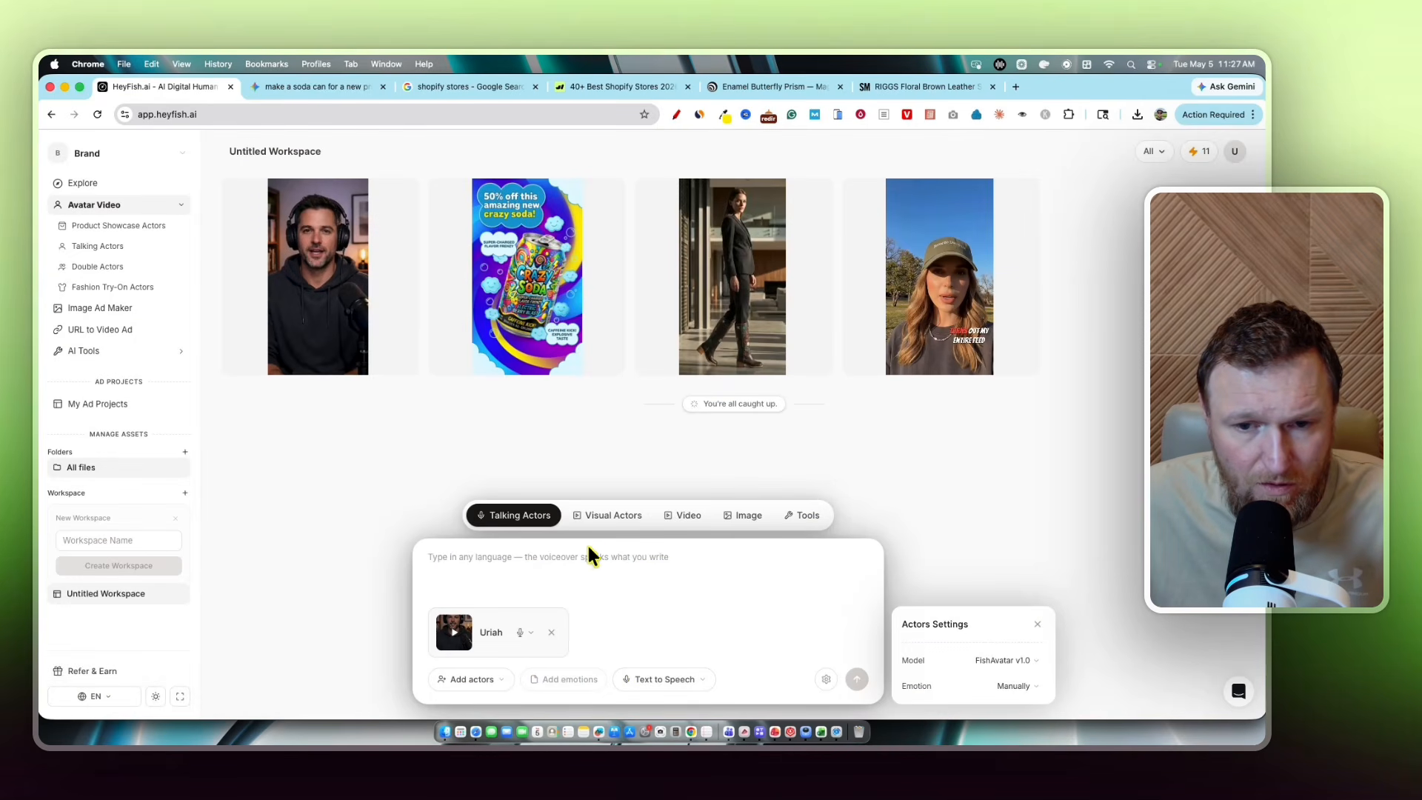
Switch the composer to Image, then back to Talking Actors
left_click(745, 515)
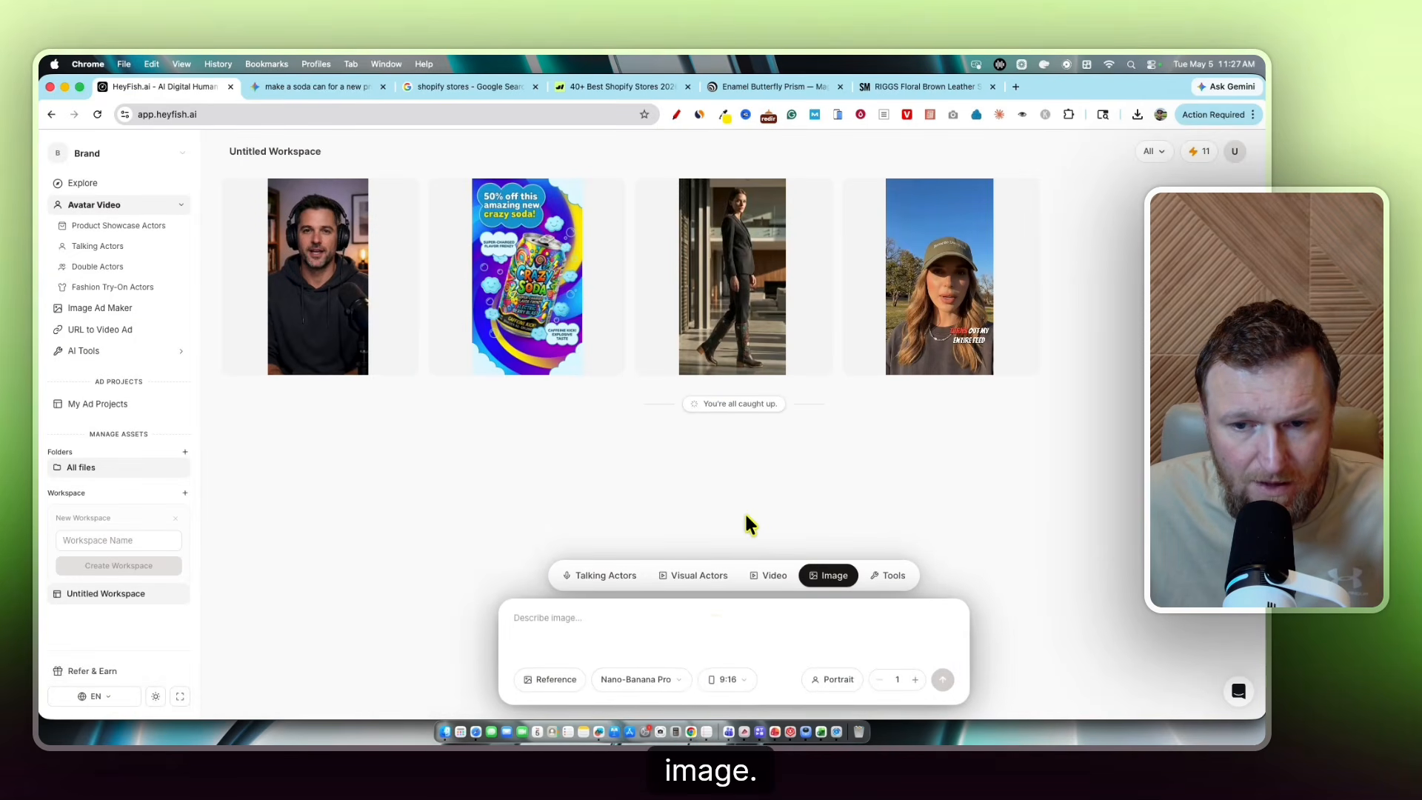
left_click(594, 575)
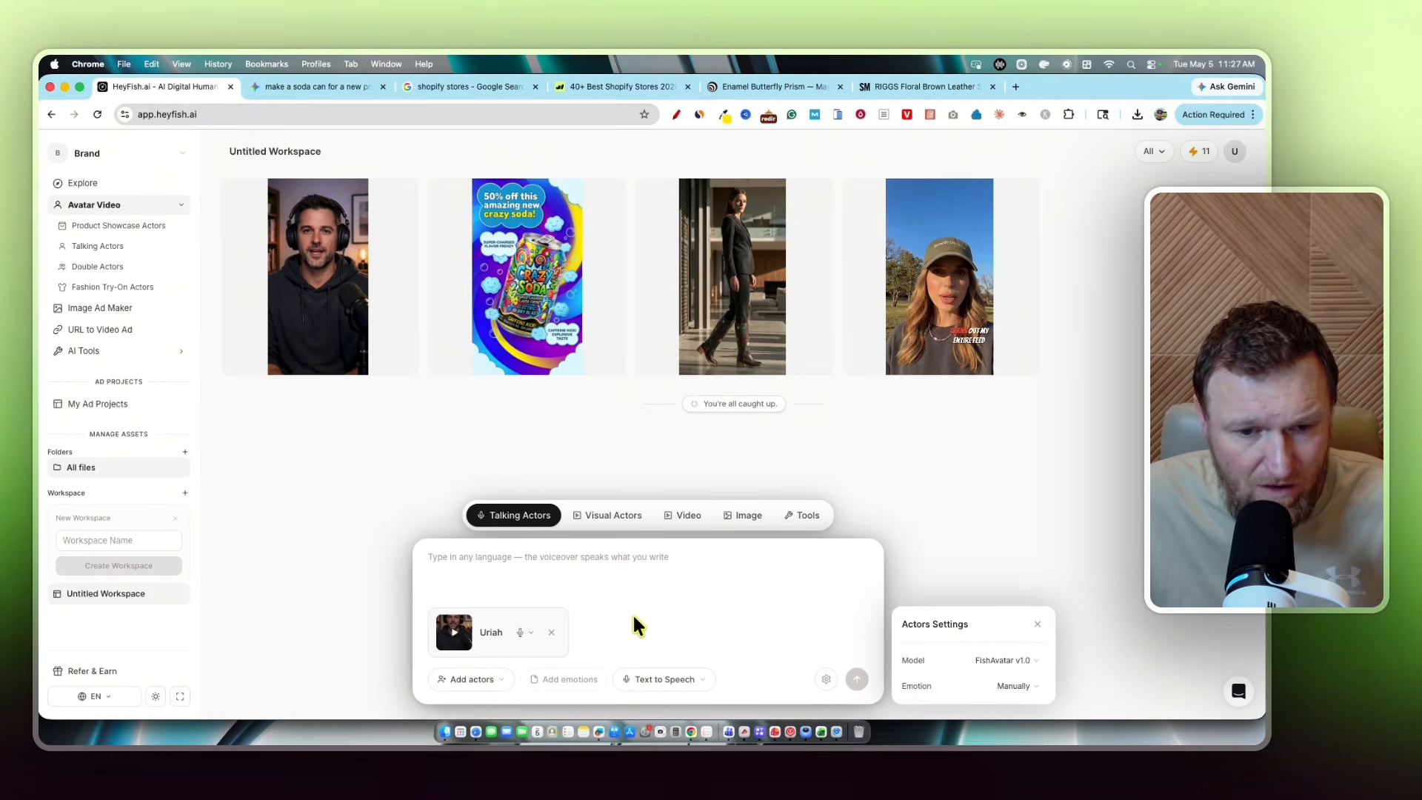
mouse_move(328, 258)
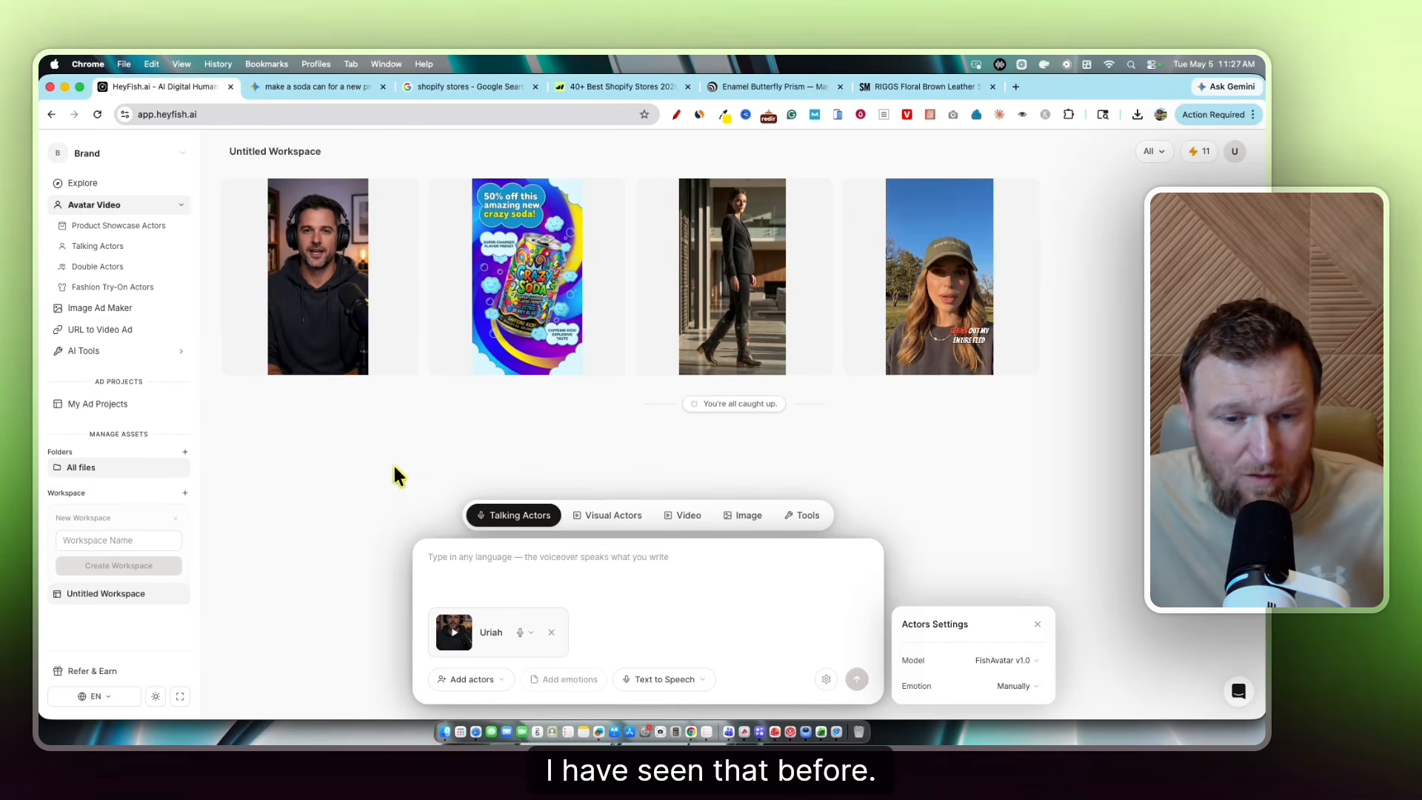
mouse_move(326, 326)
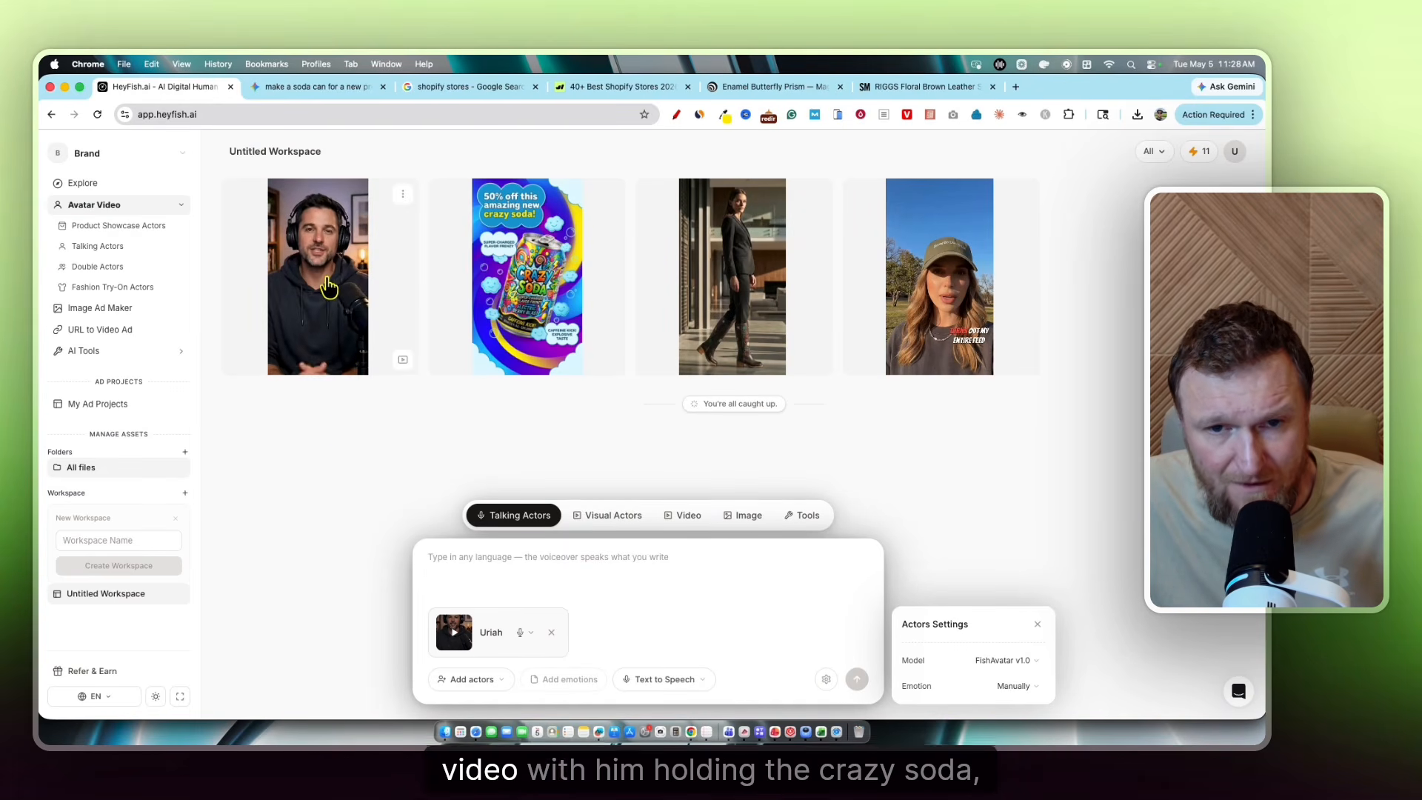
mouse_move(530, 326)
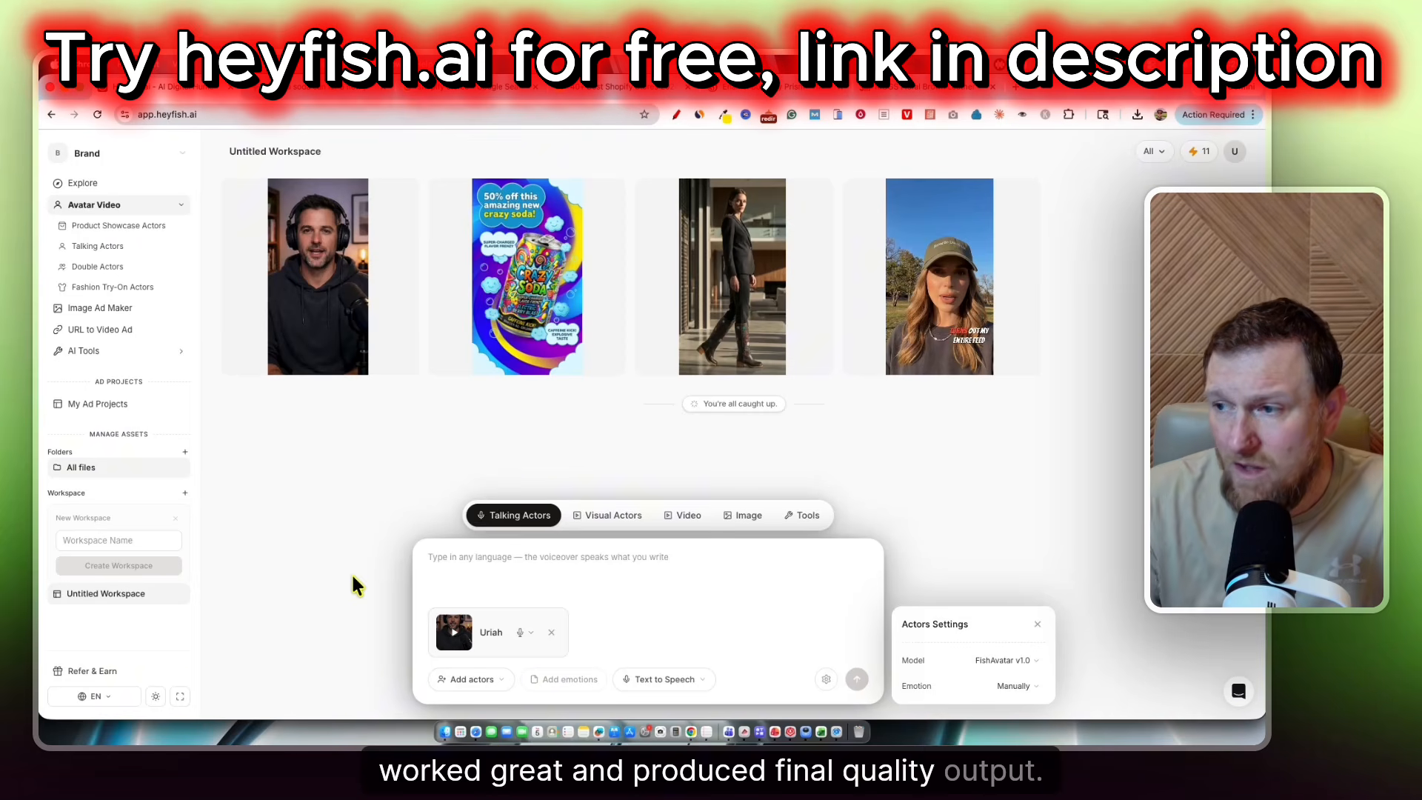
mouse_move(932, 302)
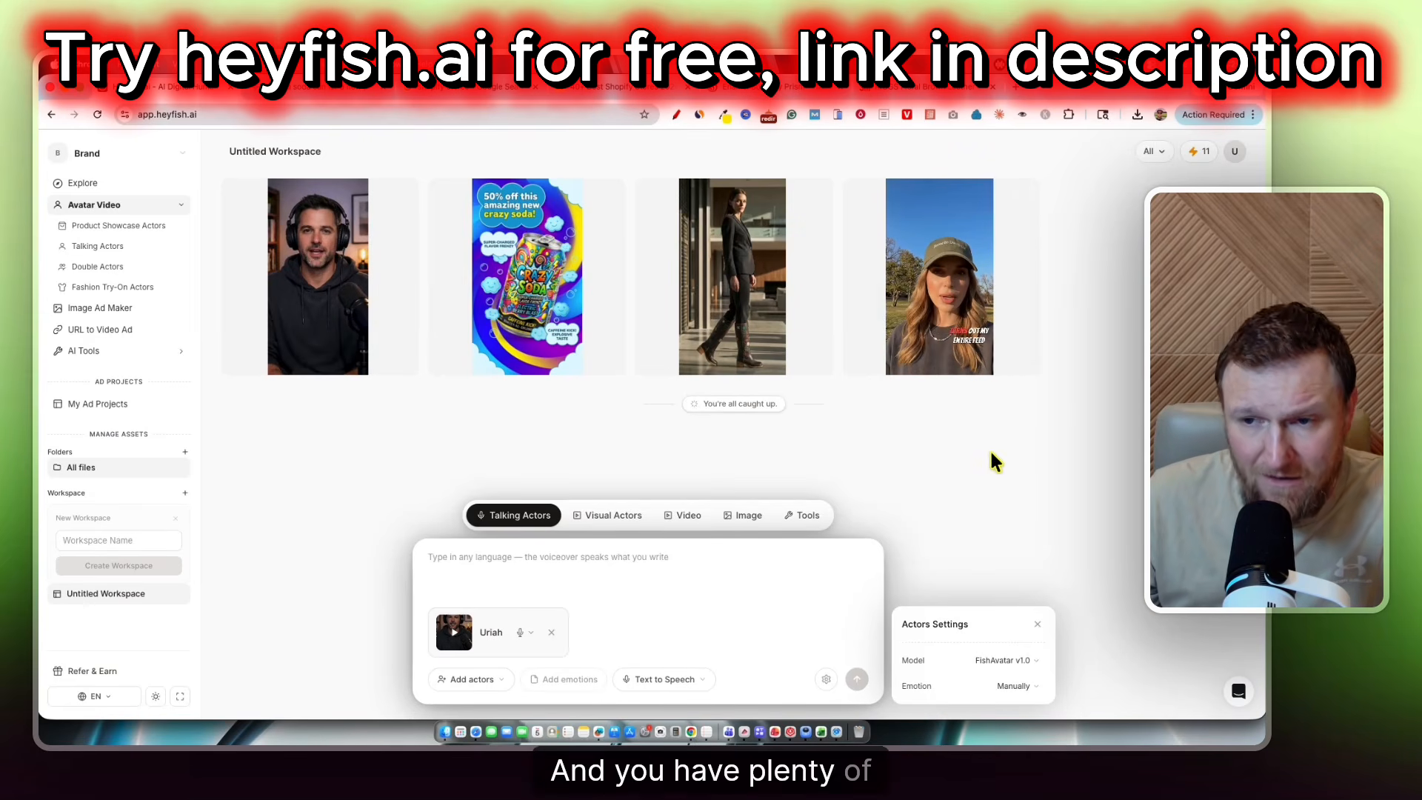
left_click(1023, 196)
left_click(1069, 254)
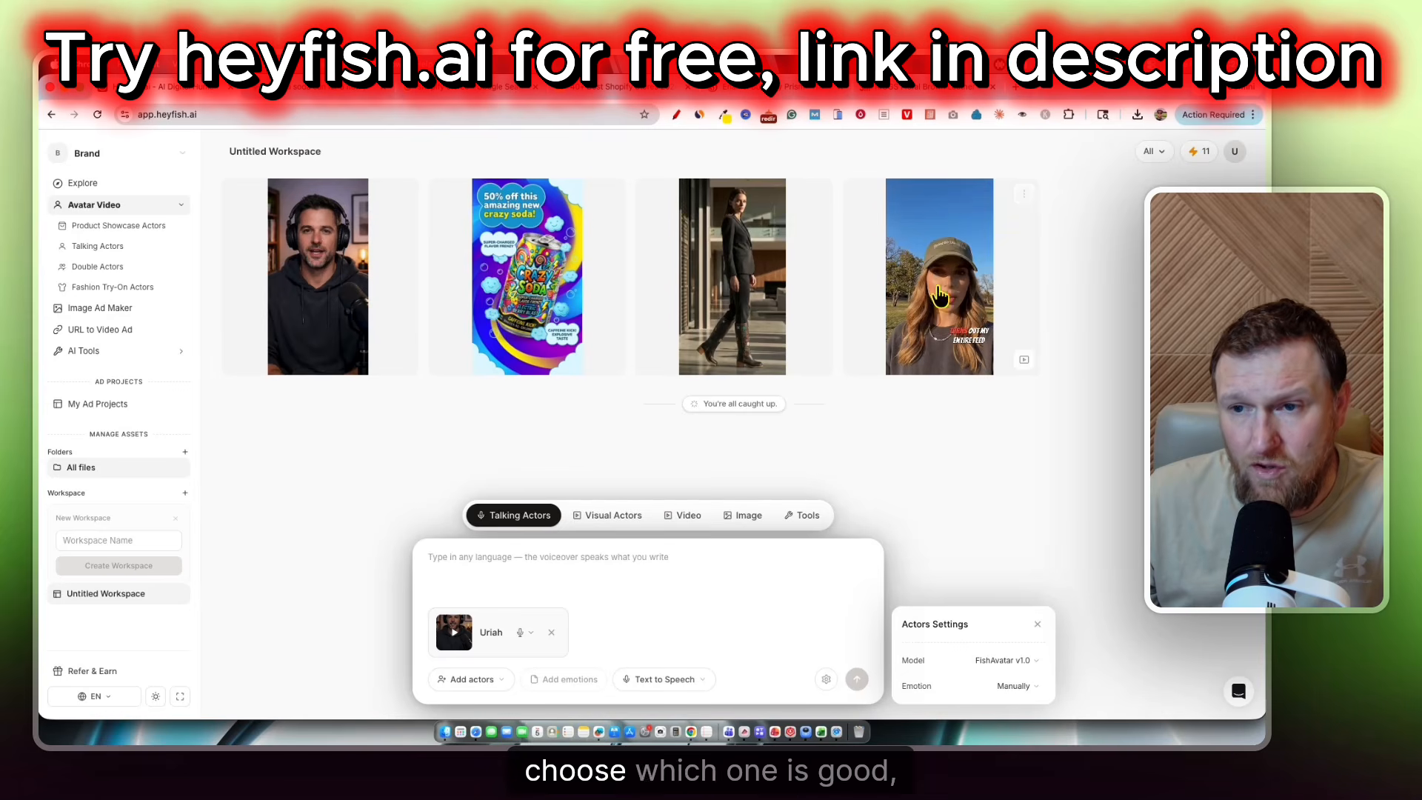